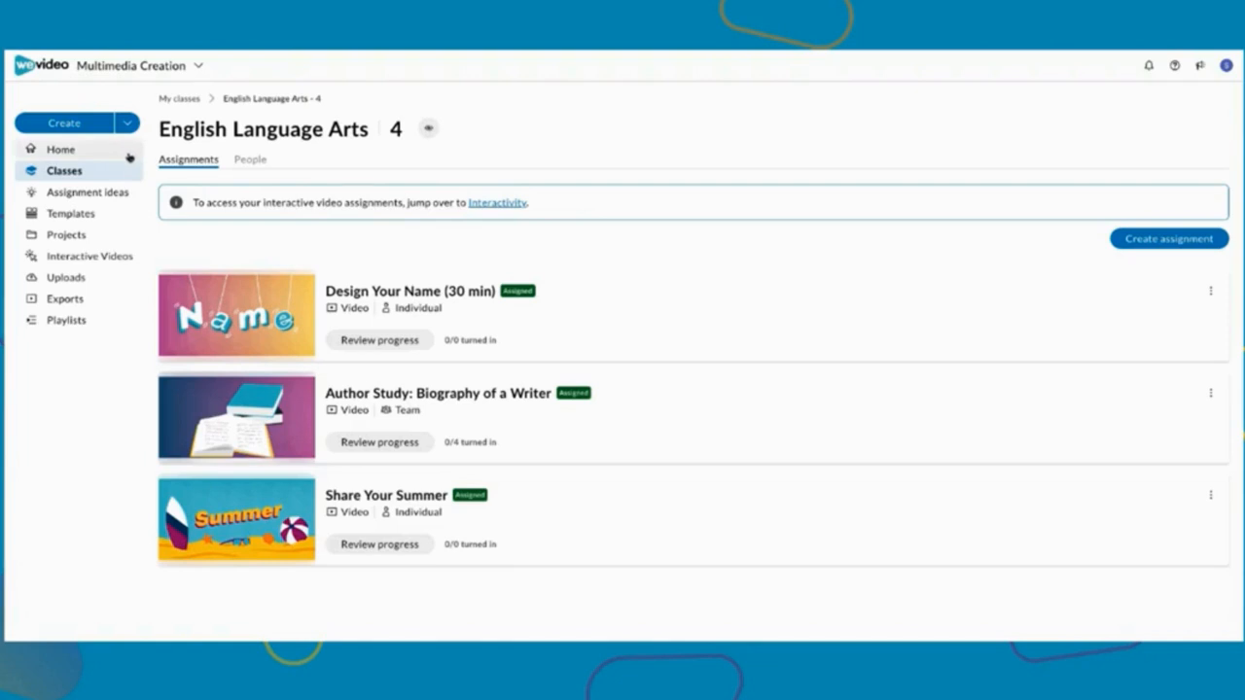
# Open the recent project "Text Animation Tools - Demo" and show its Text 1, Video 1 and Audio 1 tracks
pyautogui.click(129, 158)
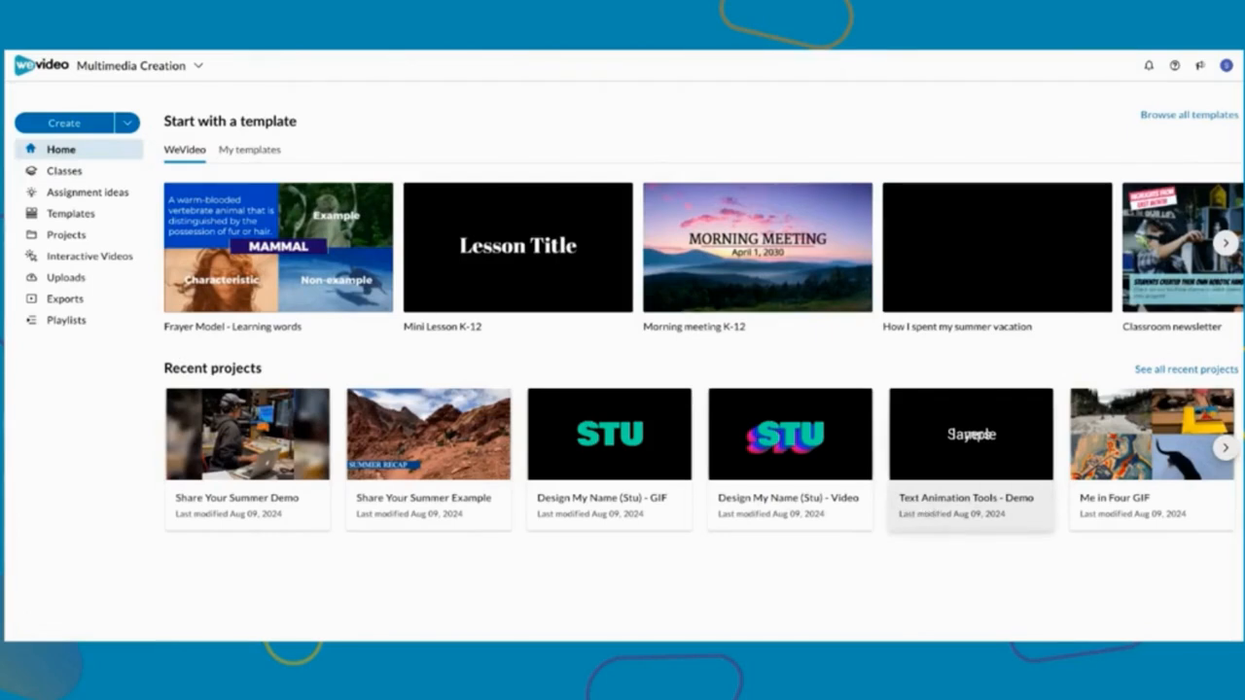
pyautogui.click(970, 452)
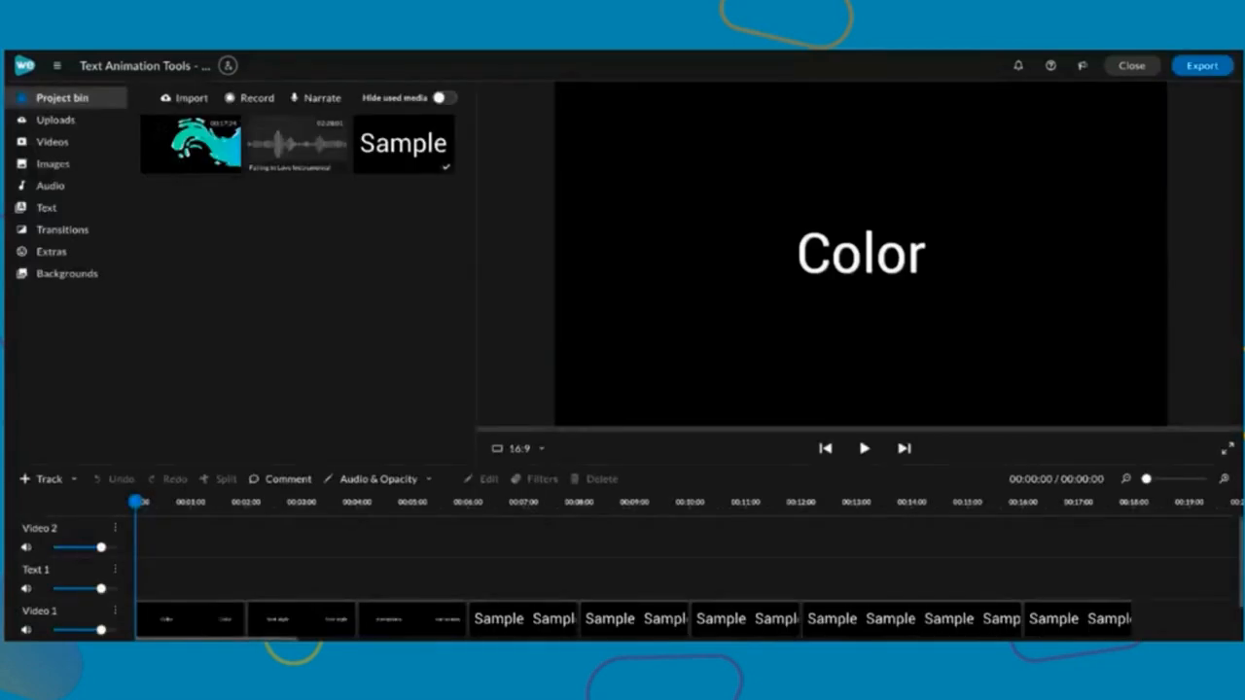
pyautogui.scroll(-1, 575, 572)
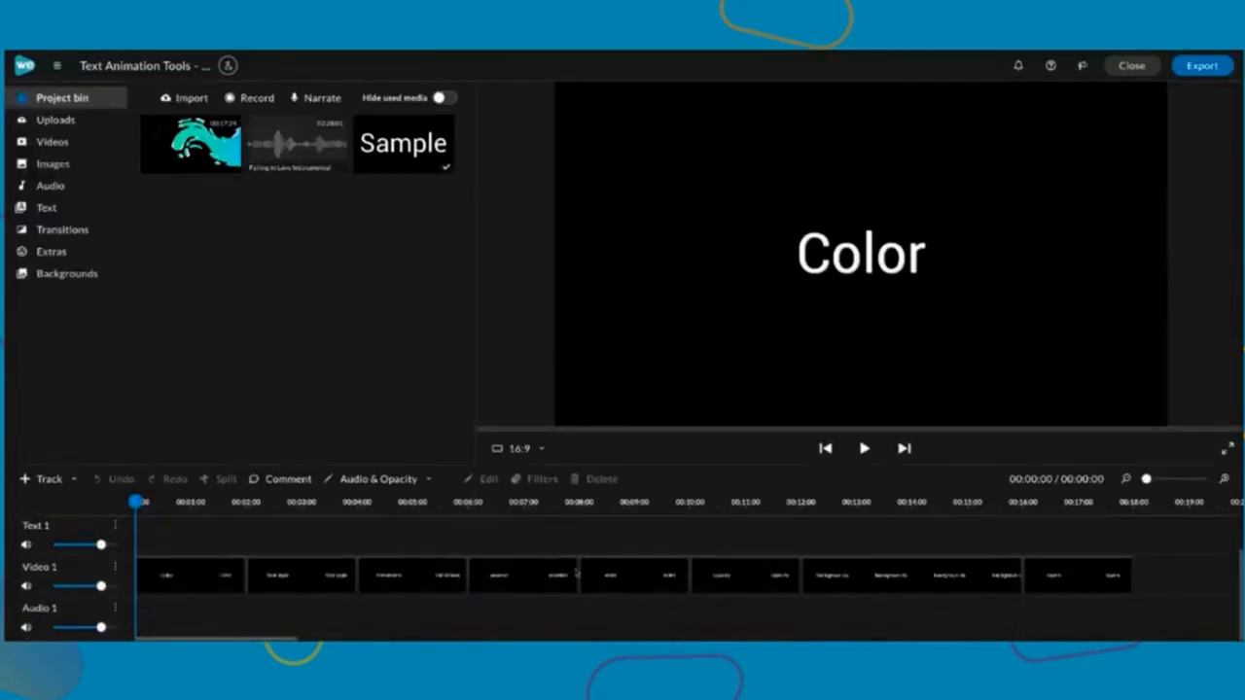
pyautogui.scroll(-1, 580, 564)
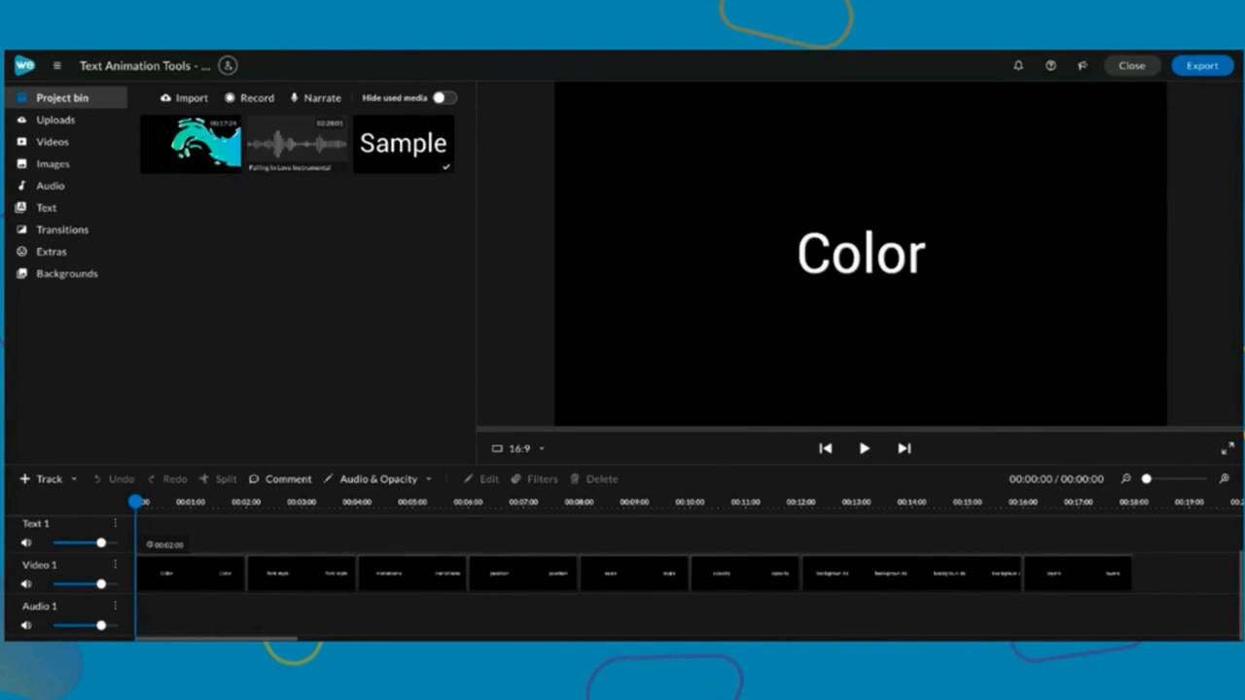
# View the text editing options of the first "Color" clip on the Video 1 track and leave the editor
pyautogui.click(157, 573)
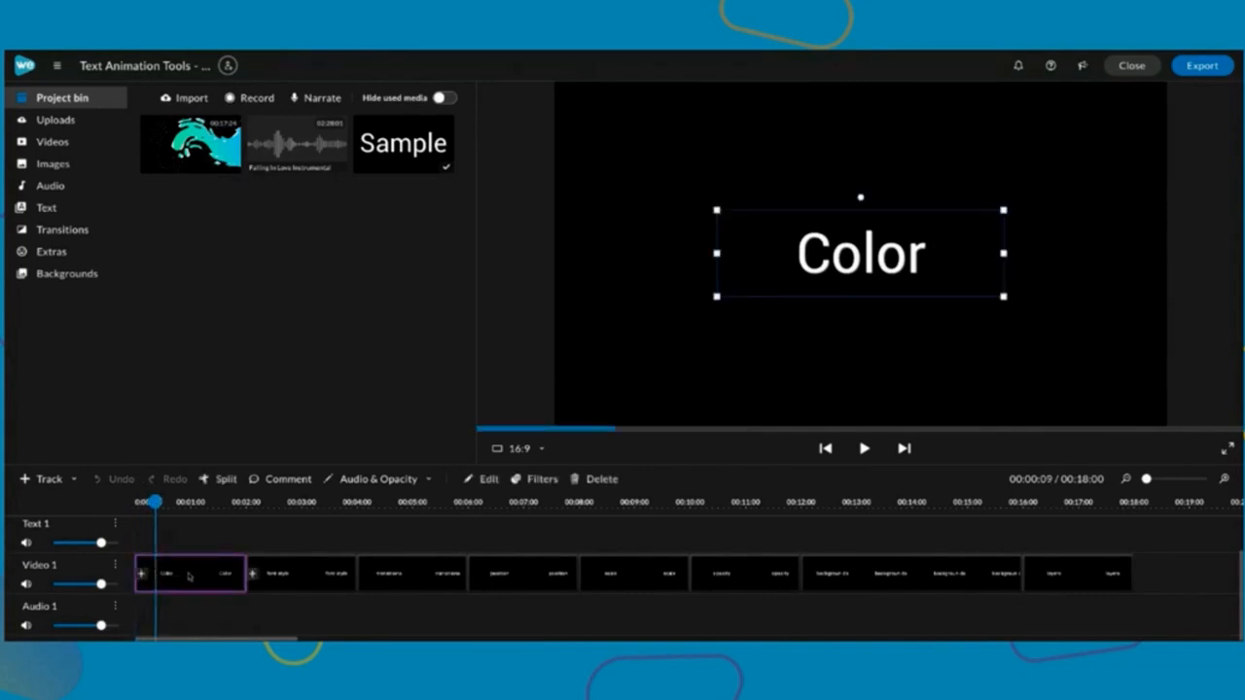
pyautogui.doubleClick(188, 577)
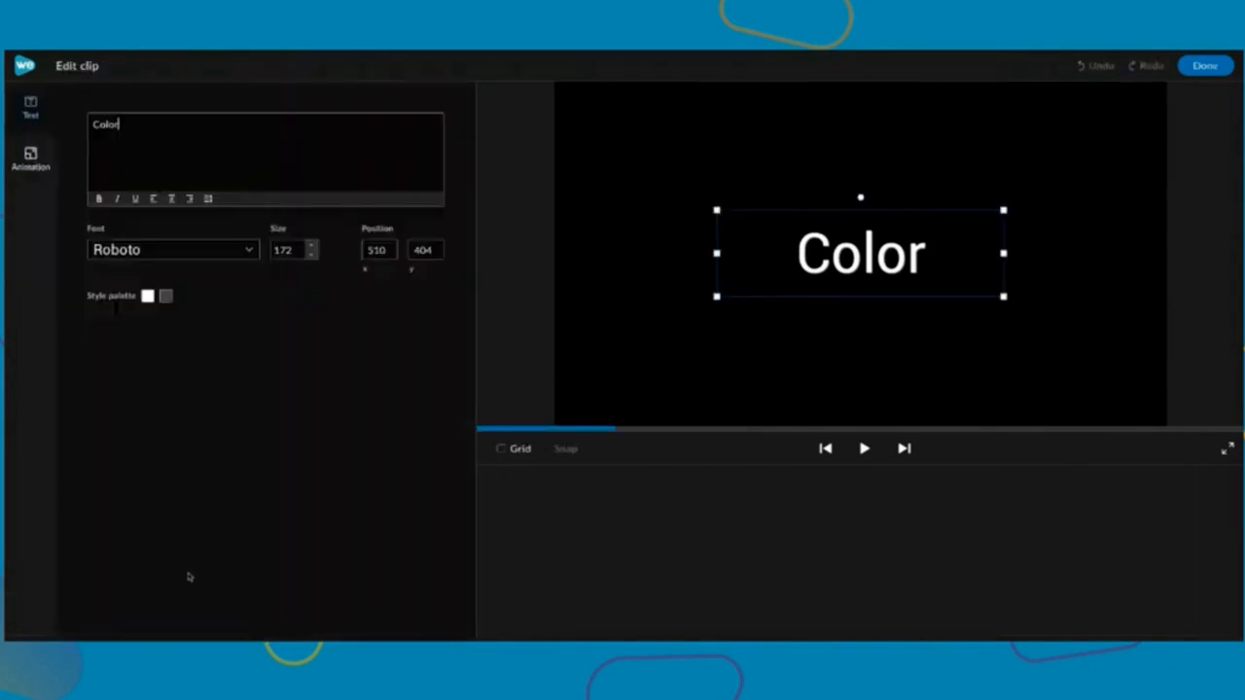
pyautogui.click(1204, 65)
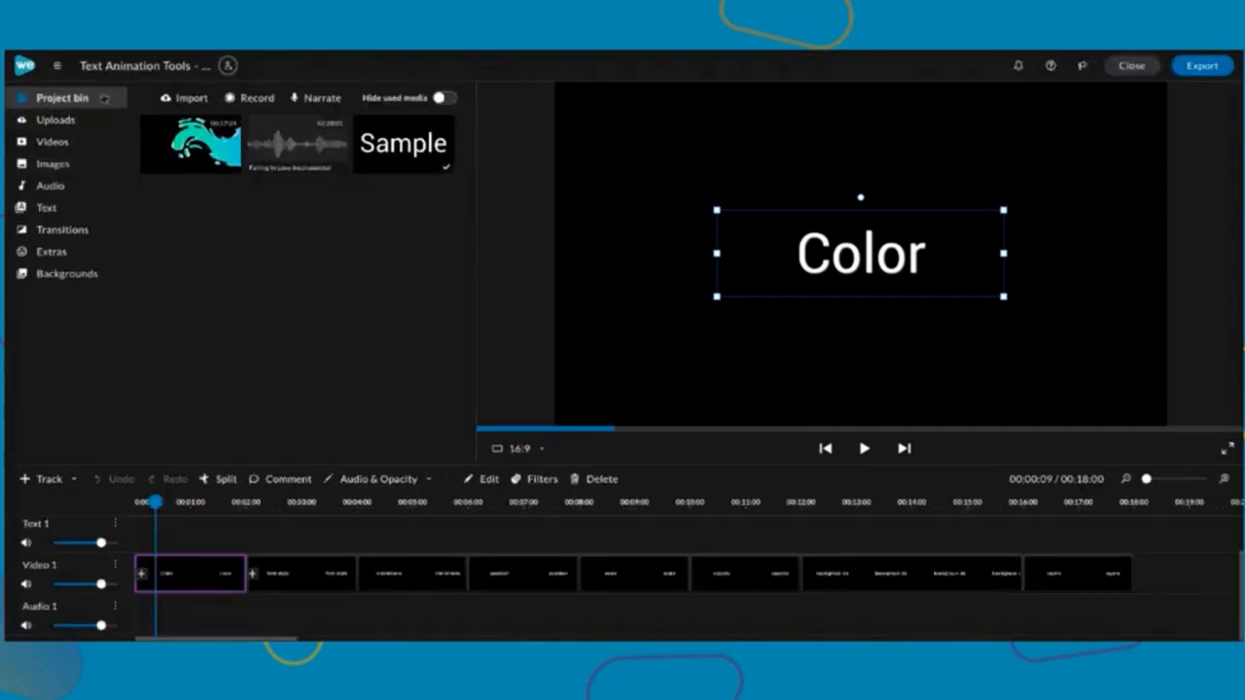
# Browse the full Titles collection, place the plain Sample title at the start of the Text 1 track, and delete that clip
pyautogui.click(102, 209)
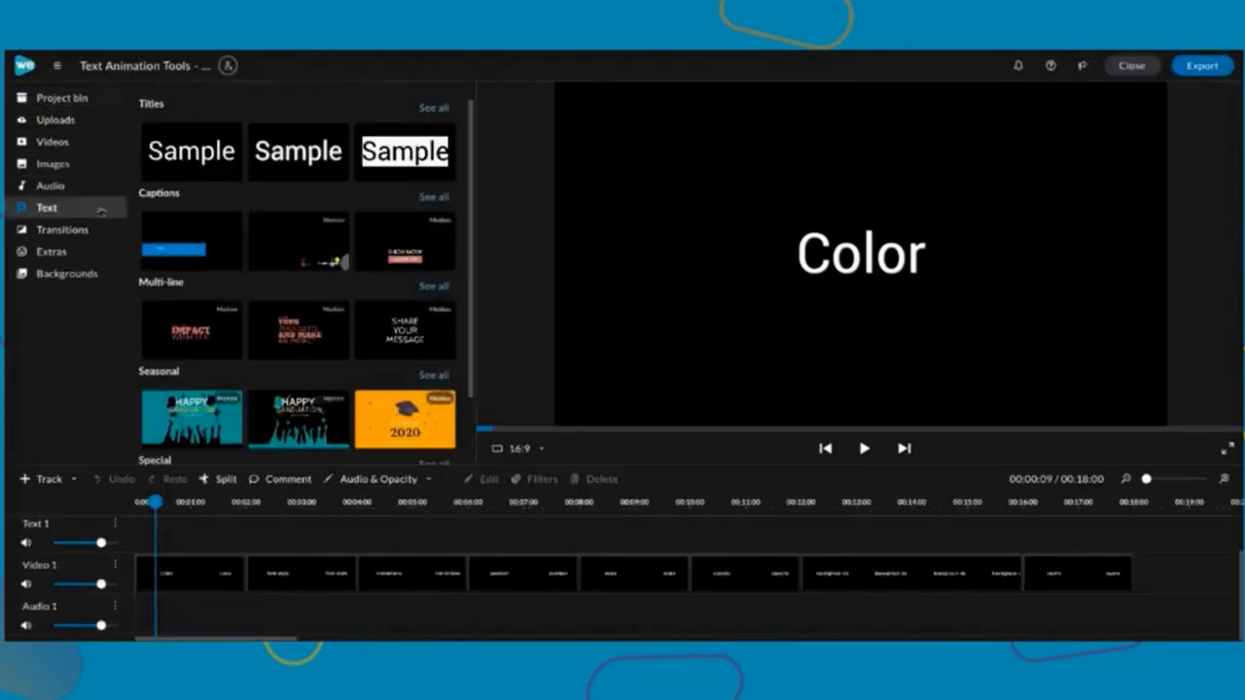
pyautogui.click(433, 109)
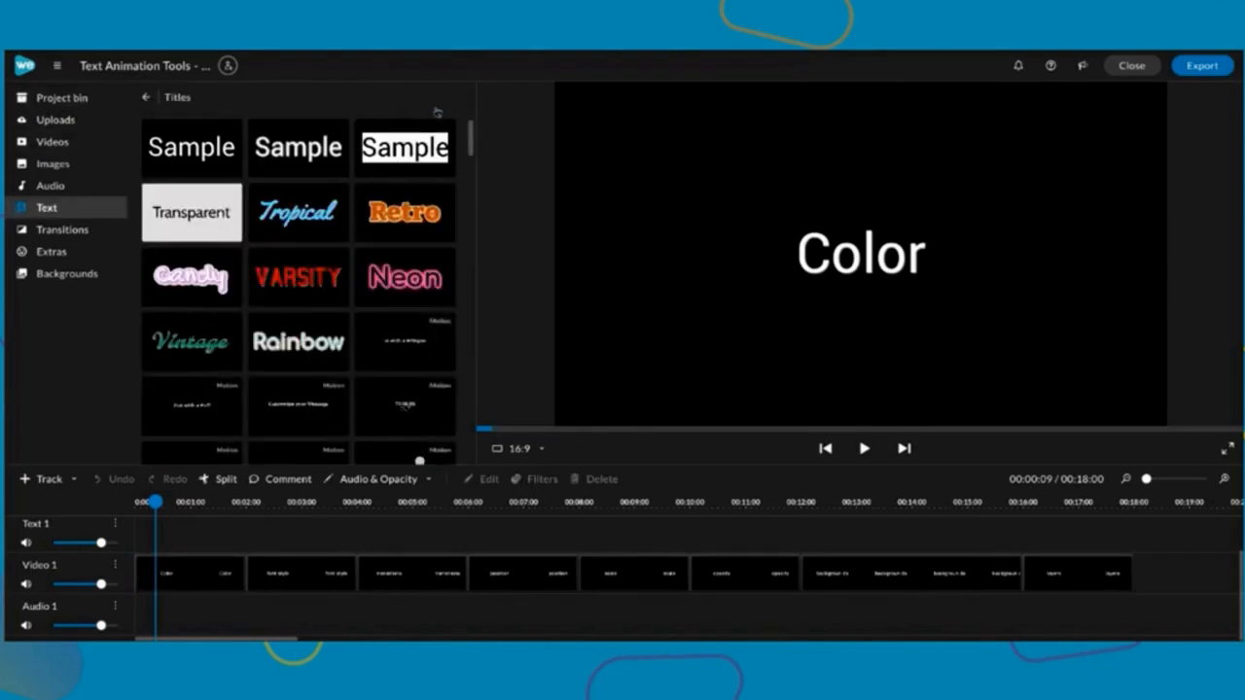
pyautogui.scroll(-3, 403, 409)
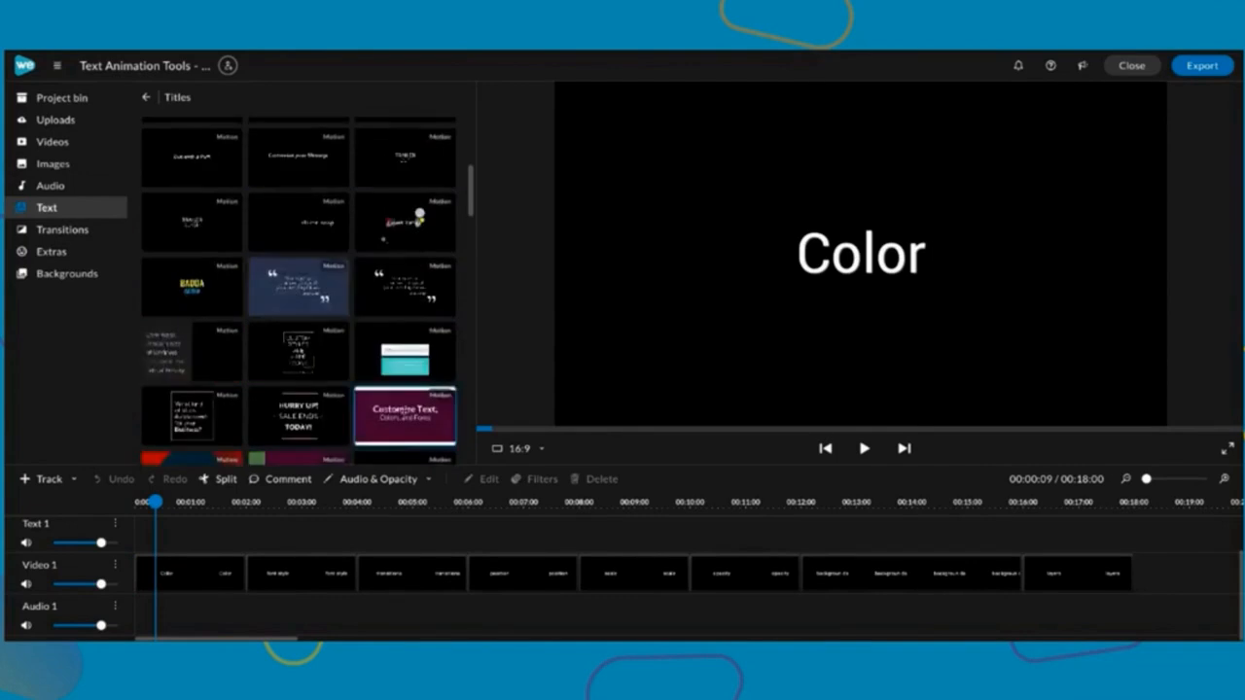
pyautogui.scroll(3, 403, 410)
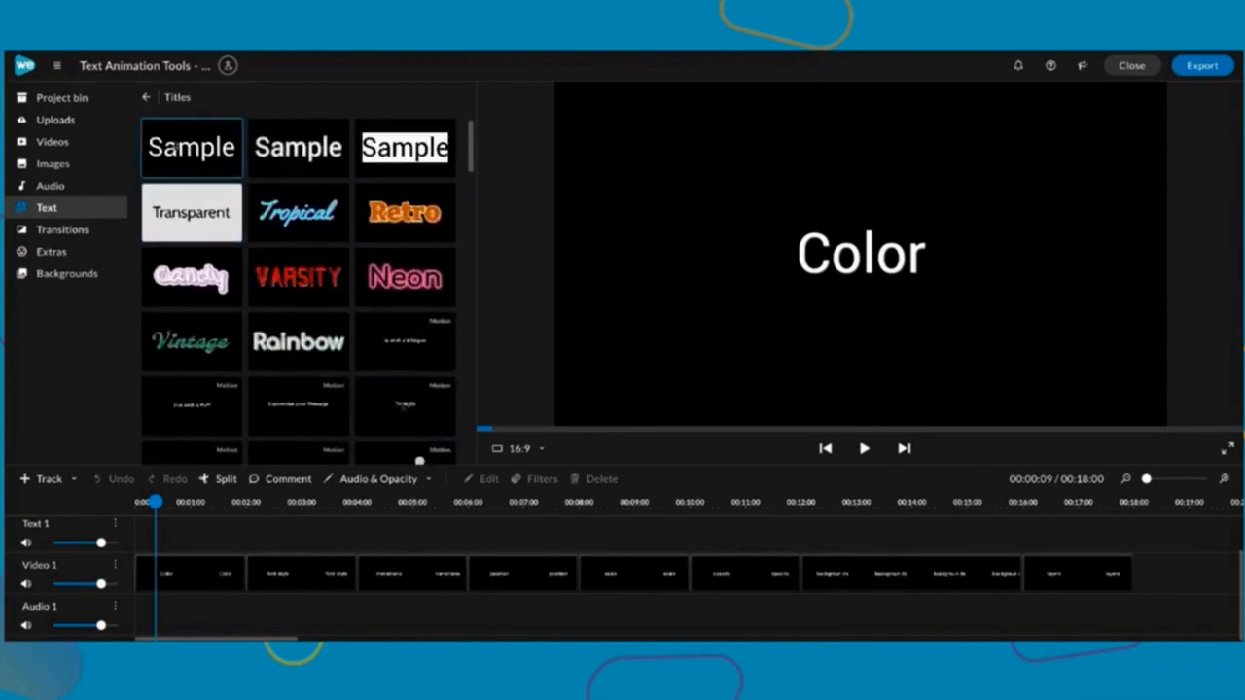
pyautogui.moveTo(178, 148); pyautogui.dragTo(151, 541)
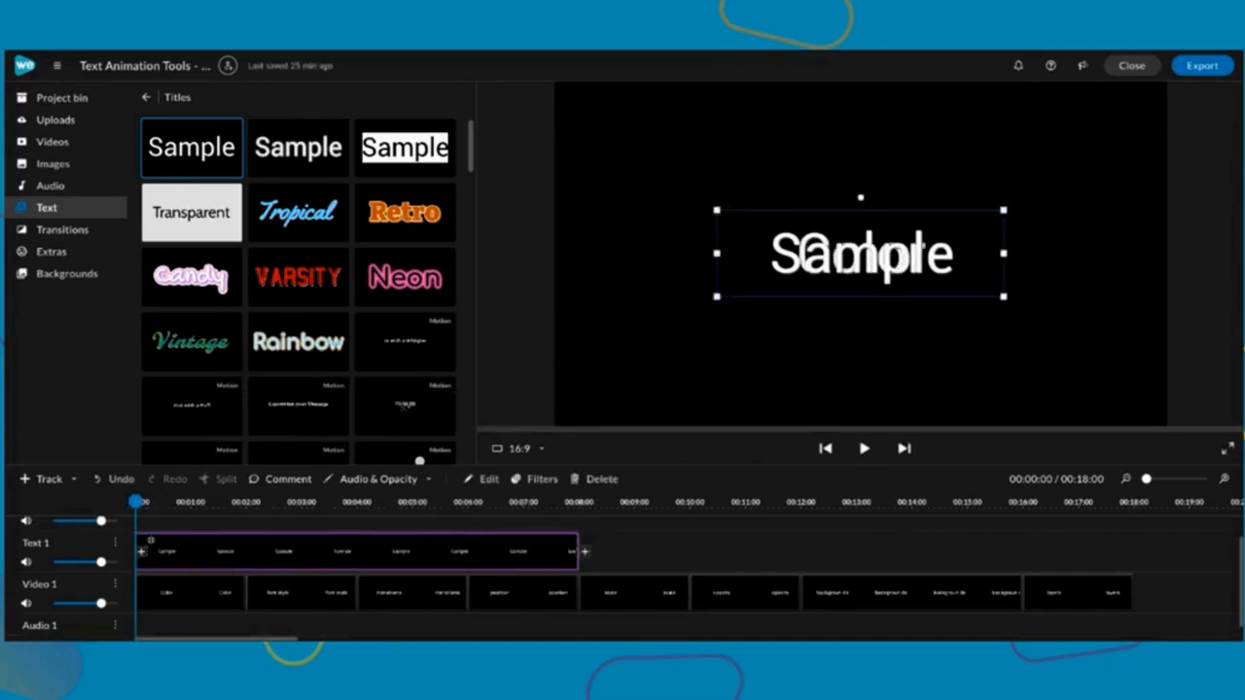
pyautogui.press('Delete')
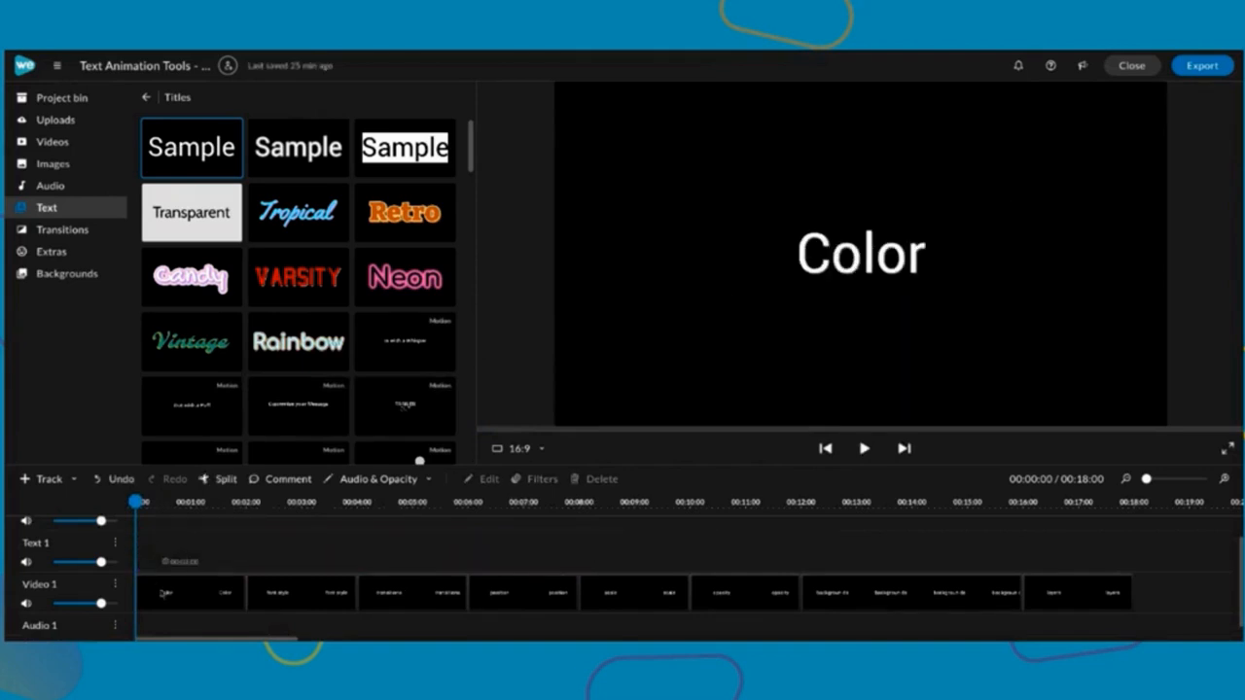
# Set the "Color" title's font to Bowlby One and its size to 250
pyautogui.click(162, 597)
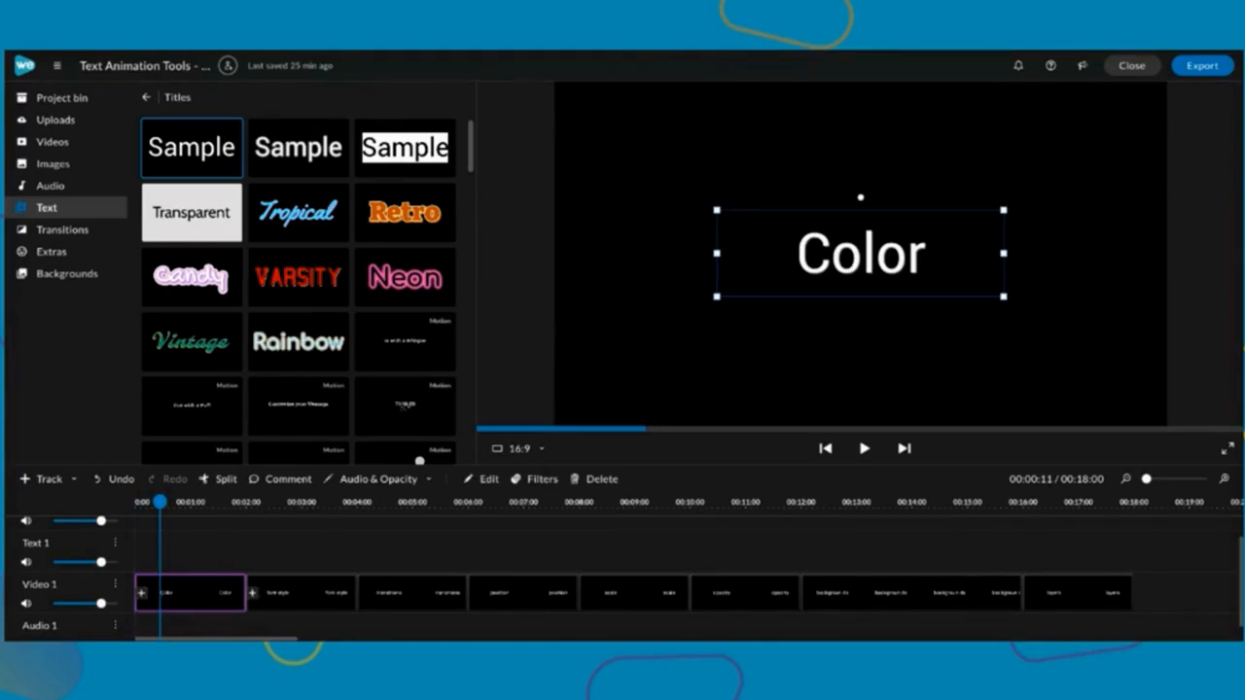
pyautogui.doubleClick(162, 595)
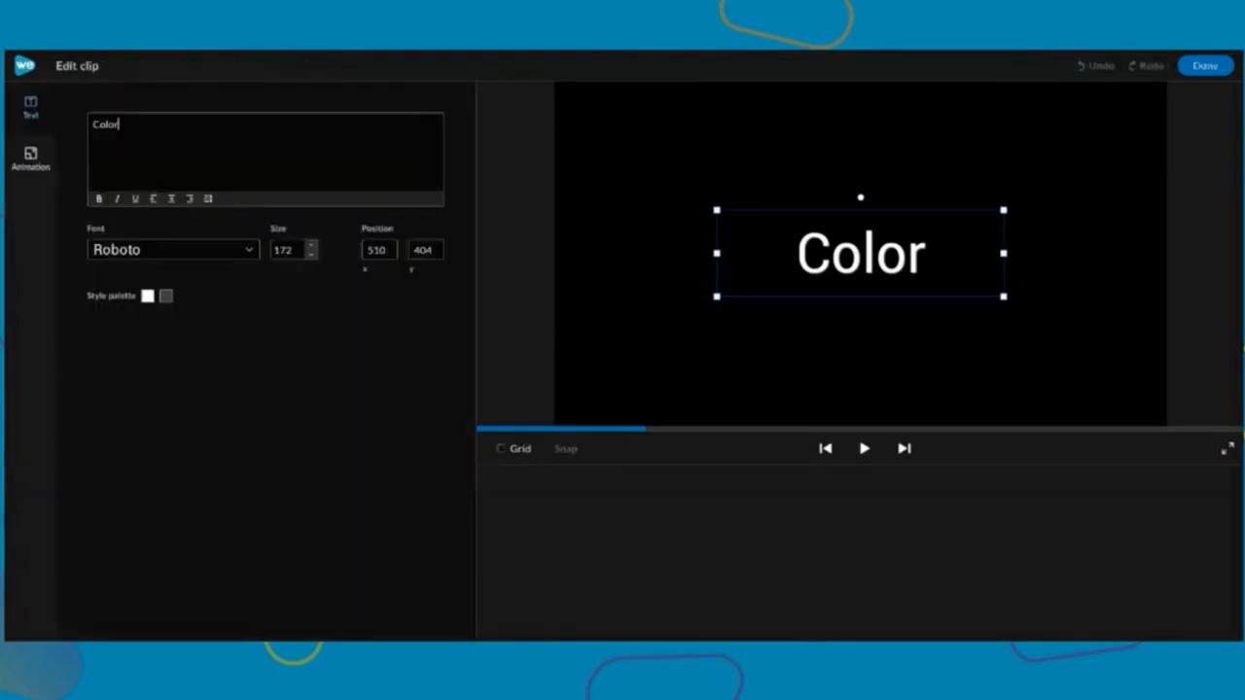
pyautogui.click(249, 251)
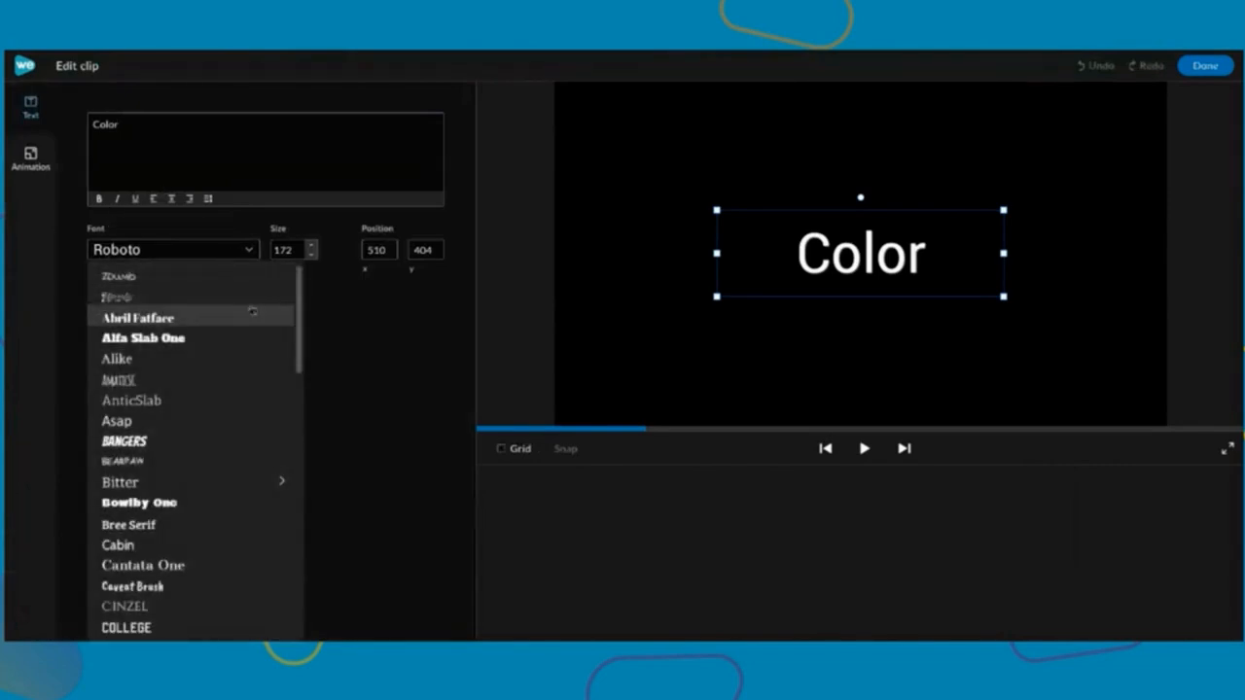
pyautogui.click(246, 510)
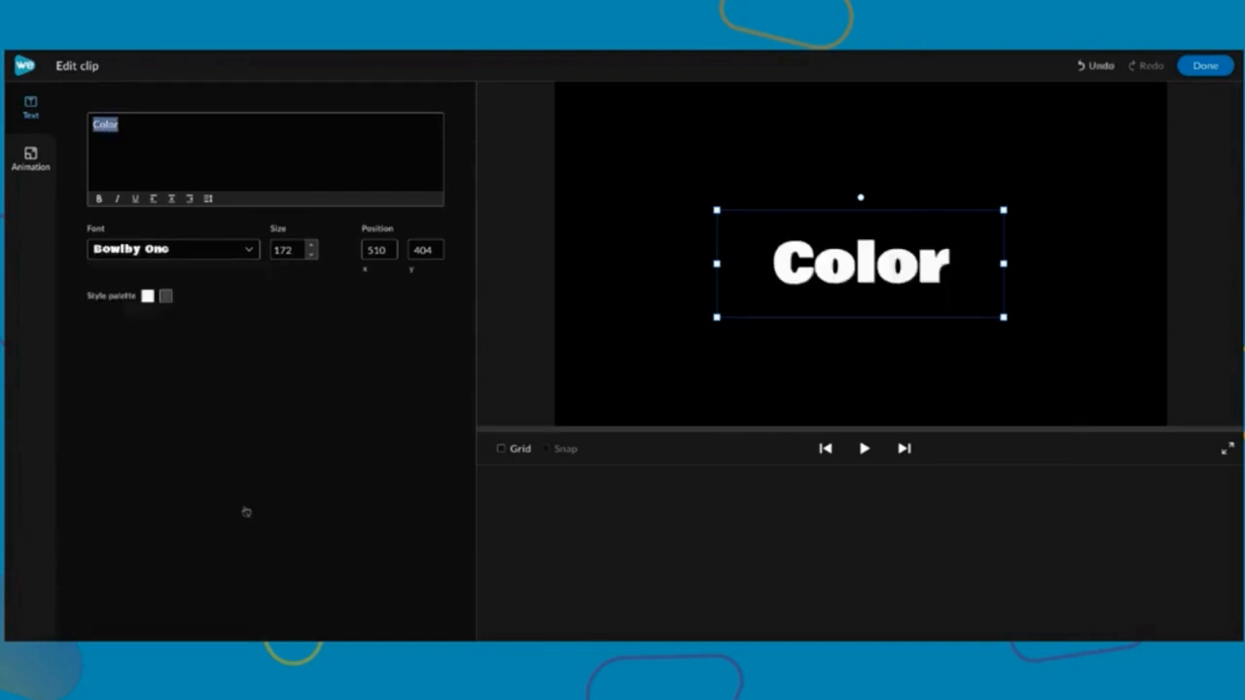
pyautogui.doubleClick(280, 251)
pyautogui.write('250')
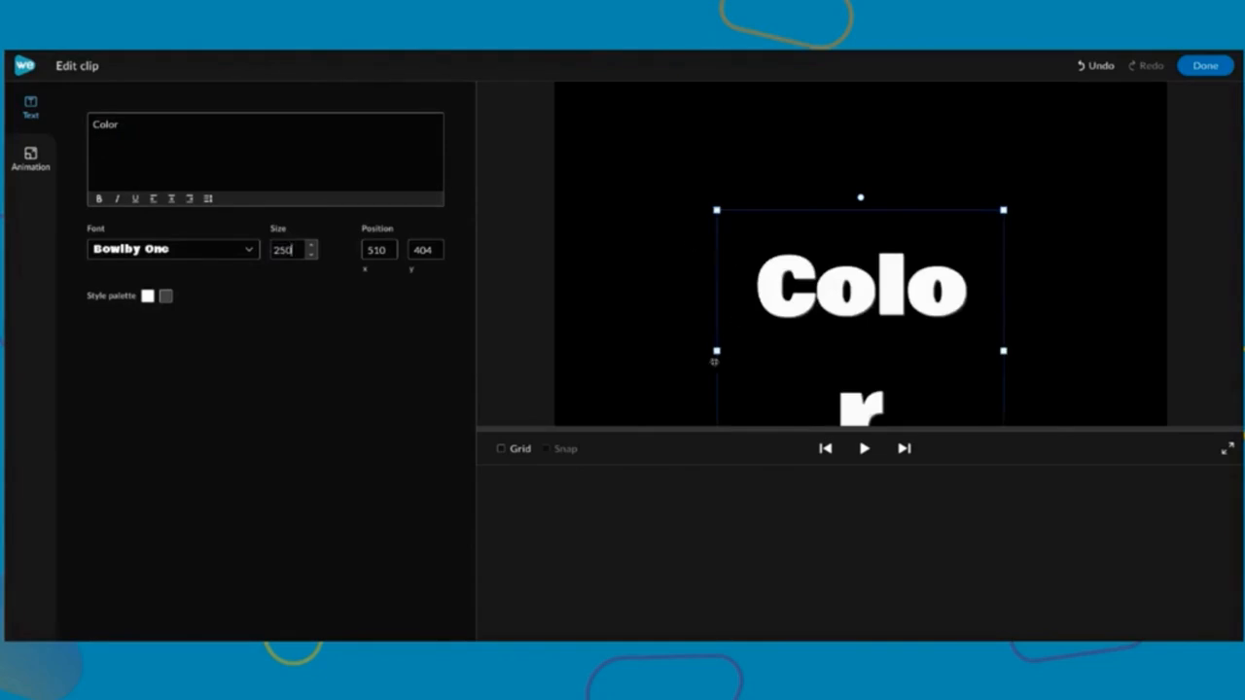
# Widen the "Color" text box to the full frame width and centre the word against a temporarily shown grid, at about x -32, y 299
pyautogui.moveTo(716, 352); pyautogui.dragTo(554, 352)
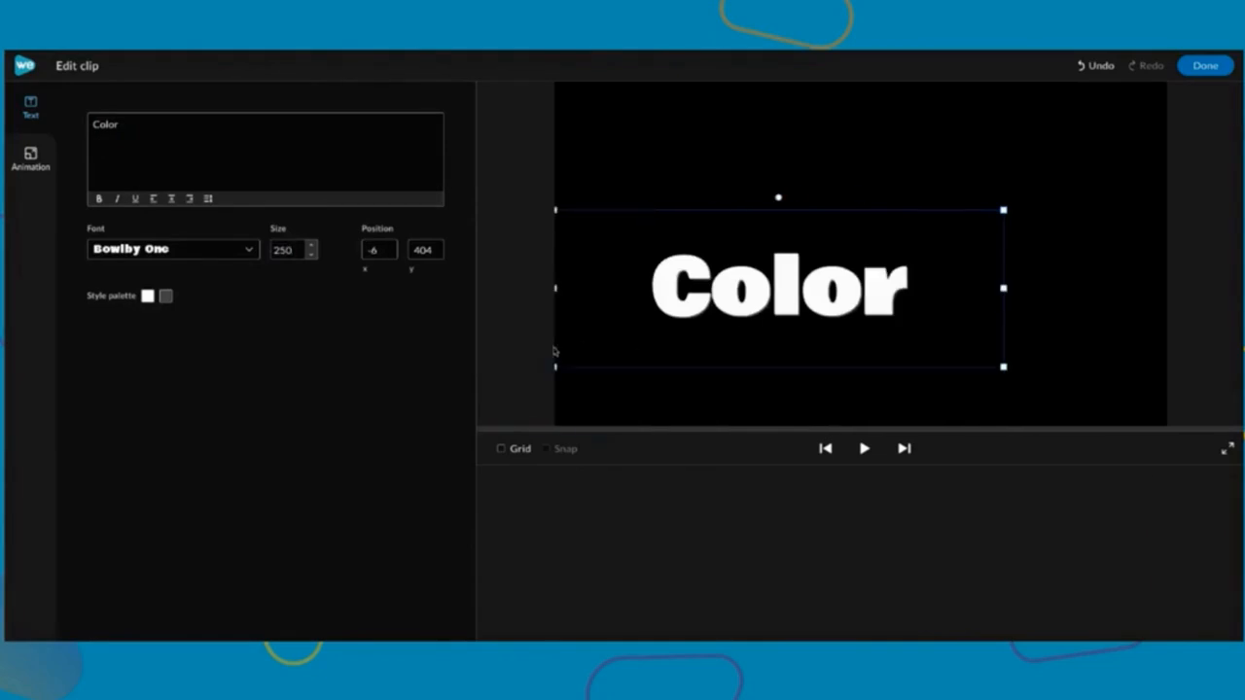
pyautogui.moveTo(1002, 288); pyautogui.dragTo(1174, 294)
pyautogui.moveTo(959, 299); pyautogui.dragTo(956, 285)
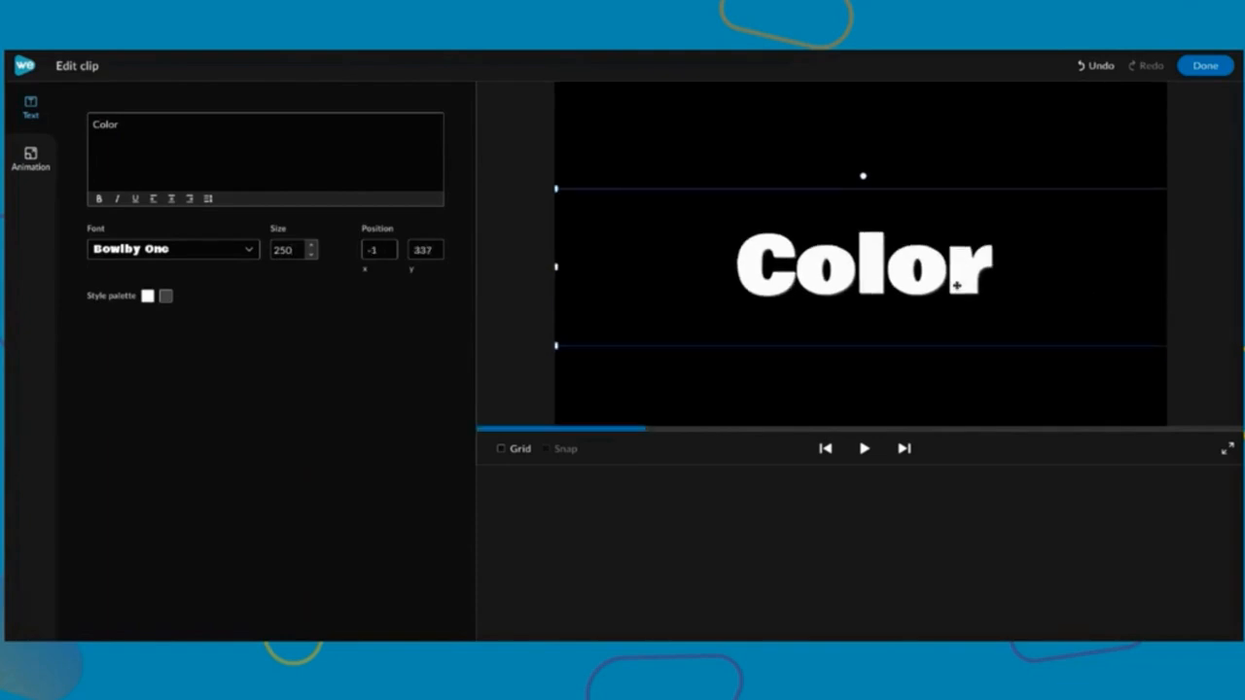
pyautogui.click(501, 448)
pyautogui.moveTo(877, 290); pyautogui.dragTo(868, 283)
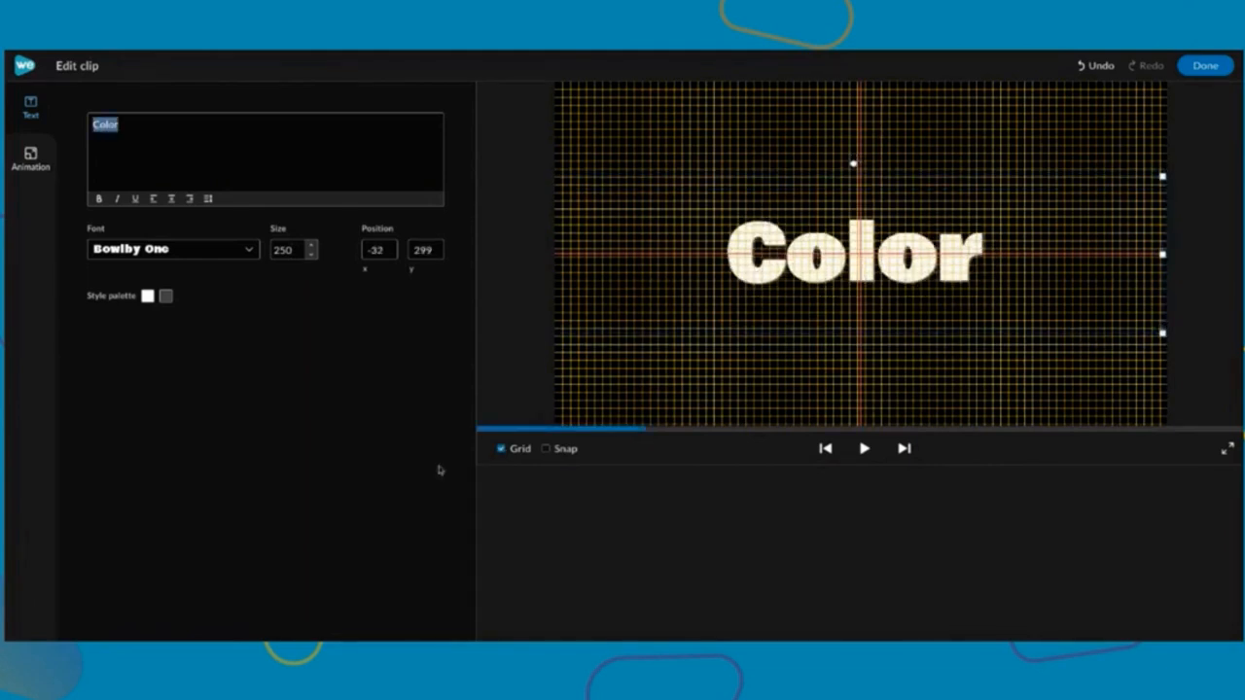
pyautogui.click(501, 449)
# Set the "Color" text position to exactly x -30 and y 300
pyautogui.click(385, 251)
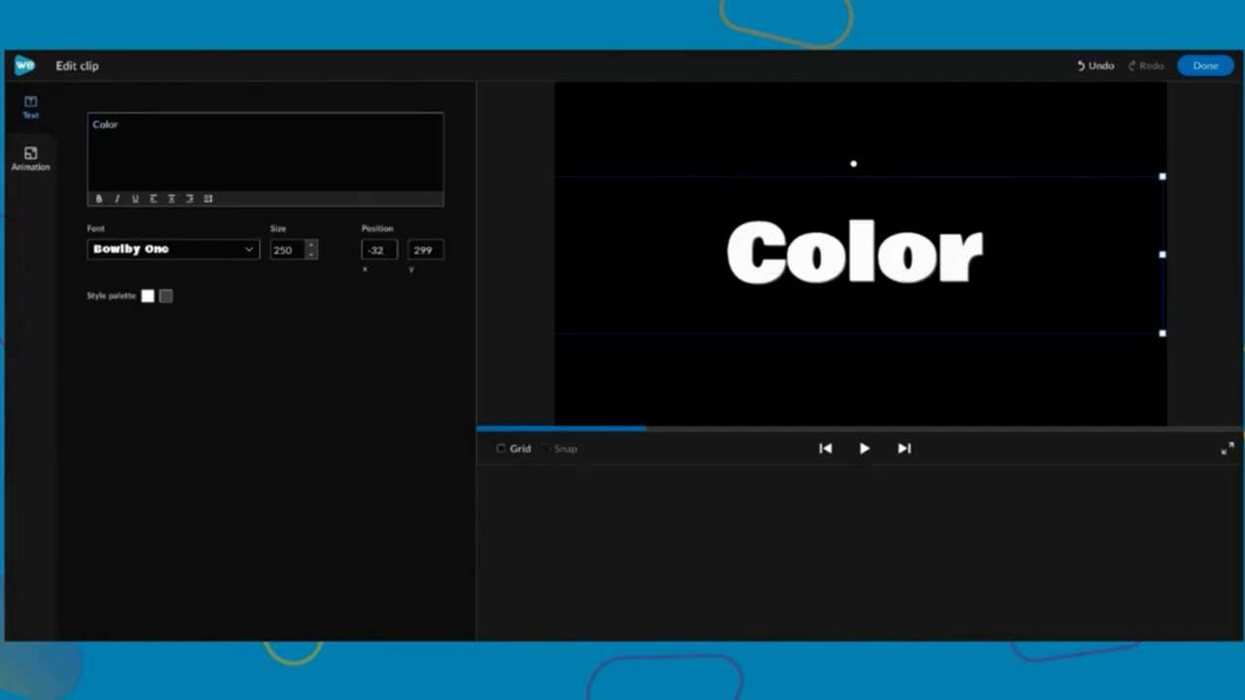
pyautogui.write('0')
pyautogui.press('Tab')
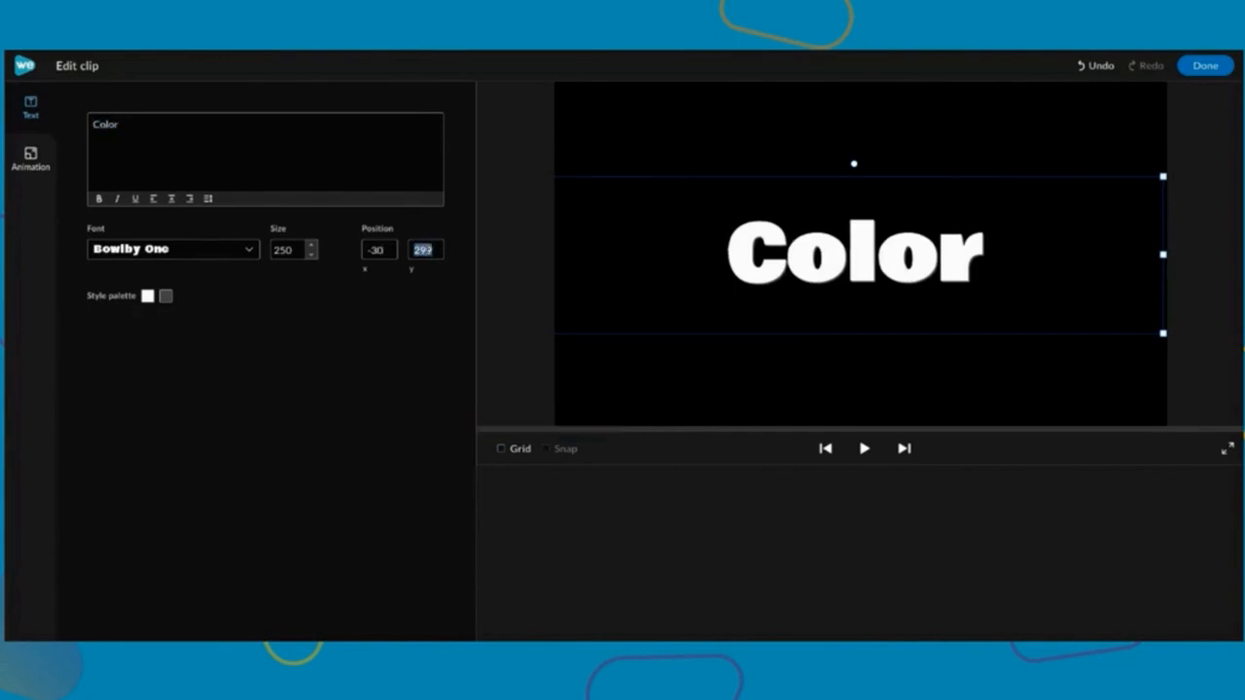
pyautogui.write('300')
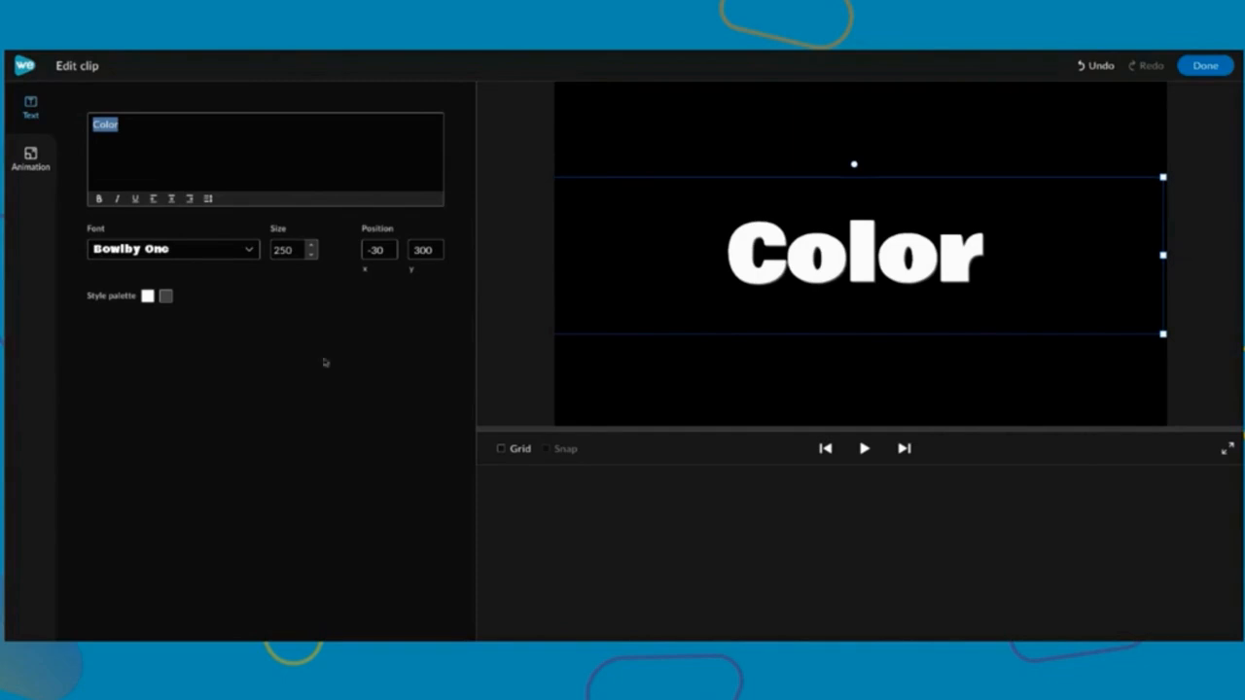
# Change the "Color" text fill to red, rgb(248, 48, 48), and finish editing the clip
pyautogui.click(148, 296)
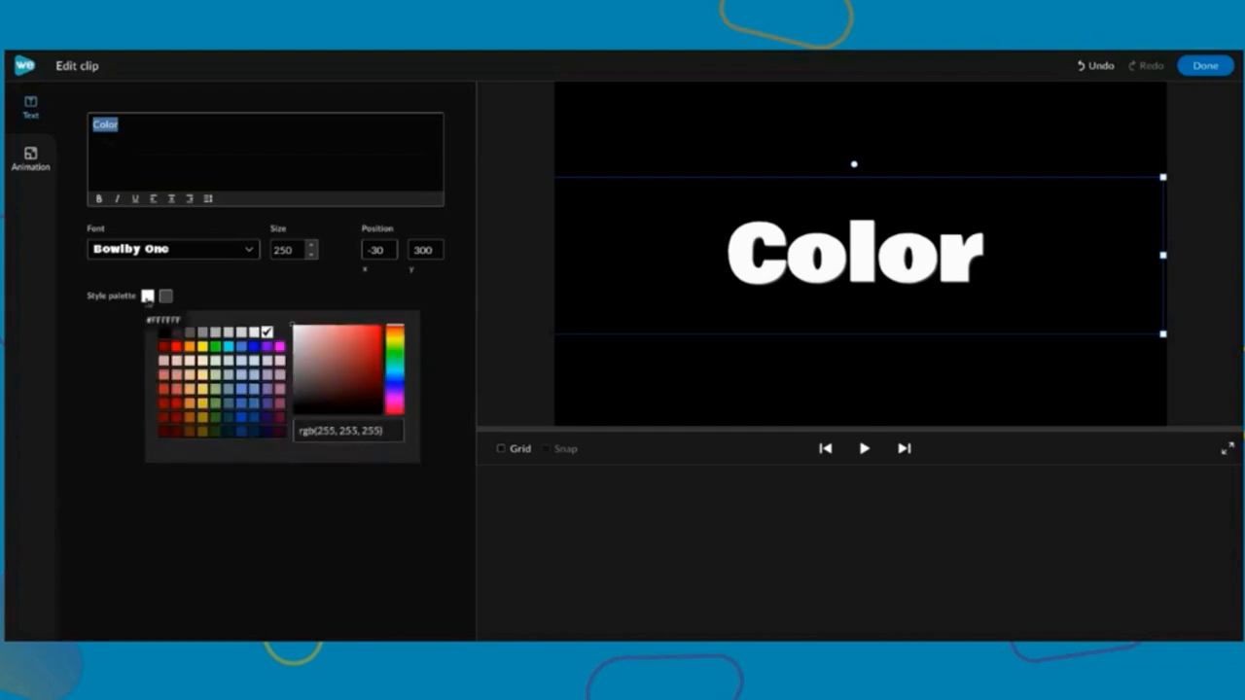
pyautogui.moveTo(294, 329)
pyautogui.mouseDown()
pyautogui.moveTo(356, 353)
pyautogui.moveTo(359, 336)
pyautogui.moveTo(409, 318)
pyautogui.moveTo(356, 340)
pyautogui.moveTo(366, 331)
pyautogui.mouseUp()
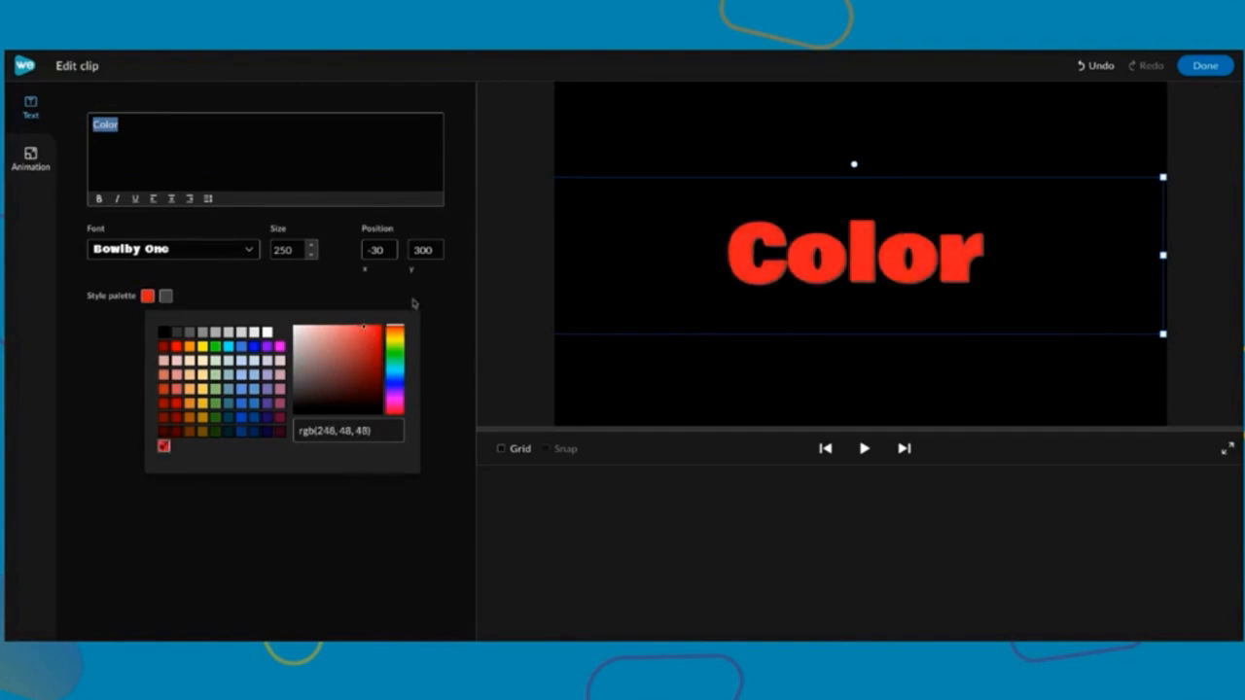
pyautogui.click(443, 299)
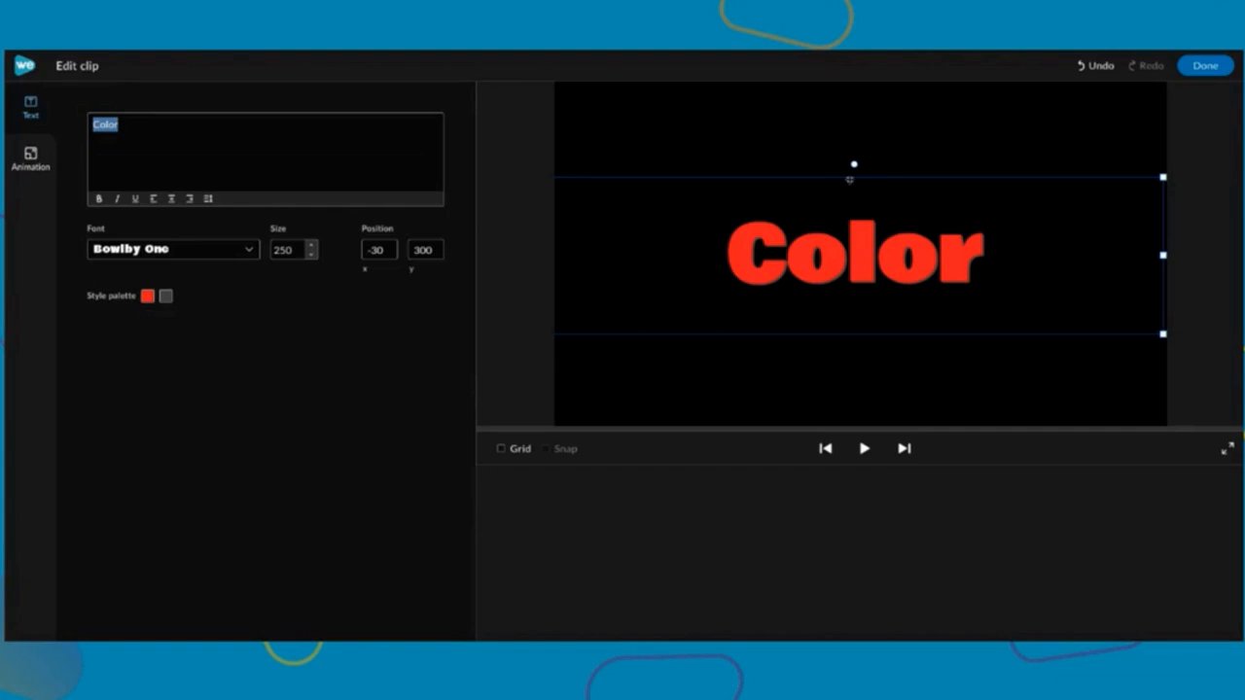
pyautogui.click(1204, 66)
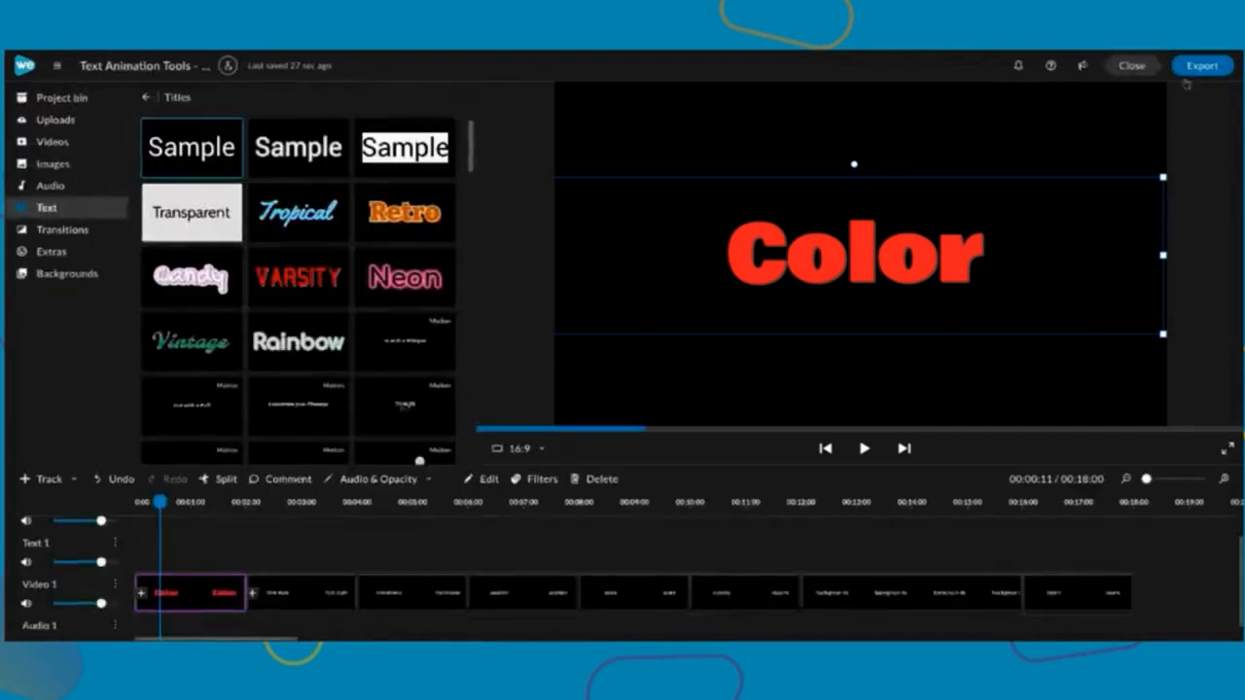
# Trim the end of the red "Color" clip on Video 1 back to 00:00:05
pyautogui.click(242, 580)
pyautogui.moveTo(243, 593); pyautogui.dragTo(163, 593)
pyautogui.moveTo(1145, 479); pyautogui.dragTo(1171, 479)
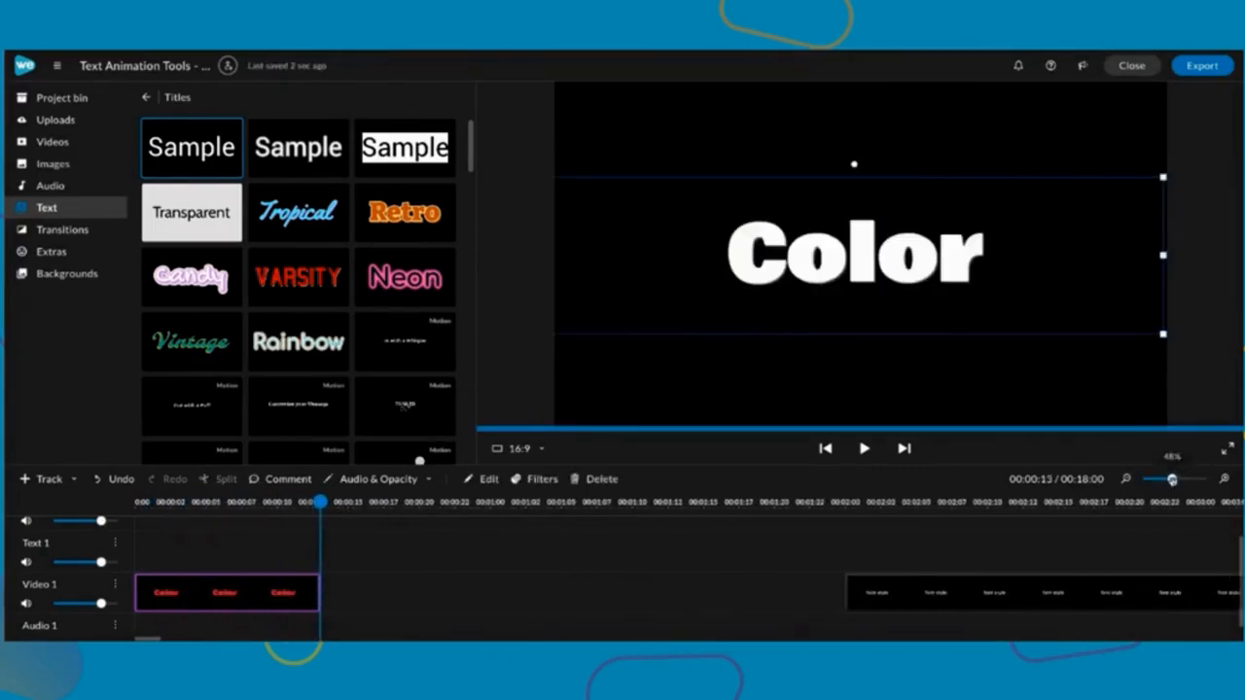
pyautogui.click(338, 577)
pyautogui.click(314, 586)
pyautogui.moveTo(316, 588); pyautogui.dragTo(206, 592)
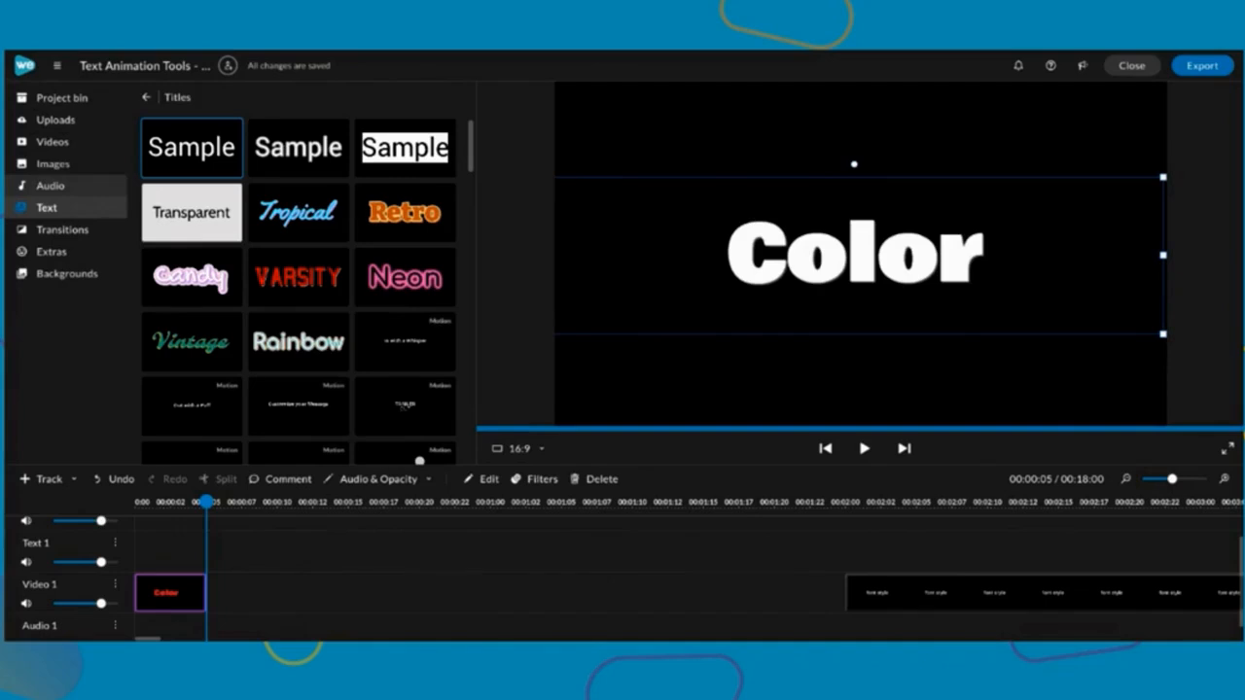
# Search the stock audio library for "house" music
pyautogui.click(51, 184)
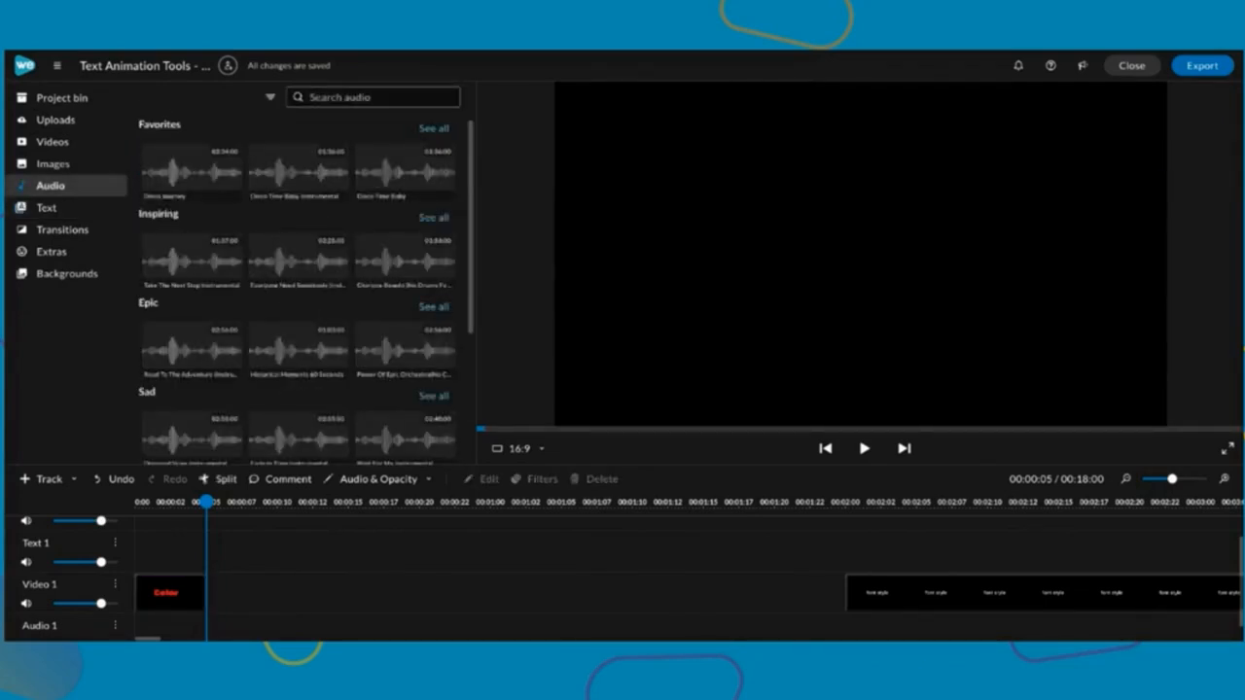
pyautogui.click(311, 98)
pyautogui.write('house')
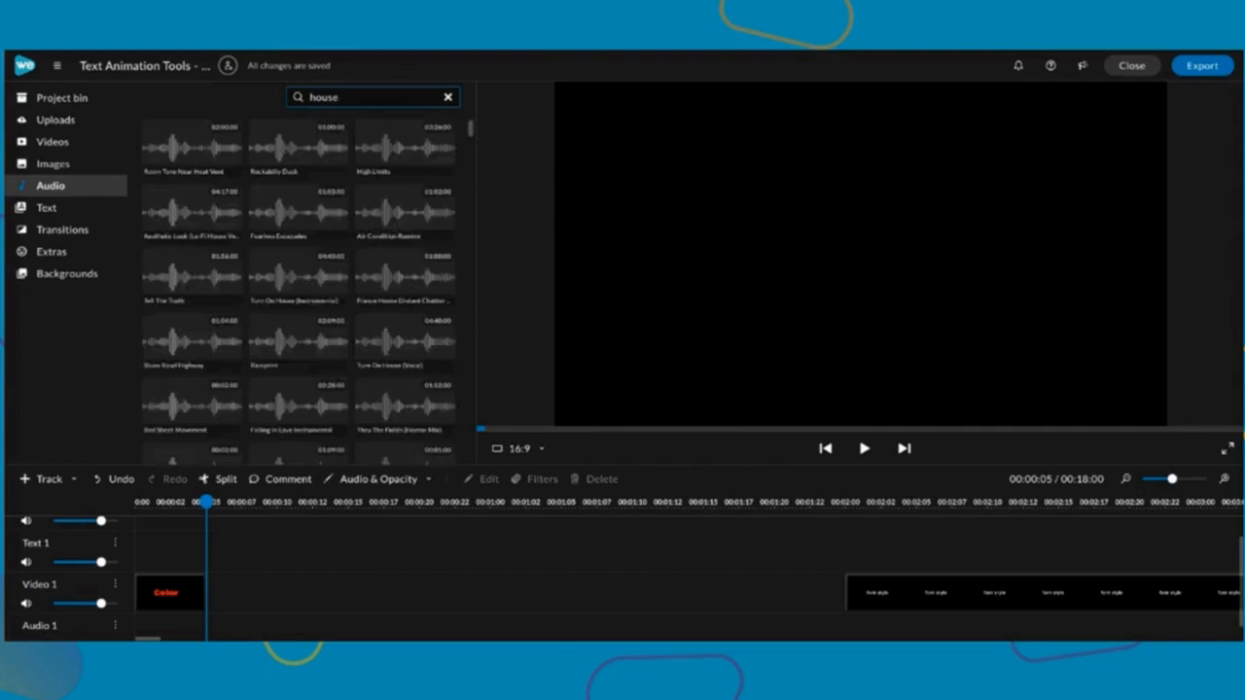
# Place the "Falling In Love Instrumental" track from the project media at the start of the Audio 1 track
pyautogui.click(98, 101)
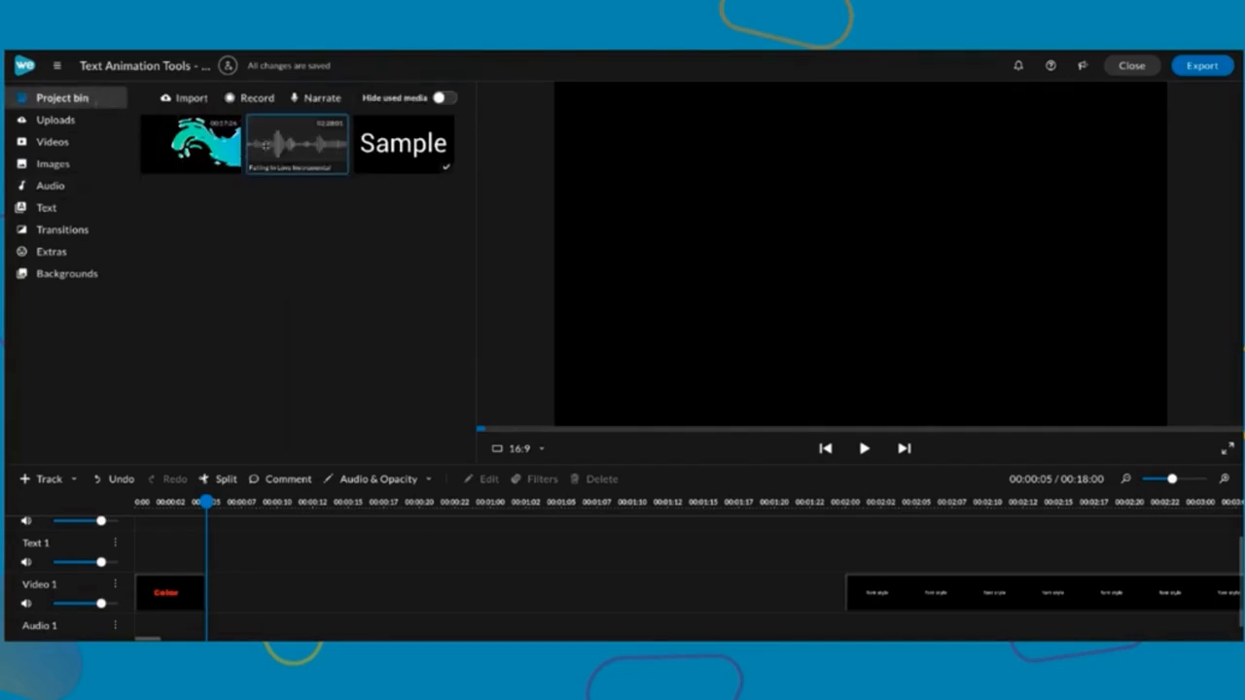
pyautogui.scroll(-1, 283, 592)
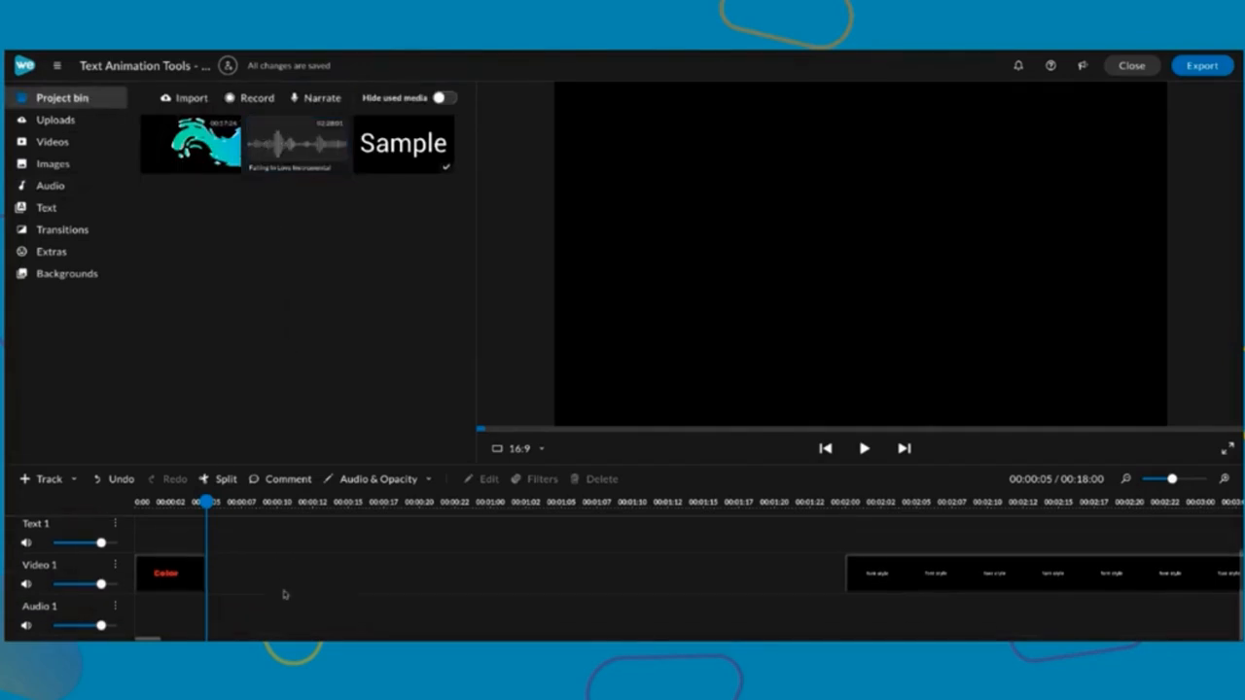
pyautogui.moveTo(295, 132); pyautogui.dragTo(148, 627)
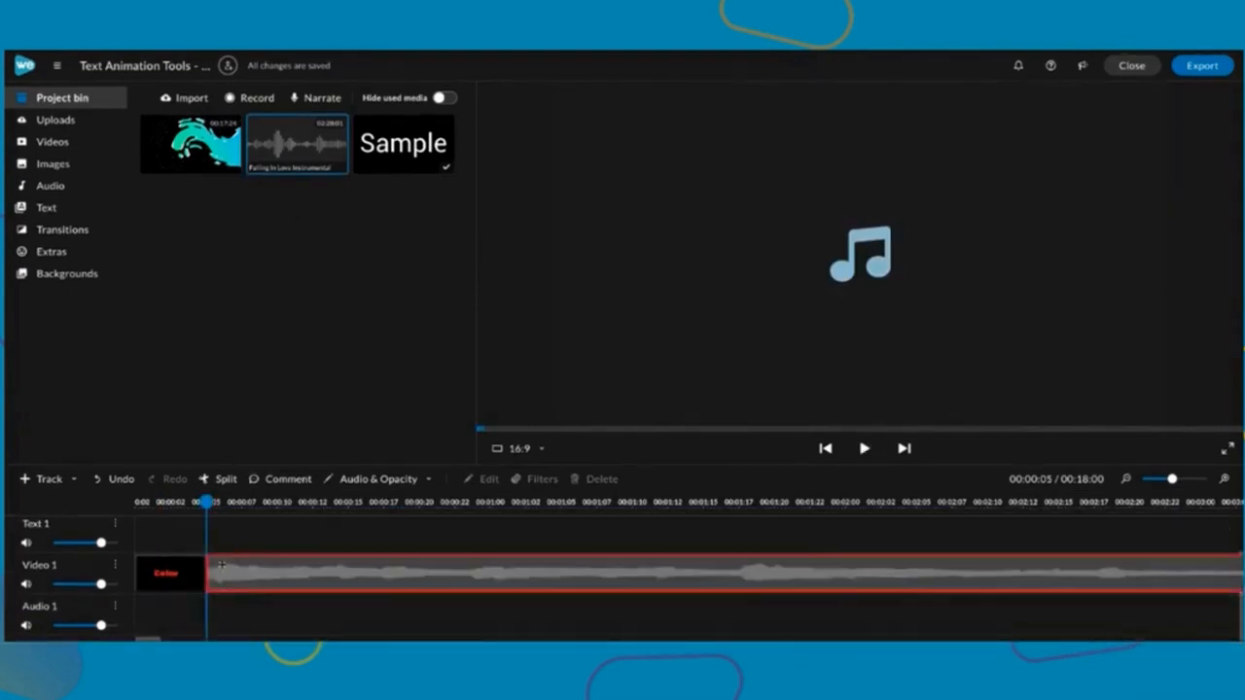
pyautogui.click(148, 607)
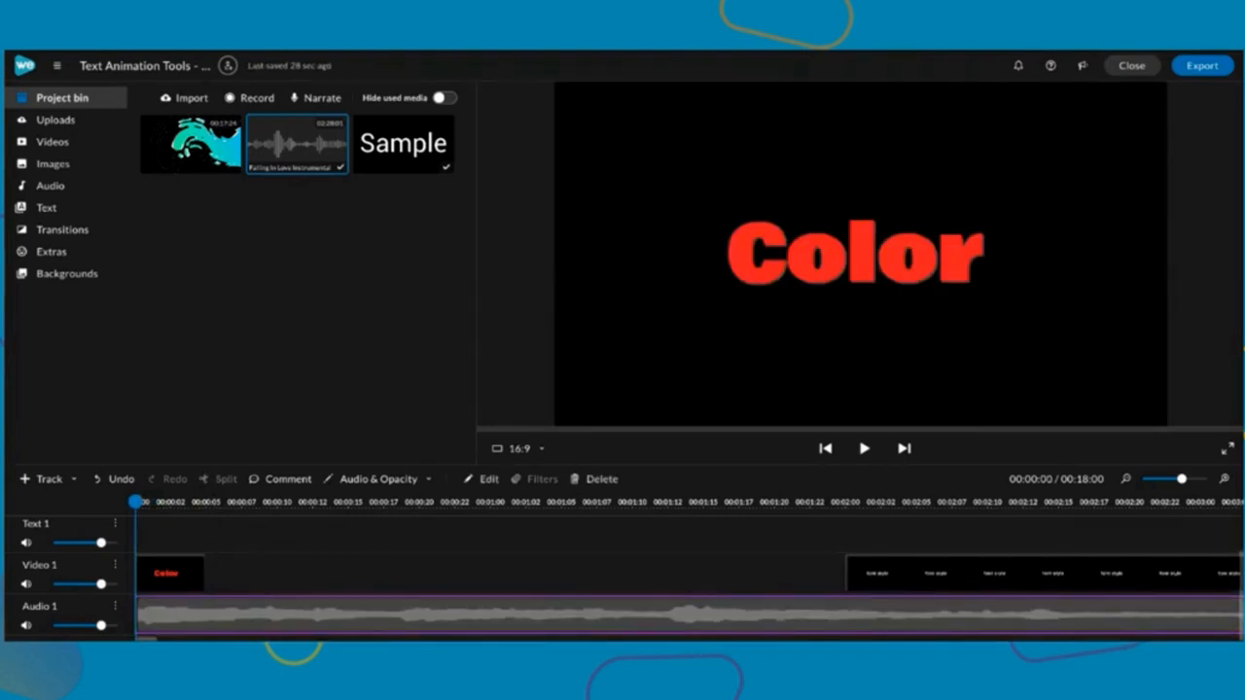
# Copy the red "Color" clip and paste nine copies back to back on Video 1, from 00:00:05 up to 00:02:00
pyautogui.click(182, 574)
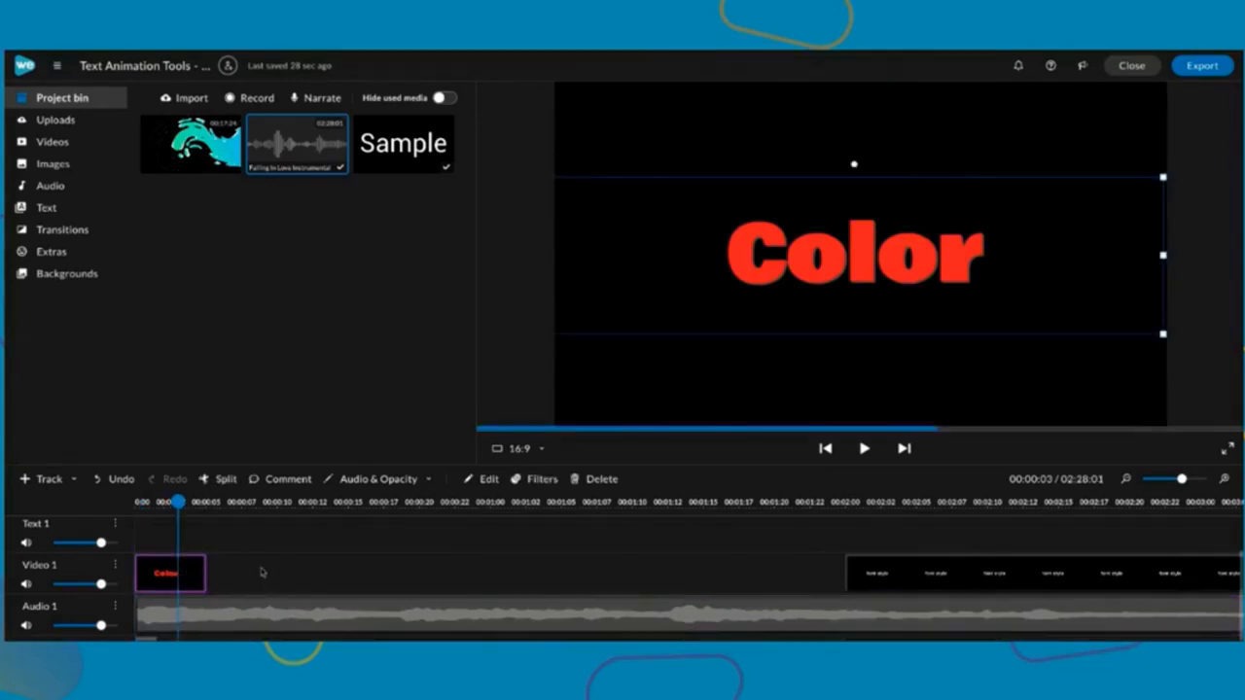
pyautogui.moveTo(178, 501); pyautogui.dragTo(135, 502)
pyautogui.click(171, 573)
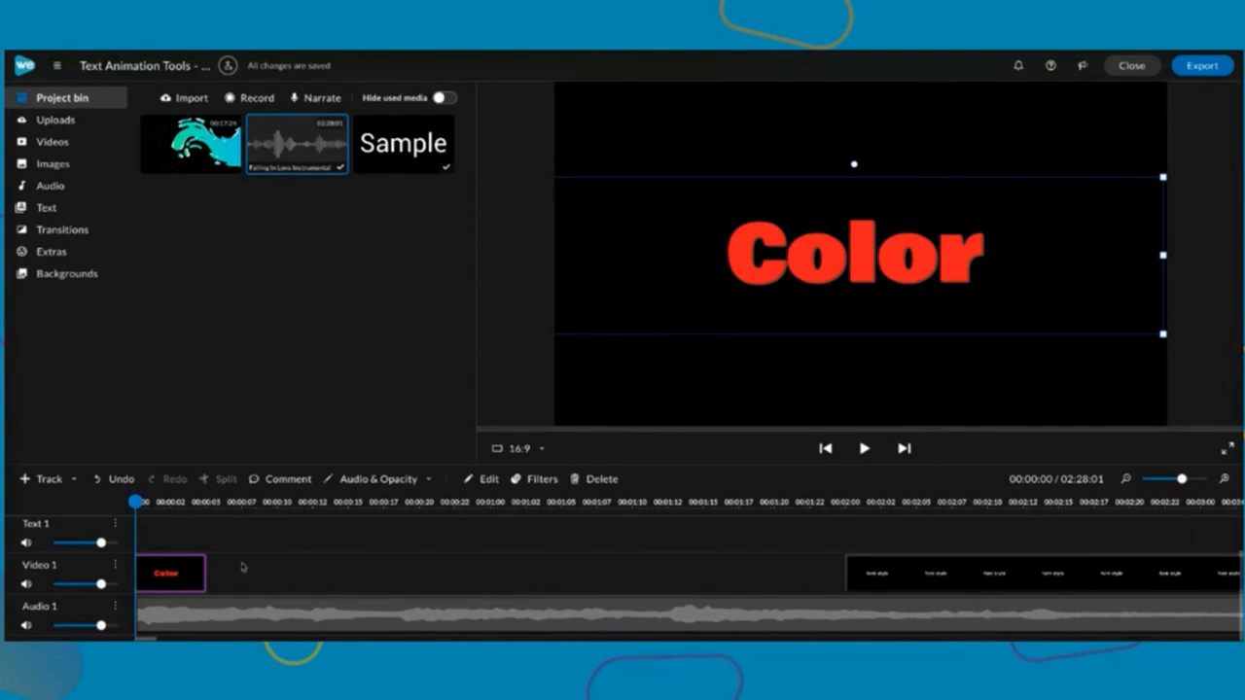
pyautogui.click(206, 568)
pyautogui.moveTo(205, 568)
pyautogui.mouseDown()
pyautogui.moveTo(264, 572)
pyautogui.moveTo(207, 573)
pyautogui.mouseUp()
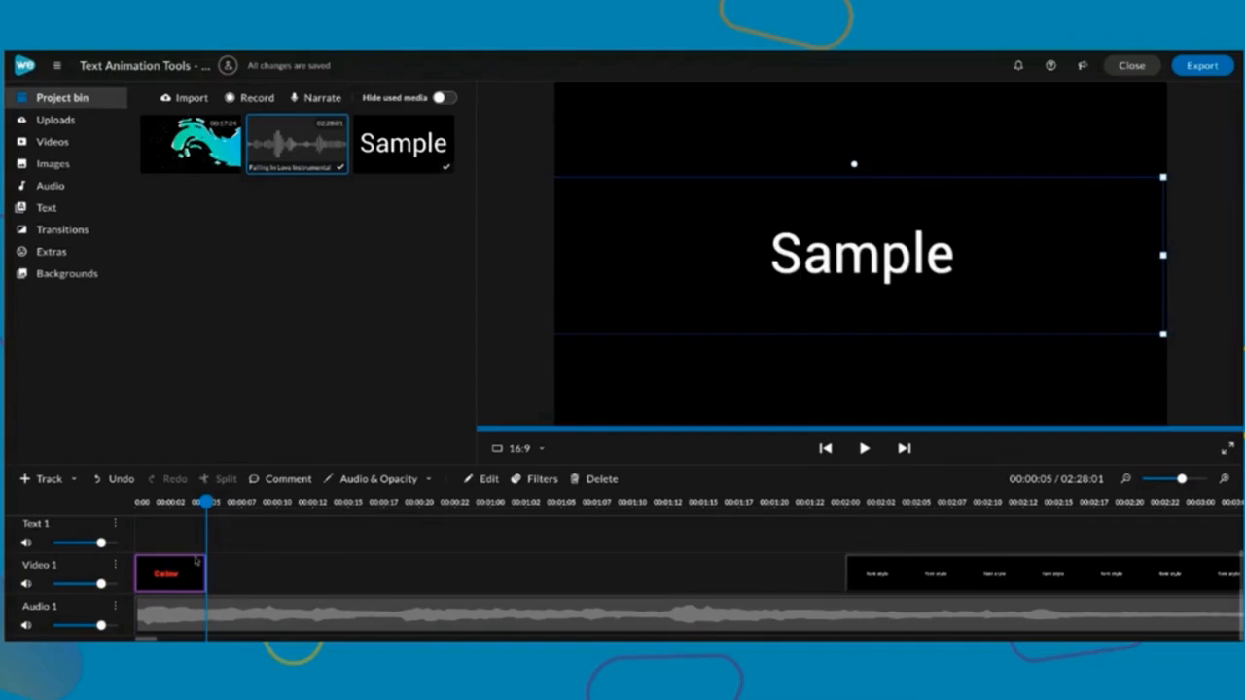
pyautogui.moveTo(203, 562); pyautogui.dragTo(204, 562)
pyautogui.hotkey('ctrl', 'v')
pyautogui.hotkey('ctrl', 'v')
pyautogui.hotkey('ctrl', 'v')
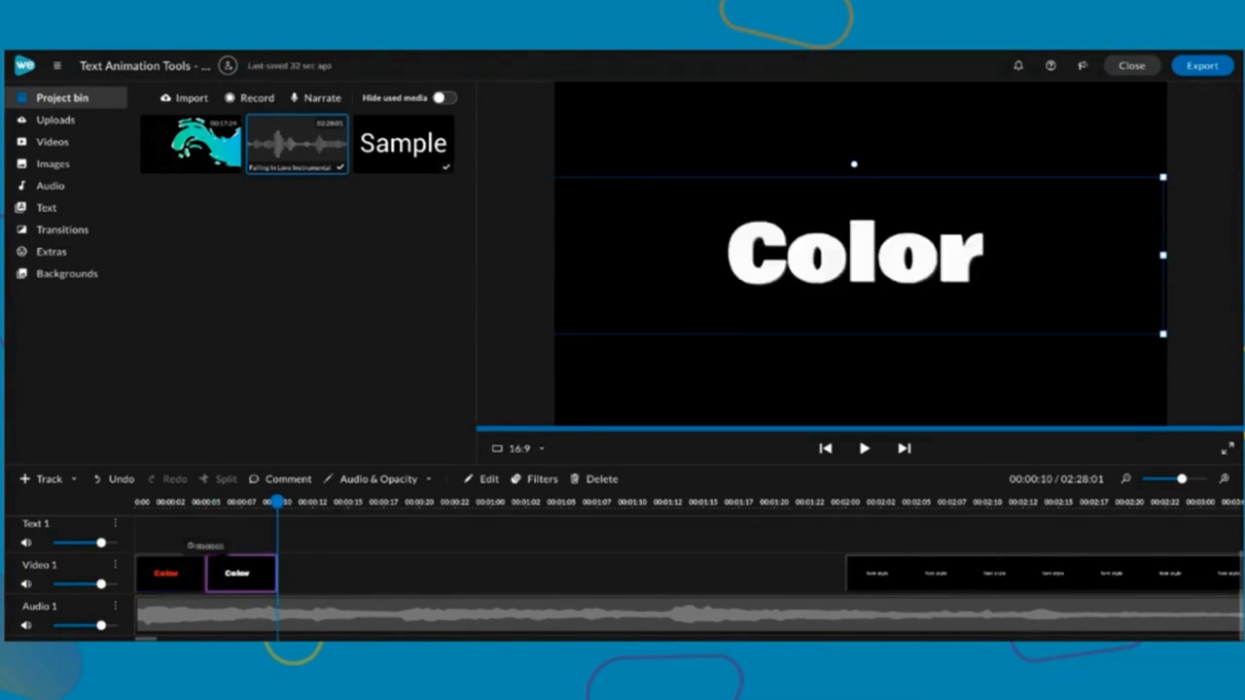
pyautogui.hotkey('ctrl', 'v')
pyautogui.hotkey('ctrl', 'v')
pyautogui.hotkey('ctrl', 'v')
pyautogui.hotkey('ctrl', 'v')
pyautogui.hotkey('ctrl', 'v')
pyautogui.hotkey('ctrl', 'v')
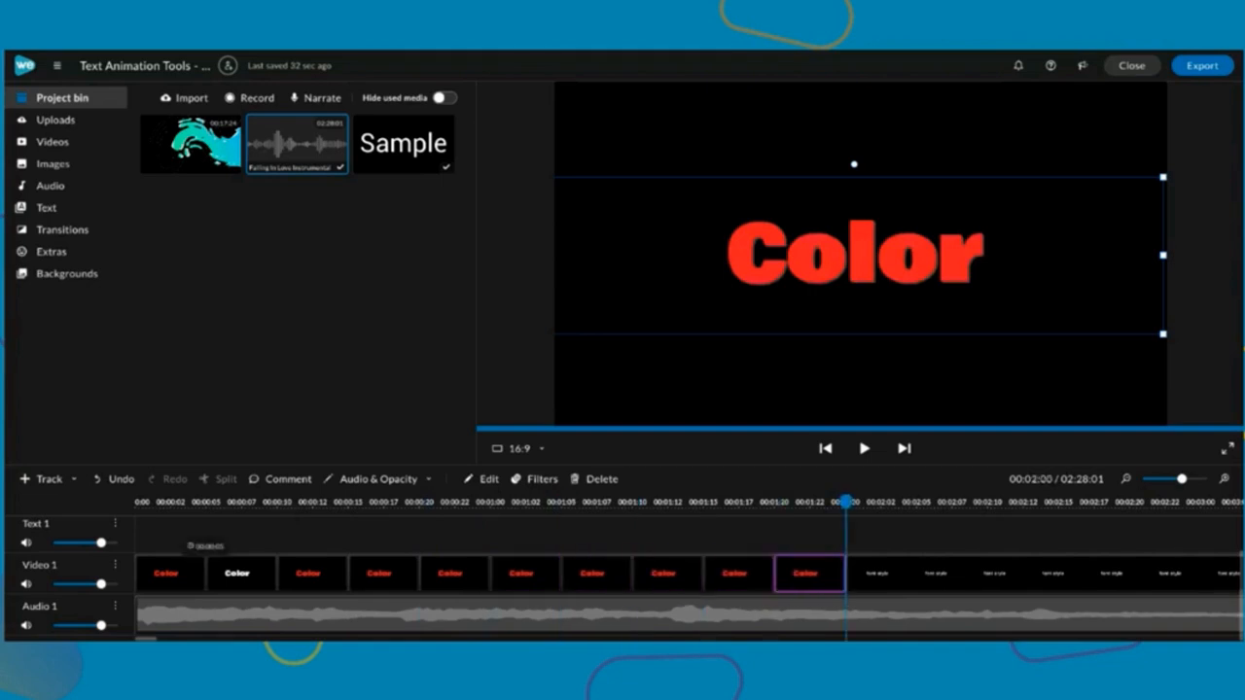
# Change the text fill of the second "Color" clip to orange, rgb(248, 170, 48), and finish editing it
pyautogui.click(234, 504)
pyautogui.click(233, 572)
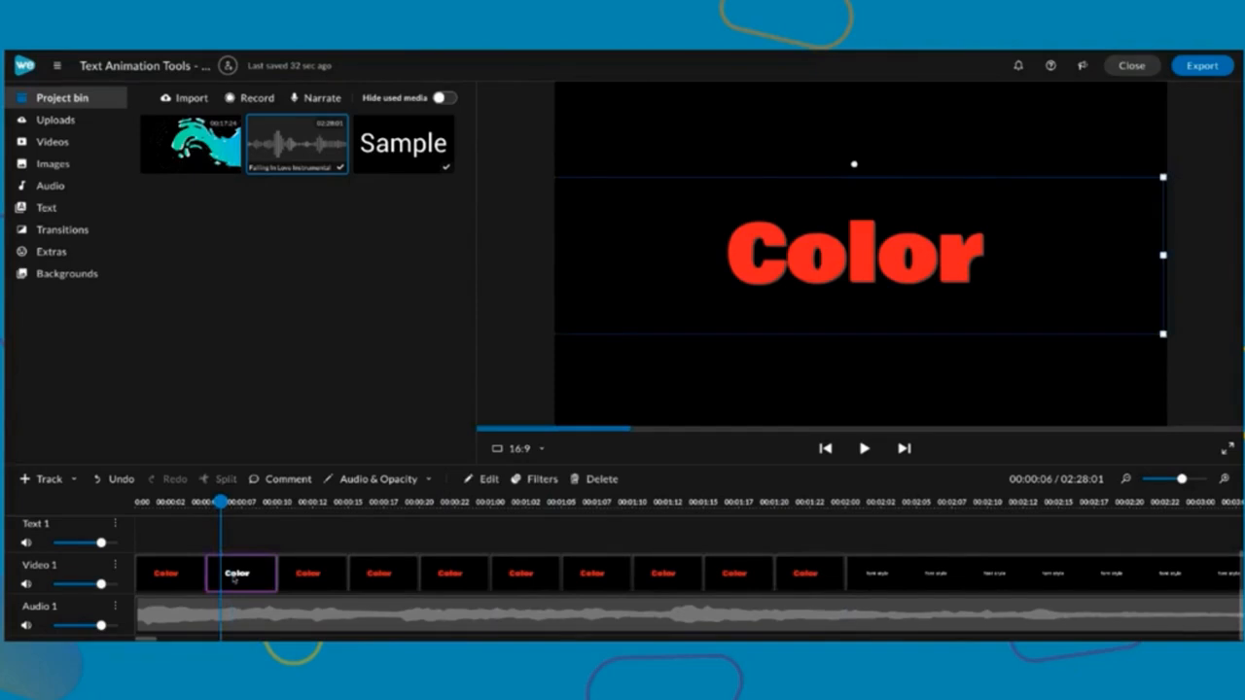
pyautogui.doubleClick(233, 575)
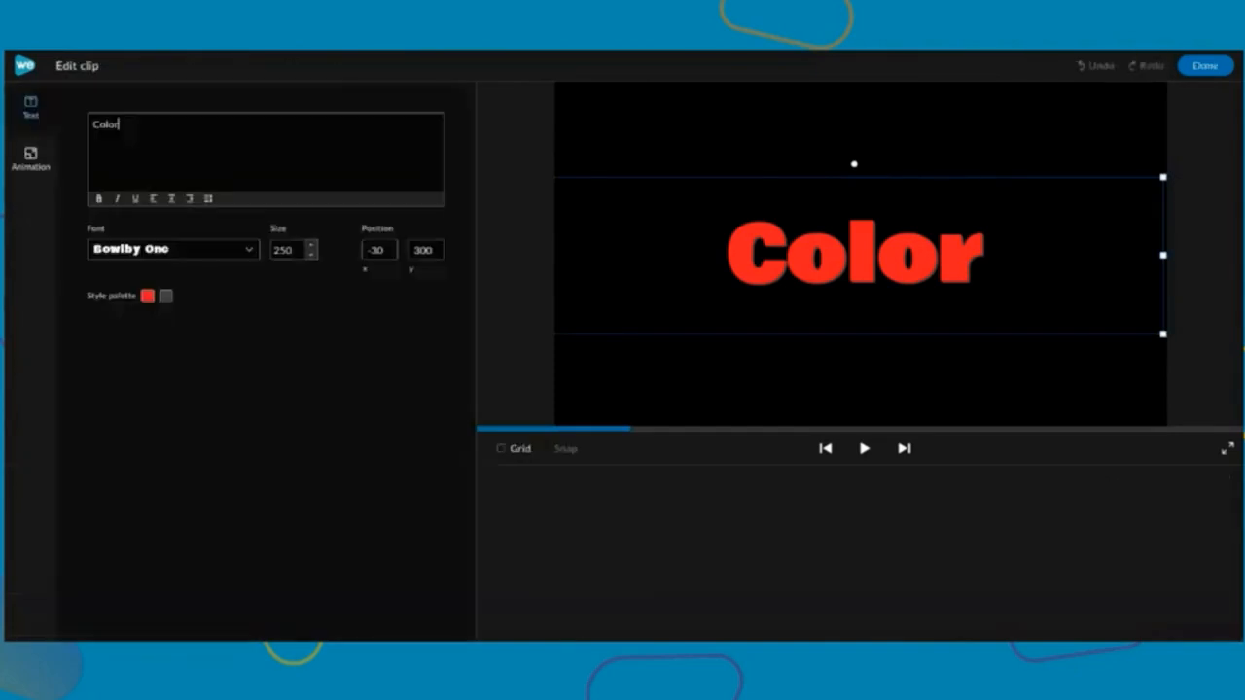
pyautogui.click(147, 296)
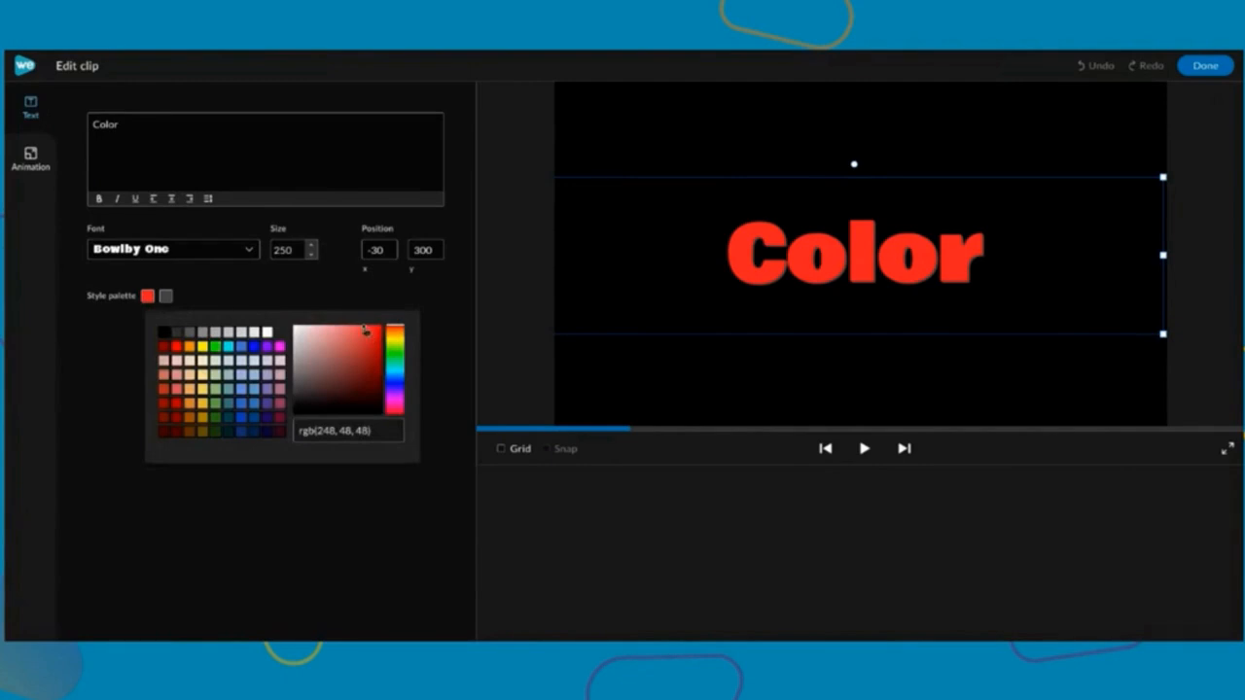
pyautogui.click(397, 334)
pyautogui.moveTo(397, 335); pyautogui.dragTo(400, 337)
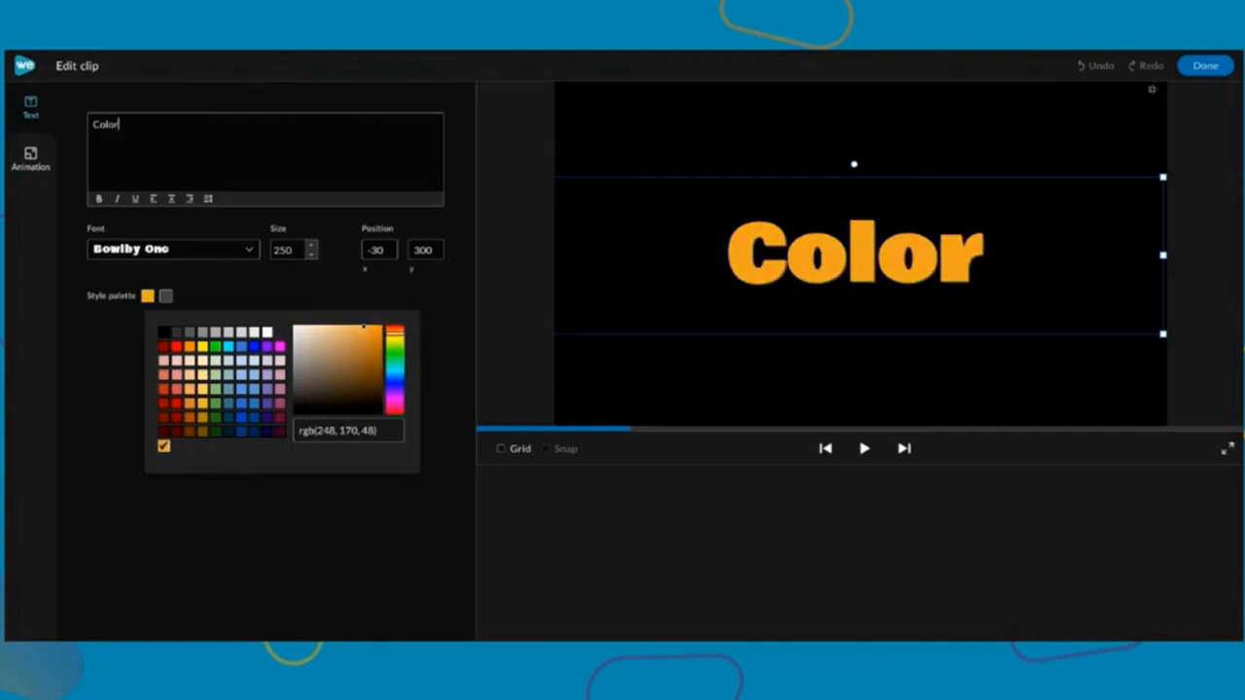
pyautogui.click(1204, 66)
# Change the text fill of the third "Color" clip to yellow, rgb(248, 231, 48), and finish editing it
pyautogui.doubleClick(307, 580)
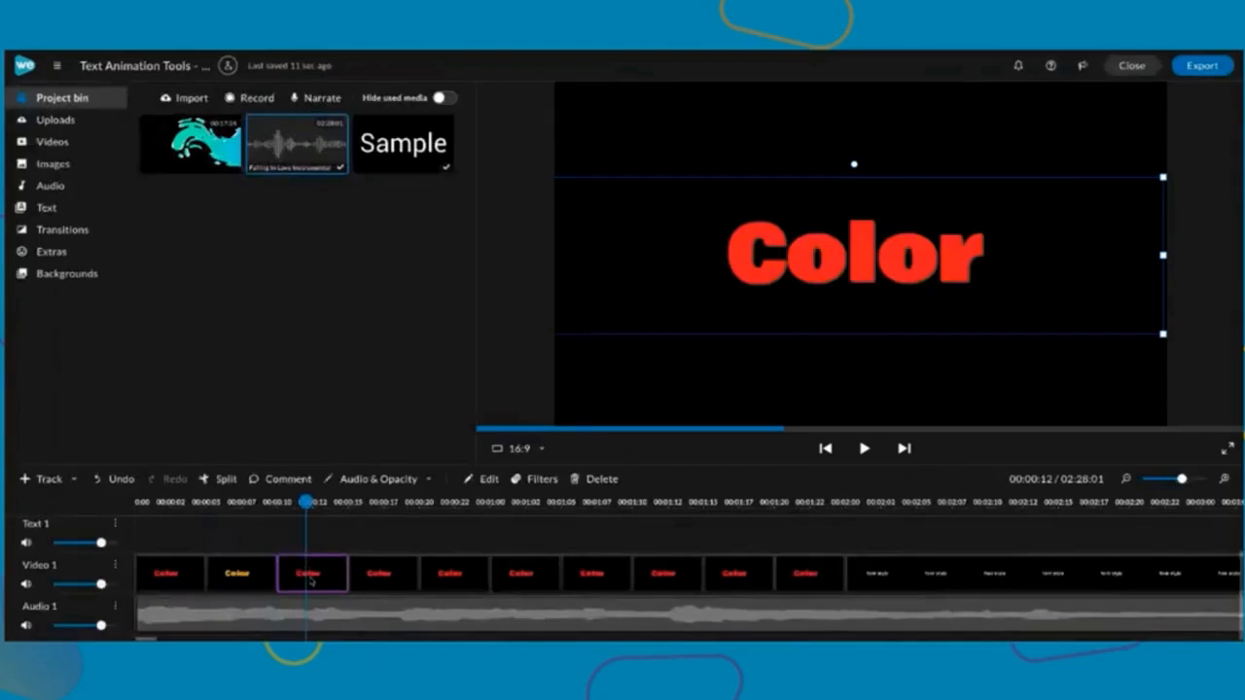
pyautogui.click(147, 296)
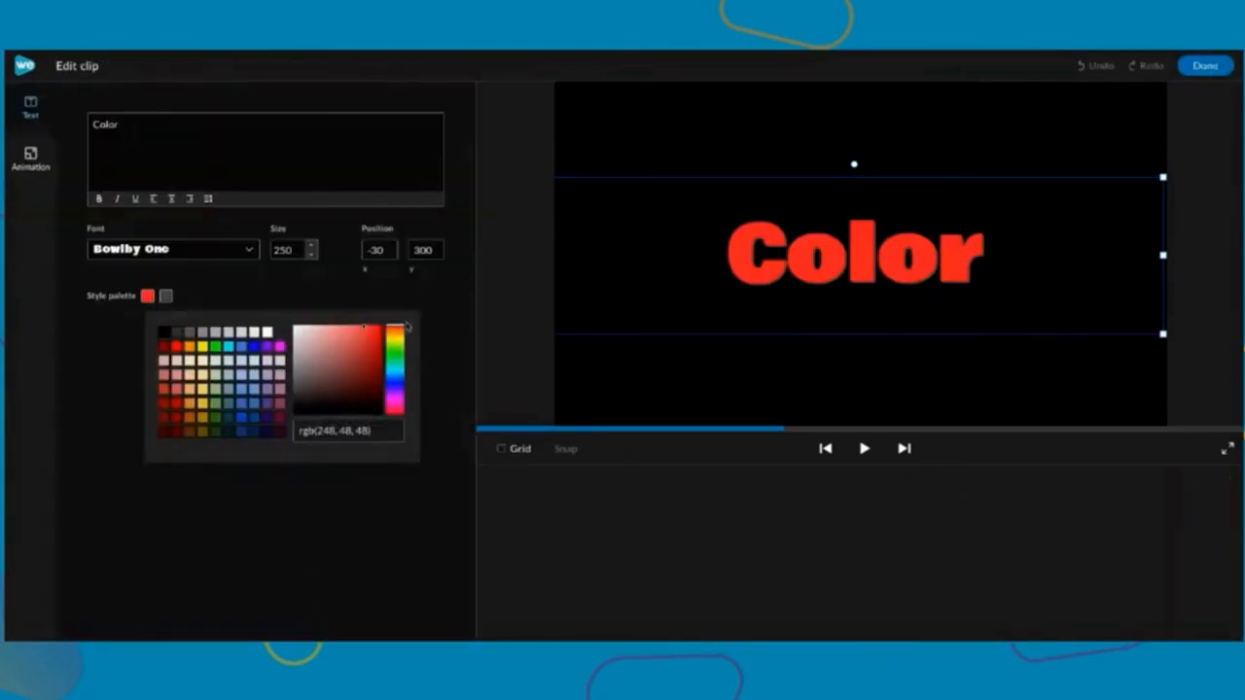
pyautogui.moveTo(402, 332); pyautogui.dragTo(400, 342)
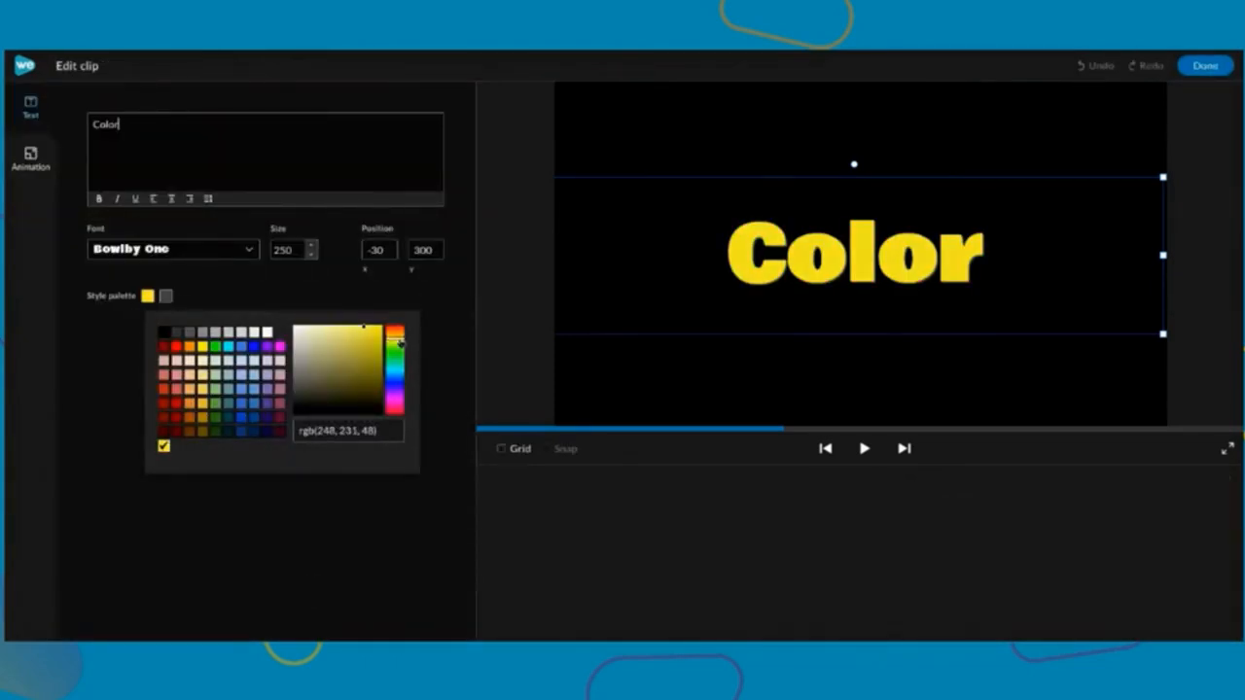
pyautogui.click(1205, 65)
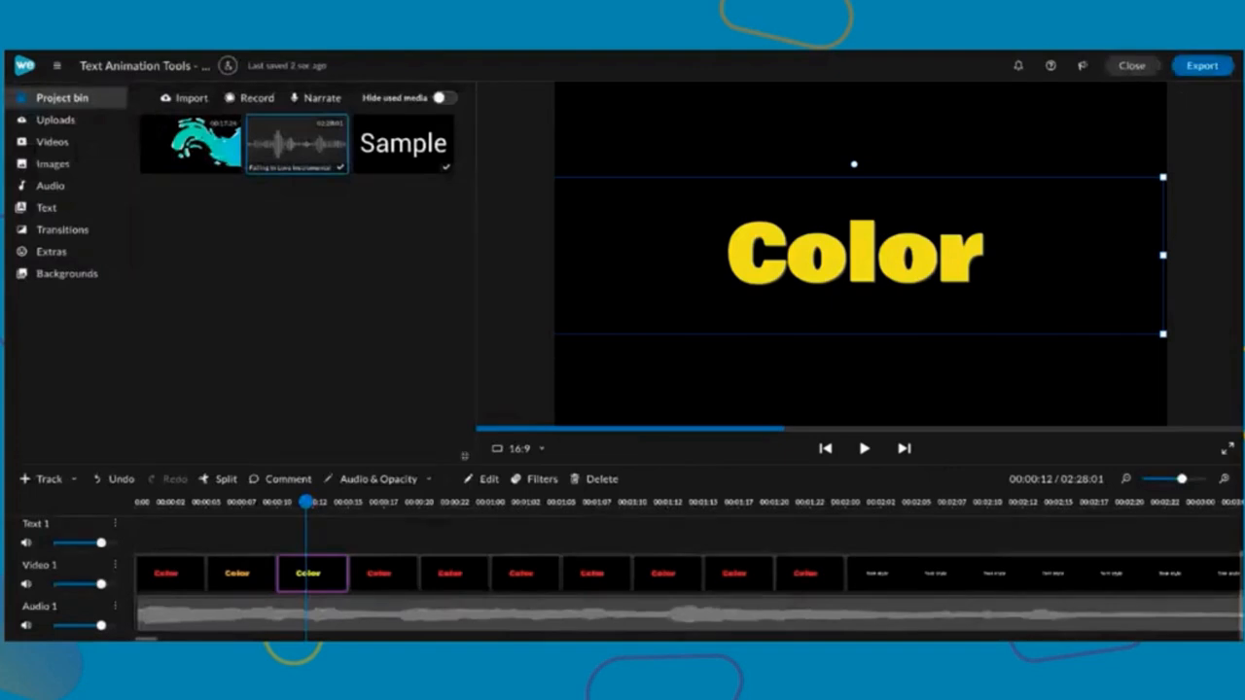
# Change the text fill of the fourth "Color" clip to green, rgb(108, 248, 48), and finish editing it
pyautogui.doubleClick(385, 562)
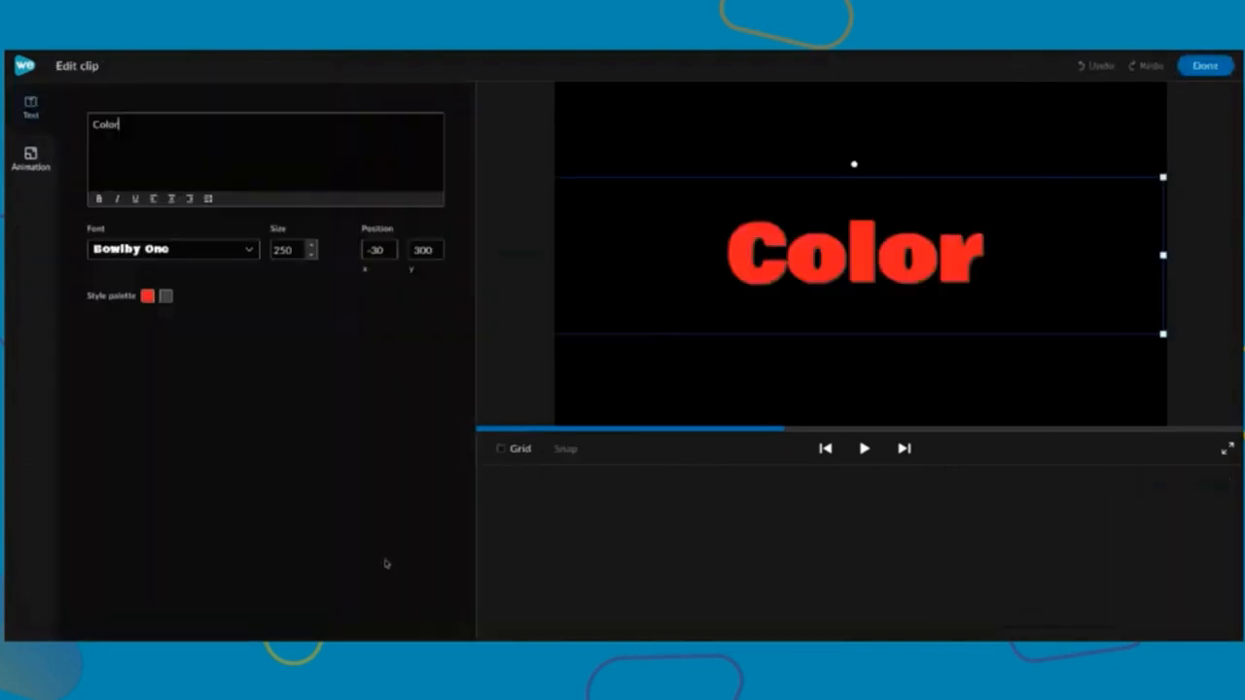
pyautogui.click(148, 298)
pyautogui.moveTo(398, 330); pyautogui.dragTo(399, 356)
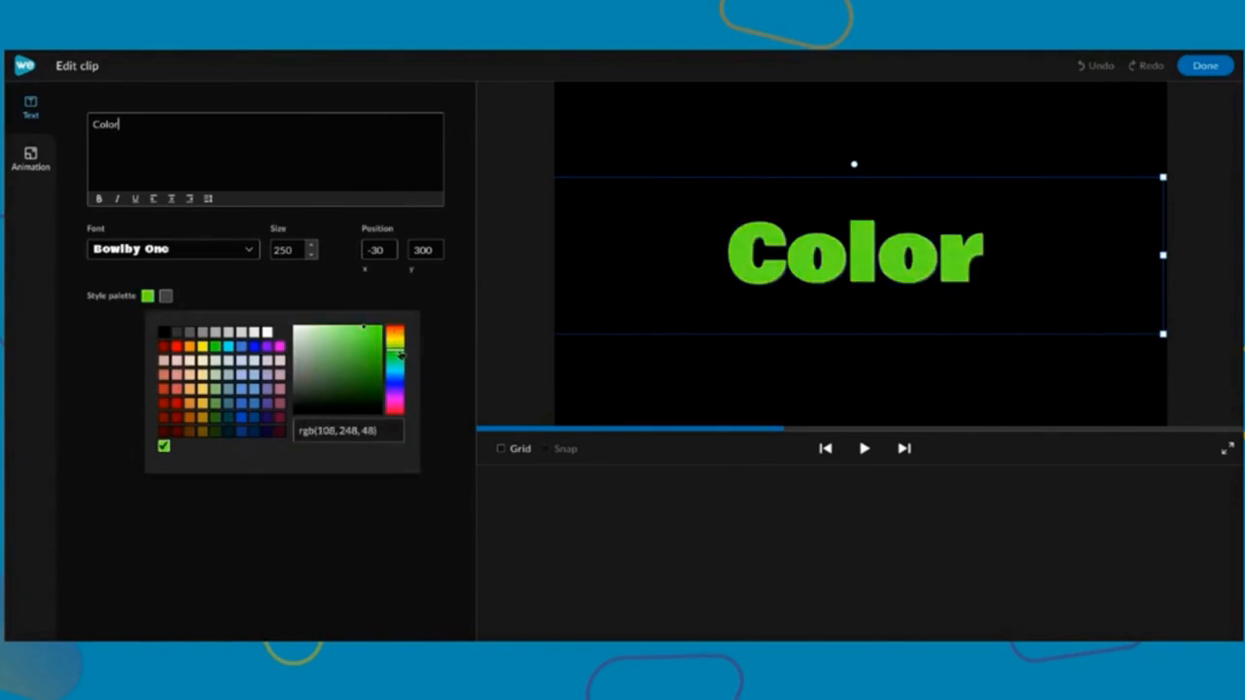
pyautogui.click(1205, 65)
# Change the text fill of the fifth "Color" clip to teal green, rgb(48, 248, 163), and finish editing it
pyautogui.doubleClick(465, 574)
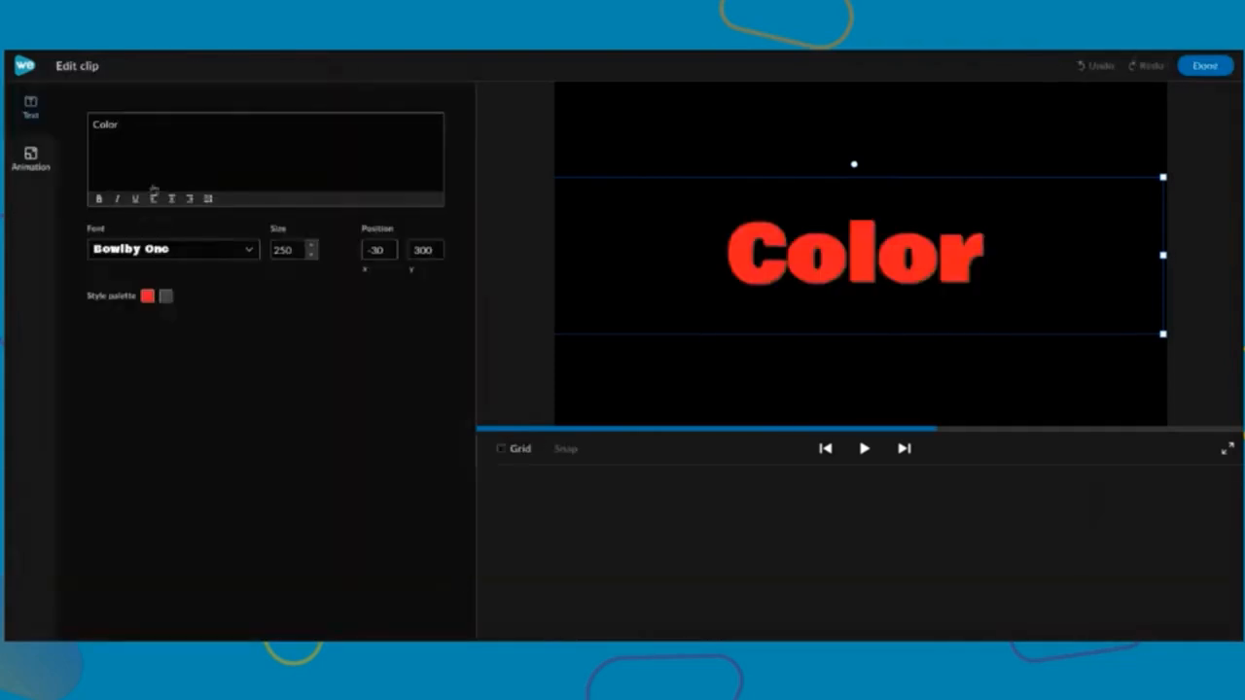
pyautogui.click(147, 295)
pyautogui.moveTo(395, 329); pyautogui.dragTo(396, 367)
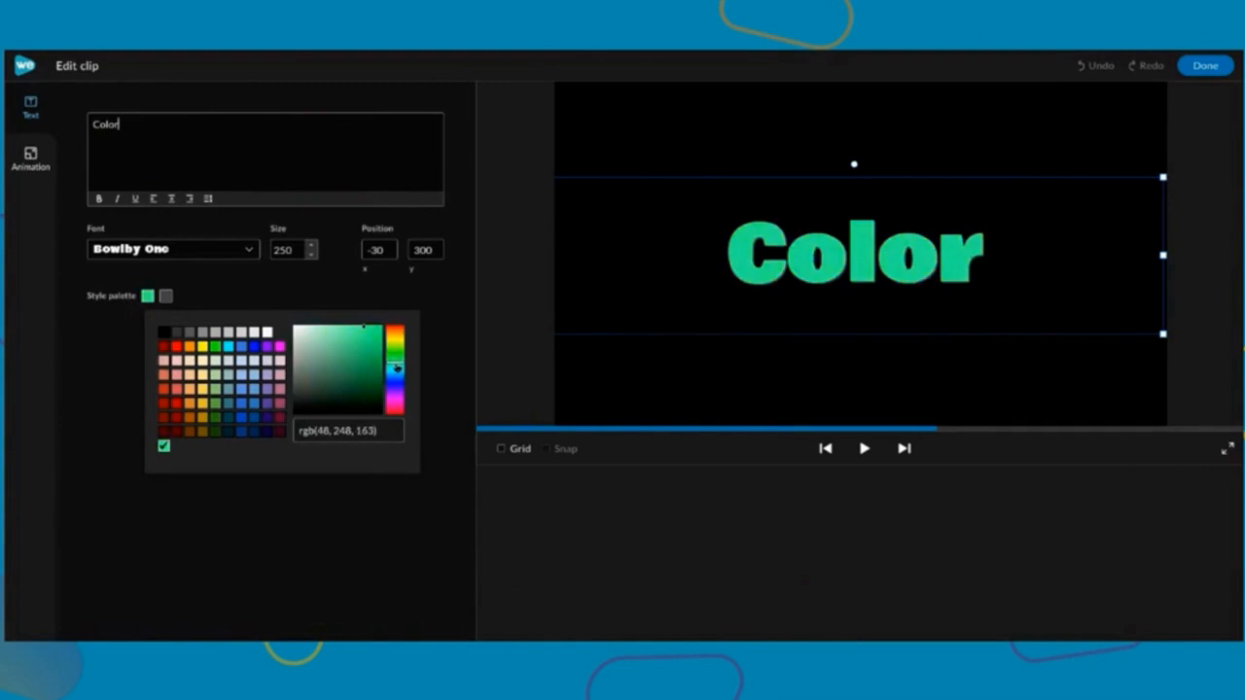
pyautogui.click(1204, 65)
# Change the text fill of the sixth "Color" clip to light blue, rgb(48, 220, 248), and finish editing it
pyautogui.doubleClick(530, 575)
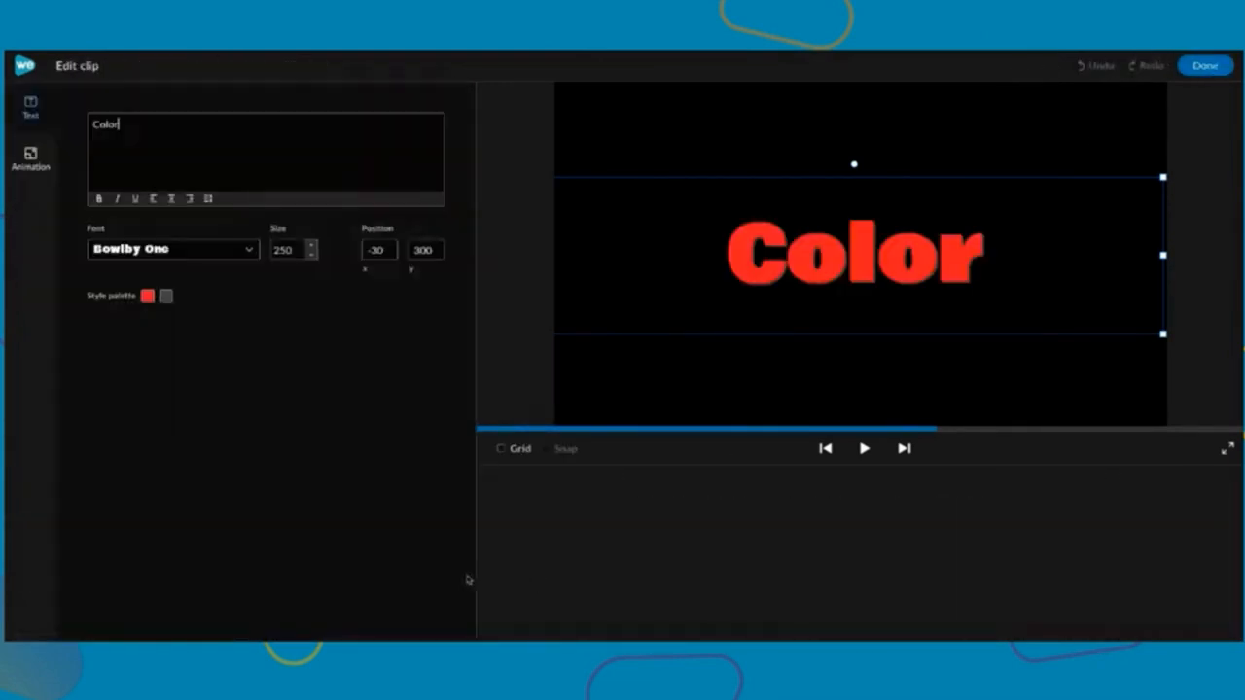
pyautogui.click(148, 296)
pyautogui.moveTo(396, 328); pyautogui.dragTo(404, 376)
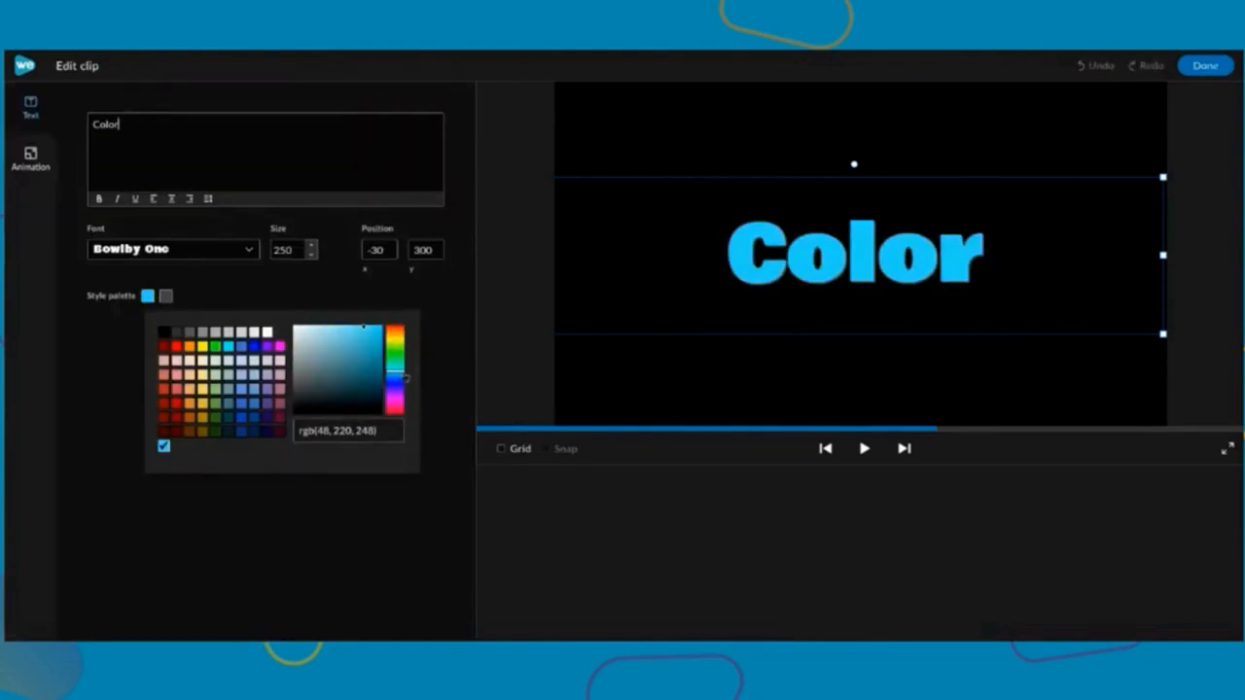
pyautogui.click(1210, 65)
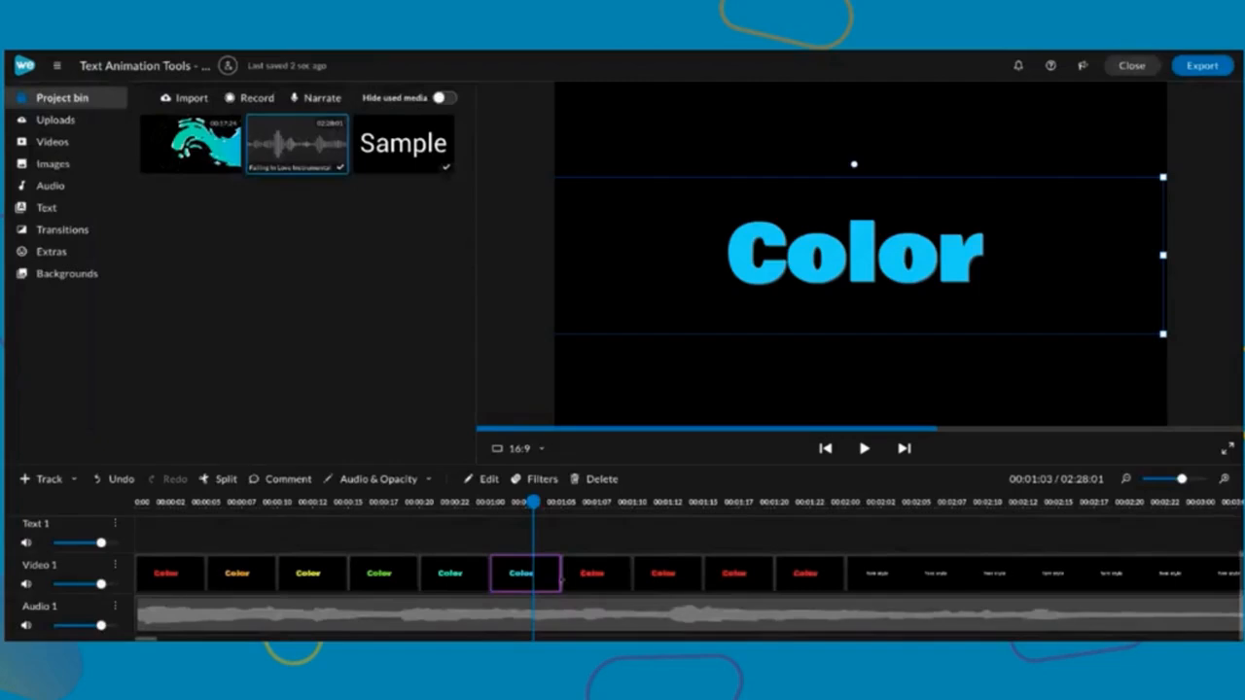
# Change the text fill of the seventh "Color" clip to blue, rgb(48, 98, 248), and finish editing it
pyautogui.doubleClick(591, 574)
pyautogui.click(147, 296)
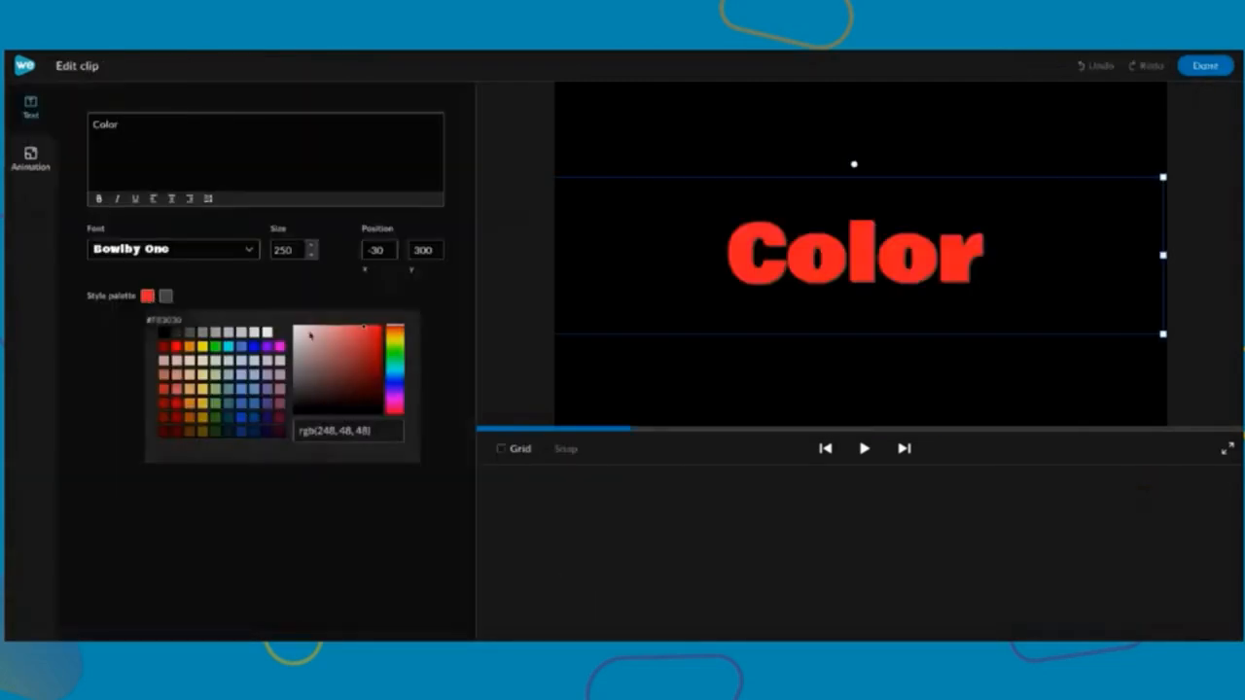
pyautogui.moveTo(402, 330); pyautogui.dragTo(402, 386)
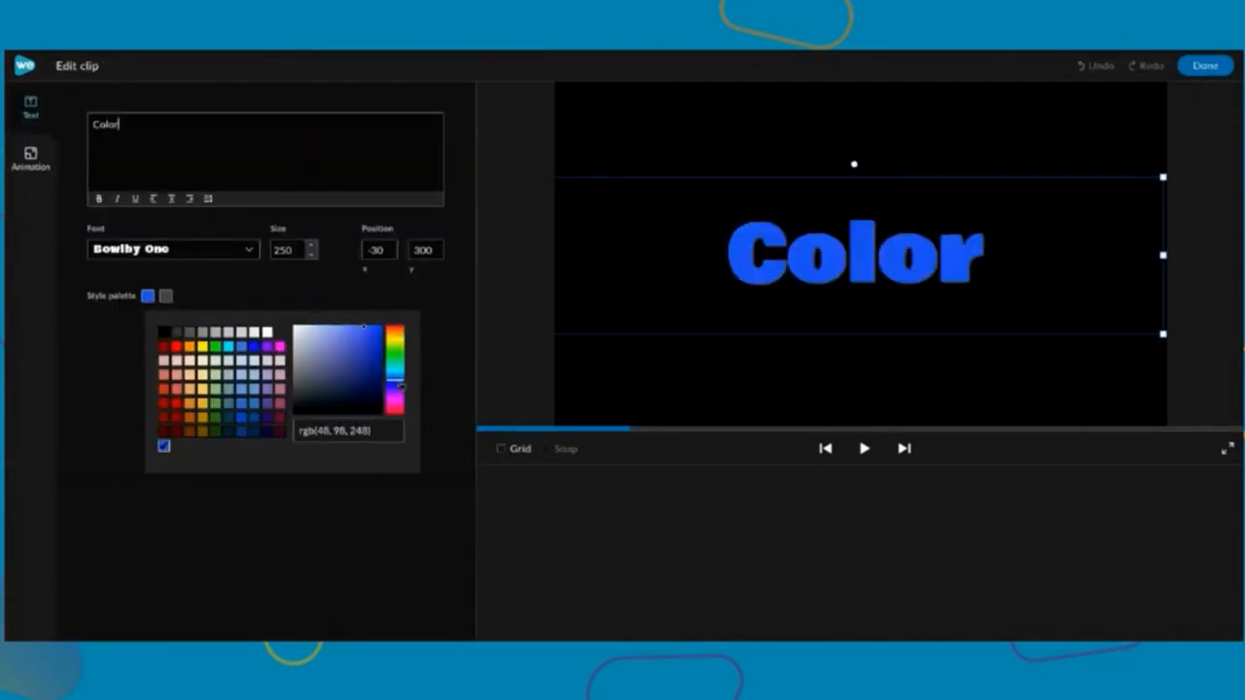
pyautogui.click(1206, 69)
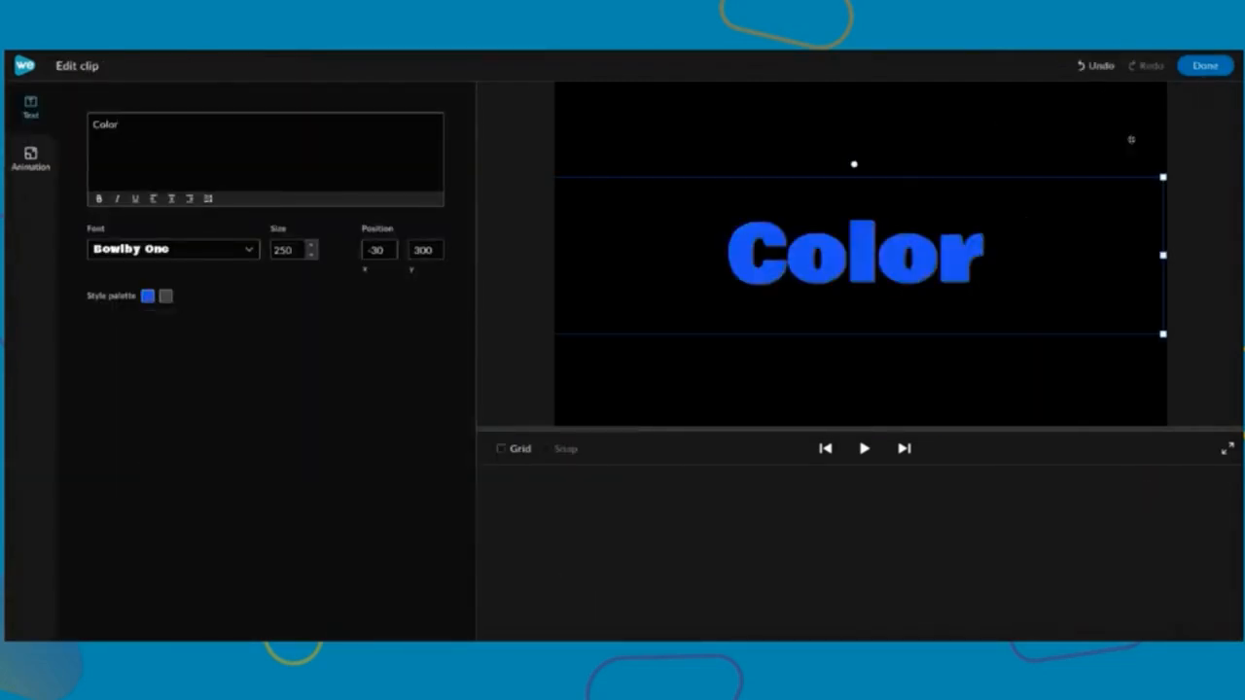
pyautogui.click(1205, 65)
# Change the text fill of the eighth "Color" clip to magenta, rgb(242, 48, 248), and finish editing it
pyautogui.click(671, 574)
pyautogui.doubleClick(671, 573)
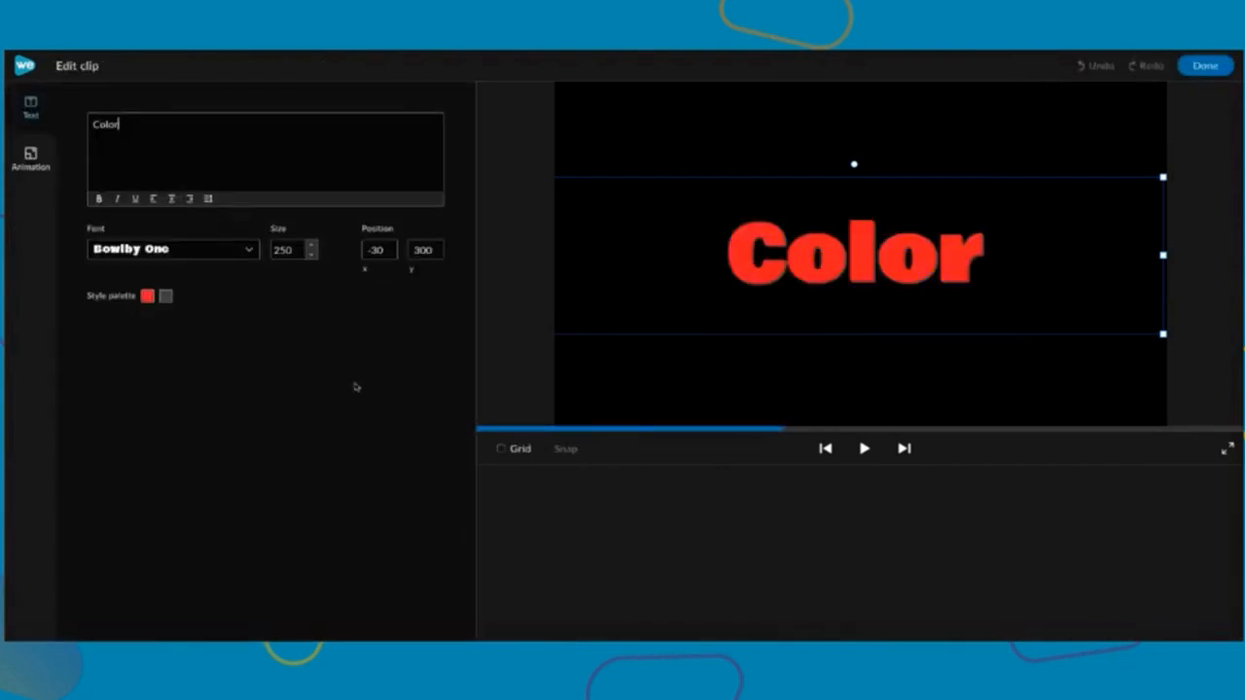
pyautogui.click(147, 296)
pyautogui.moveTo(393, 330); pyautogui.dragTo(393, 405)
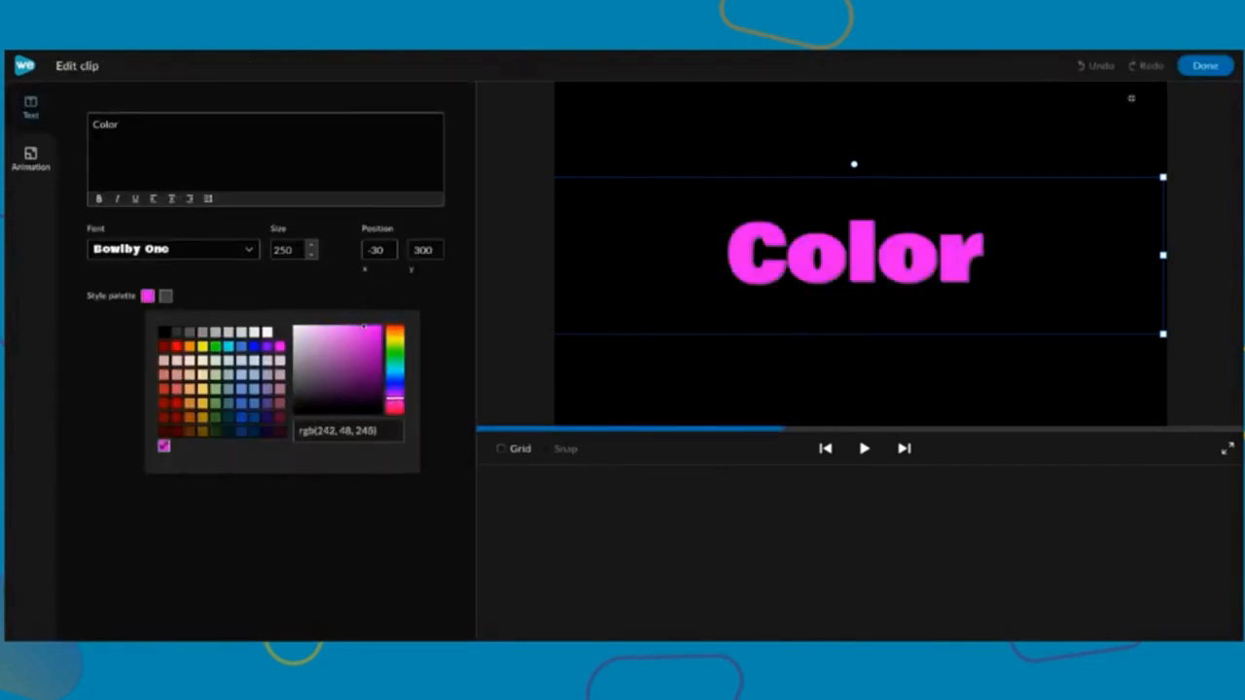
pyautogui.click(1205, 65)
# Change the text fill of the ninth "Color" clip to pink, rgb(248, 48, 158), and finish editing it
pyautogui.doubleClick(733, 574)
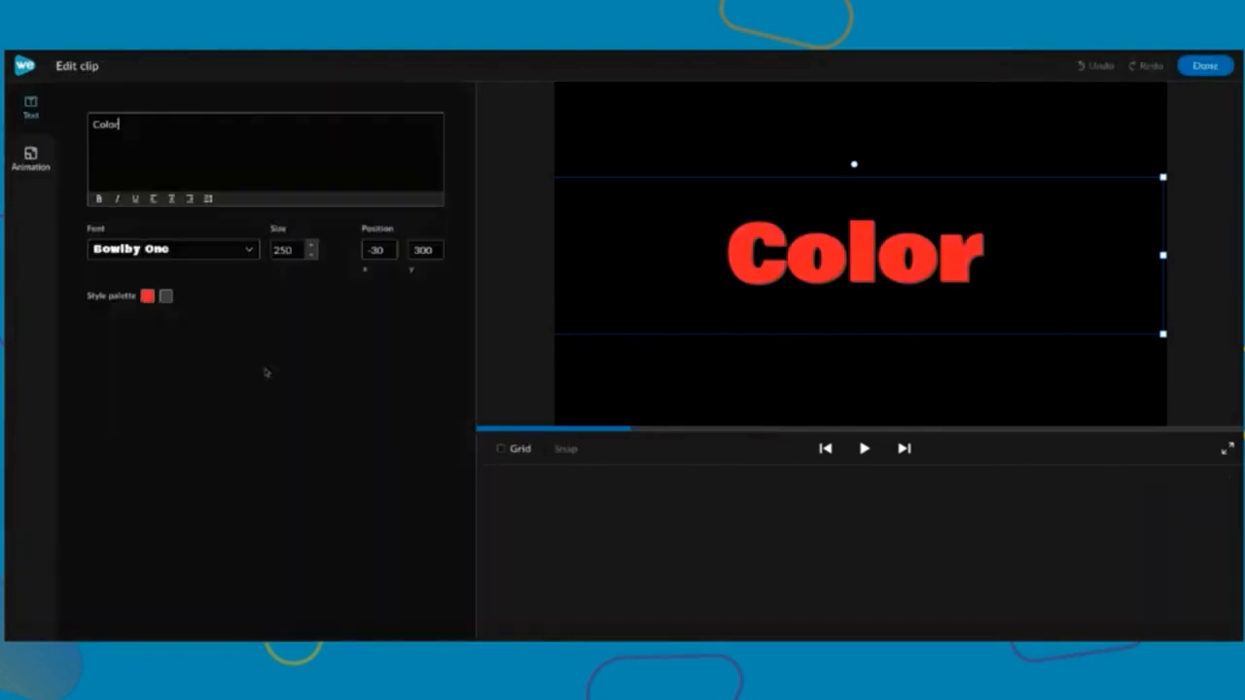
pyautogui.click(147, 296)
pyautogui.moveTo(399, 348); pyautogui.dragTo(394, 406)
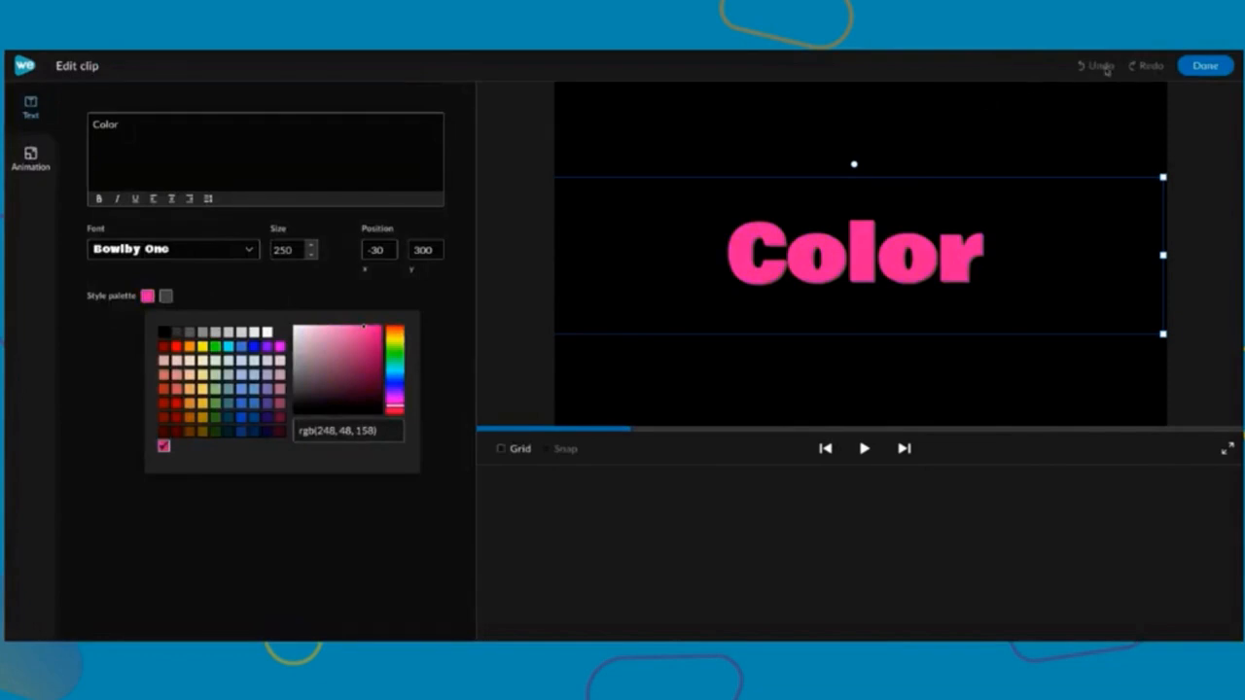
pyautogui.click(1204, 65)
# Change the text fill of the tenth "Color" clip to pinkish red, rgb(248, 48, 114), and finish editing it
pyautogui.doubleClick(814, 574)
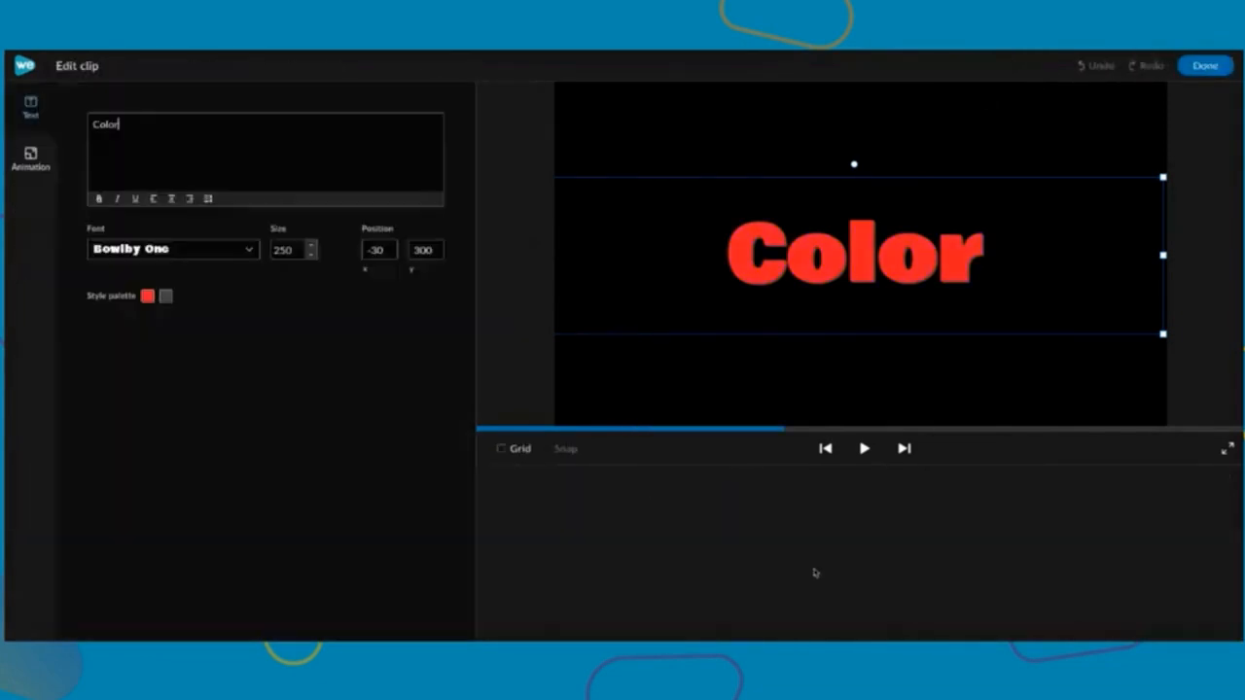
pyautogui.click(147, 296)
pyautogui.moveTo(397, 330)
pyautogui.mouseDown()
pyautogui.moveTo(411, 451)
pyautogui.moveTo(399, 415)
pyautogui.mouseUp()
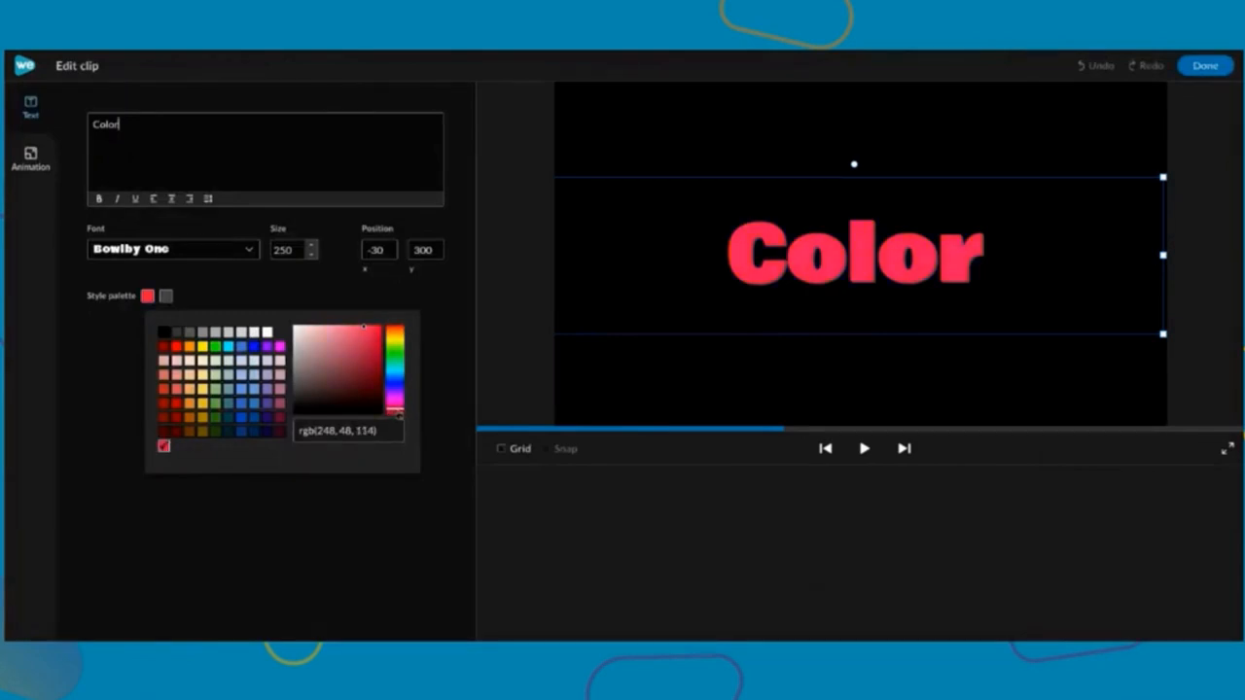
pyautogui.click(1205, 66)
# Play the project from 00:00:00 to preview the color-changing text with the music
pyautogui.moveTo(323, 503); pyautogui.dragTo(36, 504)
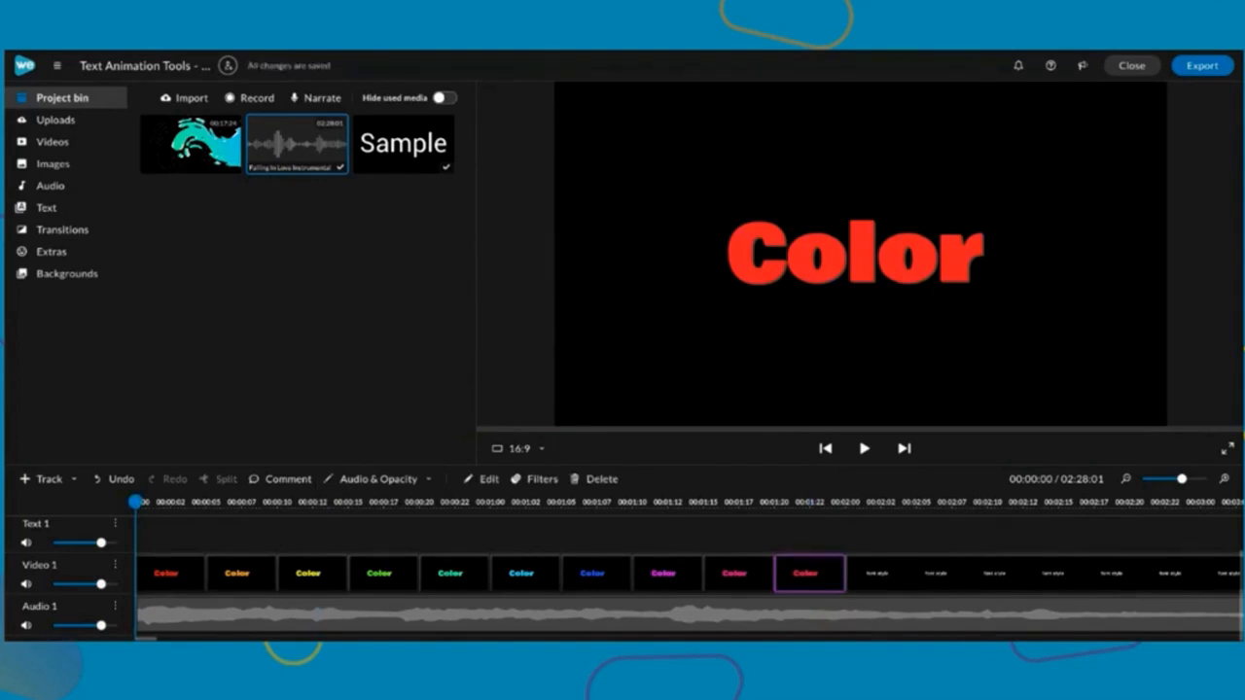
pyautogui.press('space')
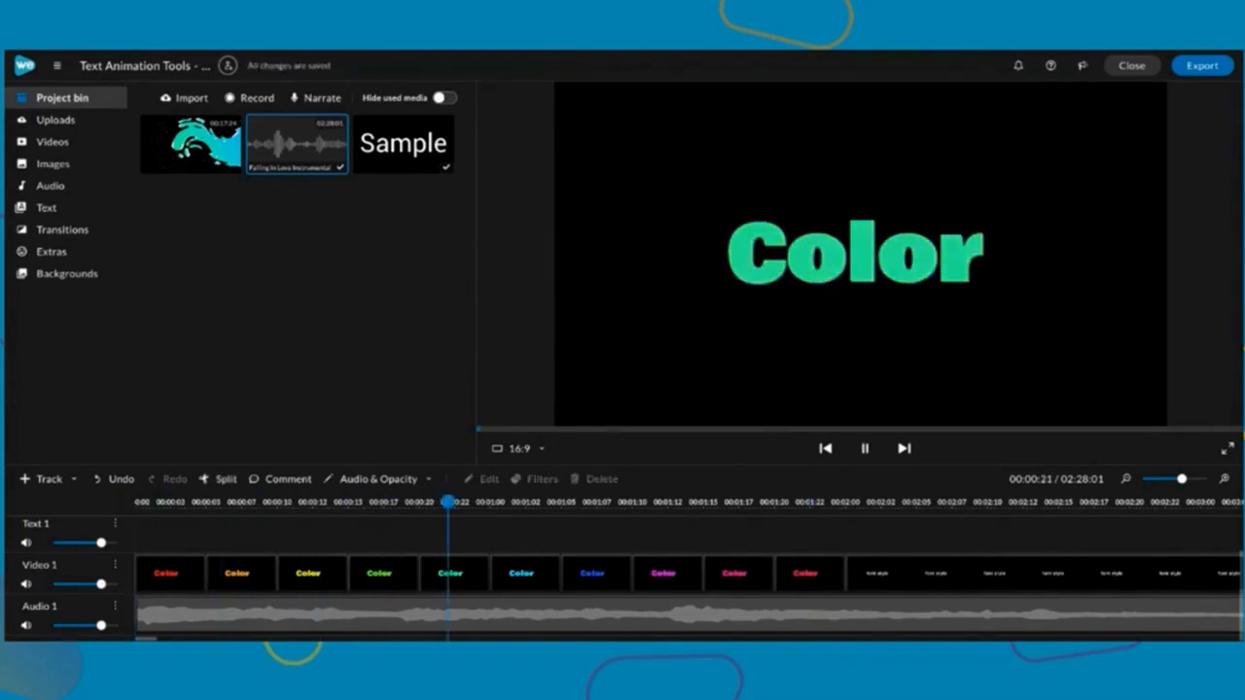
# Enlarge the timeline area to show the Video 2 track and select the ten "Color" clips together
pyautogui.click(555, 574)
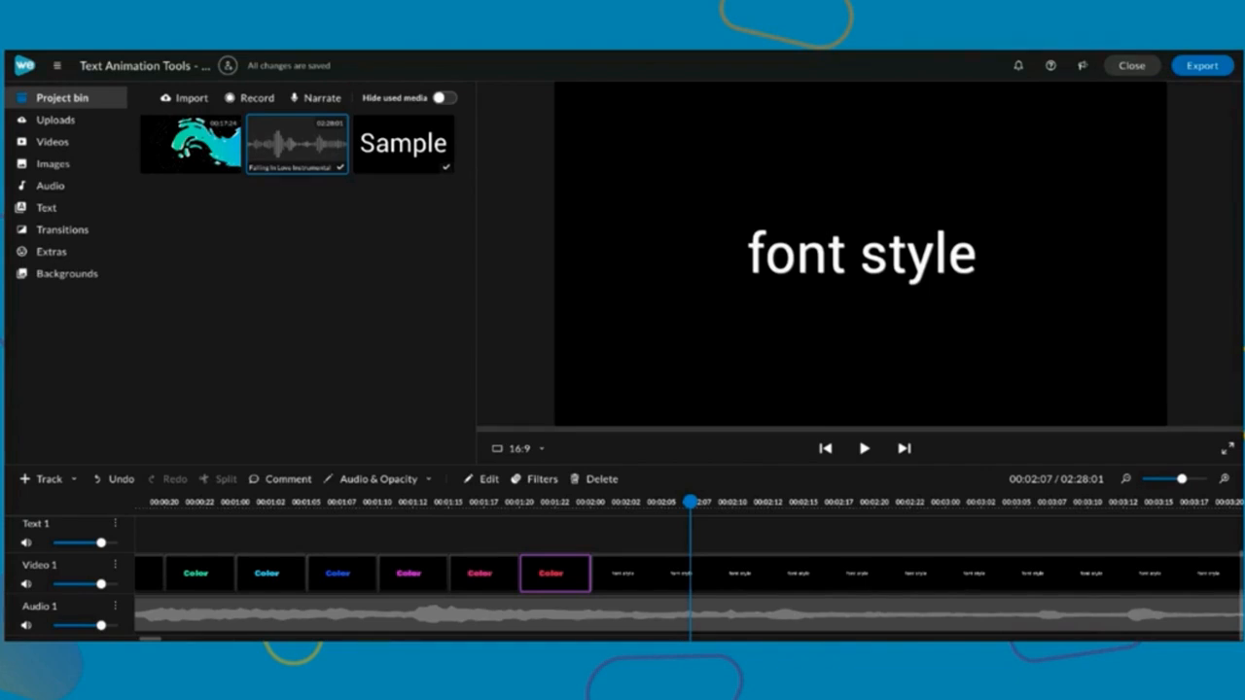
pyautogui.moveTo(742, 466); pyautogui.dragTo(739, 406)
pyautogui.hscroll(-5, 428, 478)
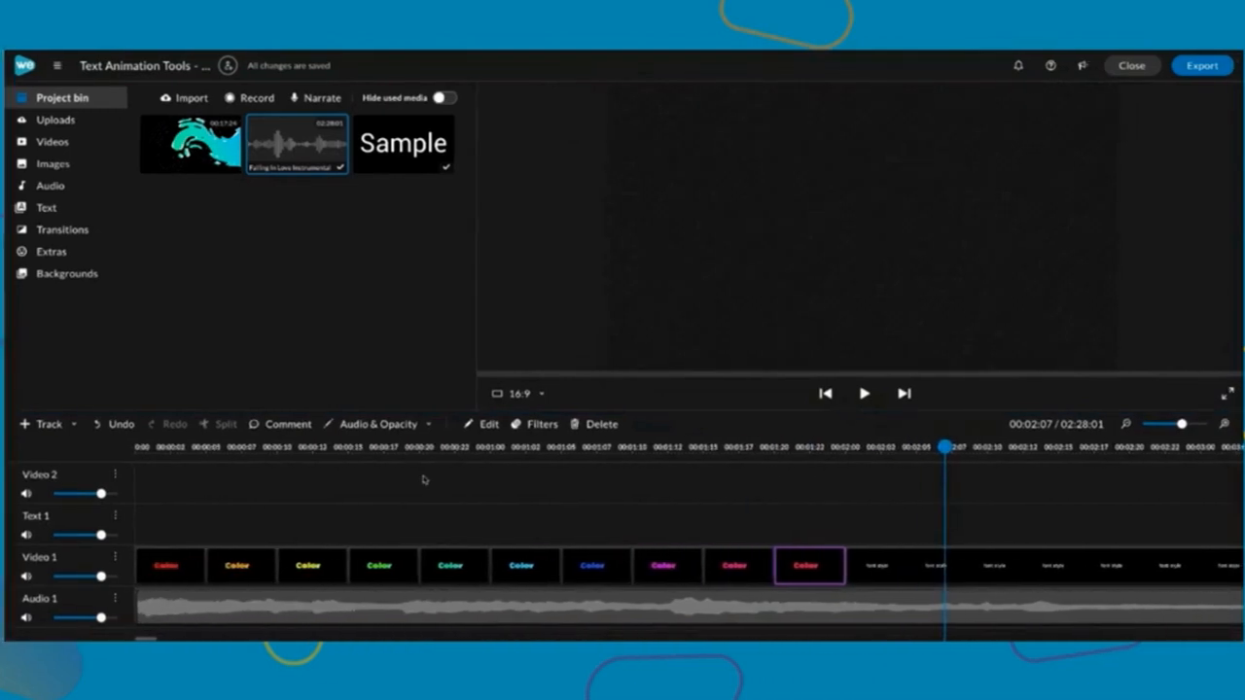
pyautogui.moveTo(803, 516); pyautogui.dragTo(181, 576)
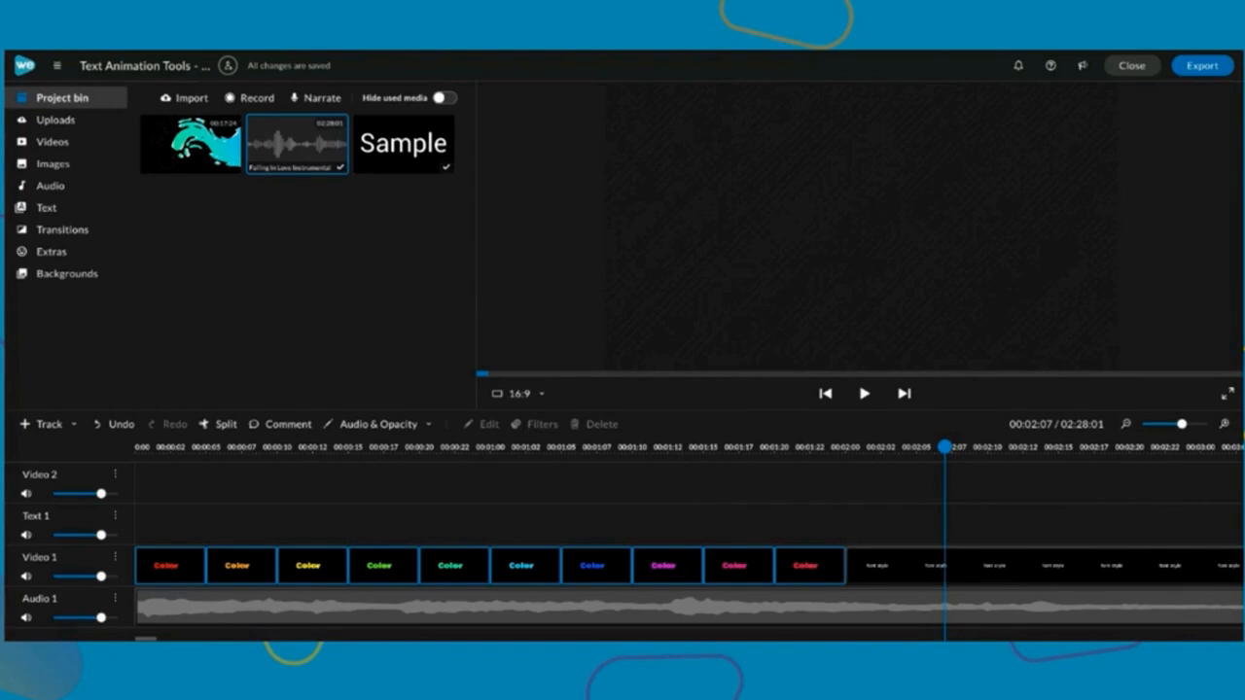
pyautogui.click(790, 517)
# Set the "font style" clip's font to Bowlby One and its text size to 250
pyautogui.moveTo(806, 449); pyautogui.dragTo(844, 447)
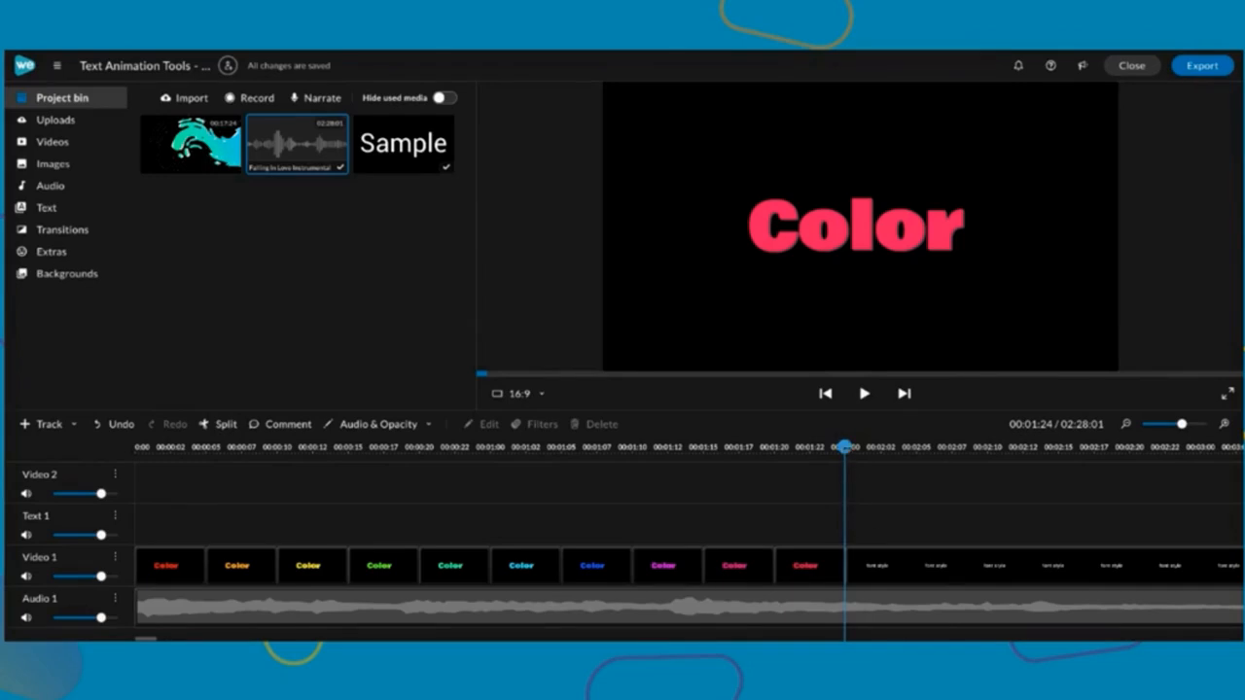
pyautogui.moveTo(844, 447); pyautogui.dragTo(872, 447)
pyautogui.hscroll(1, 927, 531)
pyautogui.hscroll(6, 926, 532)
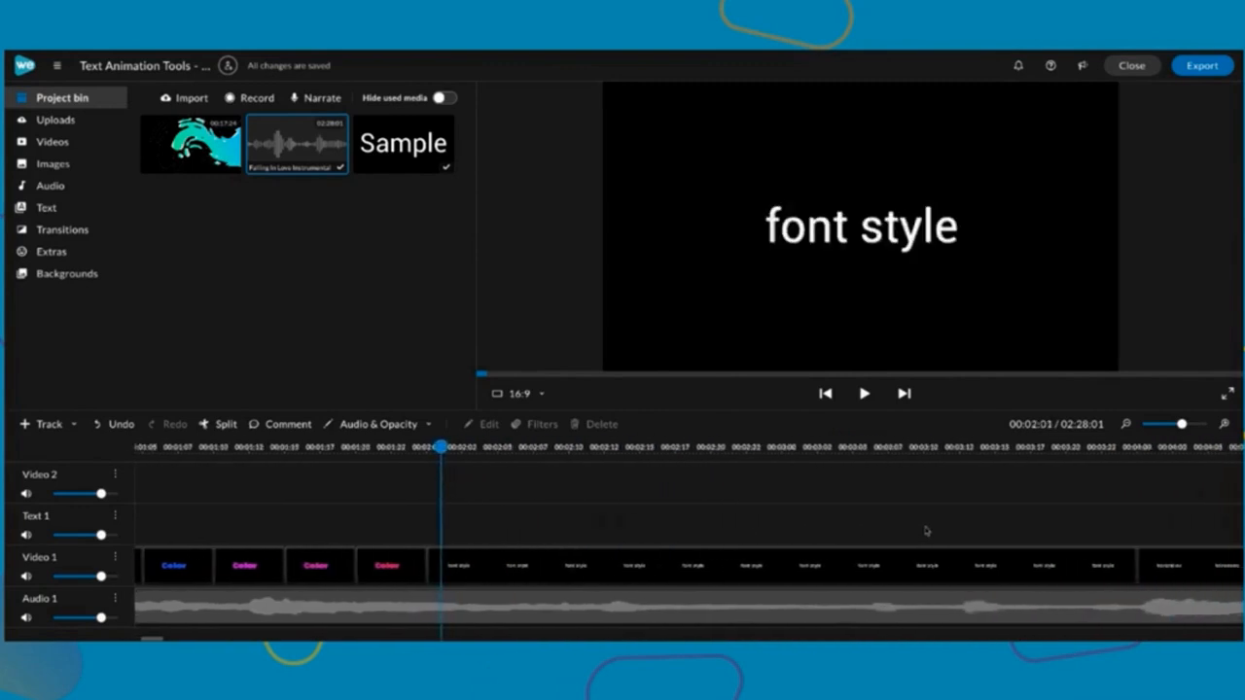
pyautogui.click(784, 581)
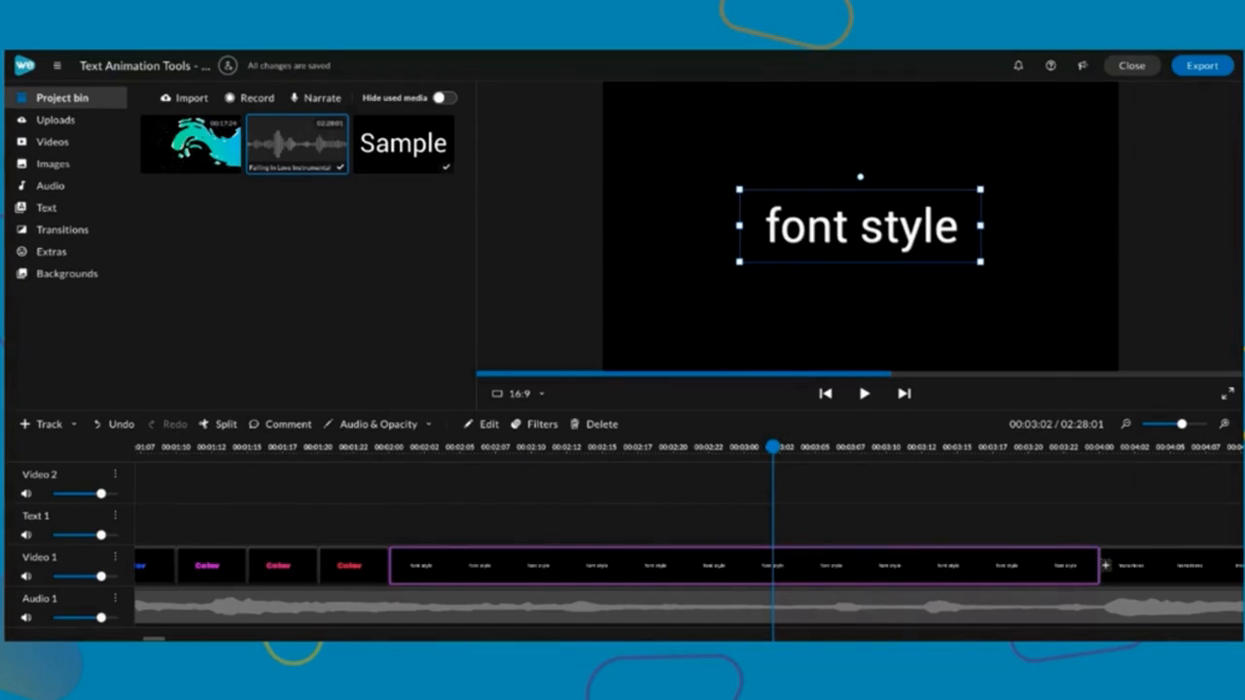
pyautogui.doubleClick(756, 570)
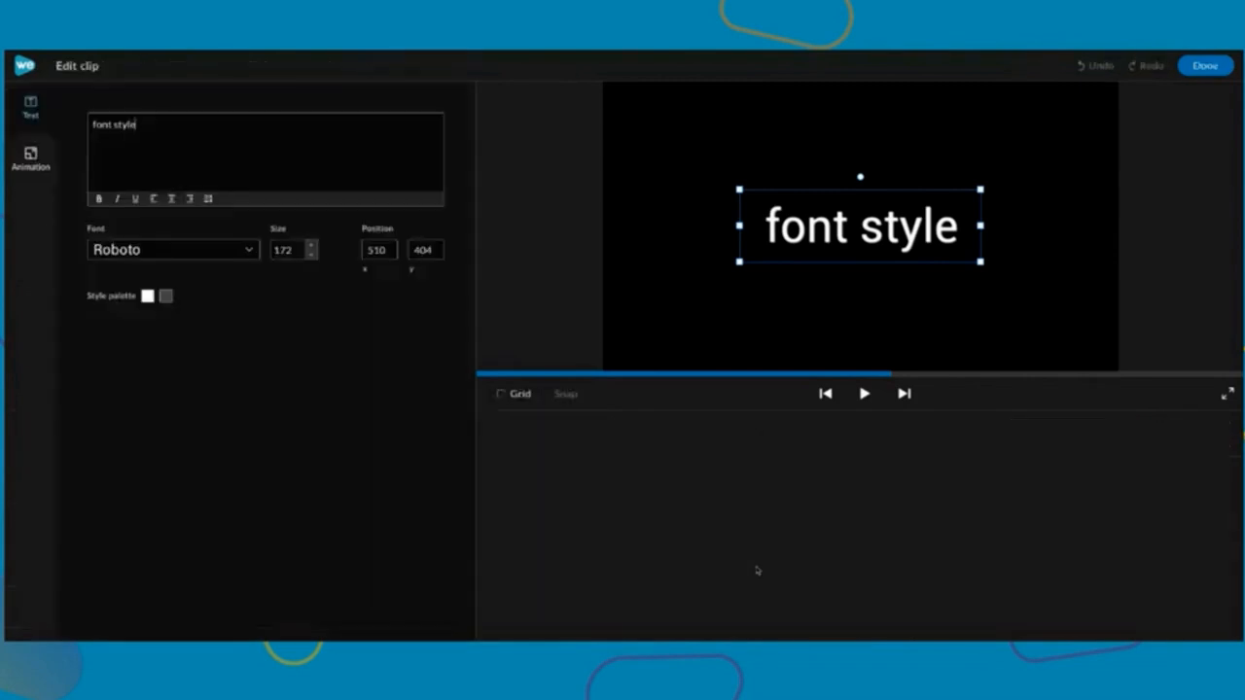
pyautogui.click(248, 252)
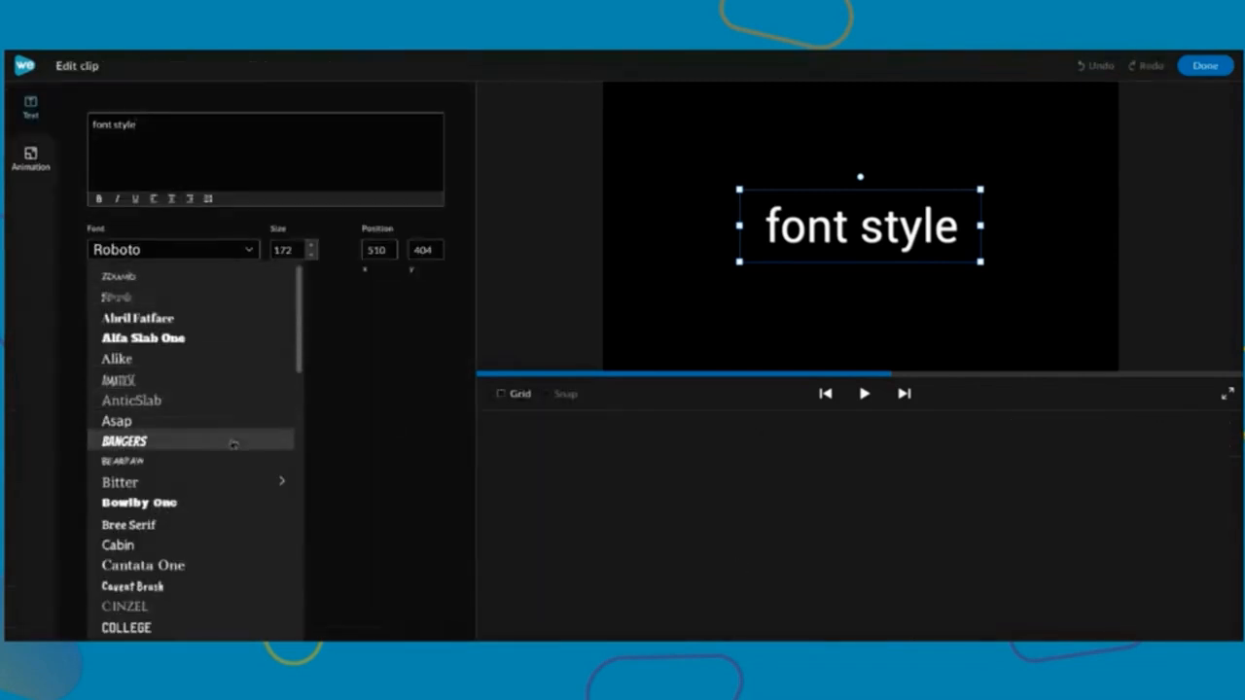
pyautogui.click(255, 501)
pyautogui.doubleClick(288, 245)
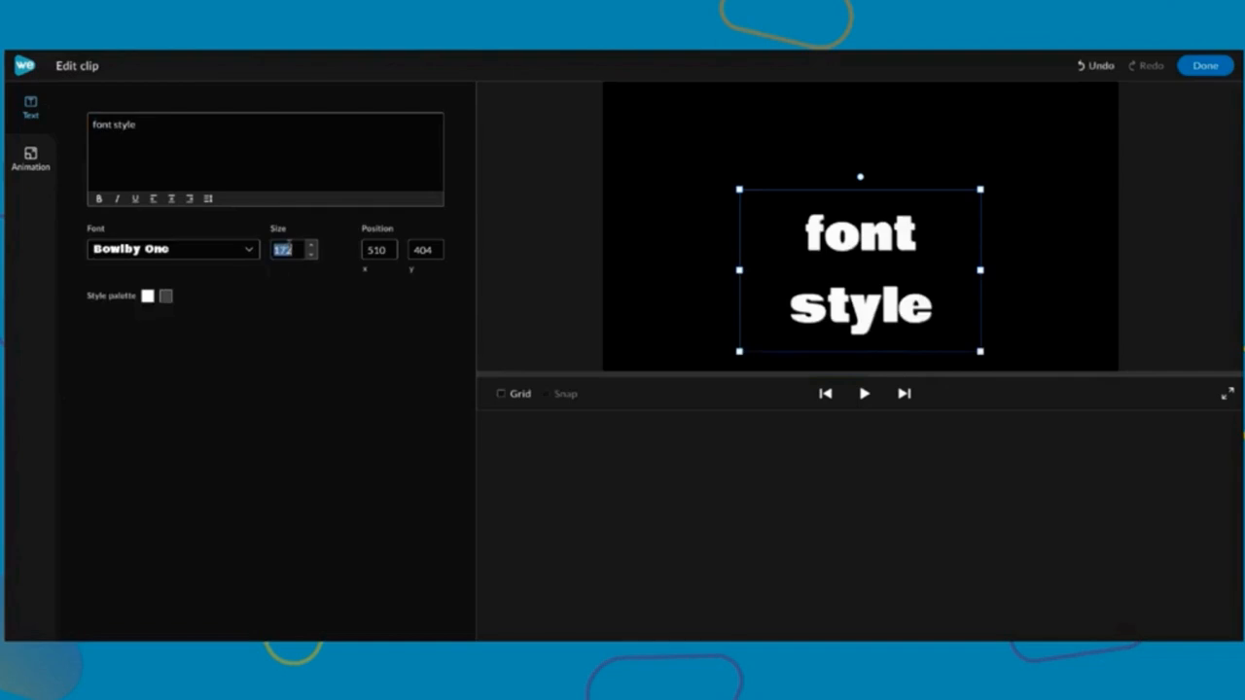
pyautogui.write('250')
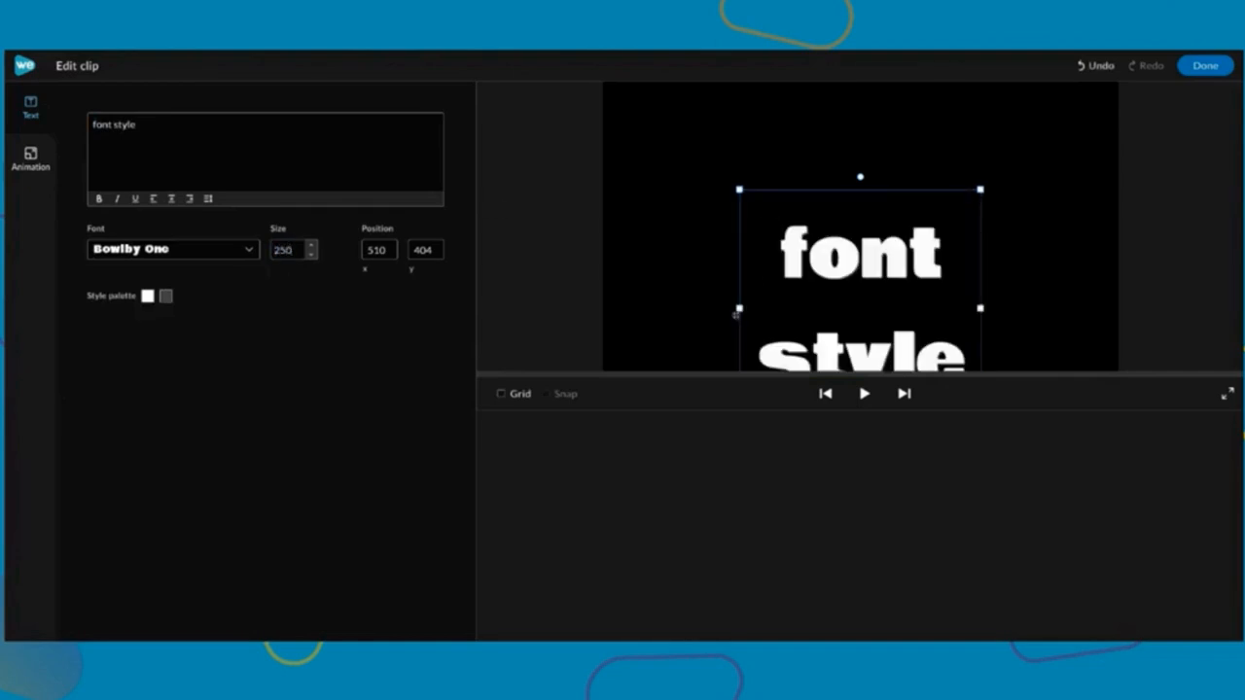
# Widen the "font style" text box to the full frame width and centre it vertically at Y 290 against the grid
pyautogui.moveTo(741, 307); pyautogui.dragTo(603, 307)
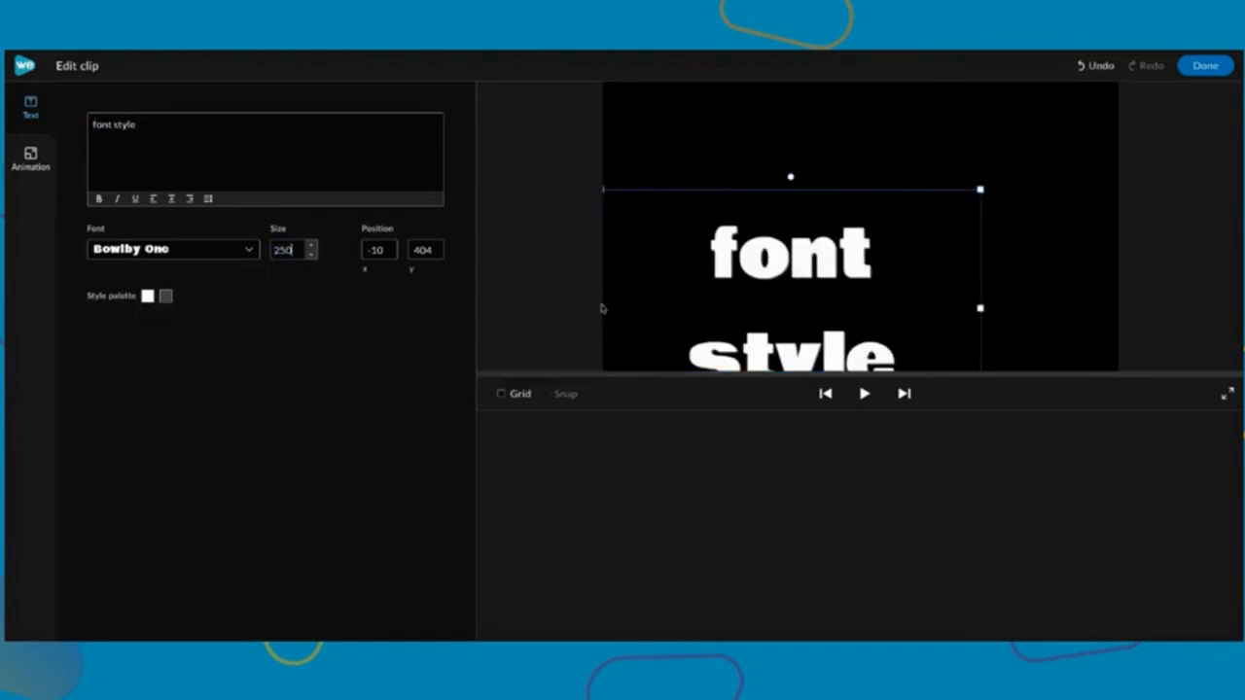
pyautogui.moveTo(979, 308); pyautogui.dragTo(1116, 298)
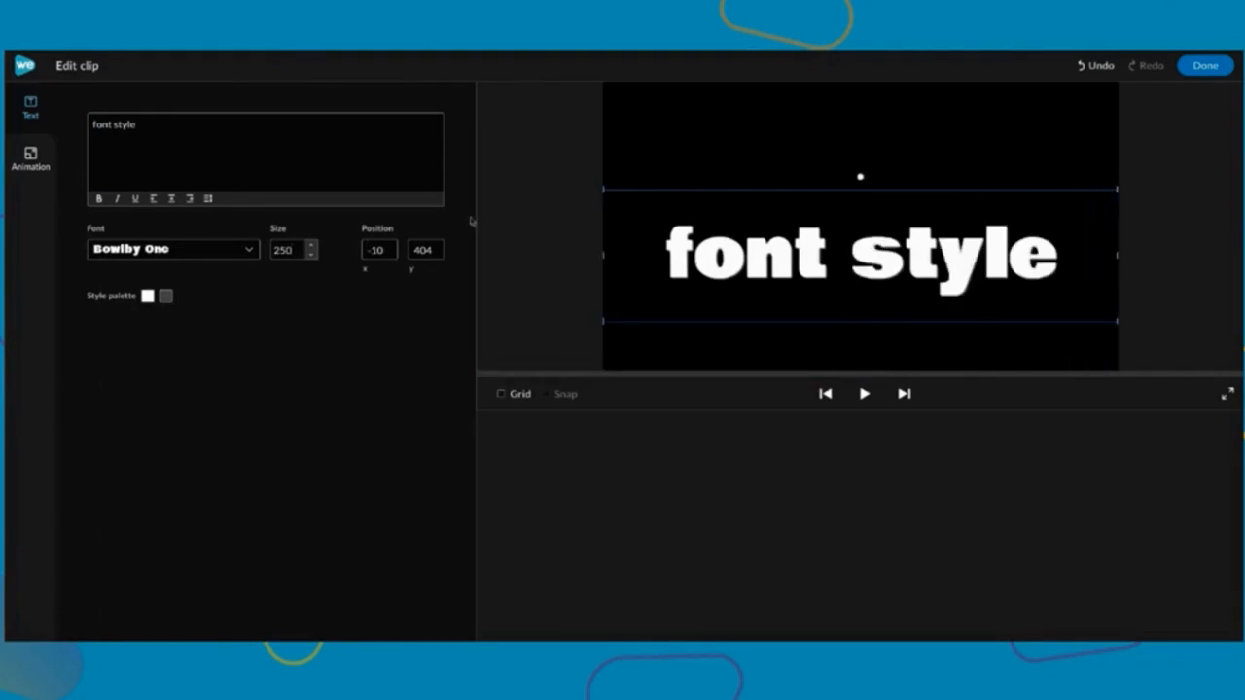
pyautogui.click(501, 394)
pyautogui.moveTo(930, 288); pyautogui.dragTo(932, 258)
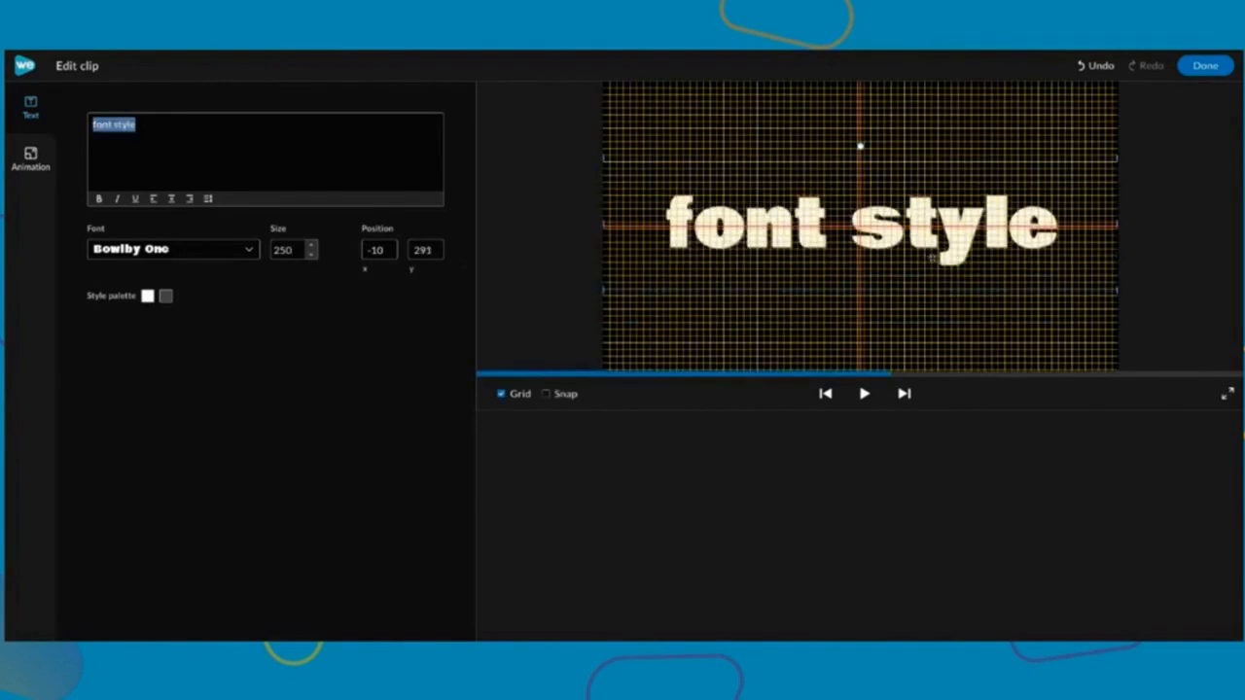
pyautogui.click(436, 250)
pyautogui.press('BackSpace')
pyautogui.write('0')
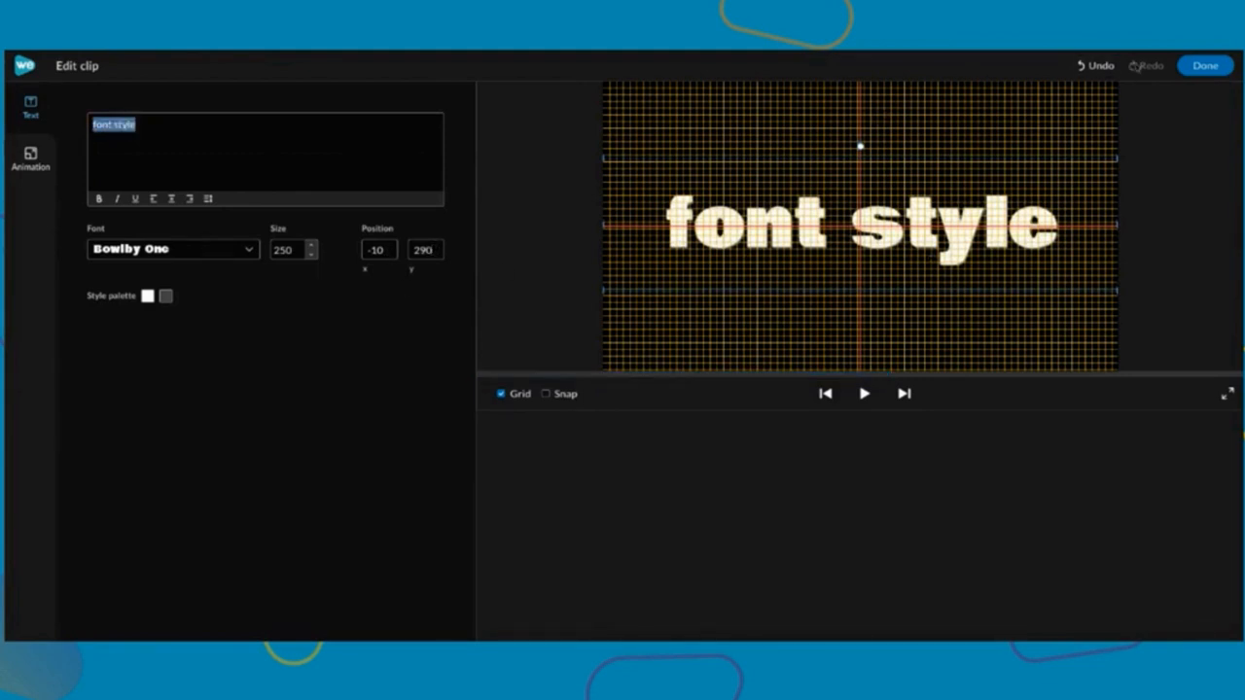
pyautogui.click(501, 395)
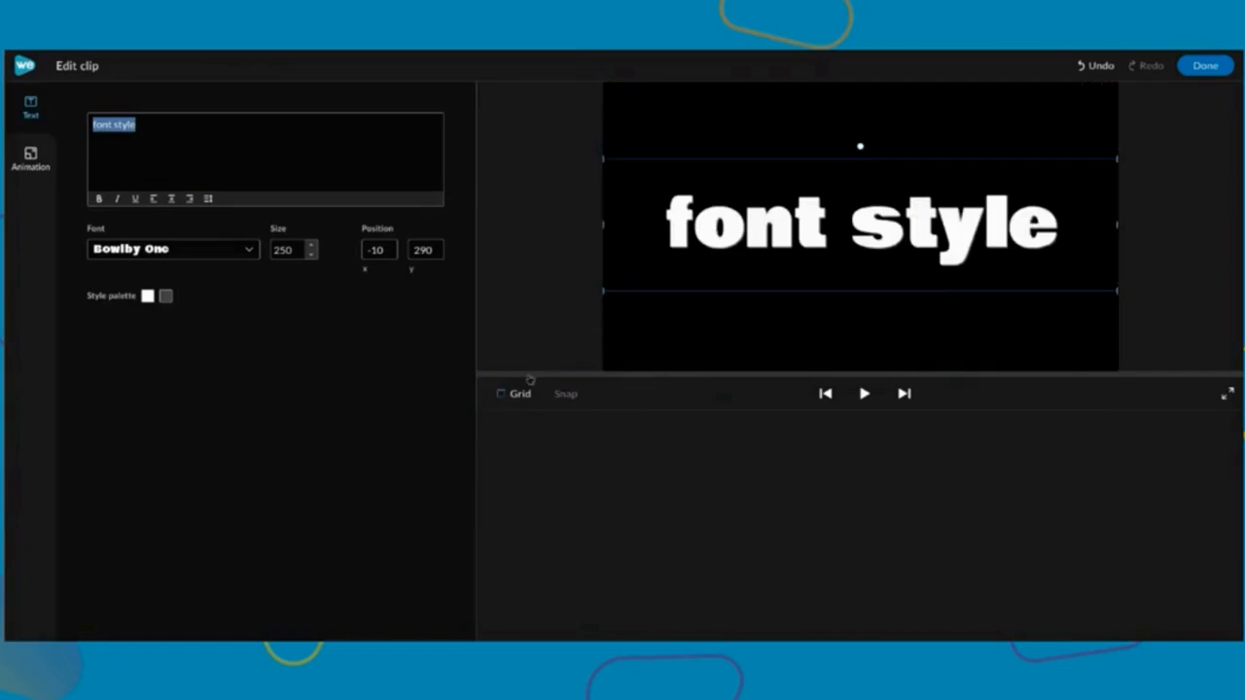
pyautogui.click(1205, 65)
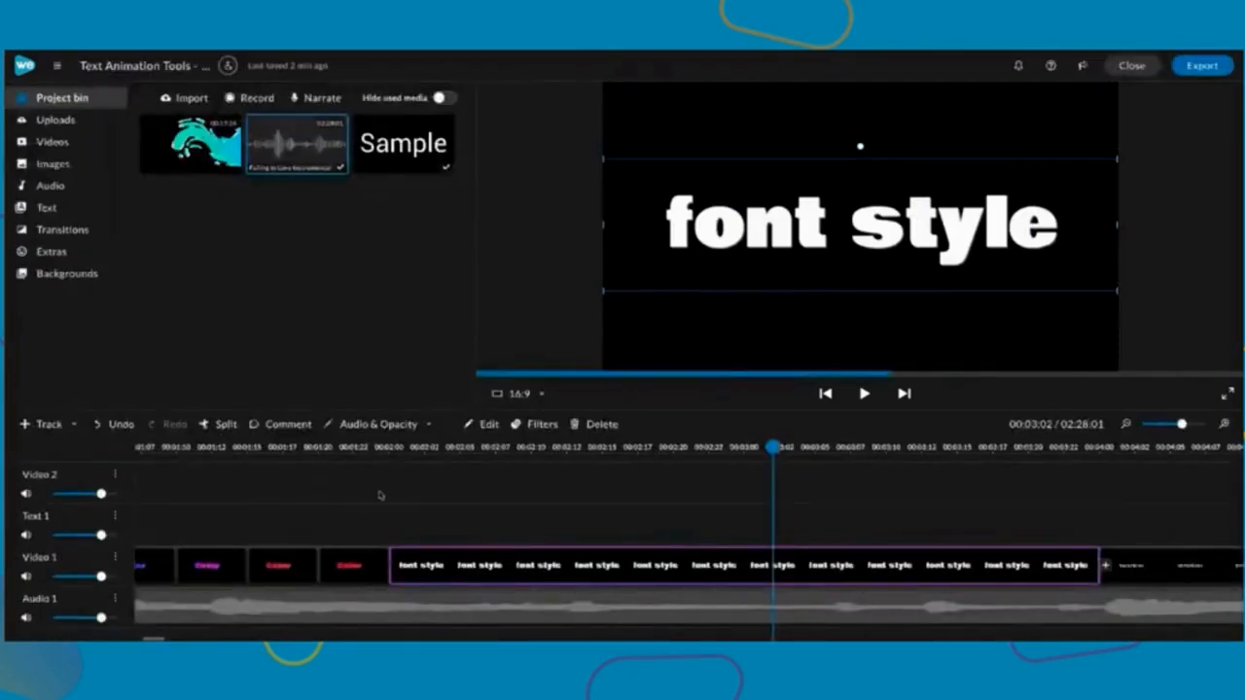
# Split the "font style" clip at 00:02:10 and 00:02:20
pyautogui.moveTo(392, 449); pyautogui.dragTo(462, 447)
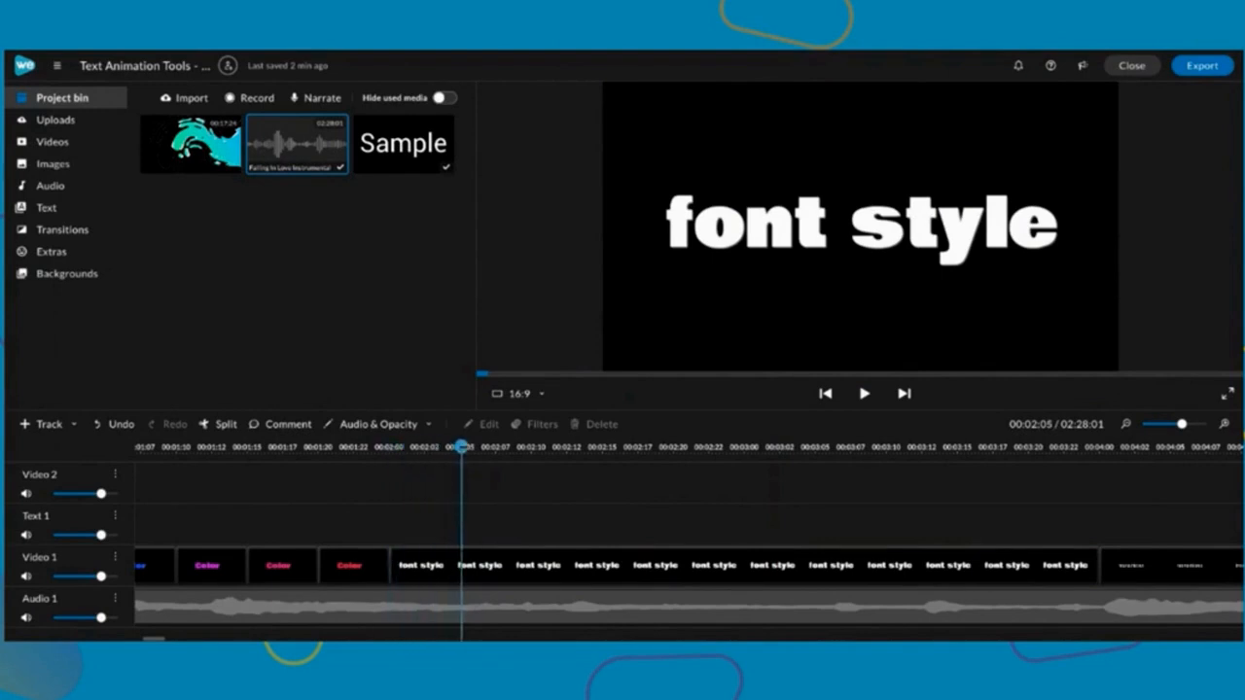
pyautogui.click(461, 449)
pyautogui.moveTo(462, 448); pyautogui.dragTo(530, 448)
pyautogui.press('s')
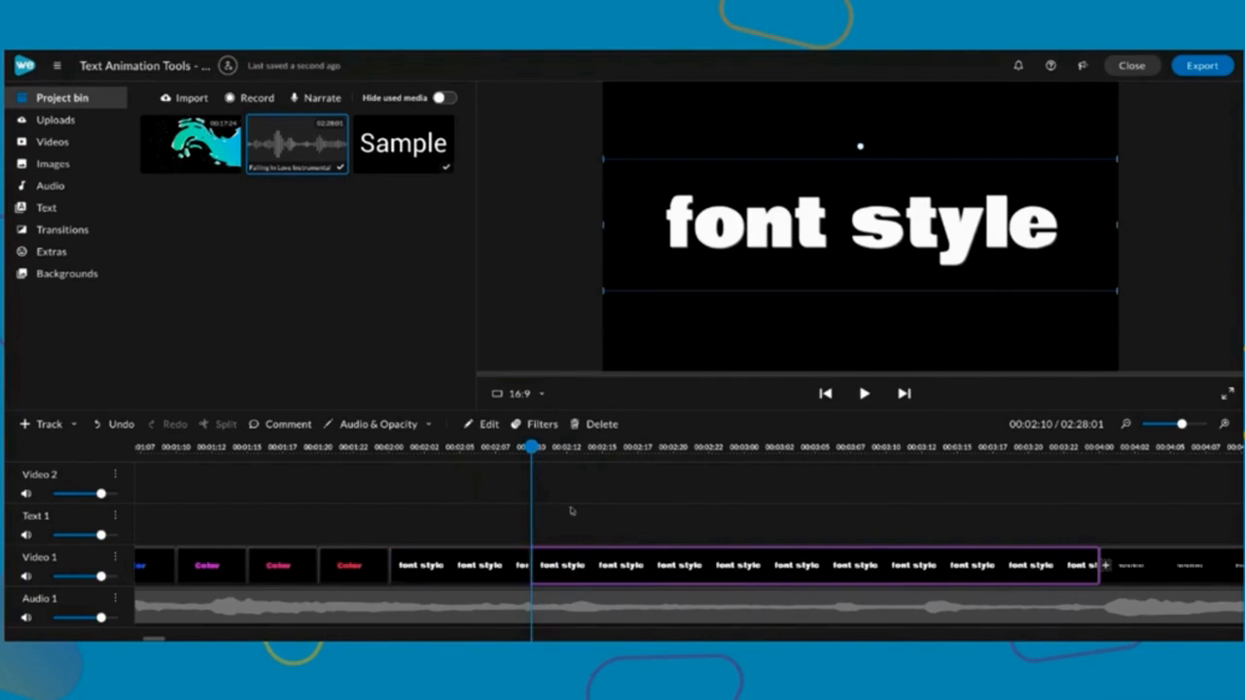
pyautogui.moveTo(531, 447); pyautogui.dragTo(677, 446)
pyautogui.press('s')
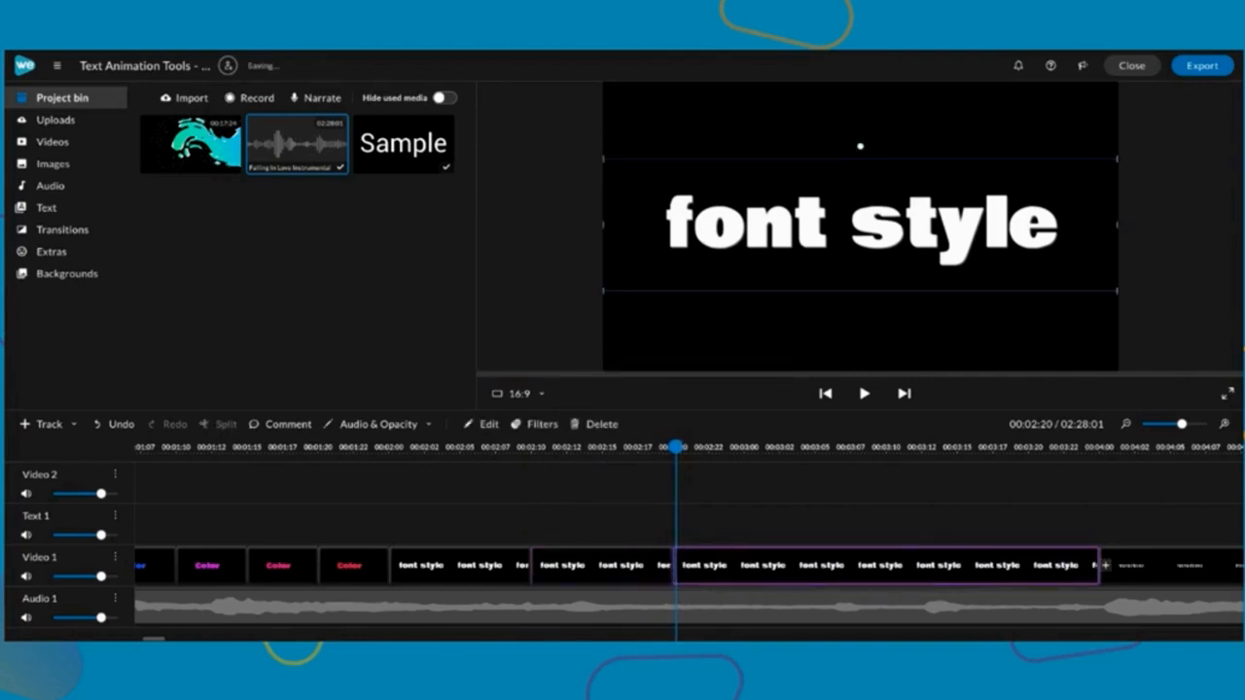
# Split the remaining part of the "font style" clip at 00:03:05 and 00:03:14
pyautogui.moveTo(677, 446); pyautogui.dragTo(957, 446)
pyautogui.click(819, 565)
pyautogui.press('s')
pyautogui.click(948, 577)
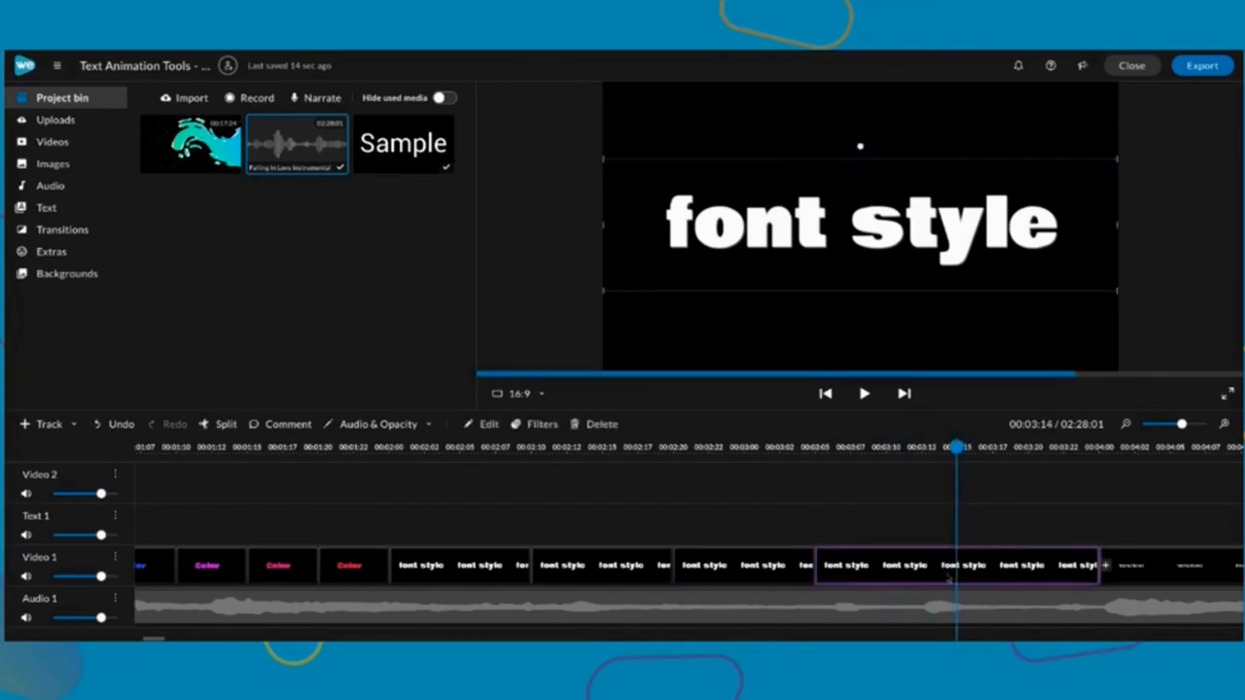
pyautogui.click(226, 425)
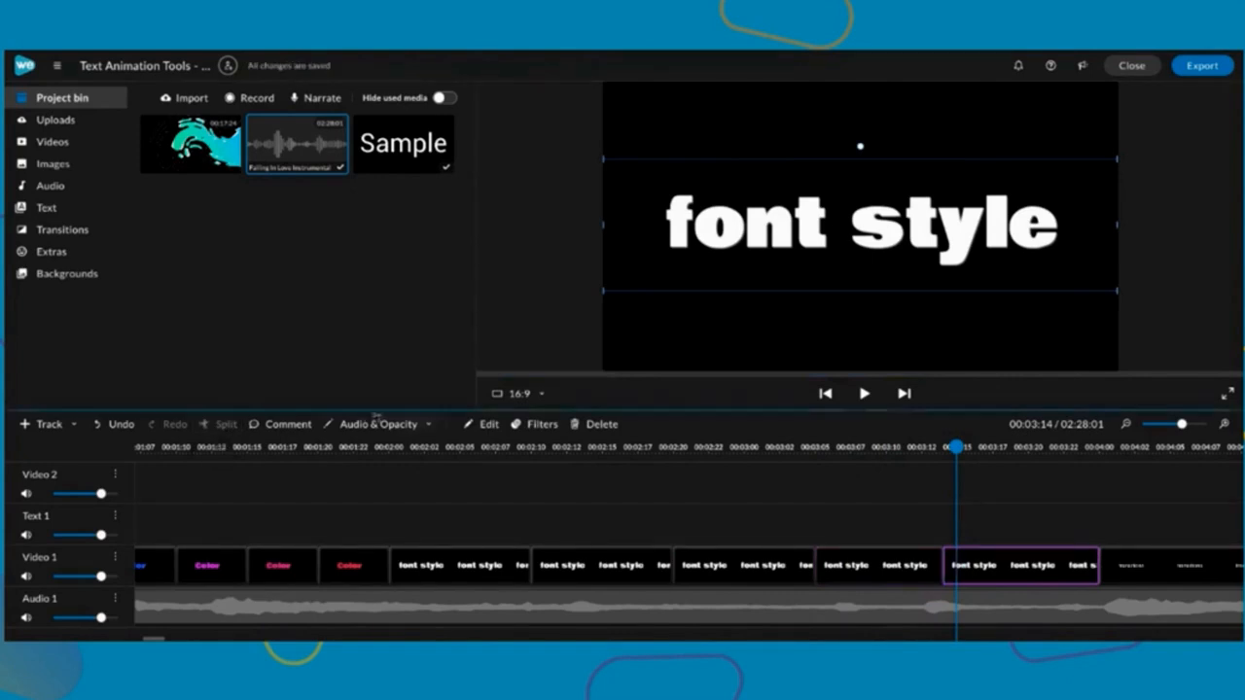
# Play the project from 00:01:24 to preview the split "font style" clips with the music
pyautogui.click(385, 447)
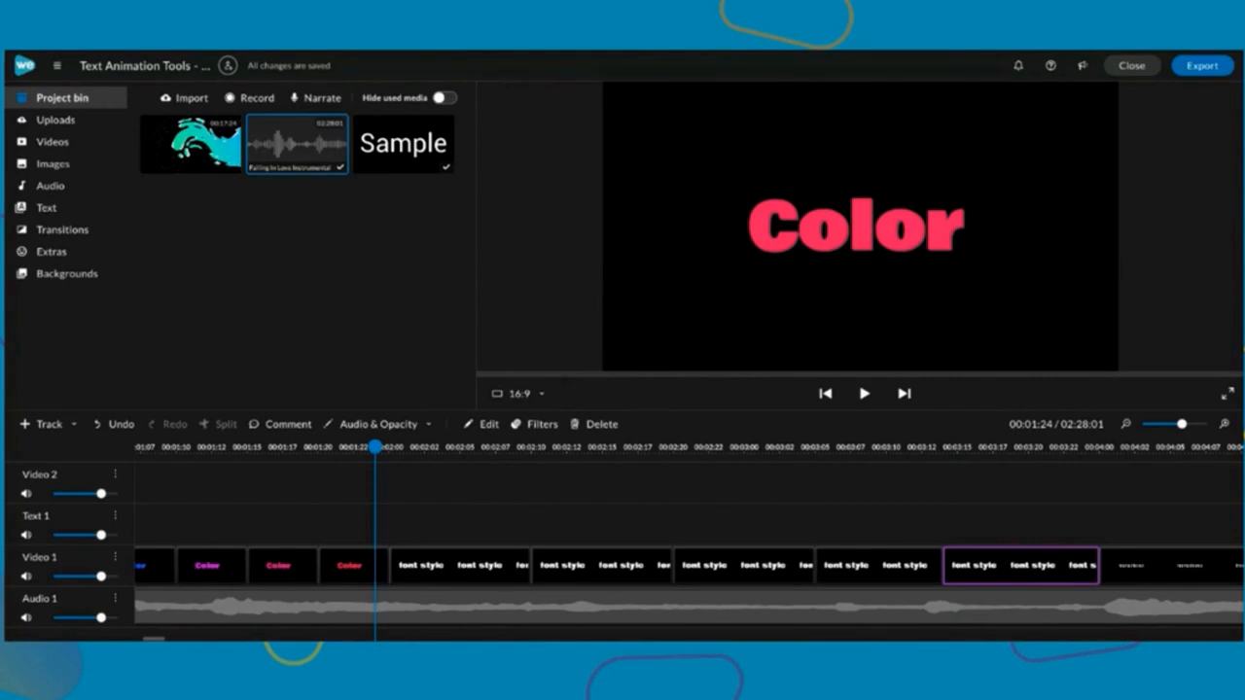
pyautogui.press('space')
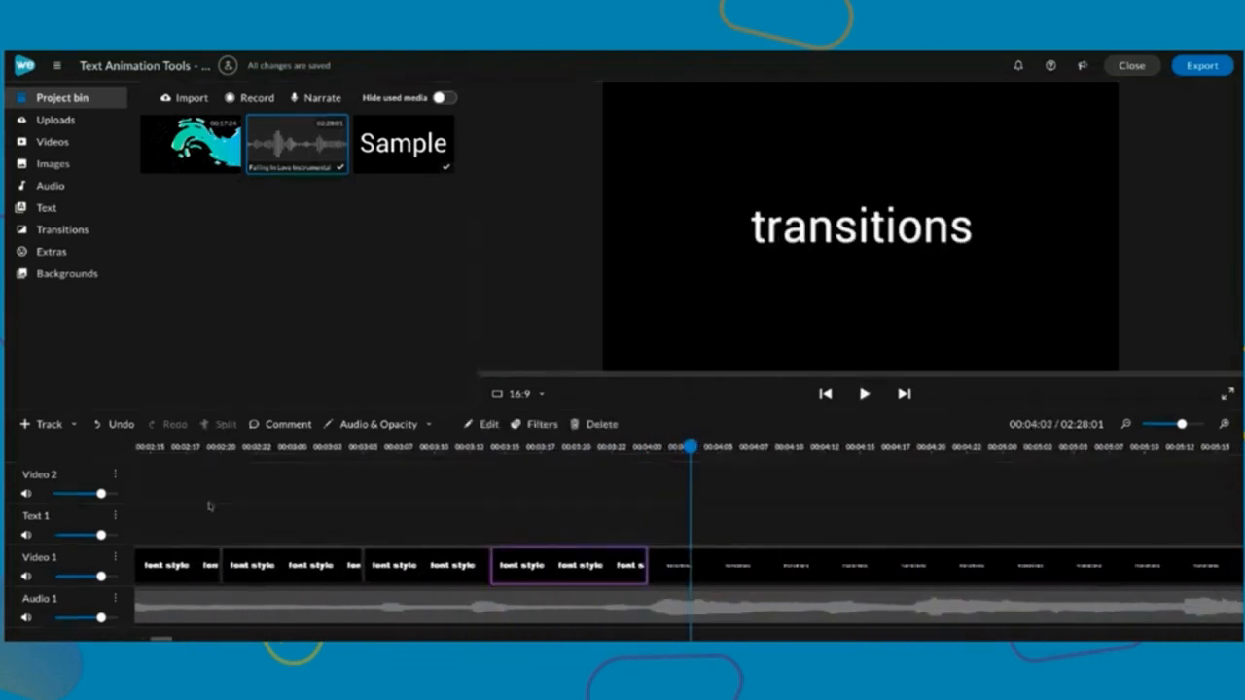
pyautogui.hscroll(-2, 269, 557)
pyautogui.hscroll(-2, 269, 557)
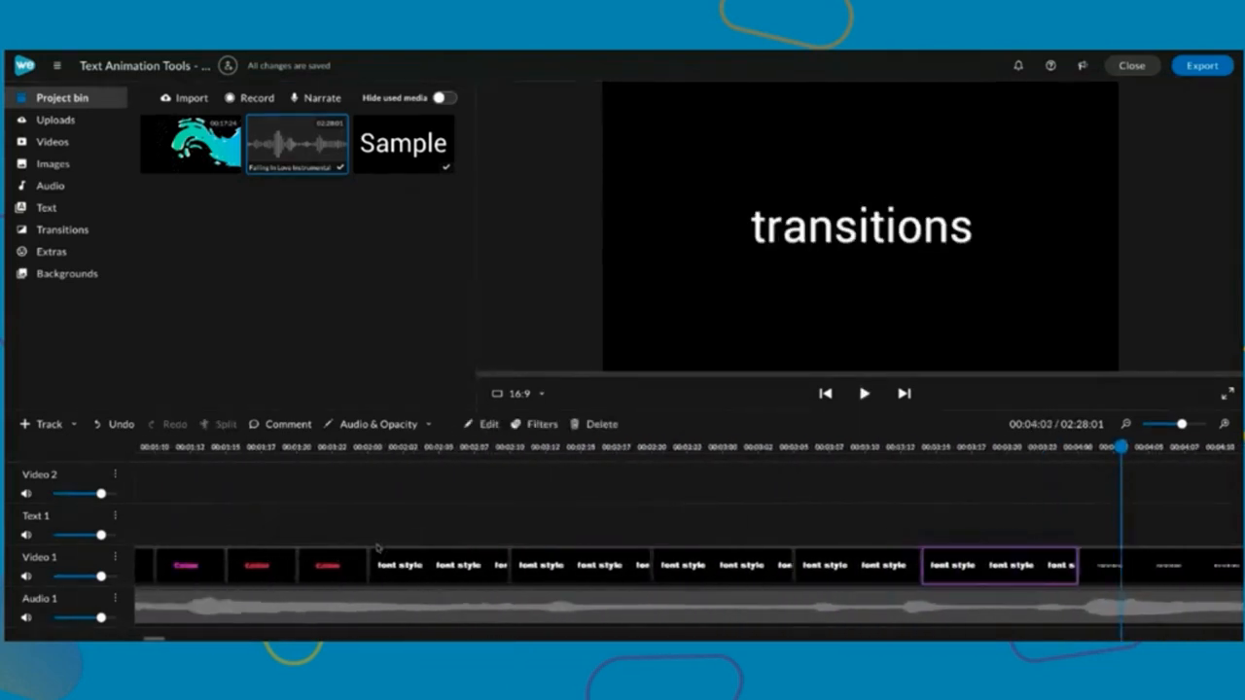
# Delete the three "font style" clips between 00:02:20 and the "transitions" clip
pyautogui.moveTo(354, 450); pyautogui.dragTo(588, 467)
pyautogui.click(580, 566)
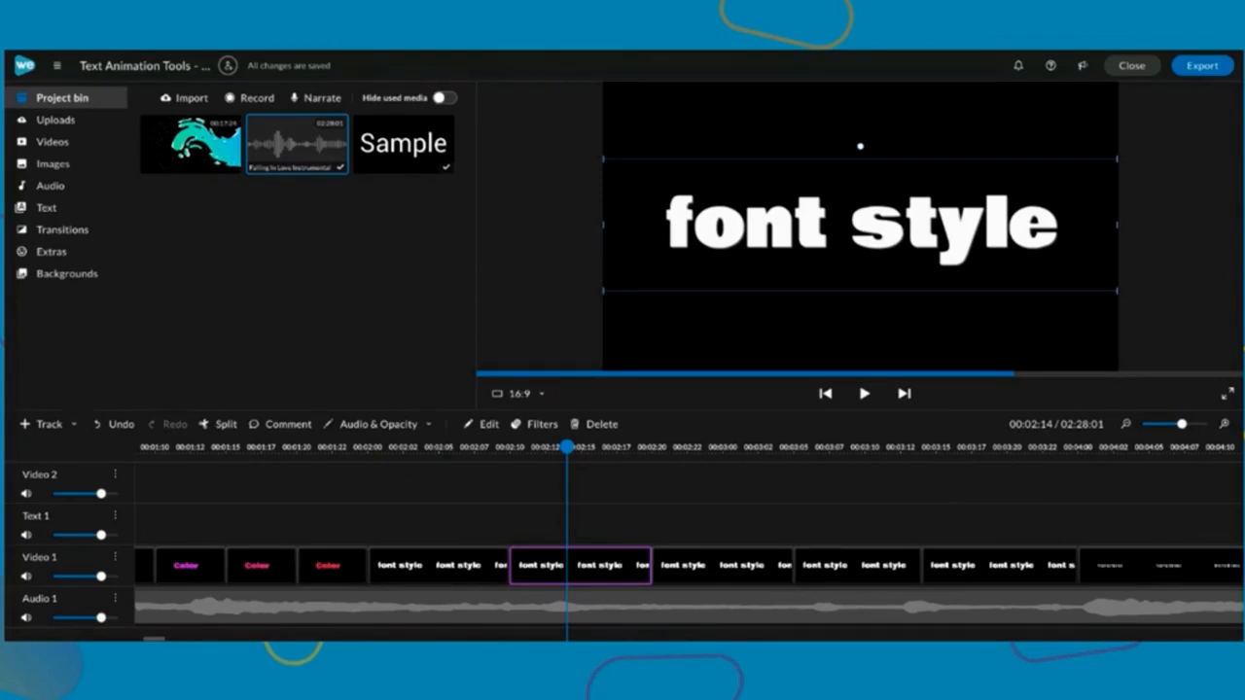
pyautogui.moveTo(708, 518); pyautogui.dragTo(964, 570)
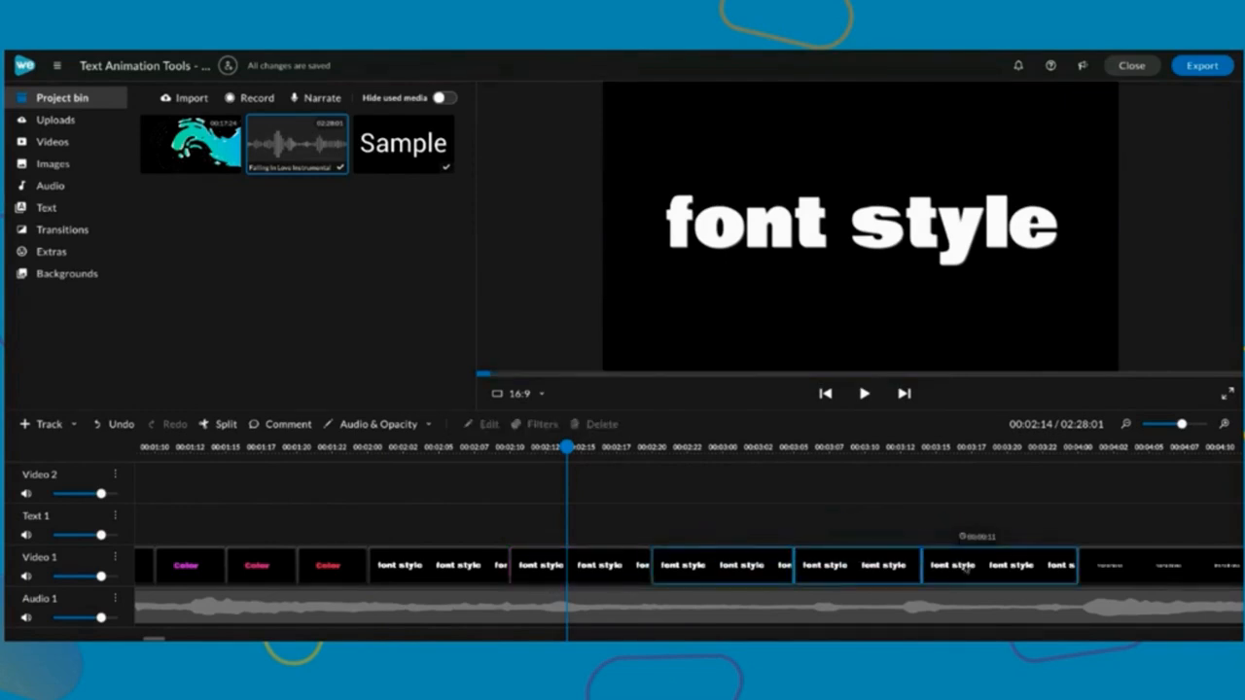
pyautogui.press('Delete')
# Make the text of the second "font style" clip italic and finish editing it
pyautogui.click(567, 570)
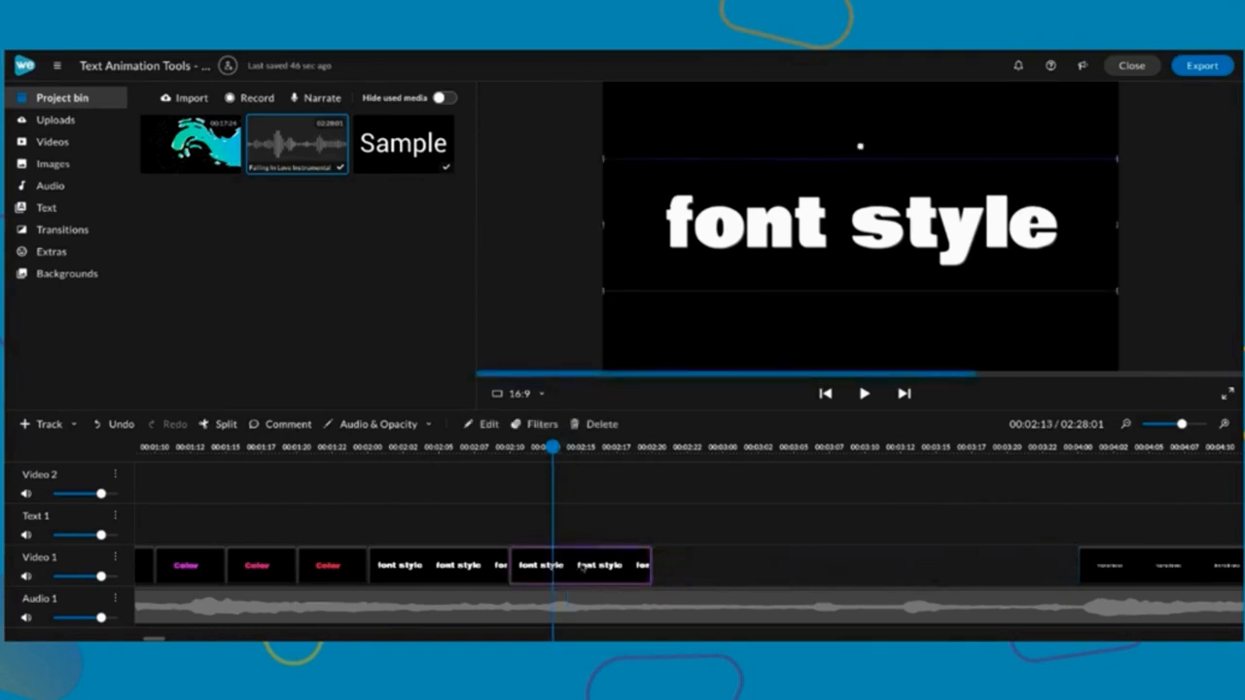
pyautogui.doubleClick(584, 569)
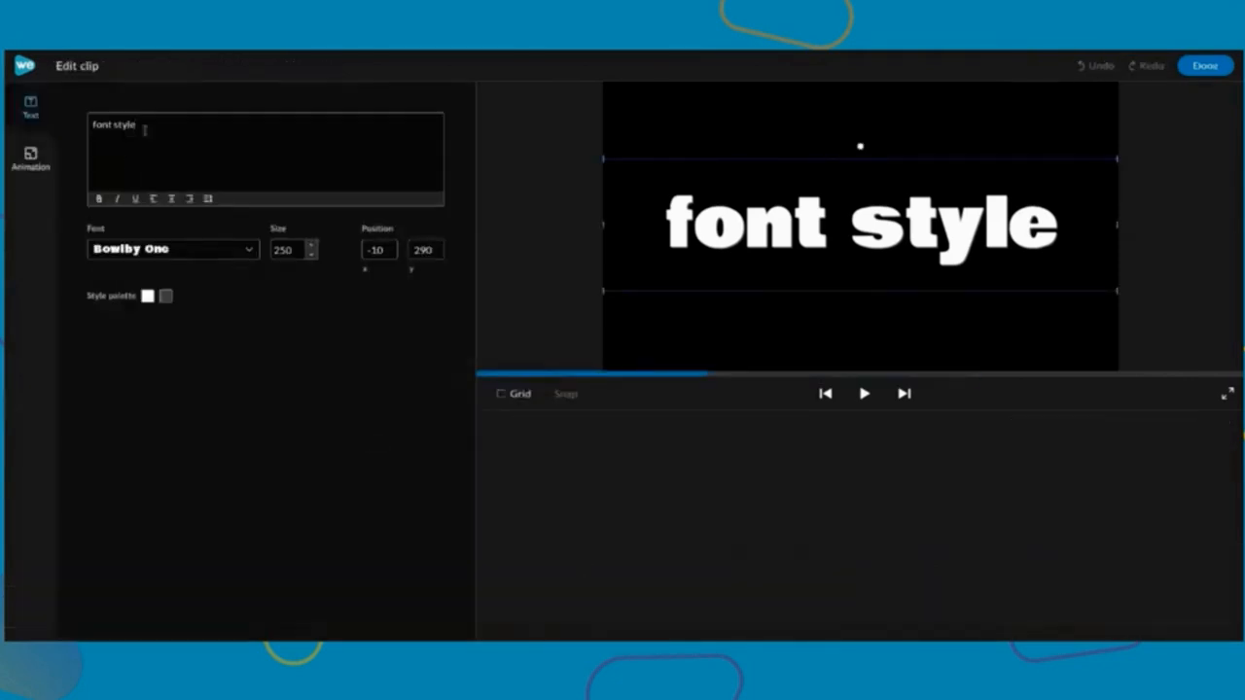
pyautogui.moveTo(144, 130); pyautogui.dragTo(91, 123)
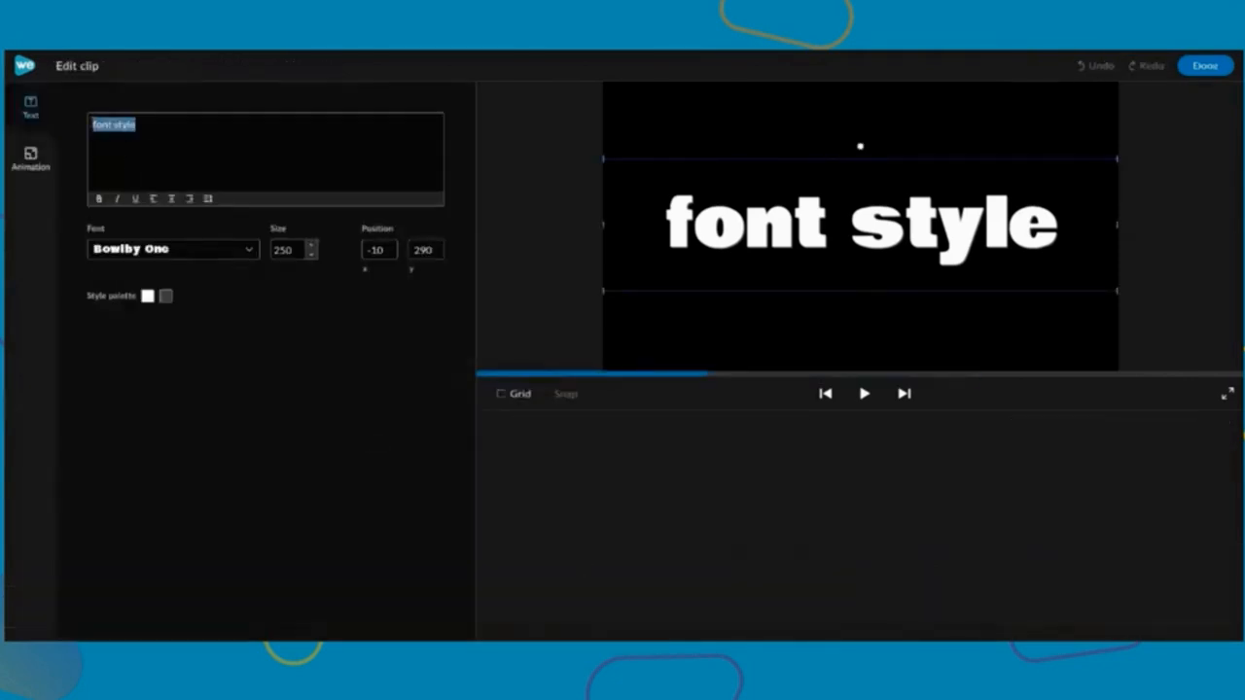
pyautogui.click(118, 198)
pyautogui.click(1205, 66)
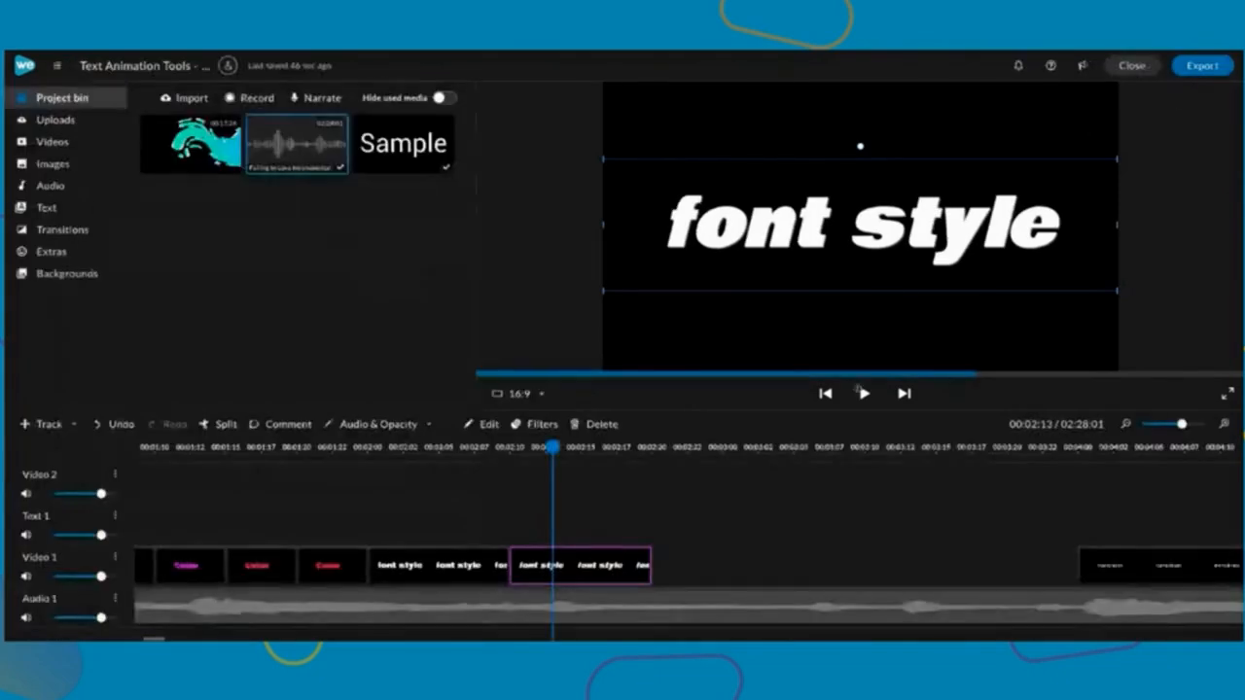
# Copy the regular and italic "font style" clips and paste them together right after the italic one at 00:02:20
pyautogui.click(680, 569)
pyautogui.moveTo(681, 568); pyautogui.dragTo(455, 564)
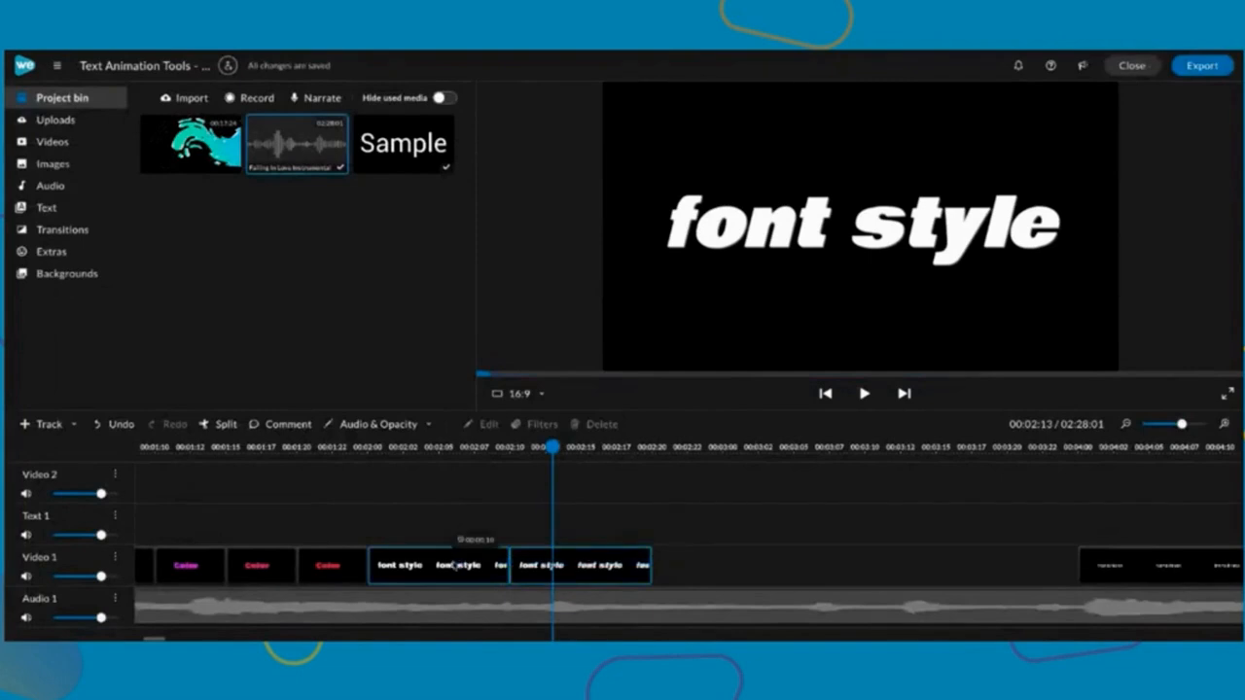
pyautogui.moveTo(552, 446); pyautogui.dragTo(659, 446)
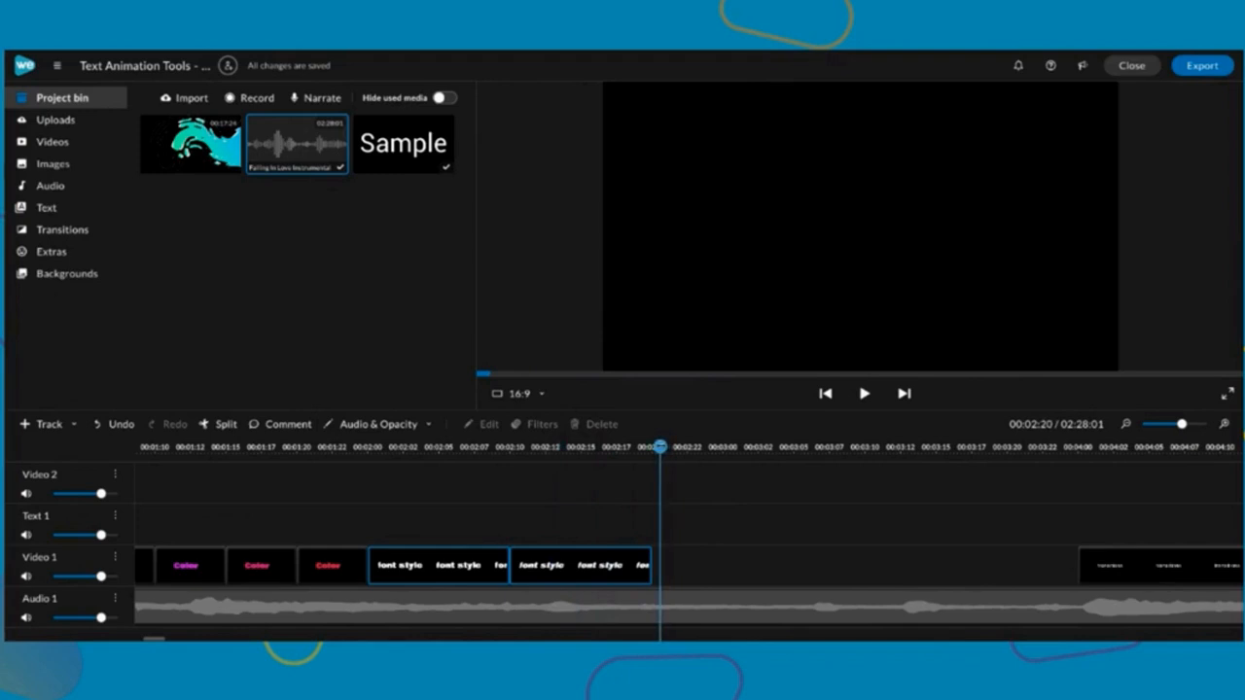
pyautogui.hotkey('ctrl', 'v')
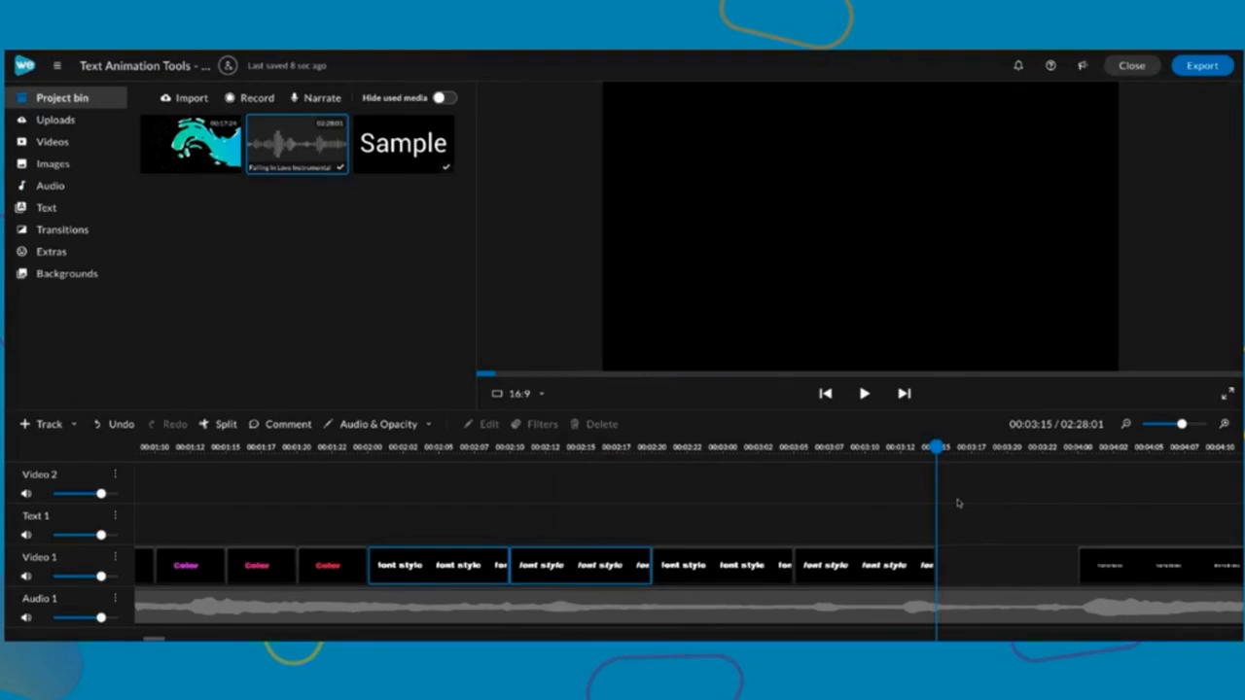
# Paste another copy of the regular "font style" clip at 00:03:15 to fill the gap before the "transitions" clip
pyautogui.click(721, 573)
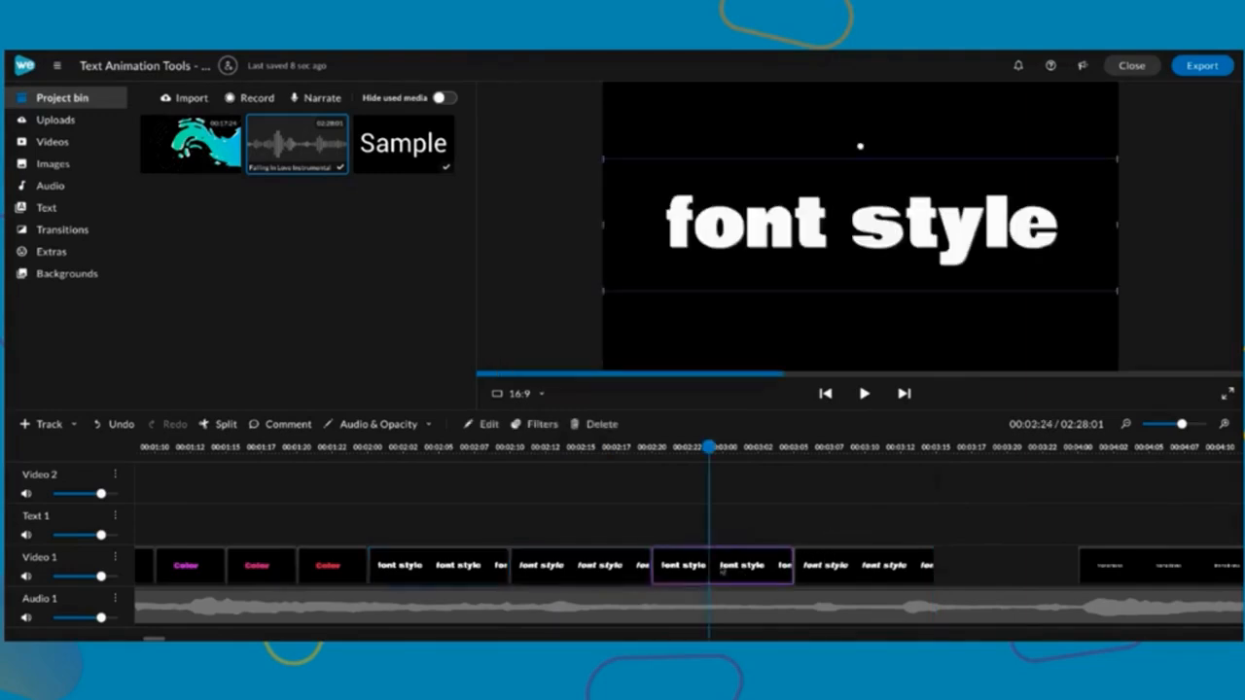
pyautogui.moveTo(713, 469); pyautogui.dragTo(935, 469)
pyautogui.hotkey('ctrl', 'v')
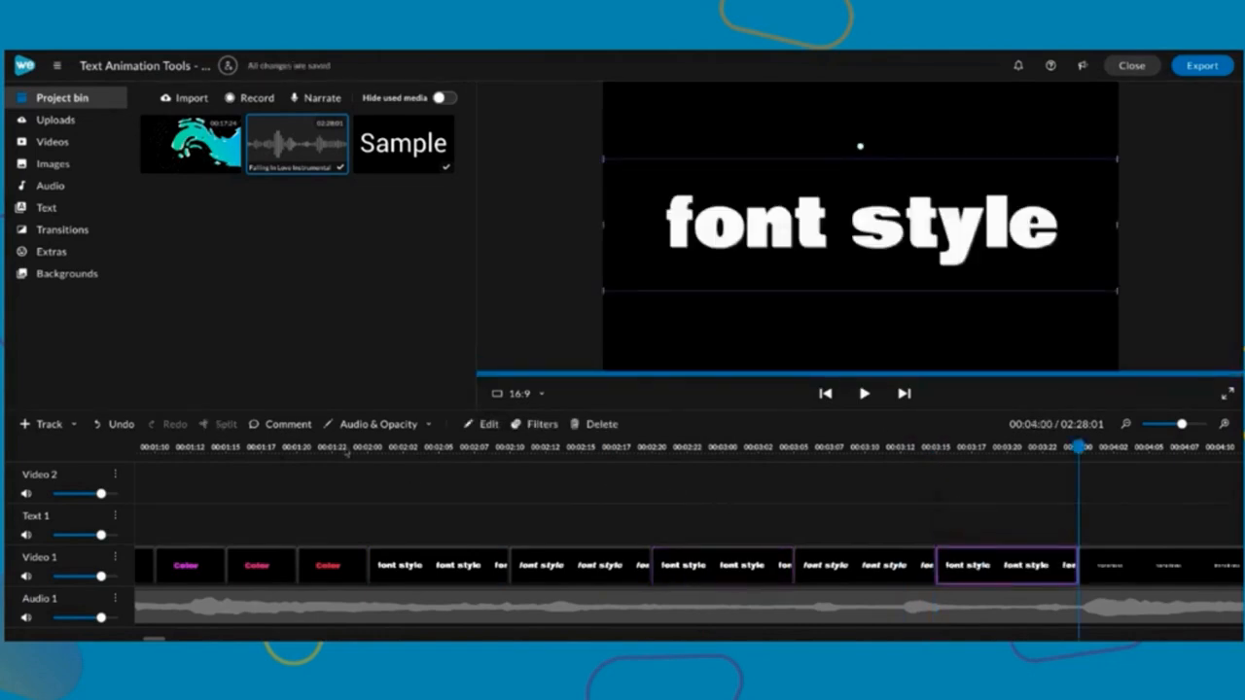
# Play back the sequence from the last "Color" clip through the "font style" clips into the "transitions" clip
pyautogui.click(342, 444)
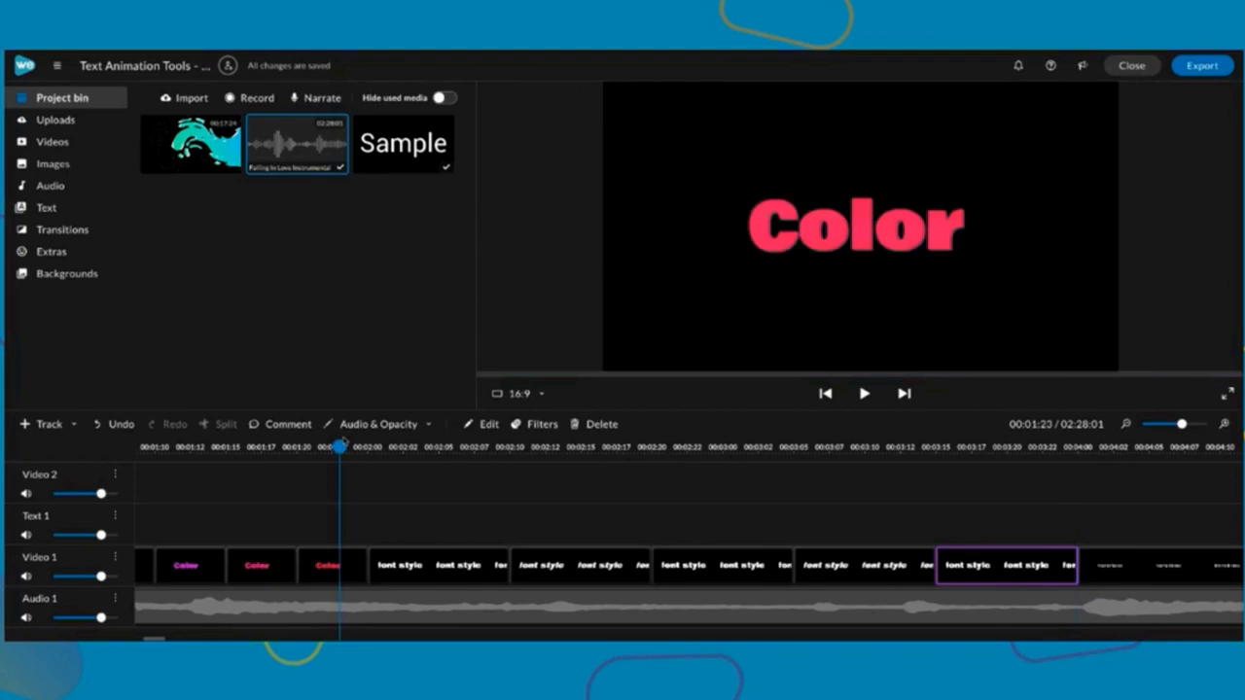
pyautogui.press('space')
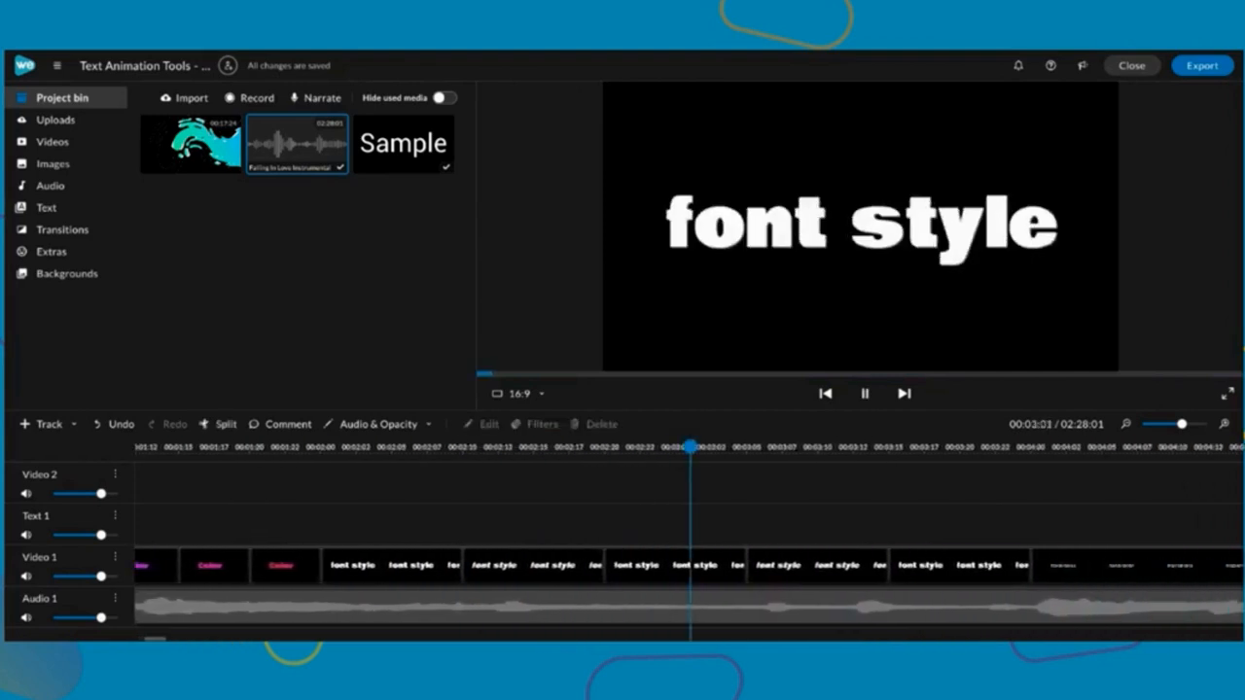
pyautogui.press('space')
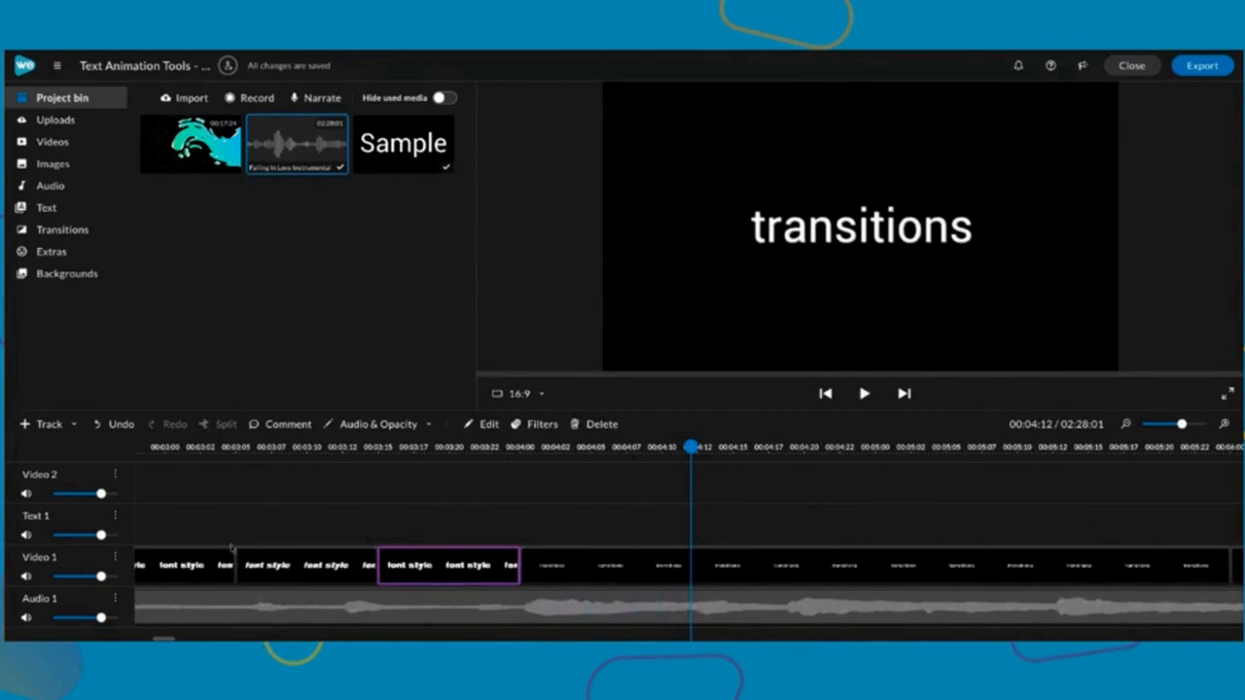
# Trim both ends of the "transitions" clip so it starts at 00:04:01 and ends at 00:05:24
pyautogui.hscroll(-3, 277, 560)
pyautogui.hscroll(4, 277, 560)
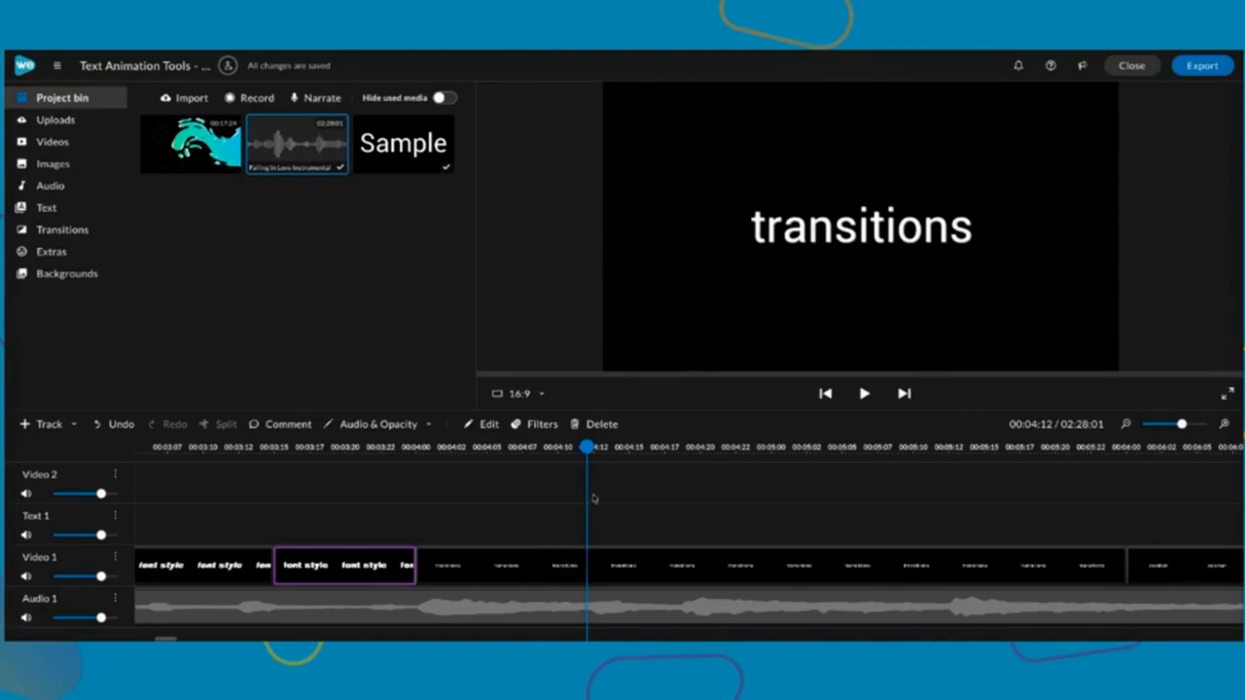
pyautogui.click(598, 573)
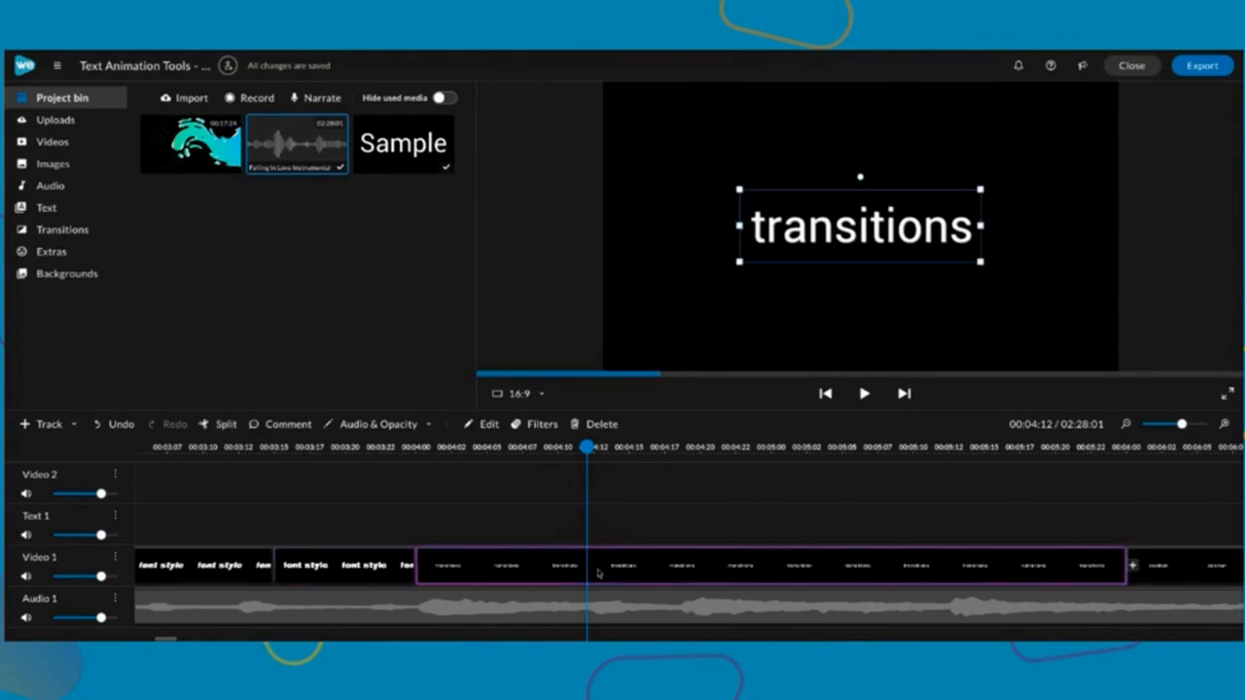
pyautogui.moveTo(420, 566); pyautogui.dragTo(435, 570)
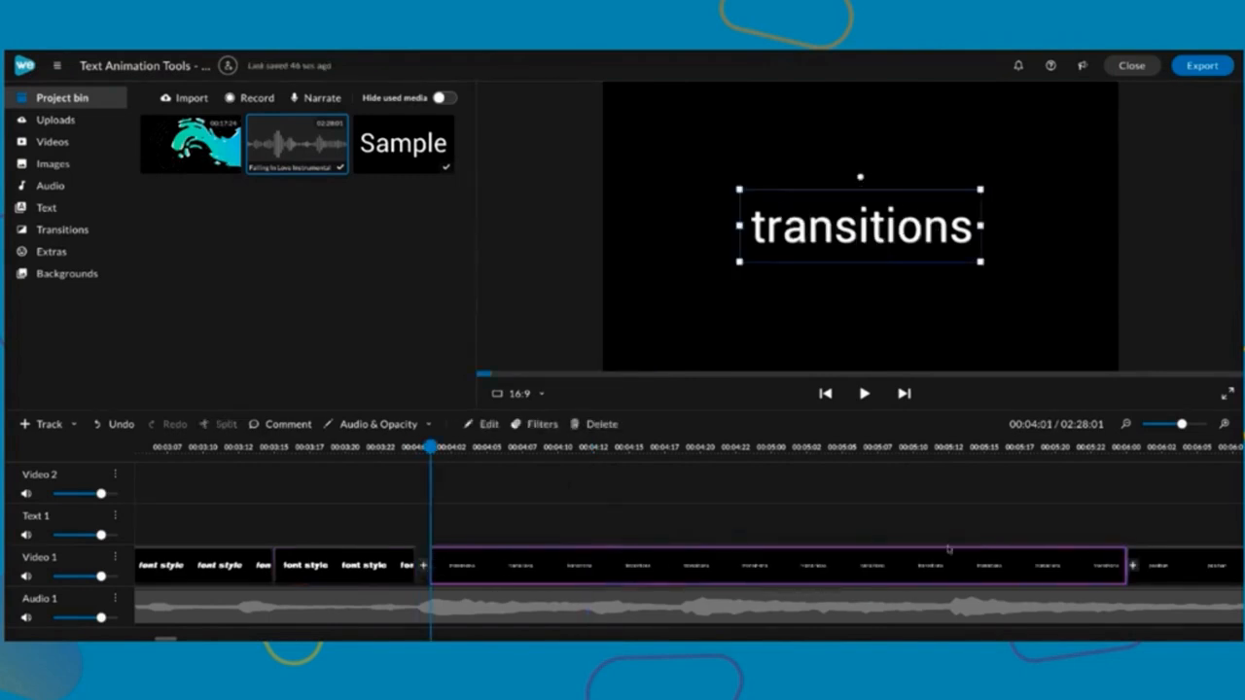
pyautogui.moveTo(1125, 566); pyautogui.dragTo(1112, 566)
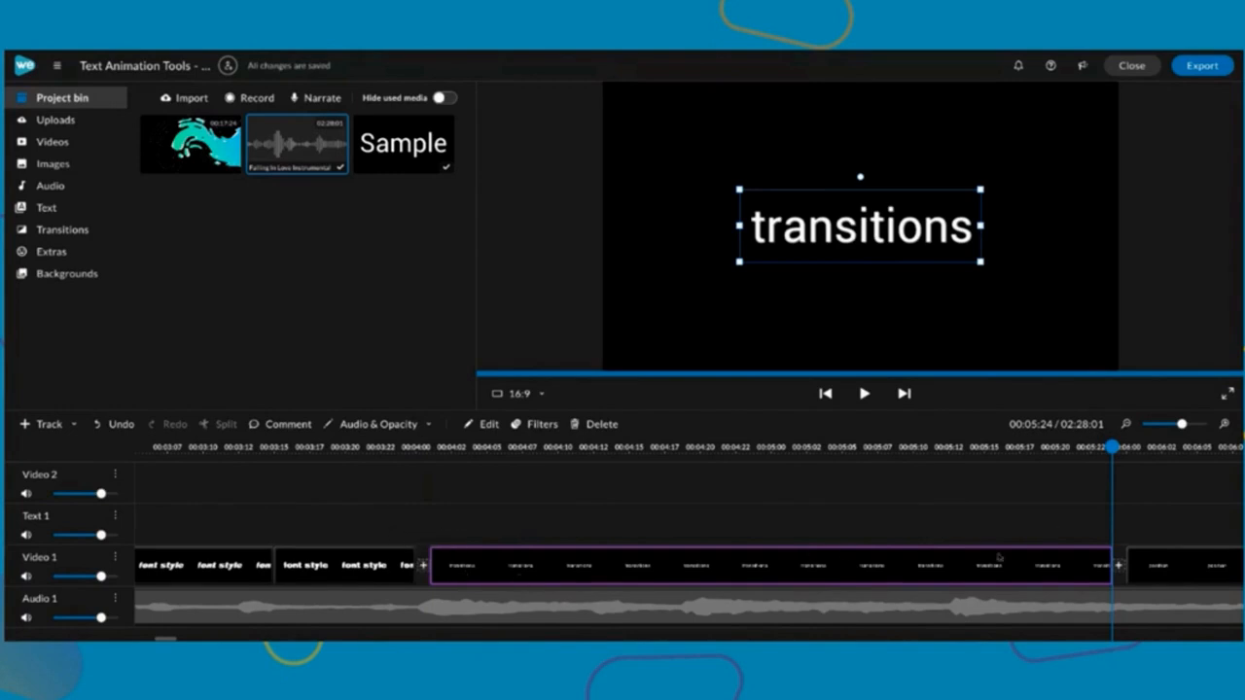
# Set the "transitions" clip's font to Bowlby One and widen its text box to the full frame width
pyautogui.doubleClick(756, 576)
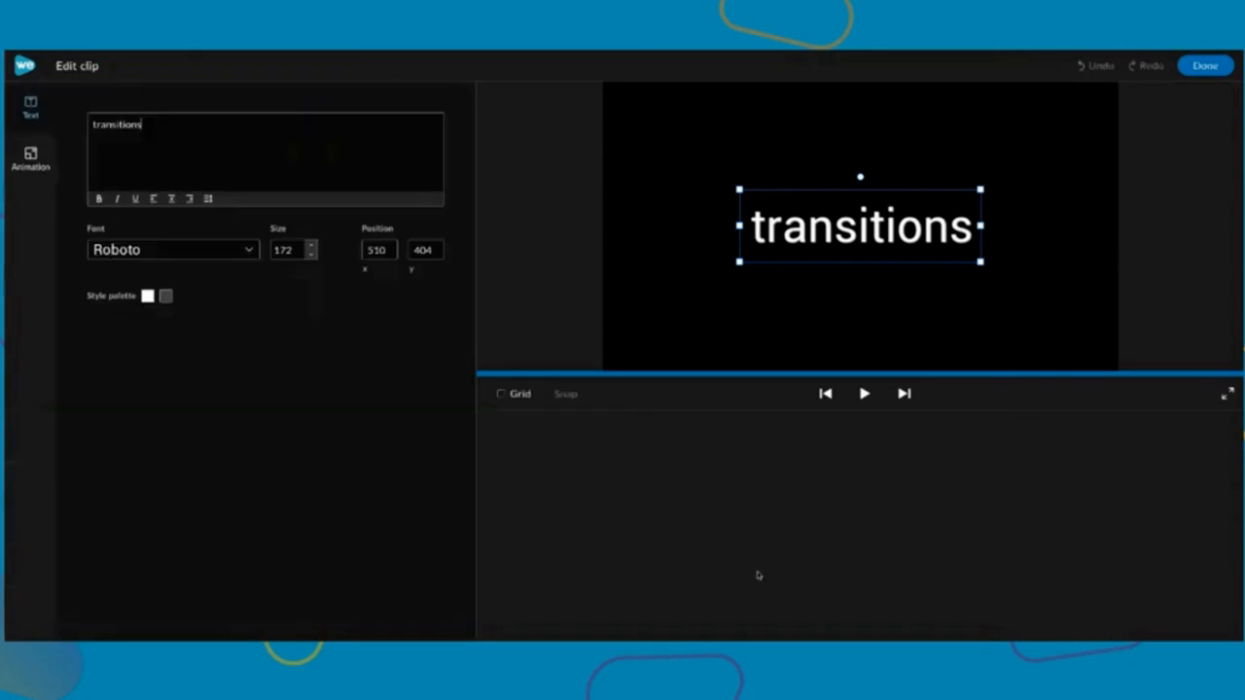
pyautogui.click(237, 250)
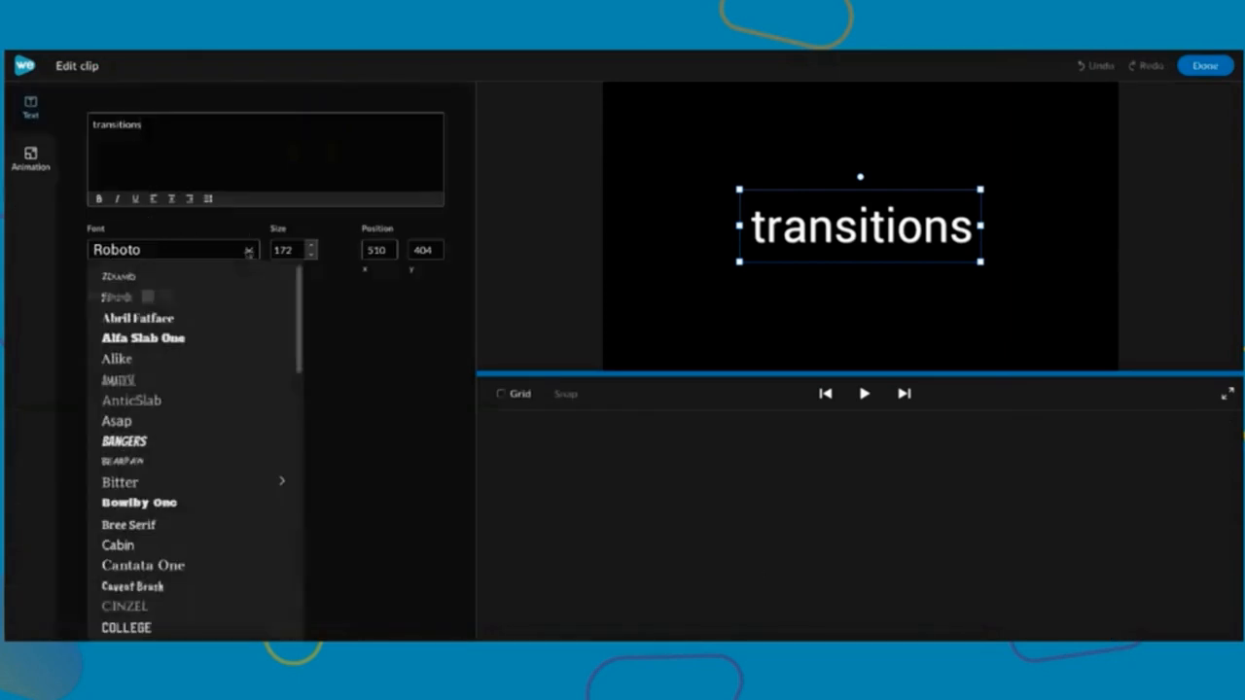
pyautogui.click(243, 502)
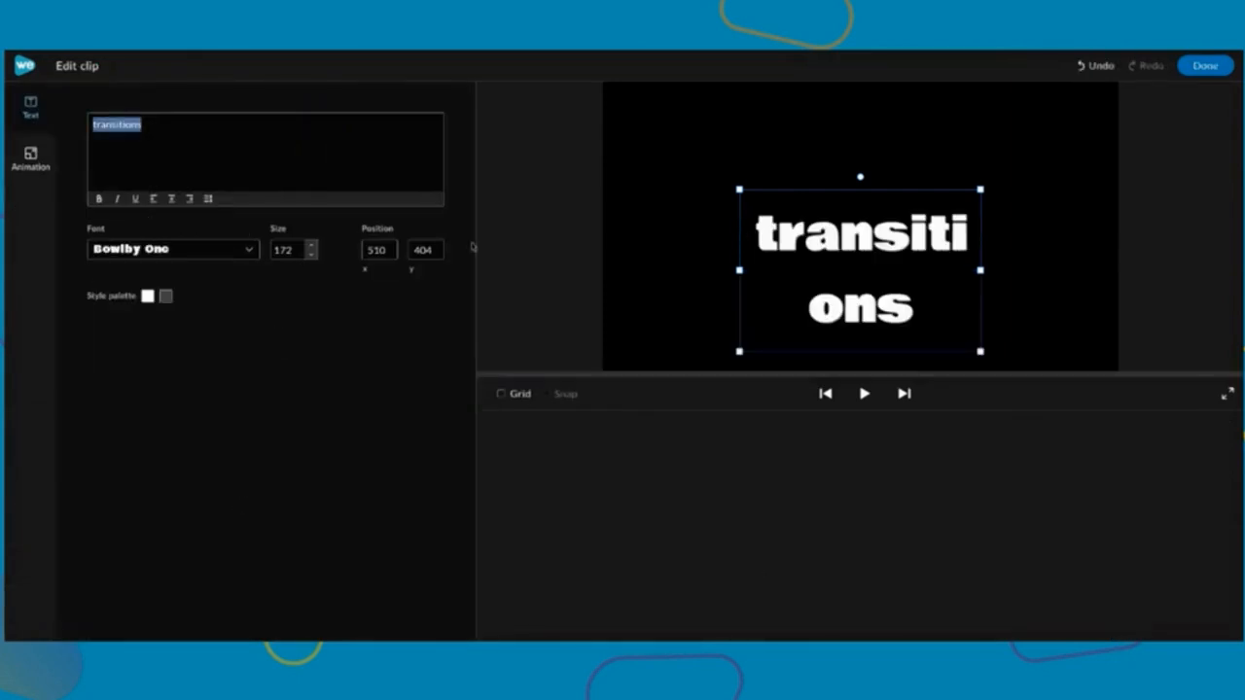
pyautogui.moveTo(741, 270); pyautogui.dragTo(602, 272)
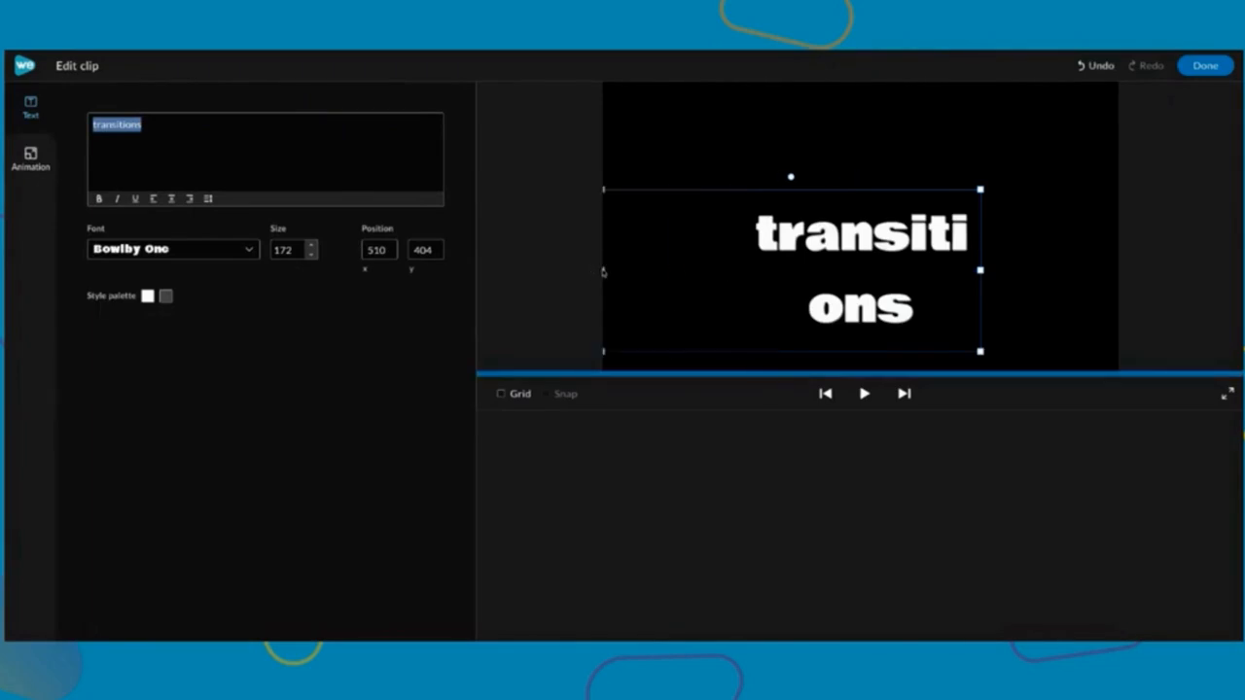
pyautogui.moveTo(979, 234); pyautogui.dragTo(1123, 239)
# Set the "transitions" text size to 250 and its position to x 0, y 300, and finish editing the clip
pyautogui.doubleClick(284, 249)
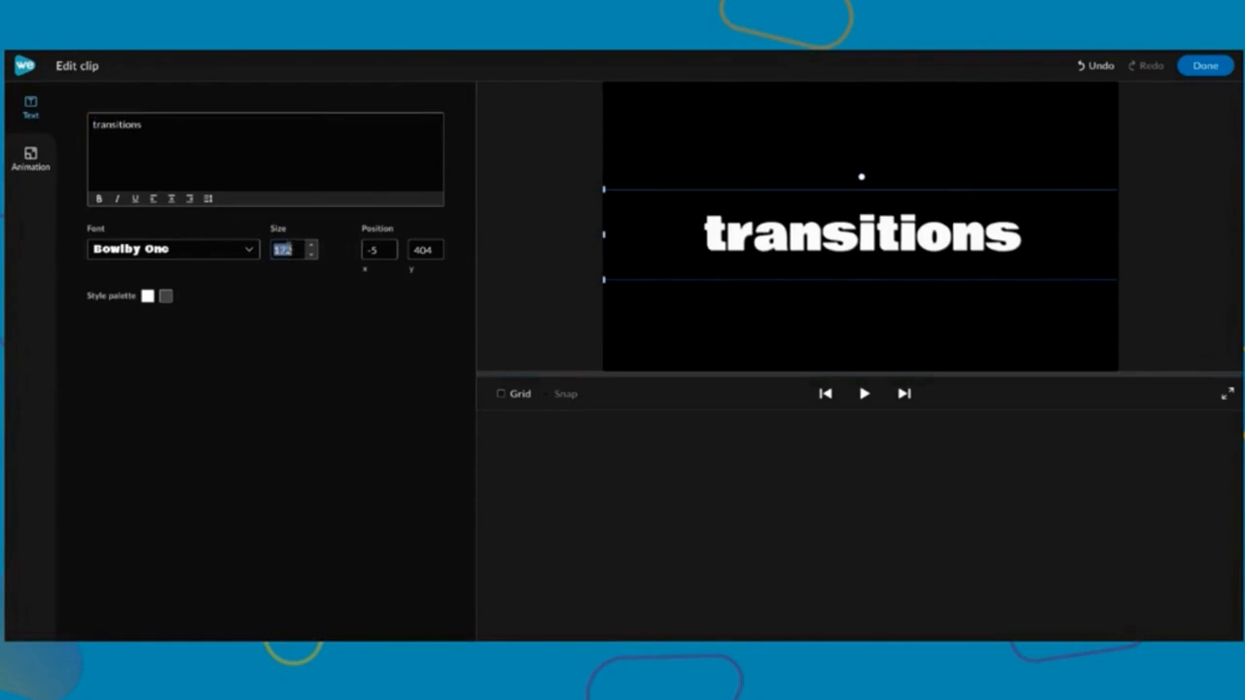
pyautogui.write('250')
pyautogui.moveTo(968, 271); pyautogui.dragTo(967, 238)
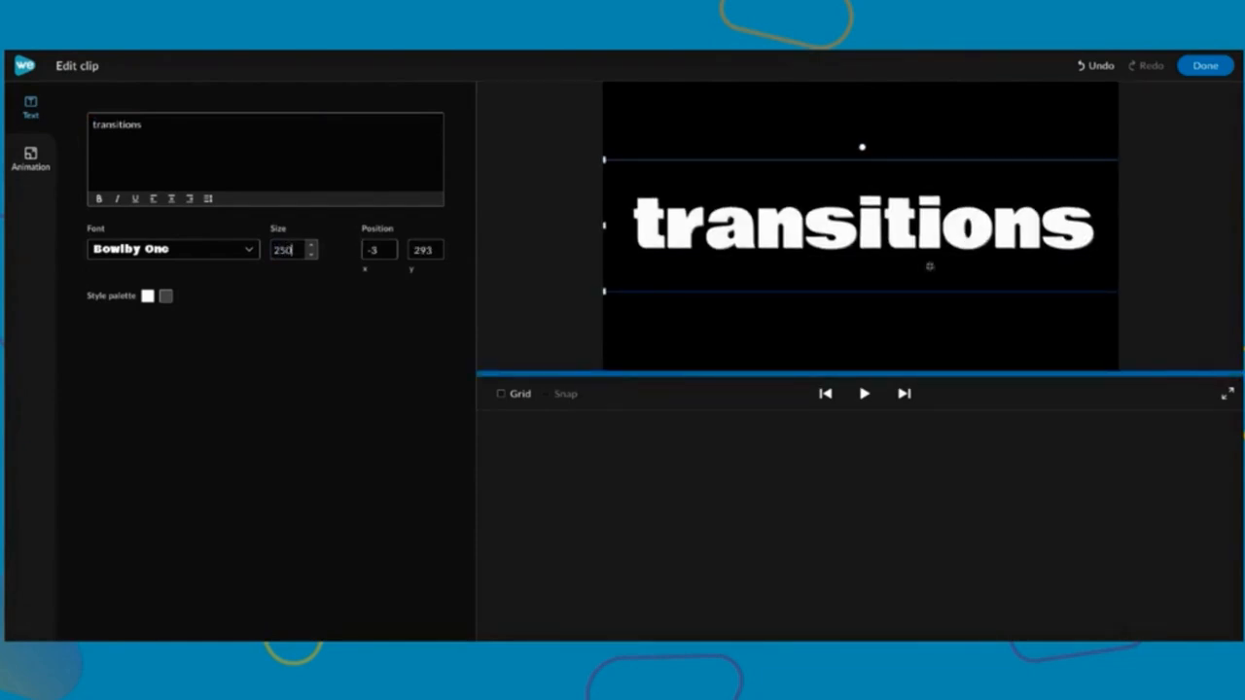
pyautogui.doubleClick(381, 255)
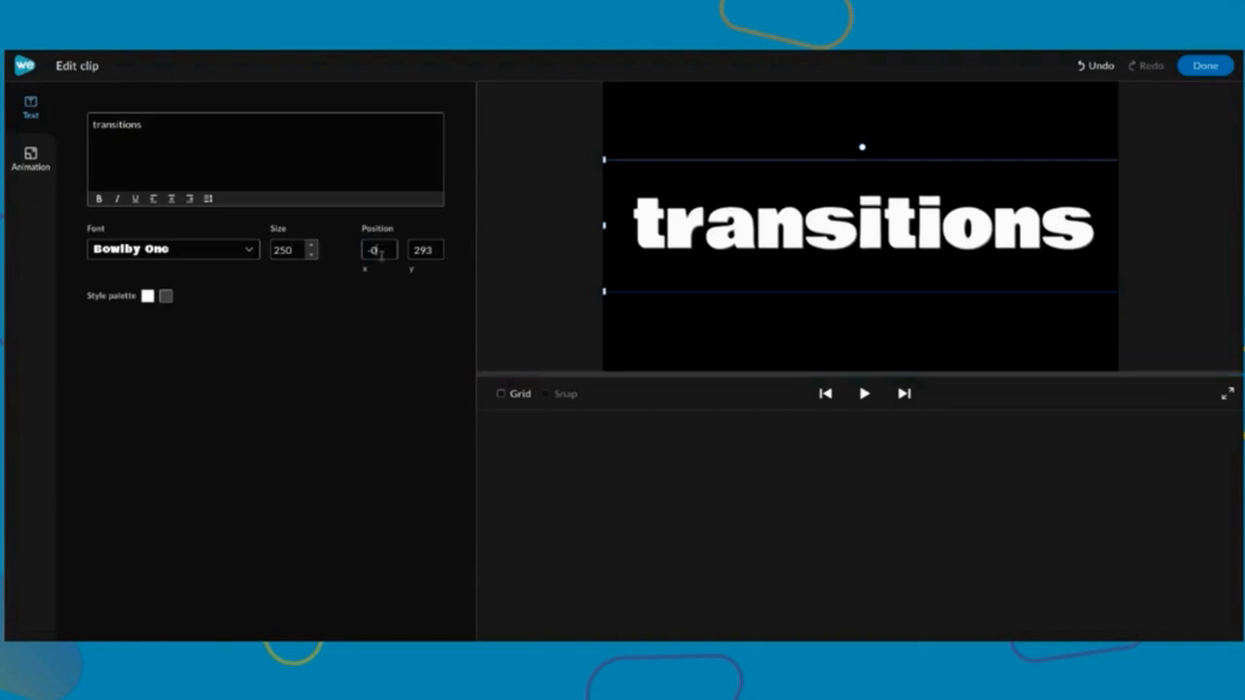
pyautogui.click(437, 248)
pyautogui.doubleClick(425, 250)
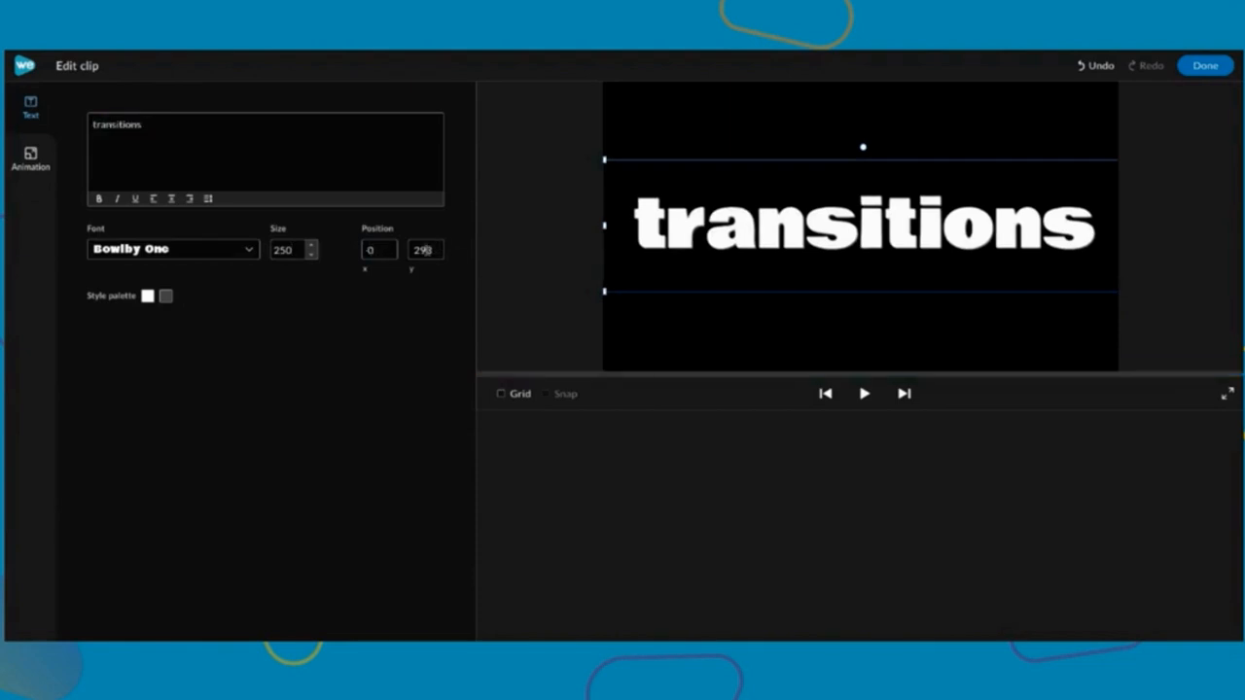
pyautogui.write('300')
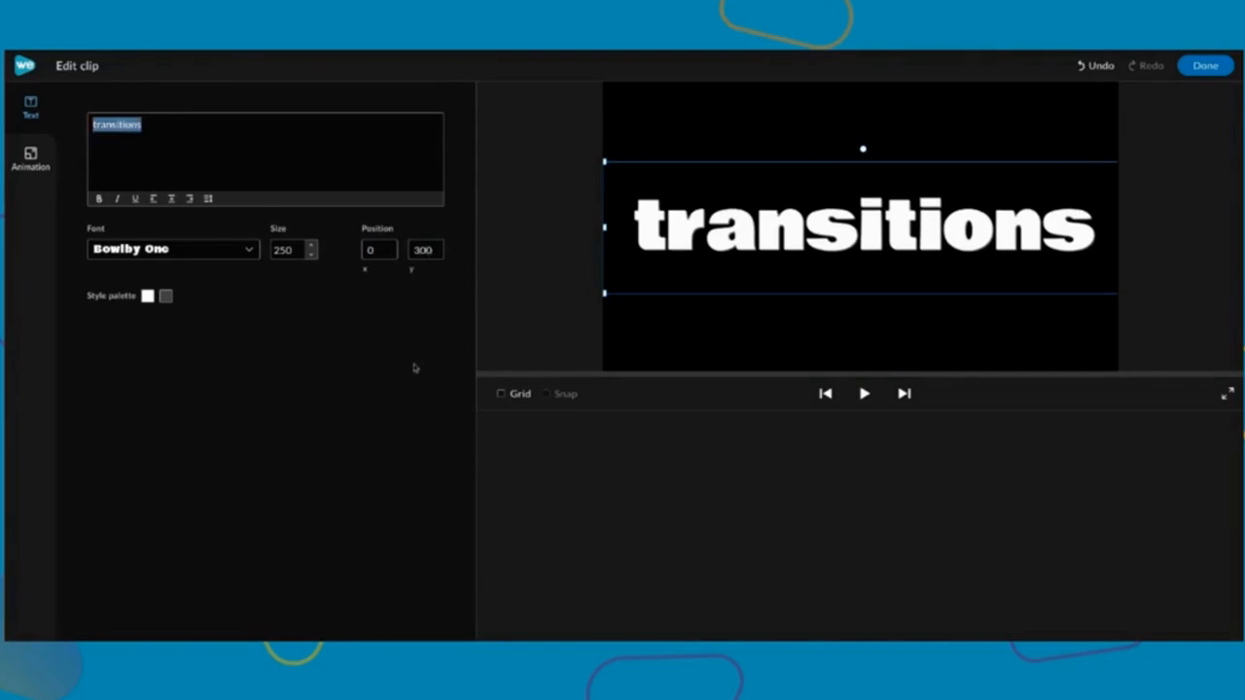
pyautogui.click(1205, 65)
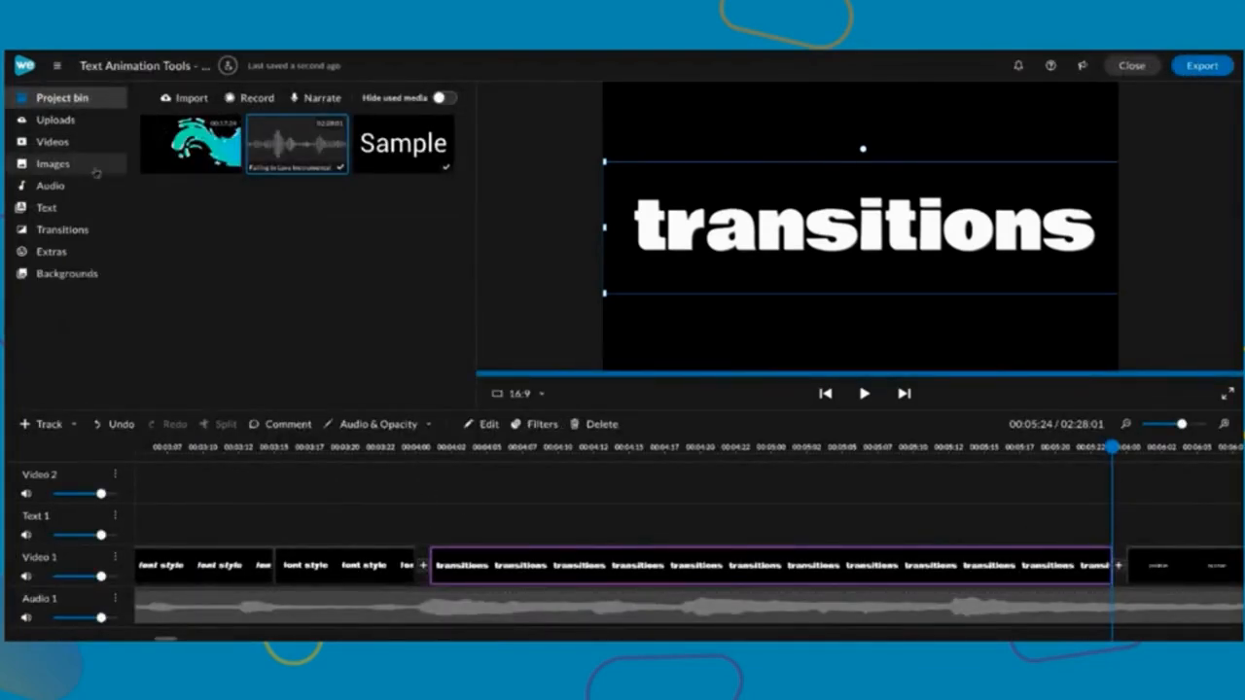
# Browse the available transitions, preview Sequential grid and add it to the start of the "transitions" clip
pyautogui.click(106, 230)
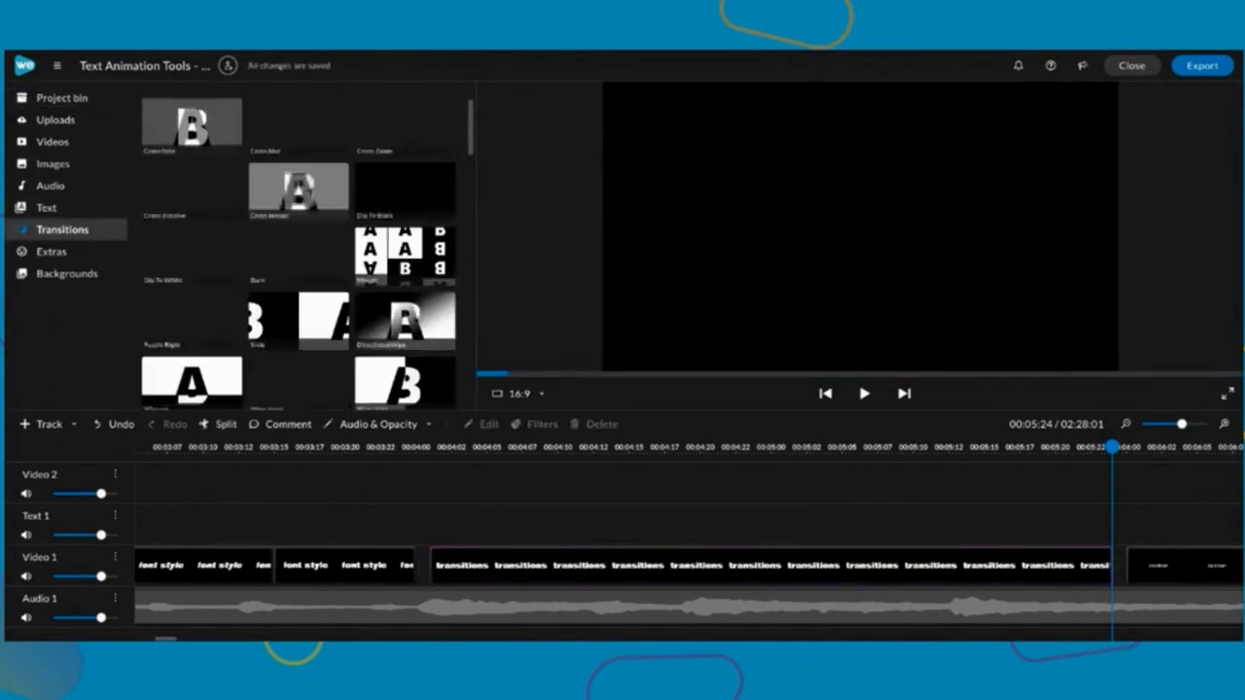
pyautogui.scroll(-10, 361, 316)
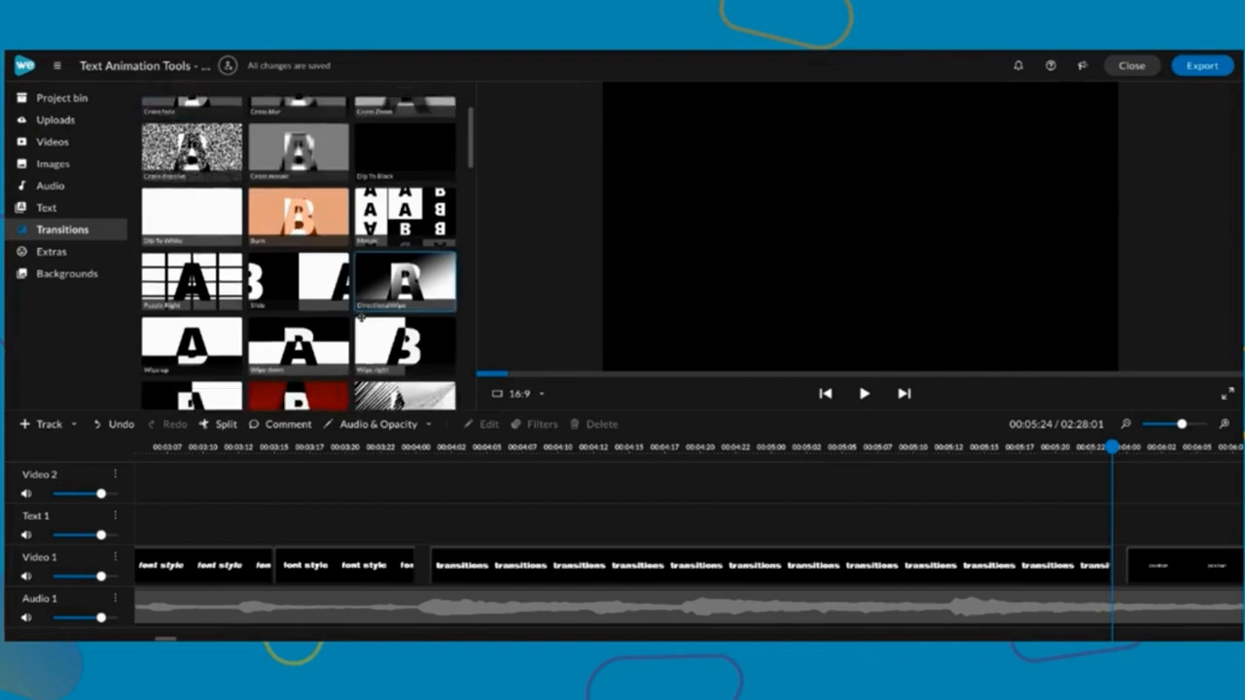
pyautogui.scroll(-5, 361, 316)
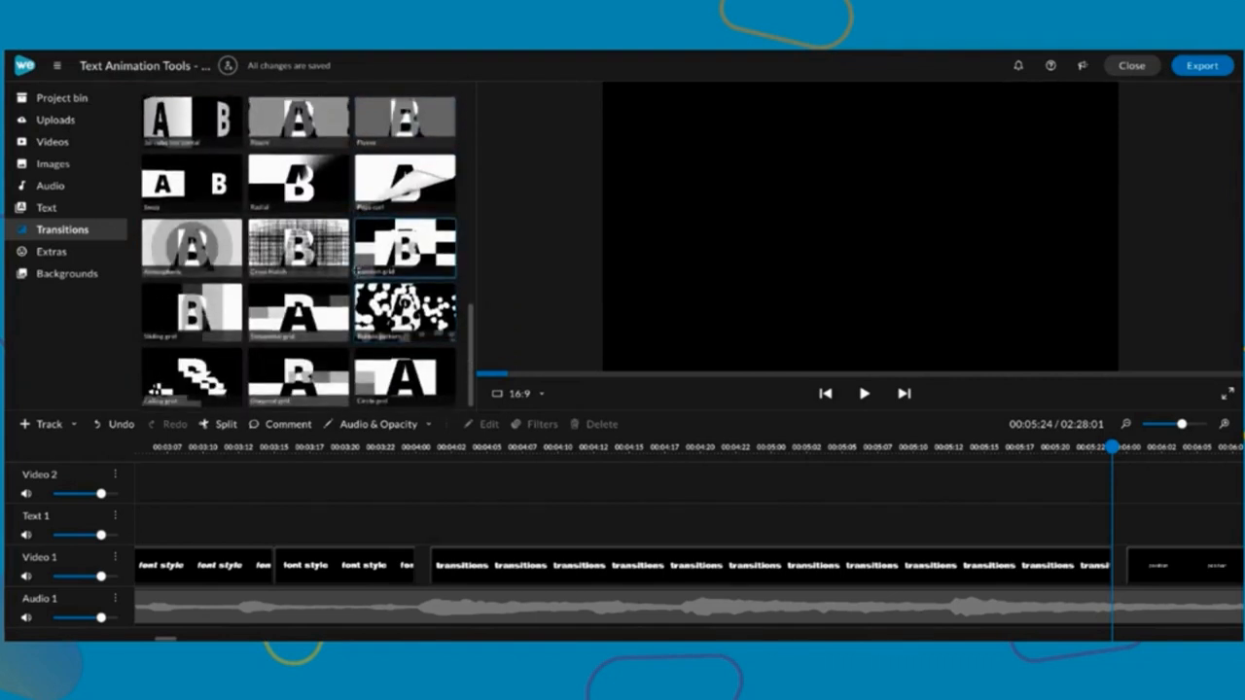
pyautogui.scroll(15, 404, 243)
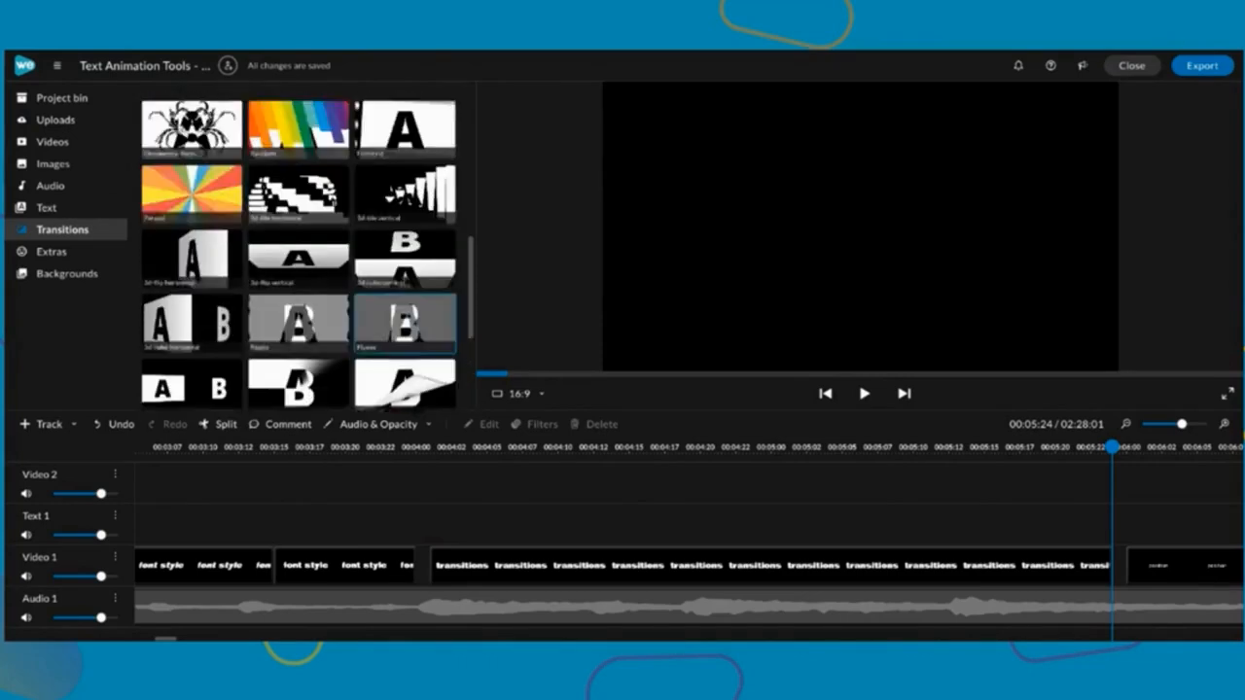
pyautogui.scroll(-10, 404, 243)
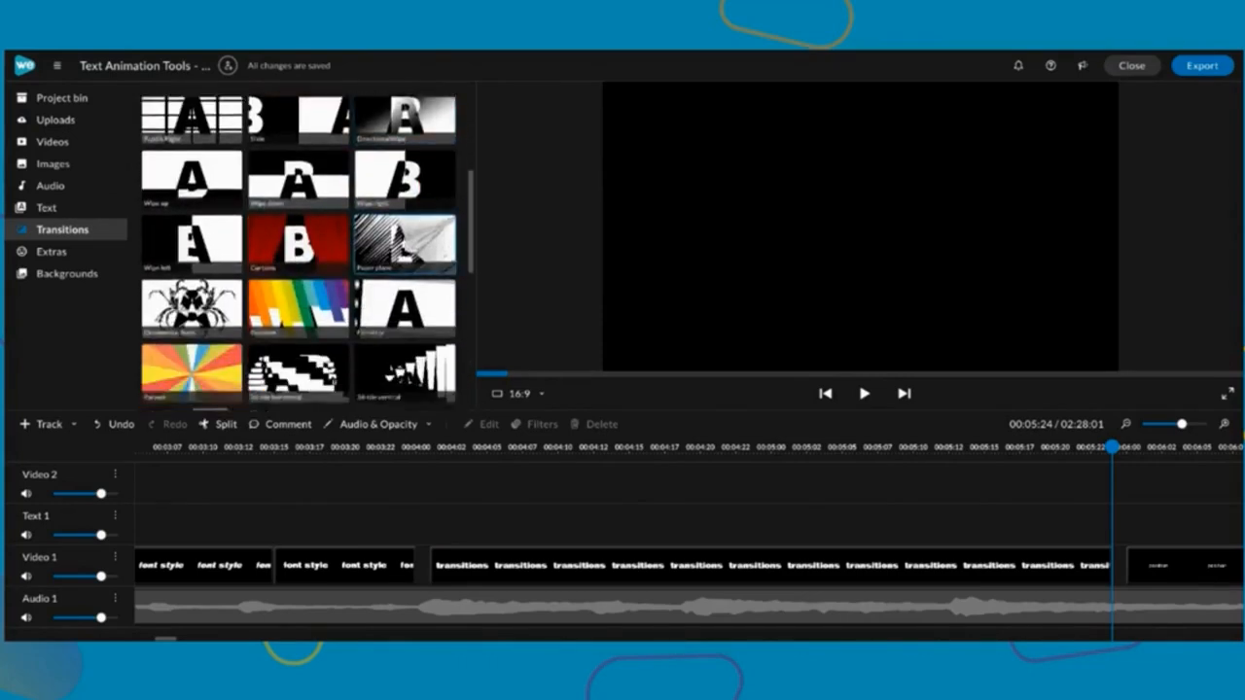
pyautogui.scroll(-1, 294, 258)
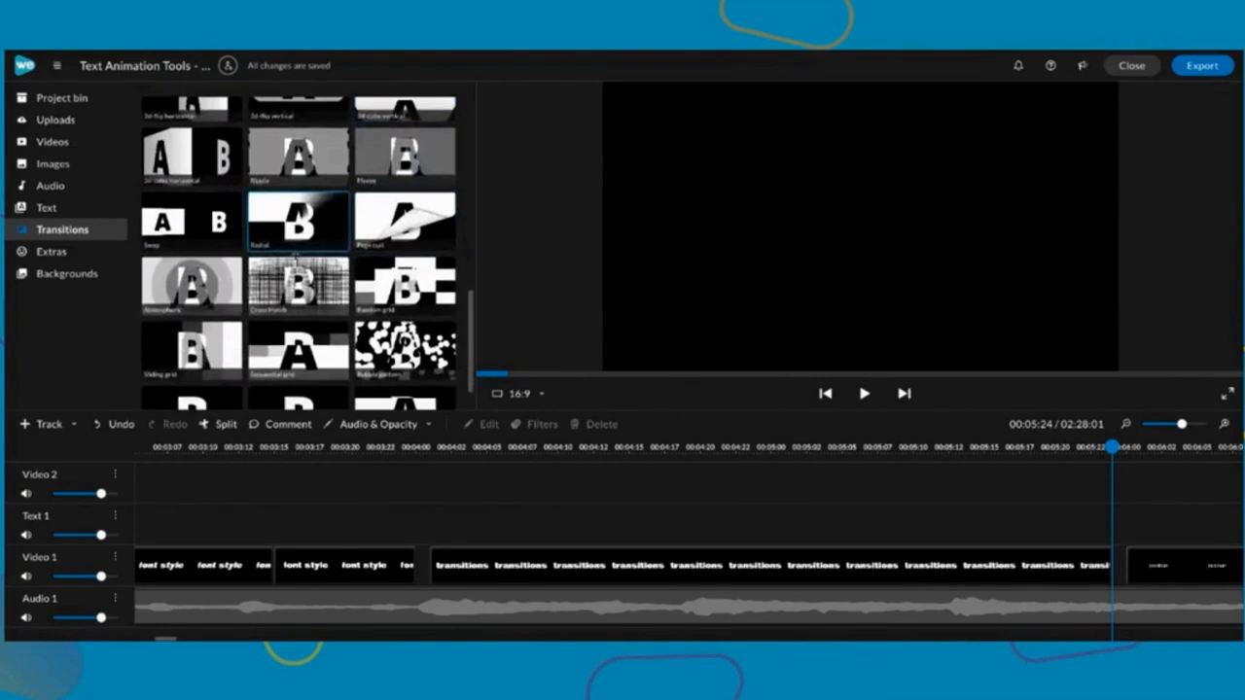
pyautogui.scroll(-1, 293, 259)
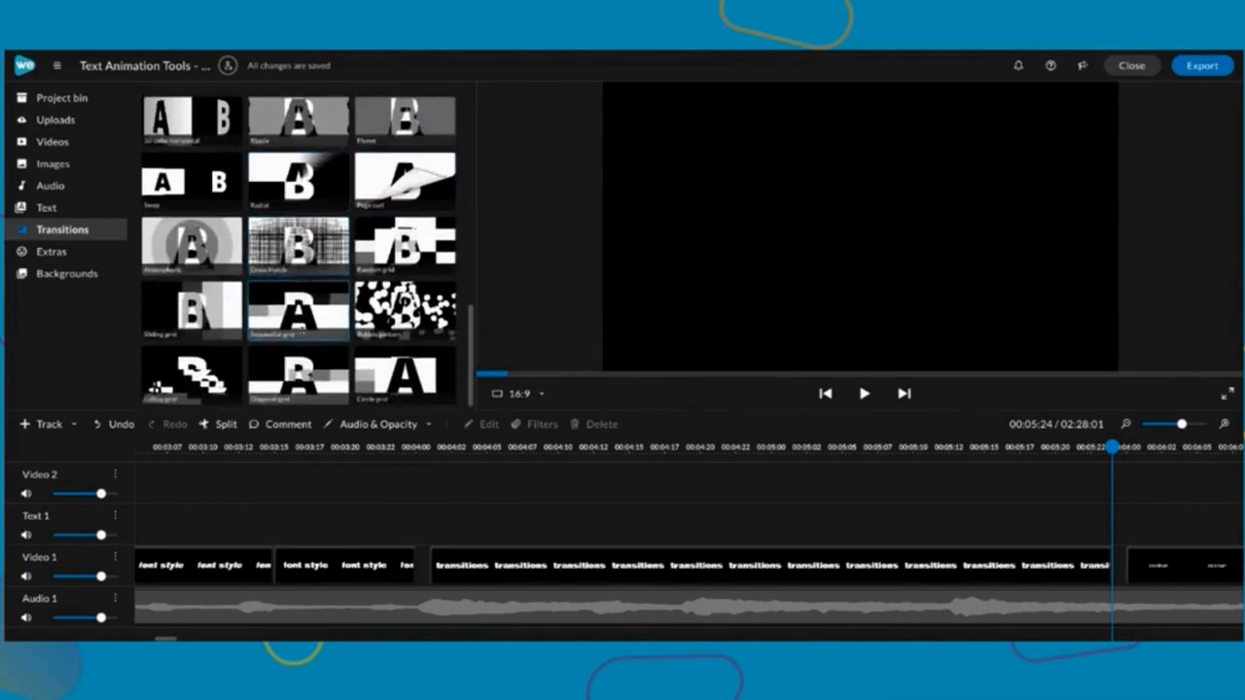
pyautogui.scroll(1, 311, 196)
pyautogui.scroll(-1, 297, 262)
pyautogui.click(292, 315)
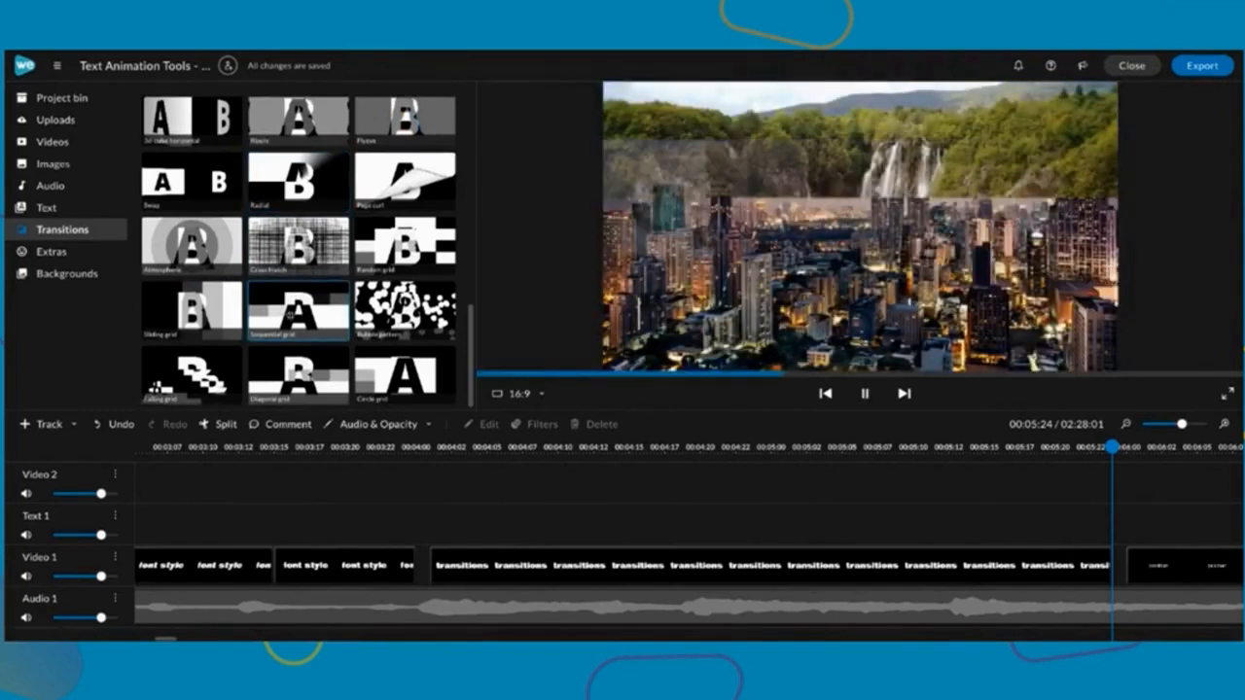
pyautogui.moveTo(291, 315); pyautogui.dragTo(452, 565)
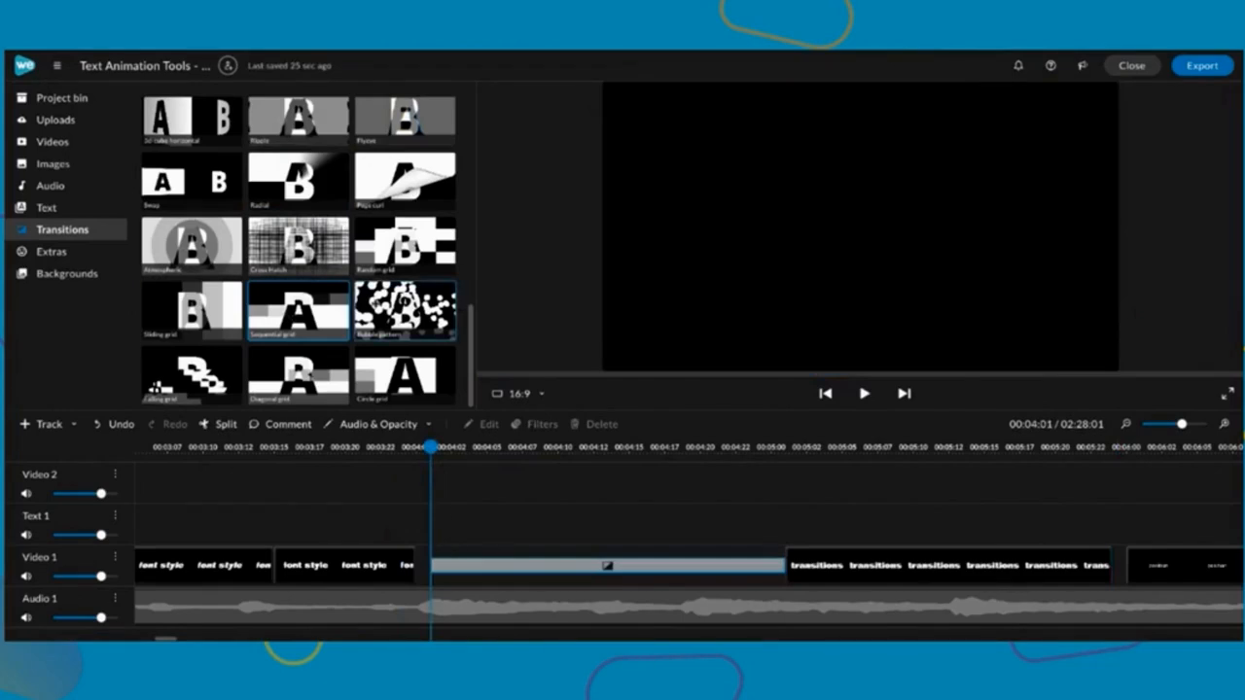
# Move the "transitions" clip with its transition to the Video 2 track and extend the clip's end to 00:05:23
pyautogui.moveTo(379, 292); pyautogui.dragTo(330, 276)
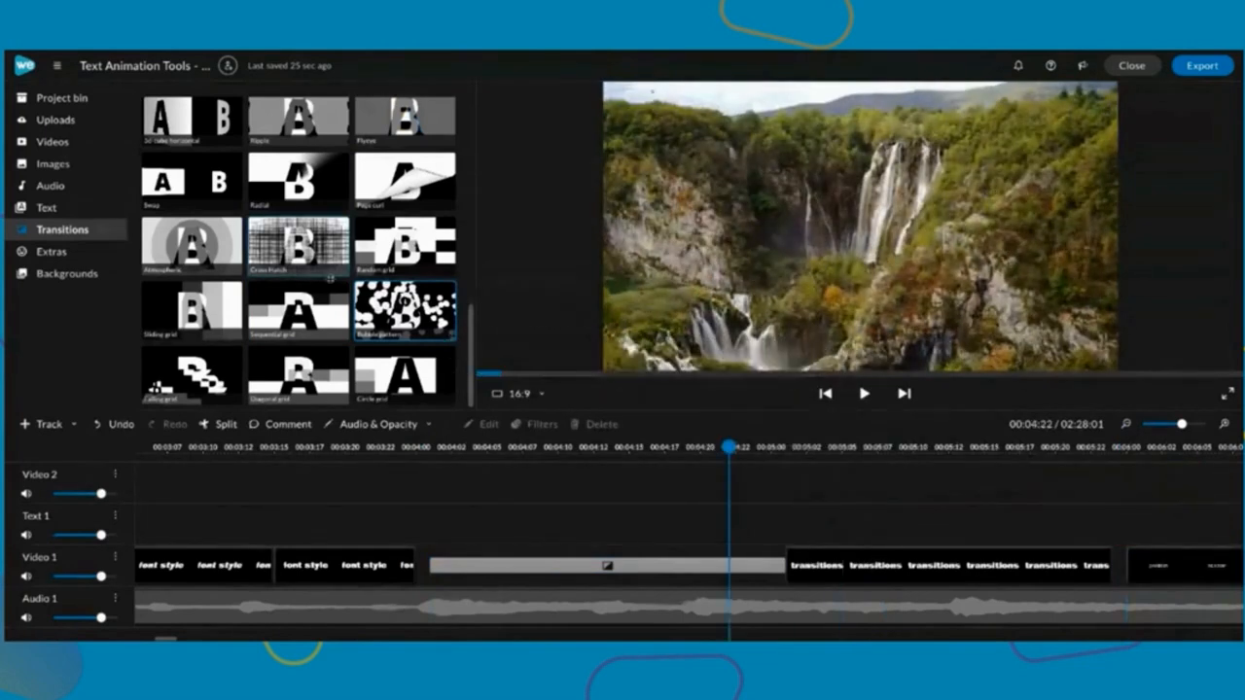
pyautogui.moveTo(587, 517); pyautogui.dragTo(720, 477)
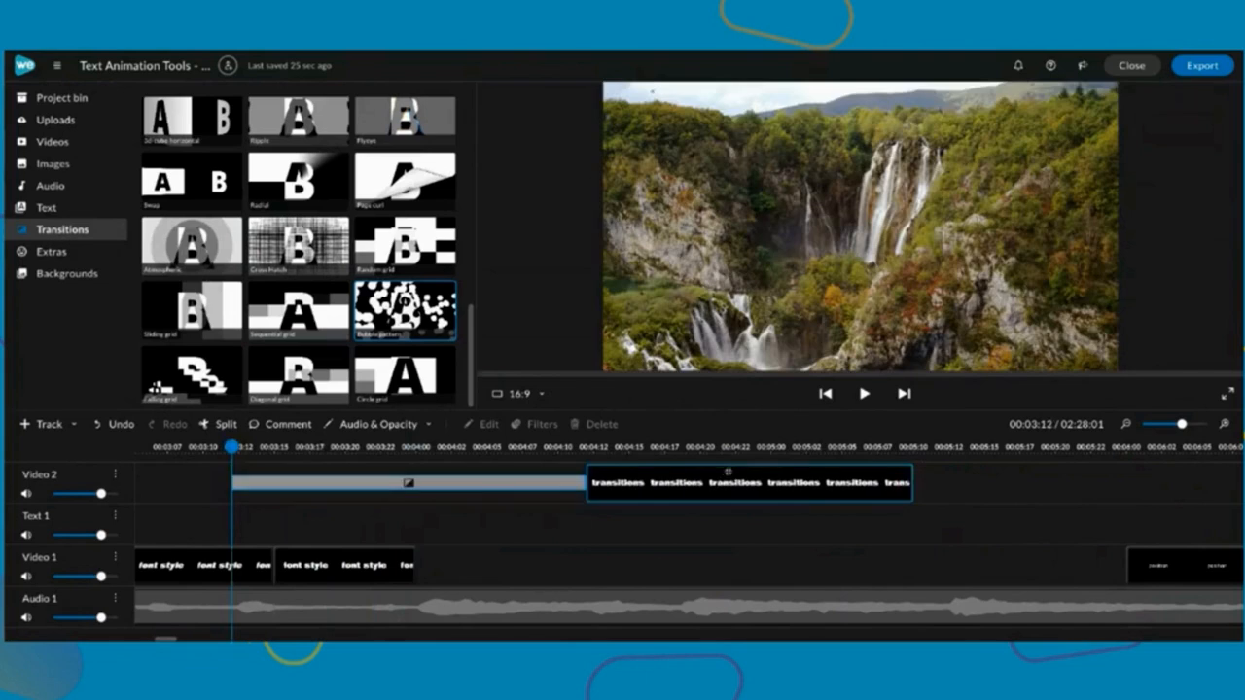
pyautogui.click(872, 487)
pyautogui.moveTo(911, 483); pyautogui.dragTo(1092, 483)
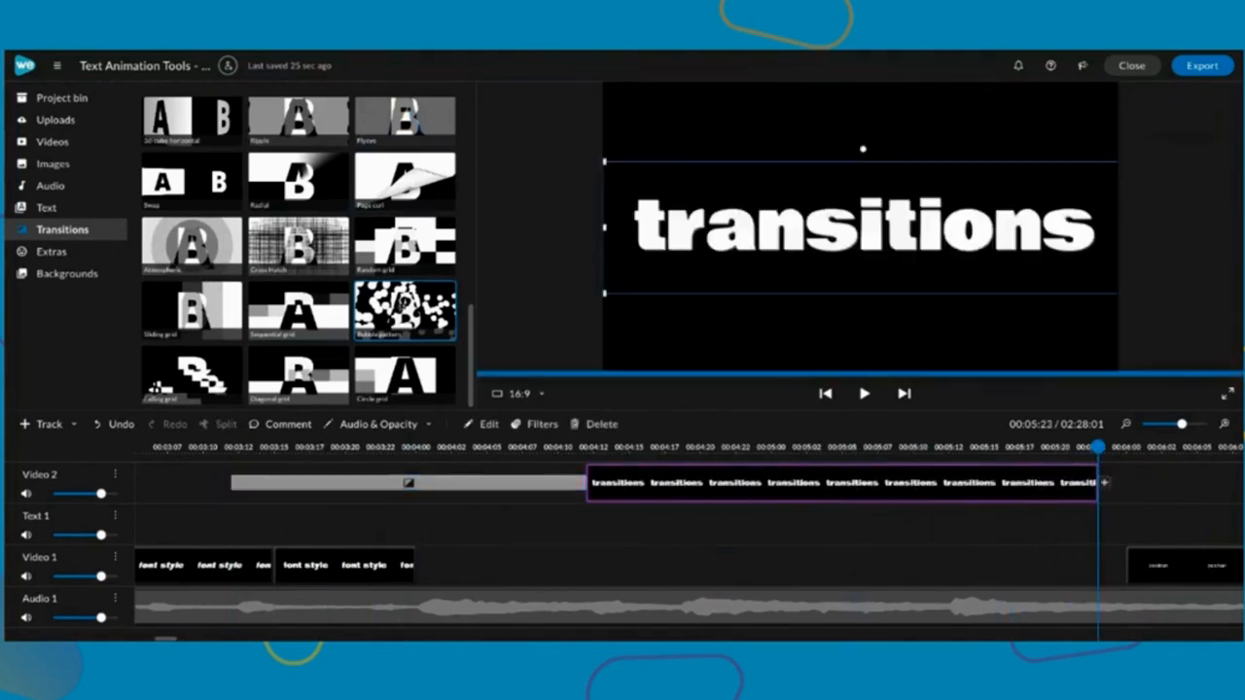
# Add the Bubble pattern transition to the end of the "transitions" clip and shift the whole group to start at 00:03:19
pyautogui.click(402, 303)
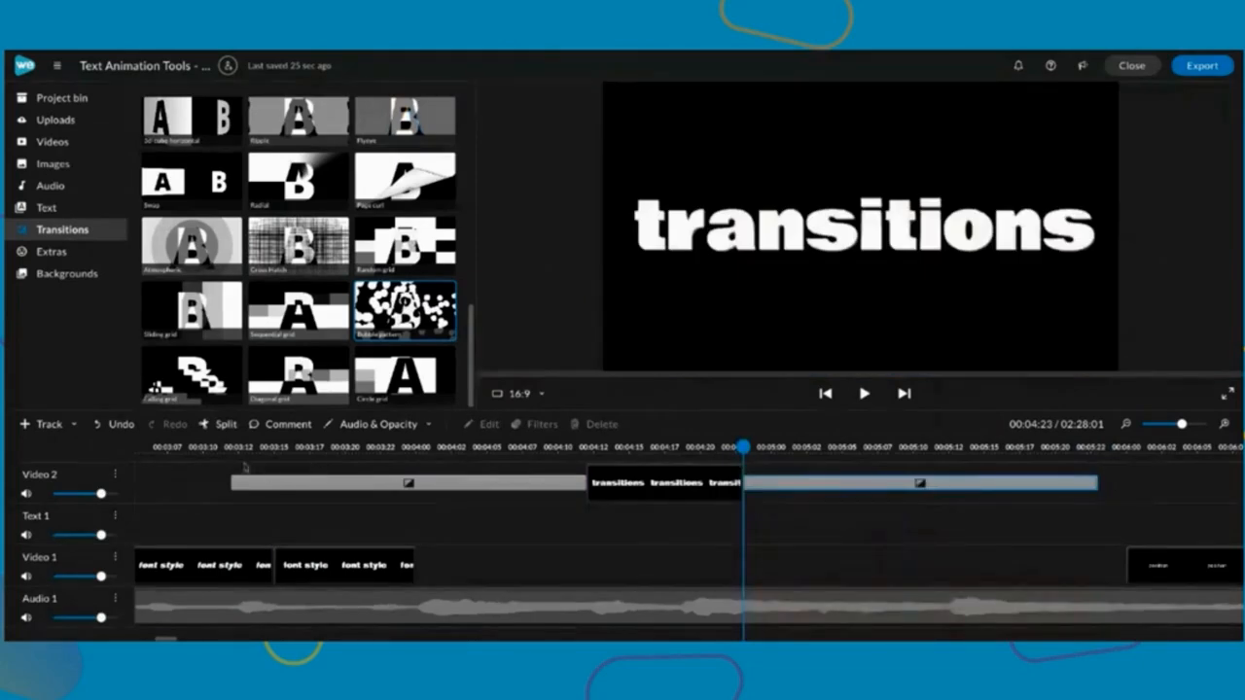
pyautogui.click(225, 447)
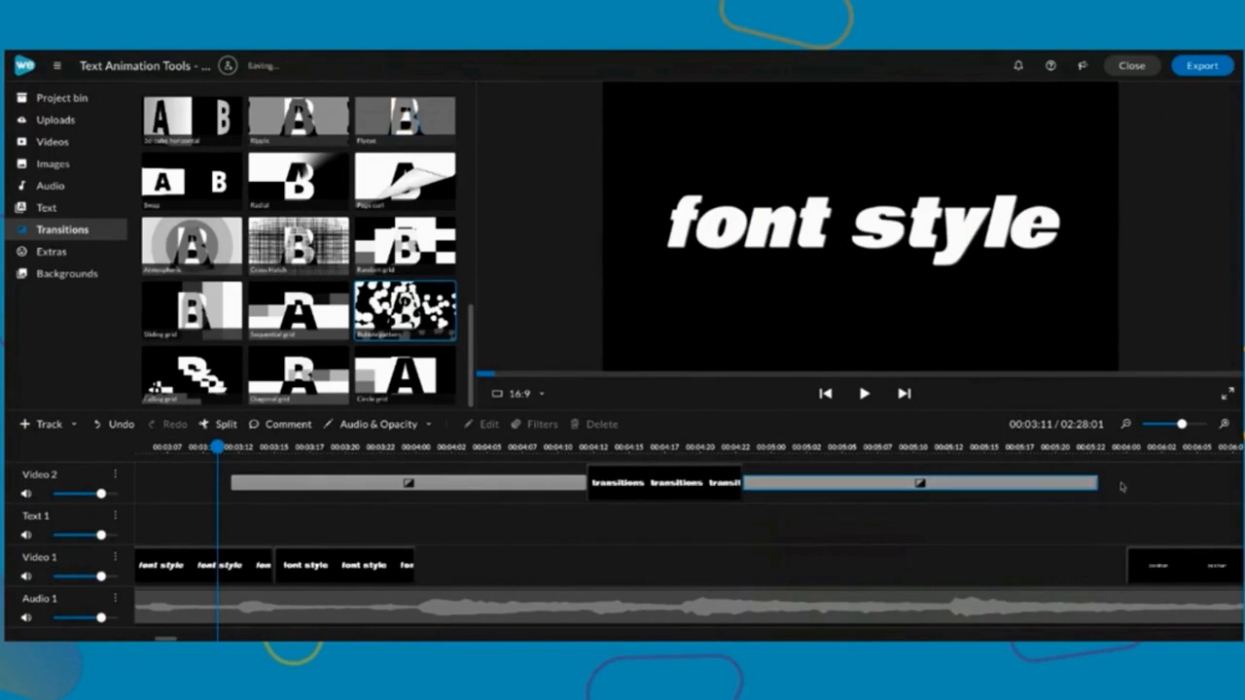
pyautogui.moveTo(673, 480); pyautogui.dragTo(737, 480)
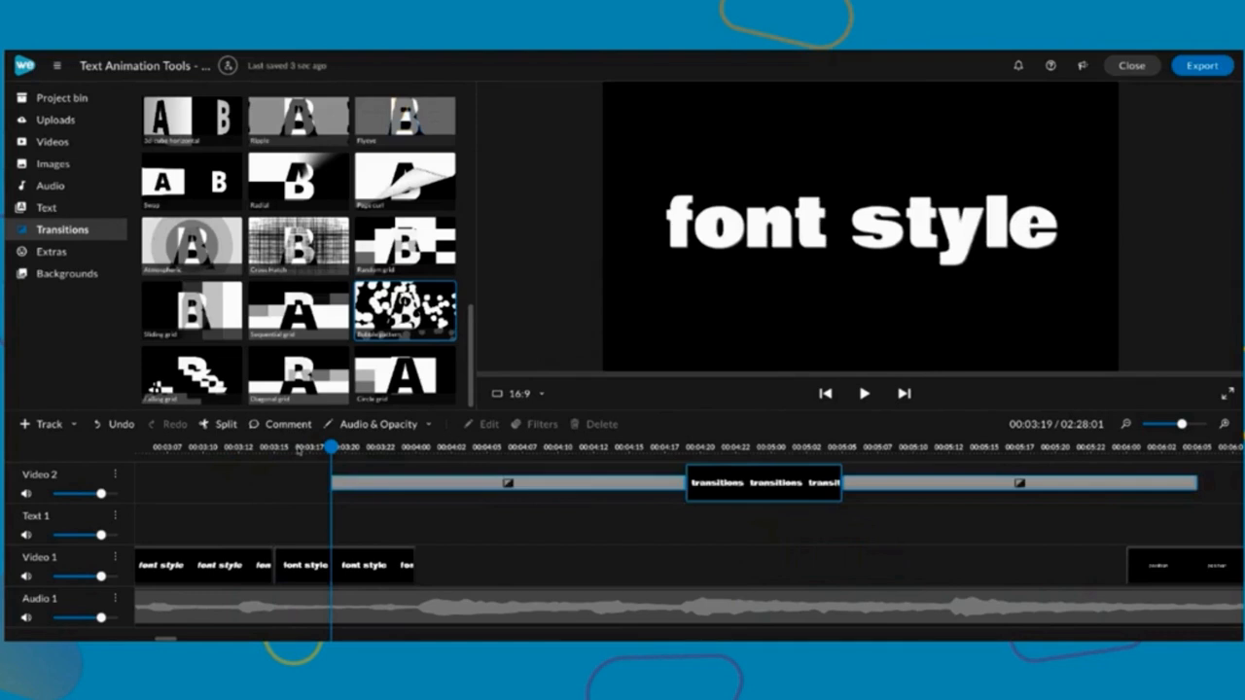
# Play back the "transitions" clip with its opening and closing transitions up to the "position" clip
pyautogui.press('space')
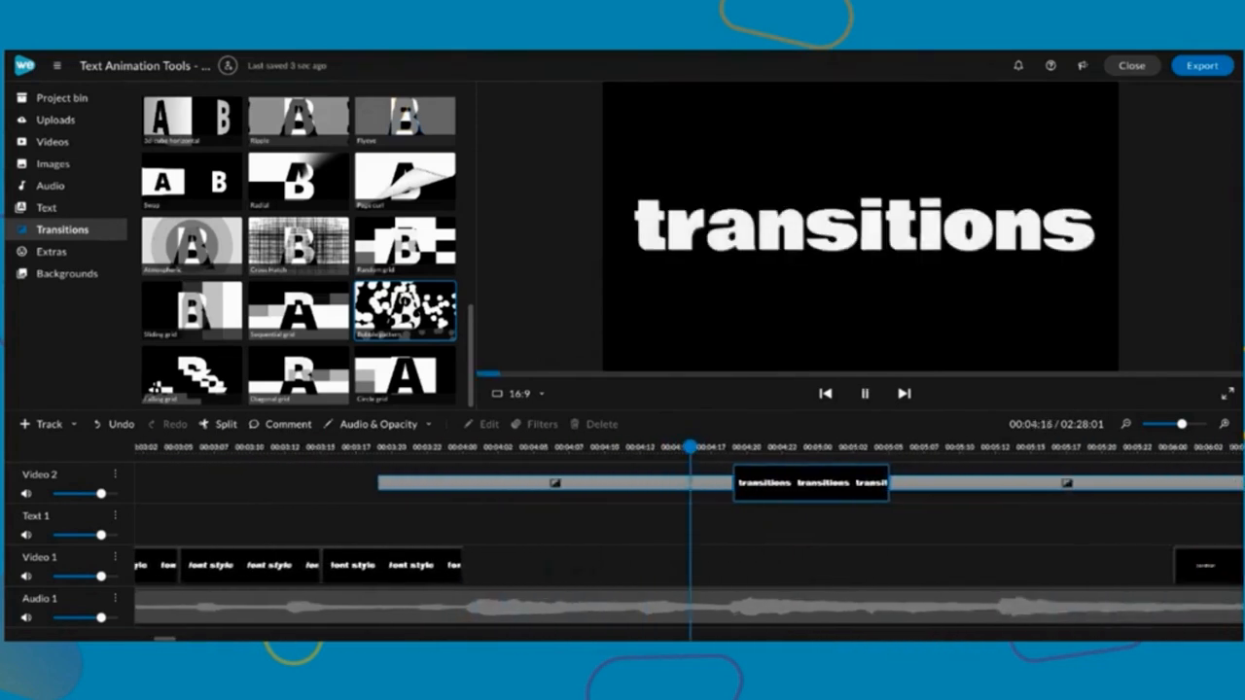
pyautogui.press('space')
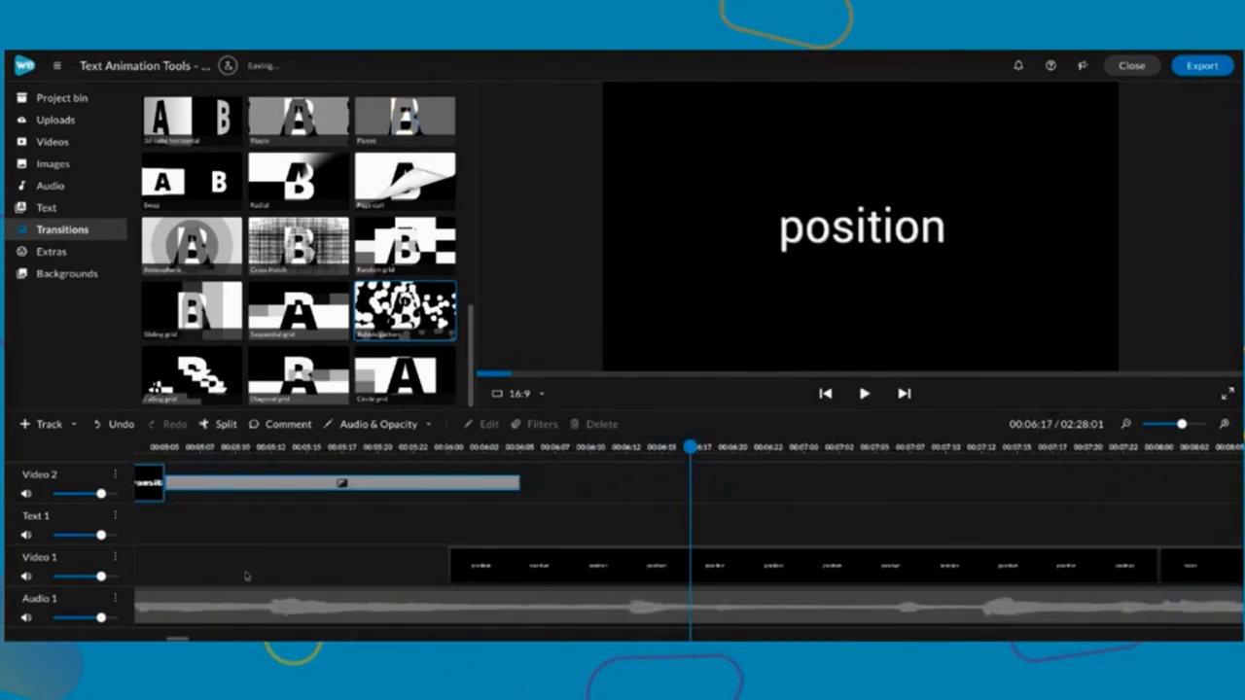
pyautogui.hscroll(-10, 245, 572)
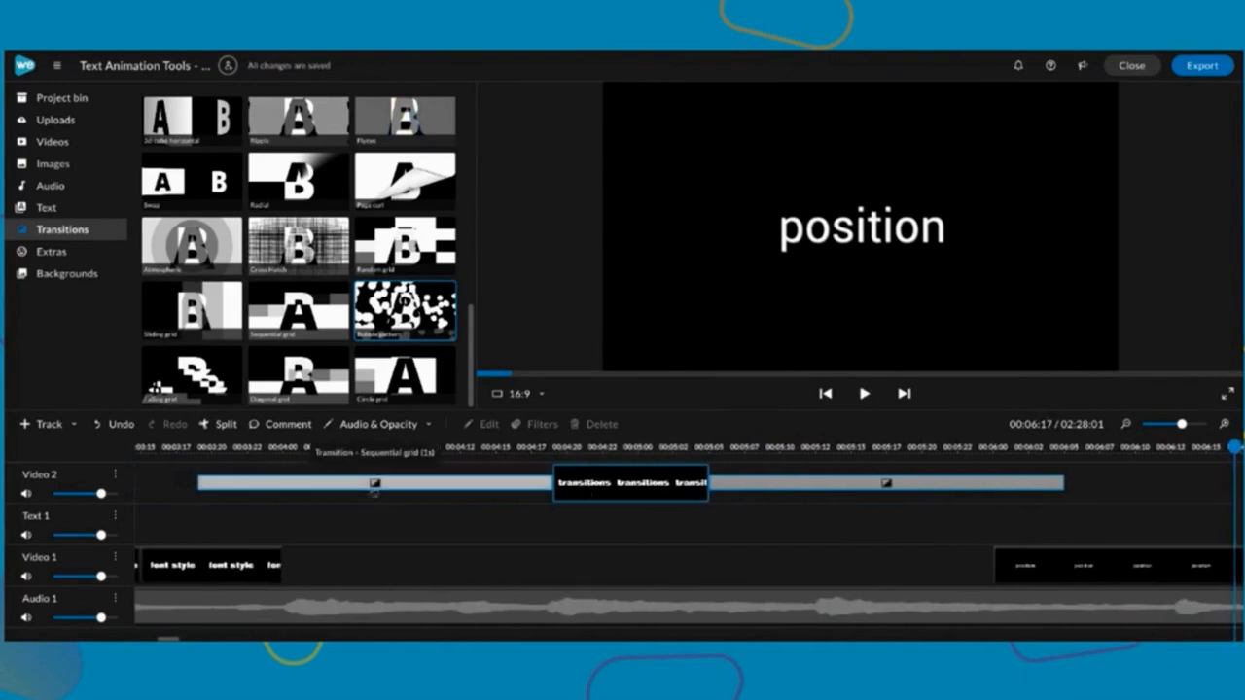
# Set the duration of the Sequential grid transition before the "transitions" clip to 0.4 seconds
pyautogui.click(375, 482)
pyautogui.write('.3')
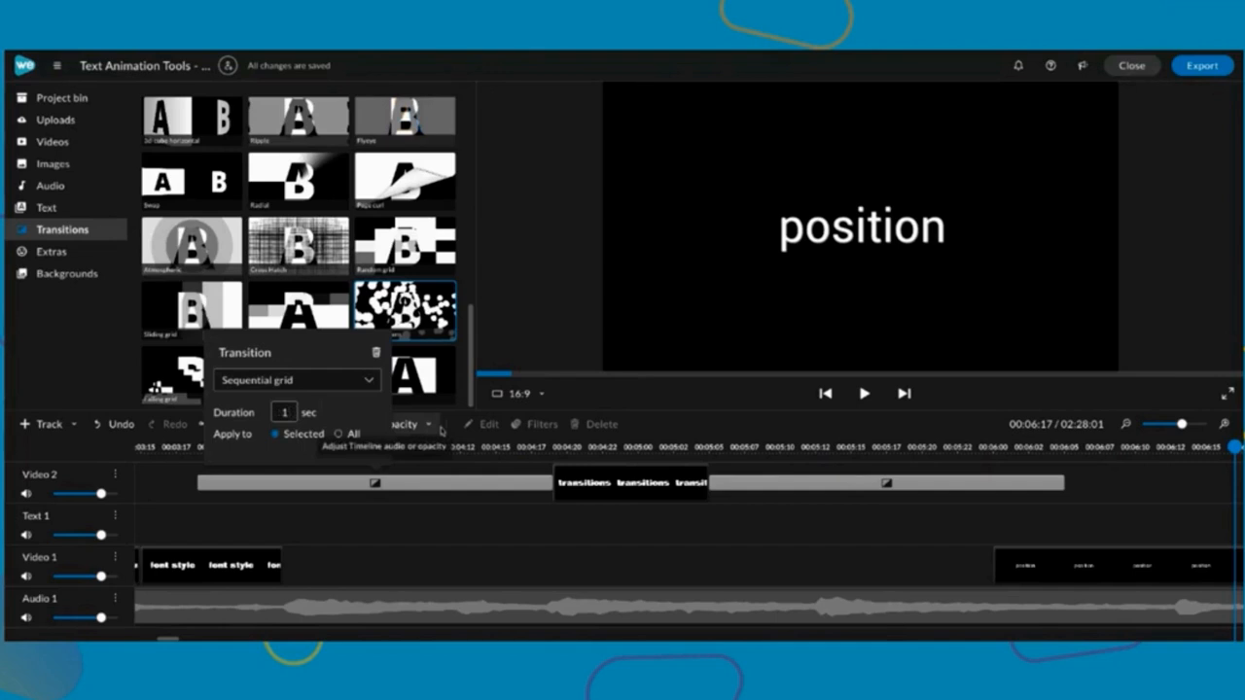
pyautogui.write('.36')
pyautogui.press('BackSpace')
pyautogui.press('BackSpace')
pyautogui.press('BackSpace')
pyautogui.press('BackSpace')
pyautogui.write('0.4')
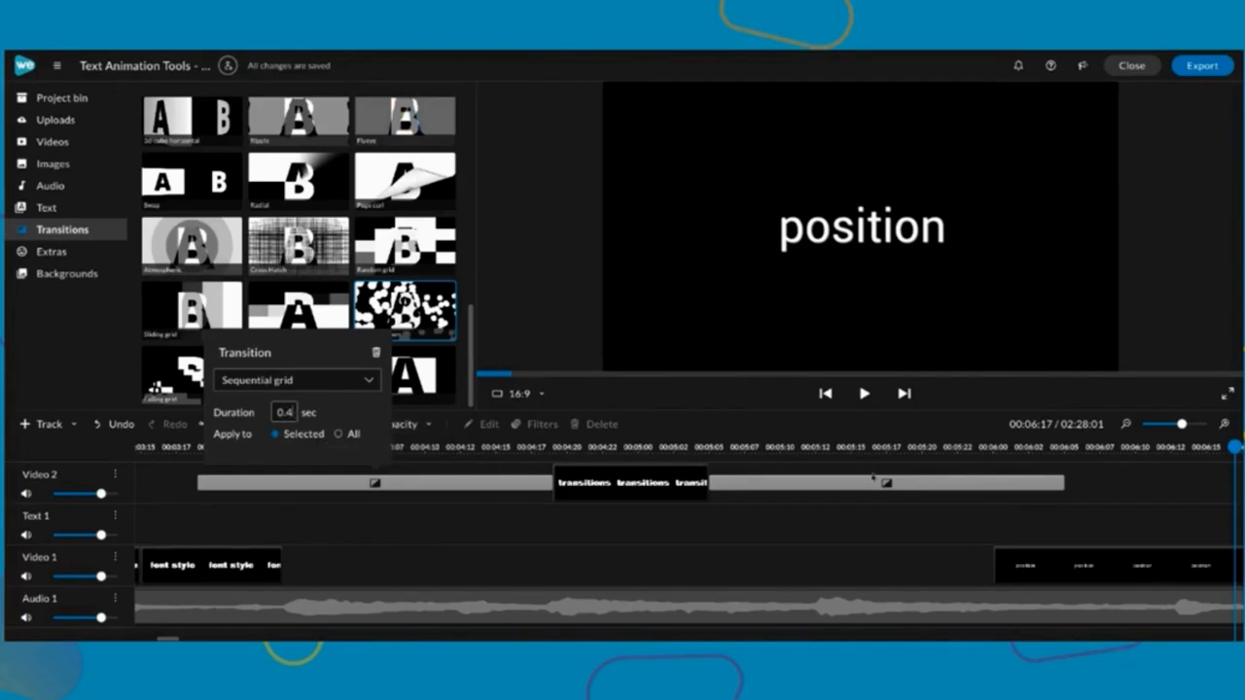
pyautogui.click(894, 486)
# Set the duration of the Bubble pattern transition after the "transitions" clip to 0.5 seconds
pyautogui.click(886, 482)
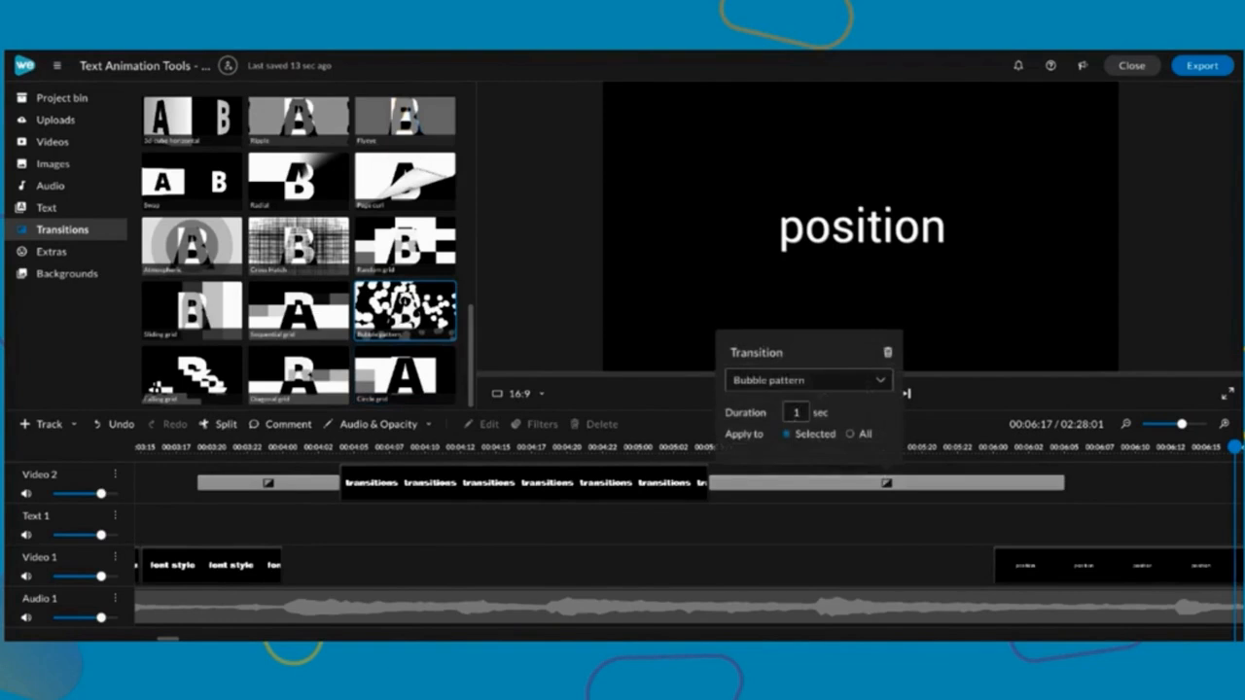
pyautogui.write('.9.8')
pyautogui.click(812, 563)
pyautogui.click(199, 447)
pyautogui.moveTo(200, 447); pyautogui.dragTo(163, 447)
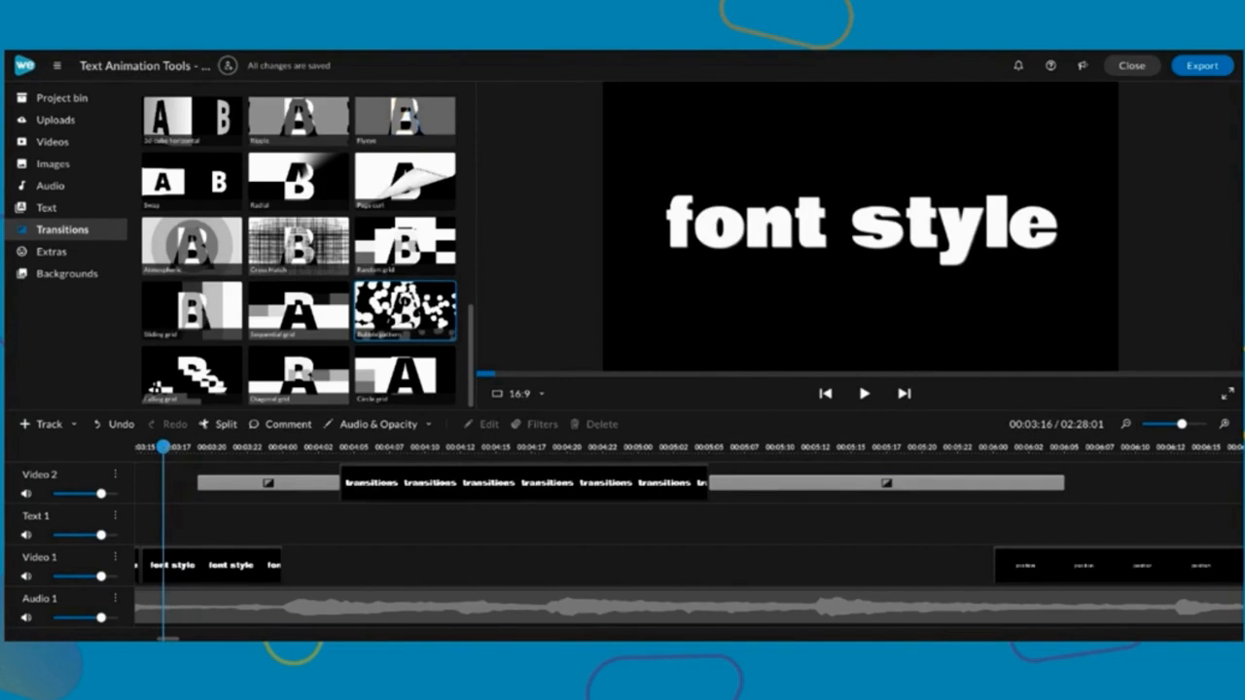
pyautogui.click(886, 482)
pyautogui.write('.5')
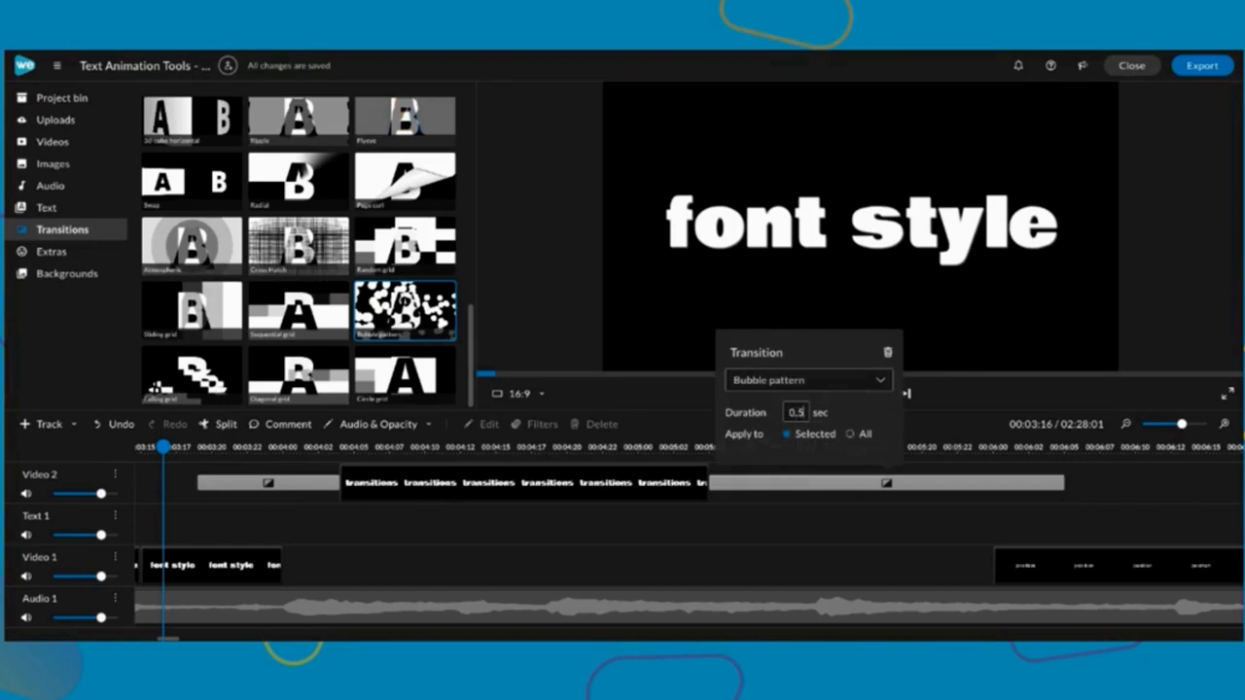
pyautogui.click(823, 536)
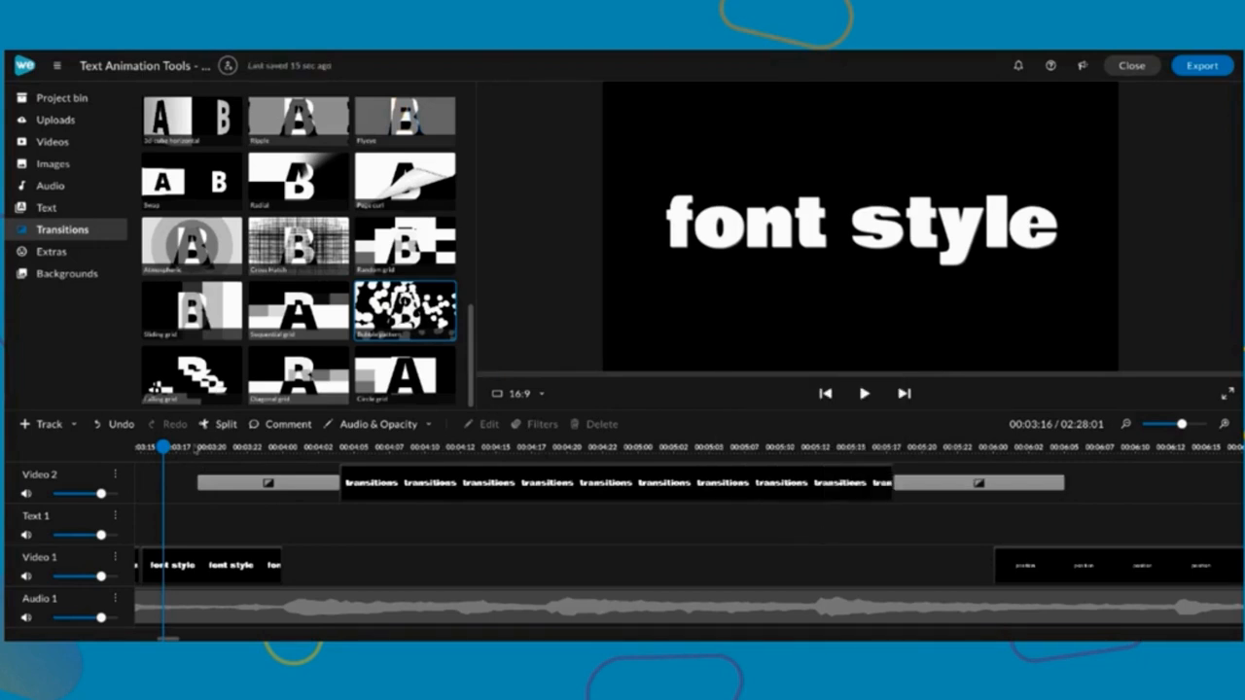
# Trim both ends of the "transitions" clip and move it with its transitions to the Video 1 track, between "font style" and "position"
pyautogui.click(389, 485)
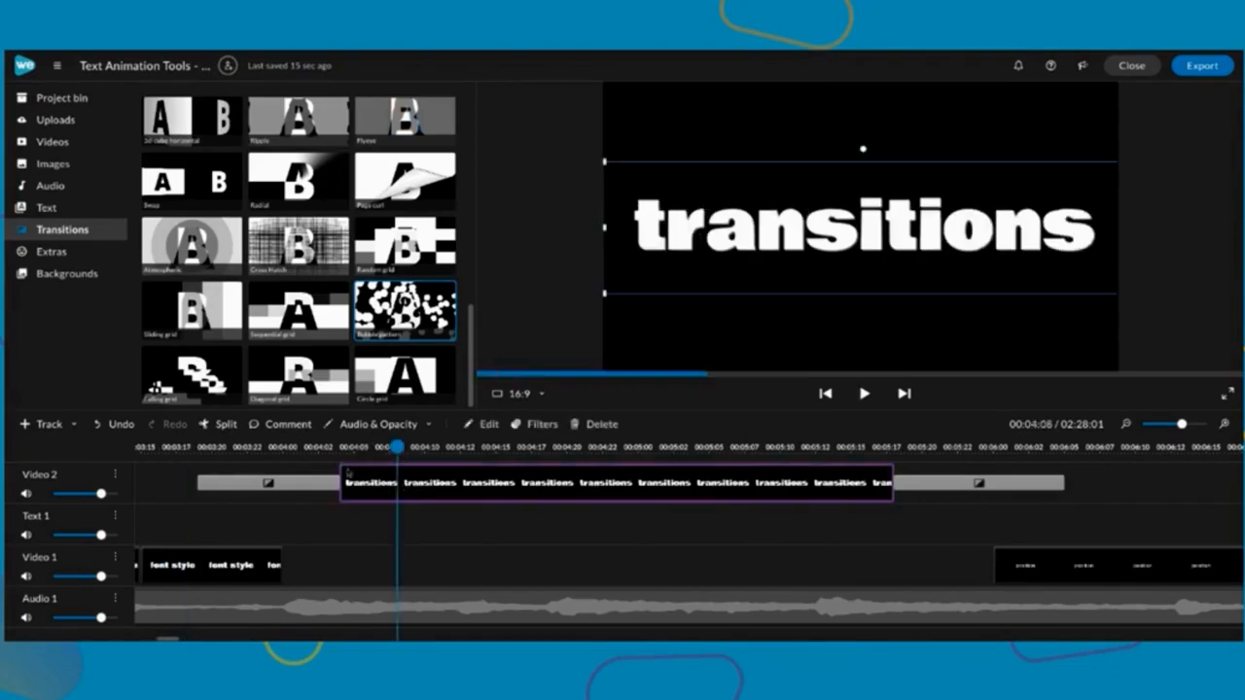
pyautogui.moveTo(340, 467); pyautogui.dragTo(440, 466)
pyautogui.moveTo(891, 482); pyautogui.dragTo(765, 482)
pyautogui.click(985, 502)
pyautogui.moveTo(623, 482); pyautogui.dragTo(650, 564)
# Play back the shortened "transitions" sequence from 00:03:22 into the "position" clip
pyautogui.moveTo(312, 447); pyautogui.dragTo(252, 446)
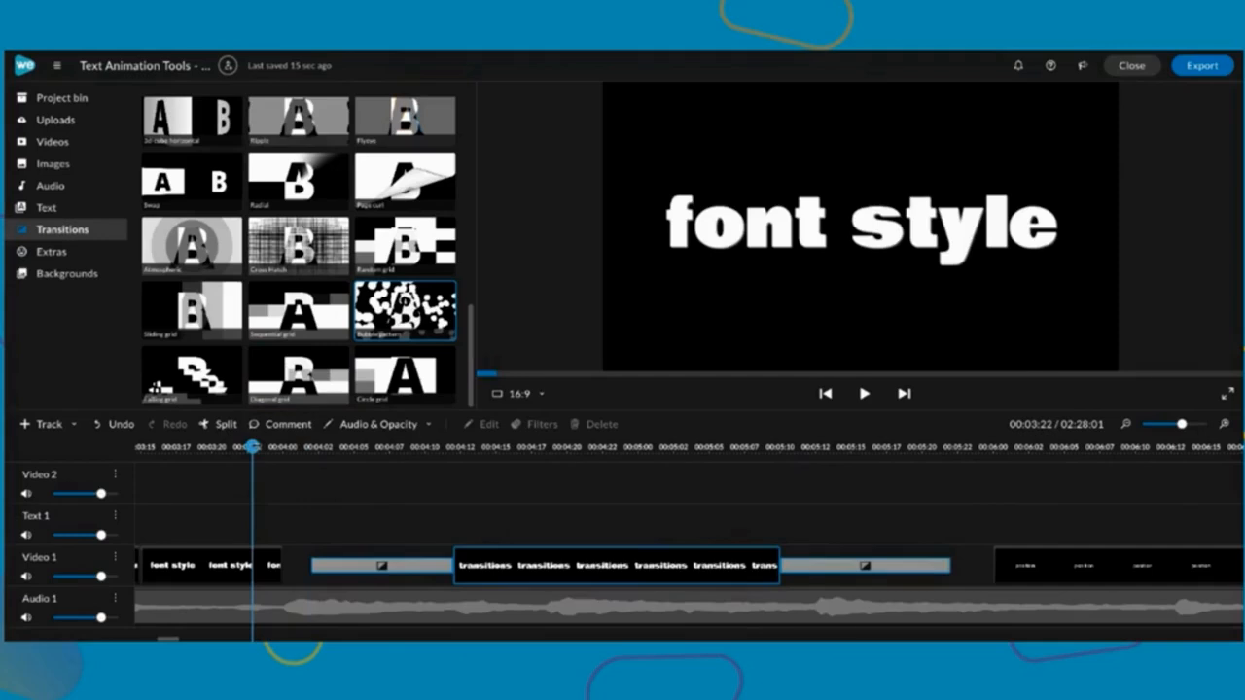
pyautogui.press('space')
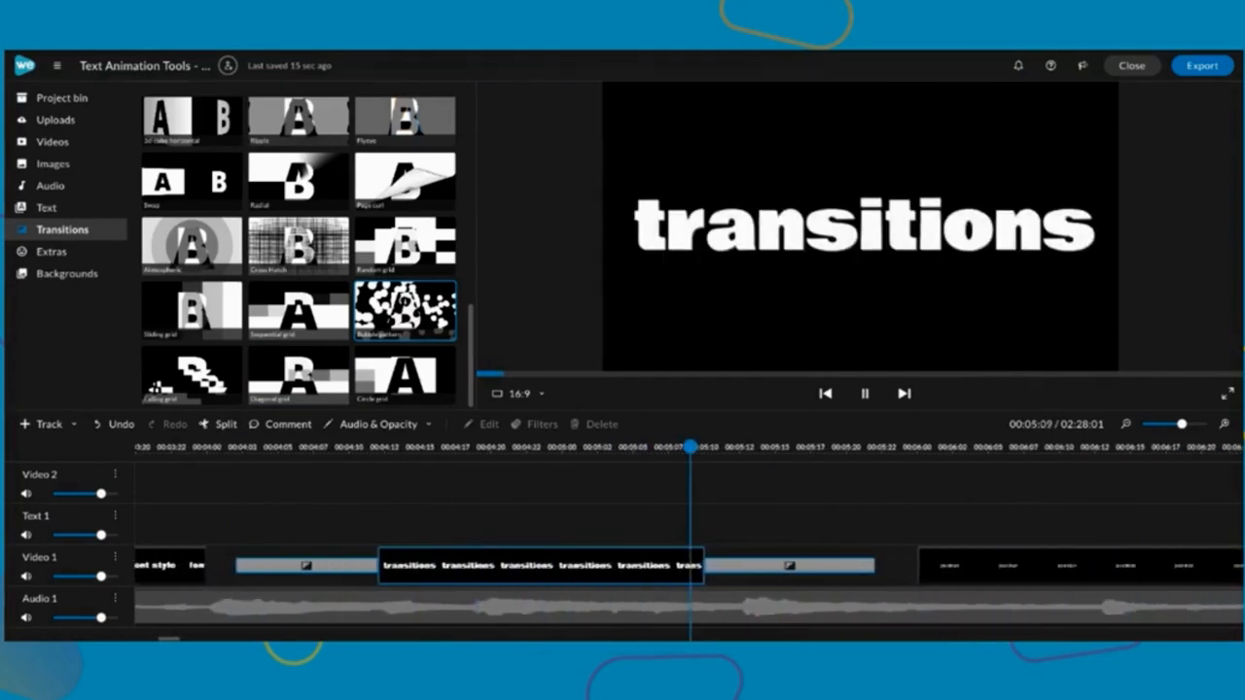
pyautogui.press('space')
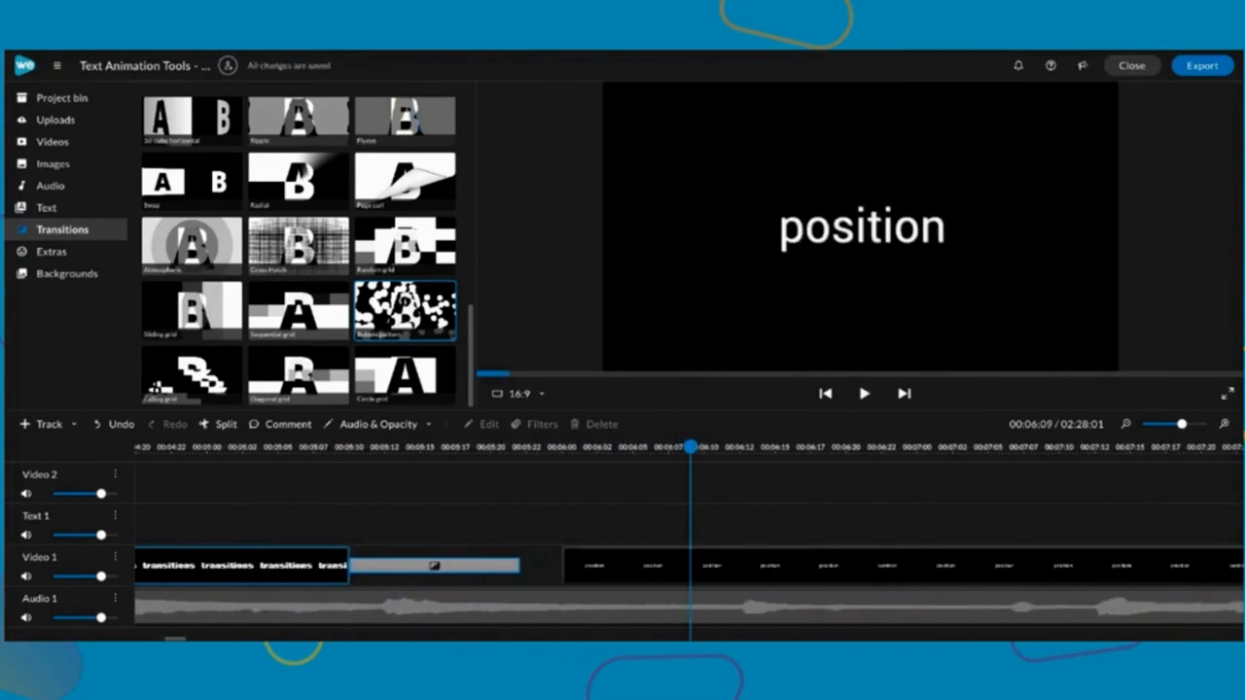
pyautogui.scroll(5, 320, 341)
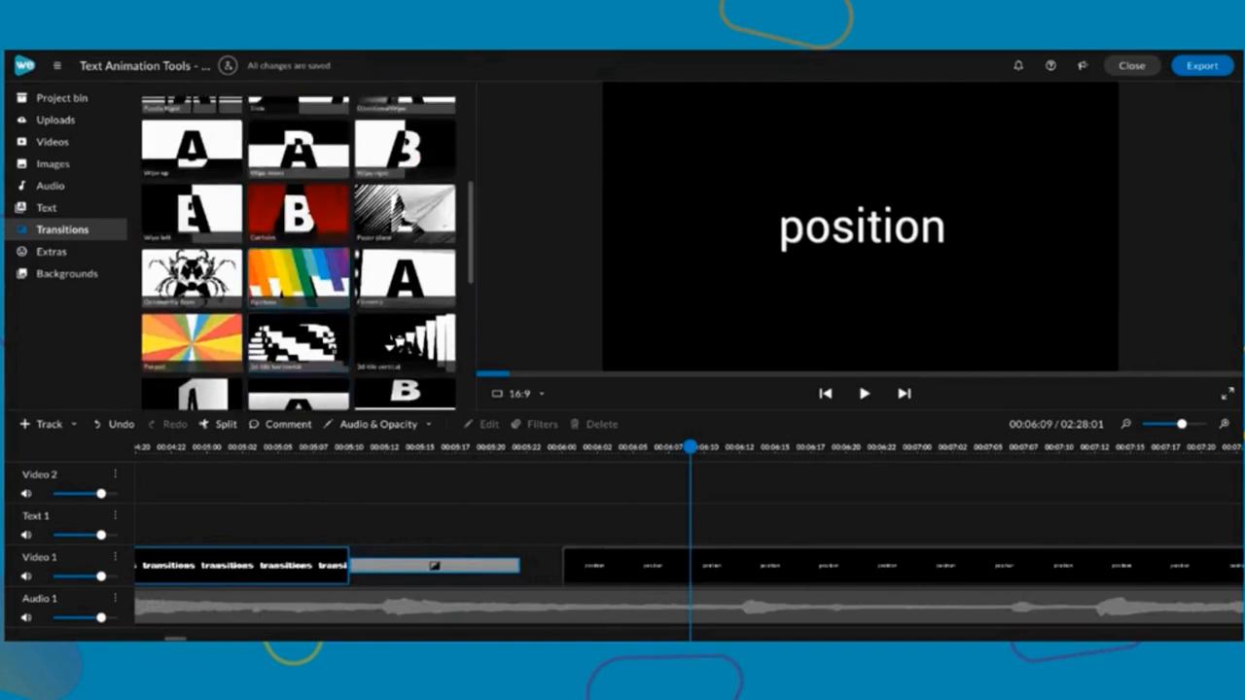
pyautogui.scroll(5, 297, 282)
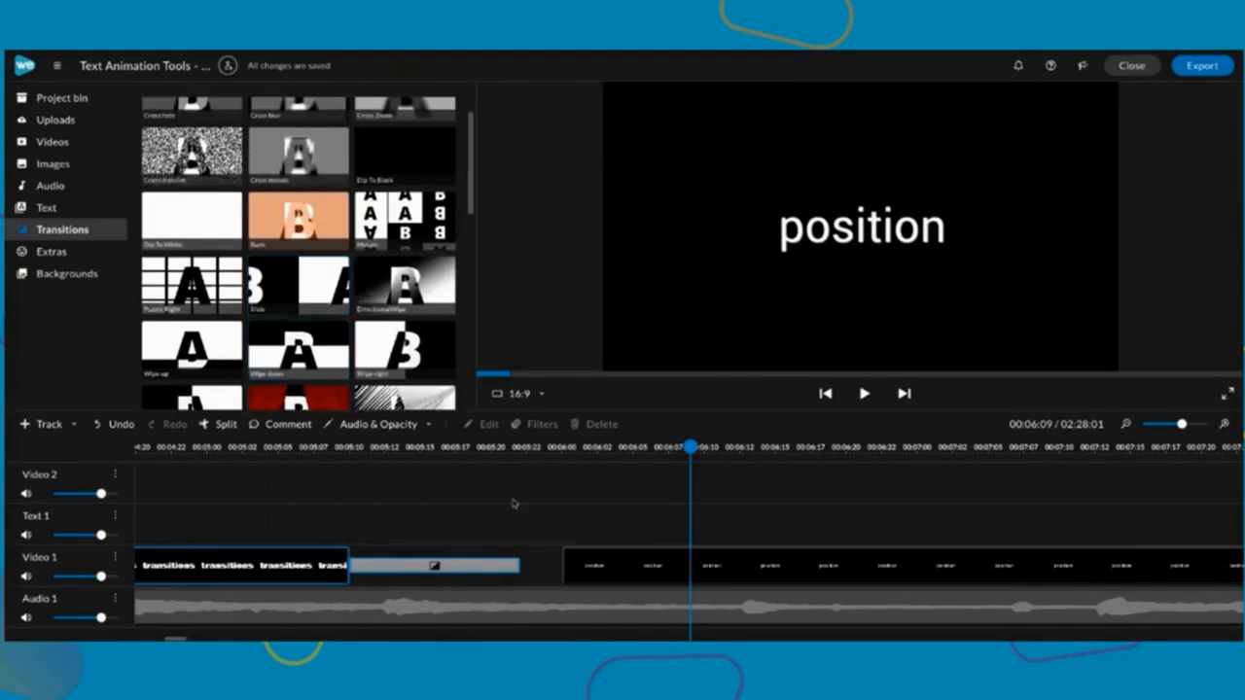
pyautogui.hscroll(4, 664, 569)
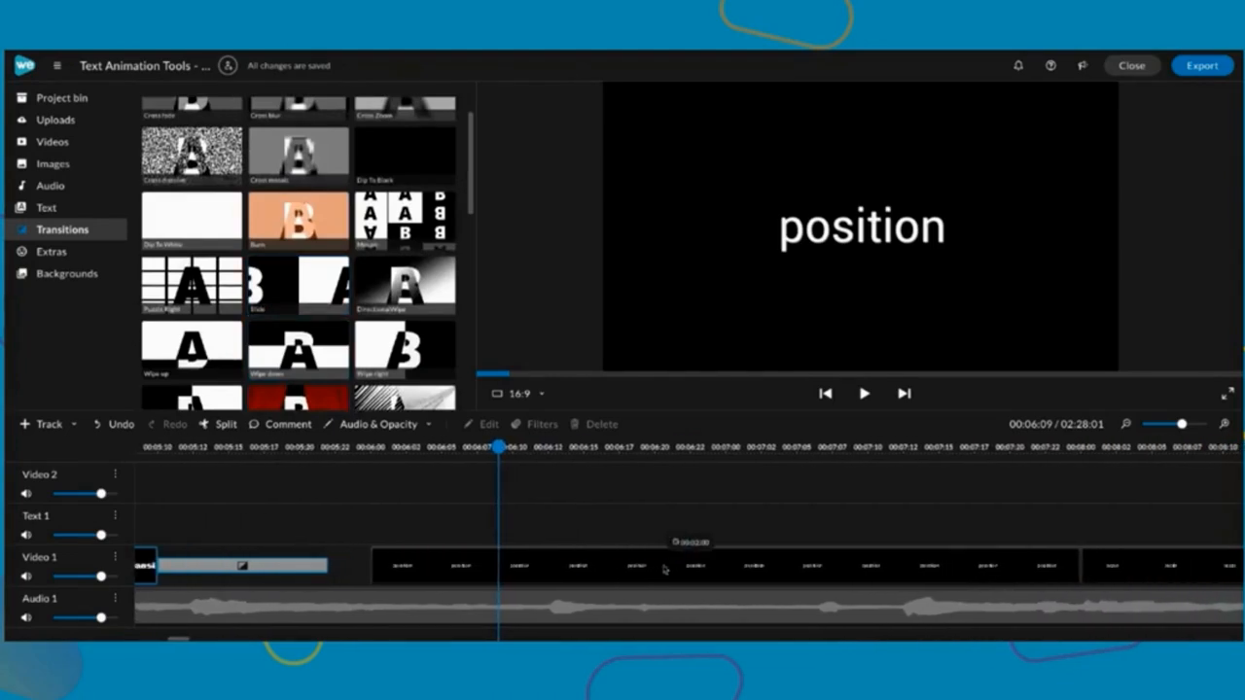
pyautogui.moveTo(641, 567); pyautogui.dragTo(625, 562)
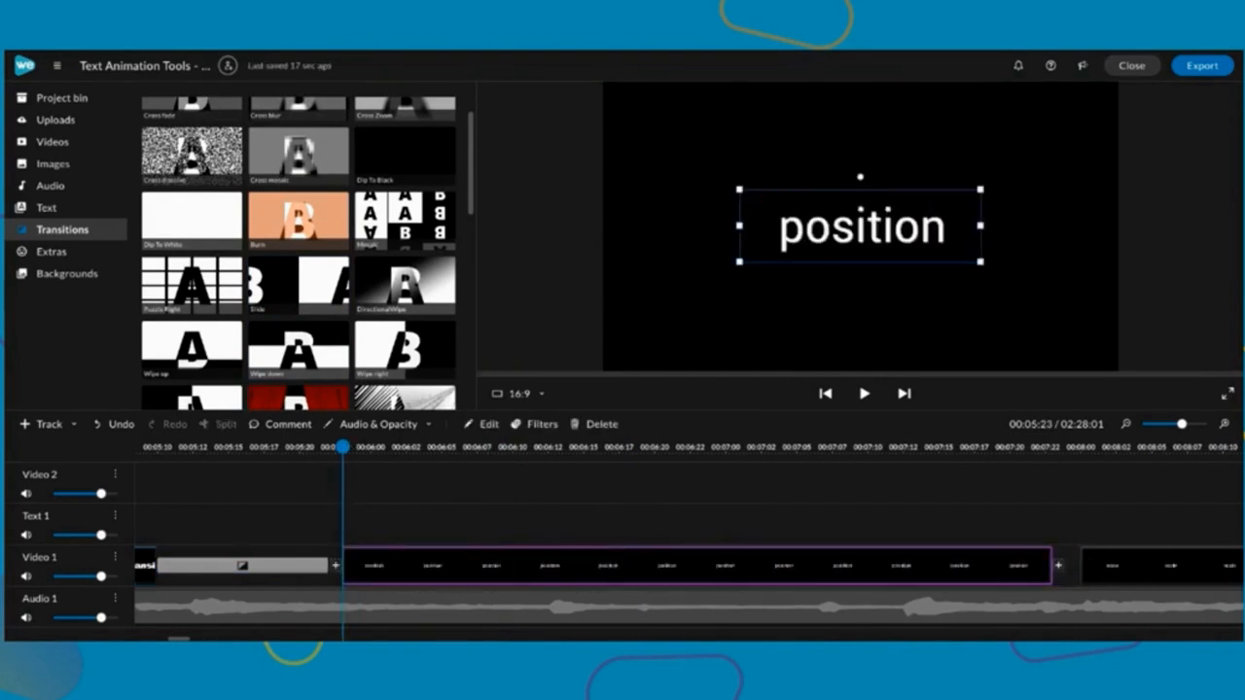
pyautogui.moveTo(630, 564); pyautogui.dragTo(658, 566)
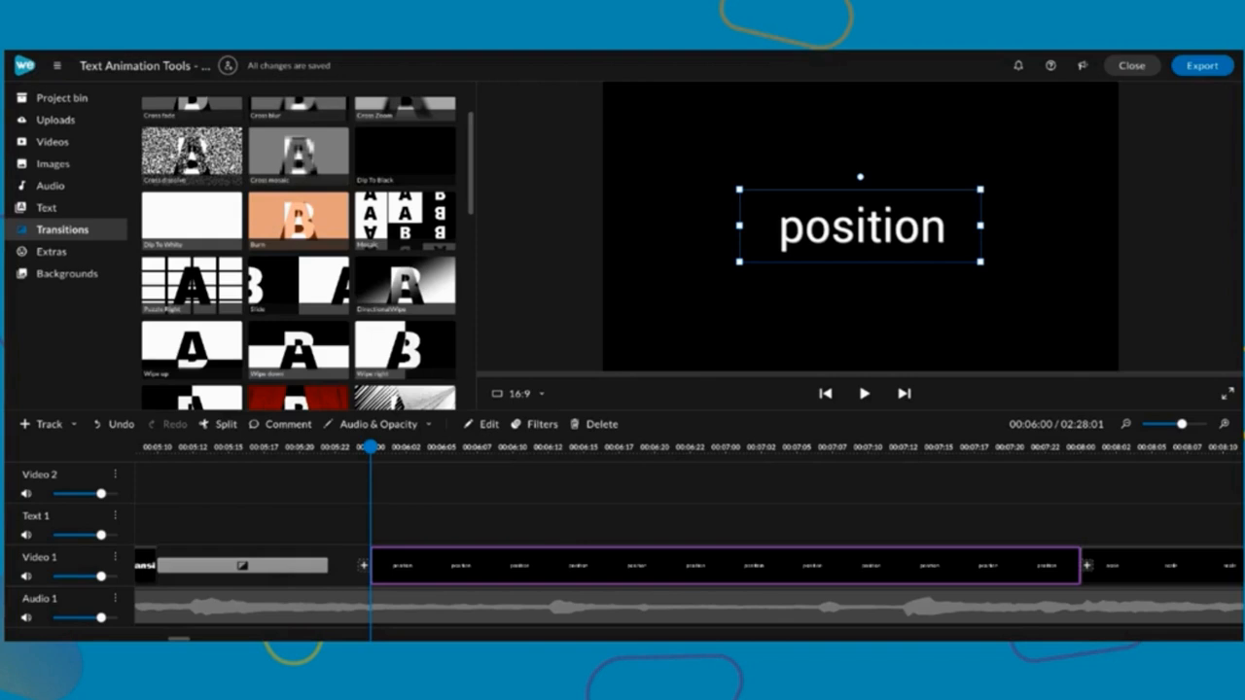
# Change the "position" clip's text to Bowlby One at size 250 and widen its text box to the full frame width
pyautogui.doubleClick(706, 569)
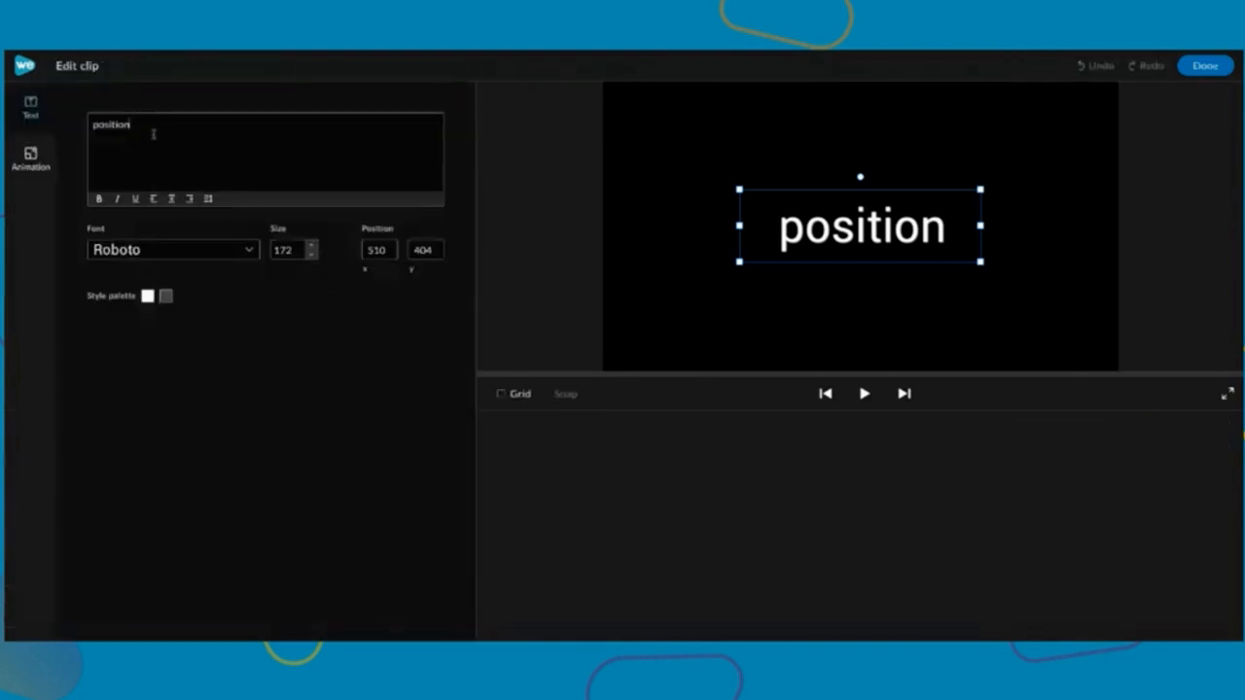
pyautogui.click(251, 255)
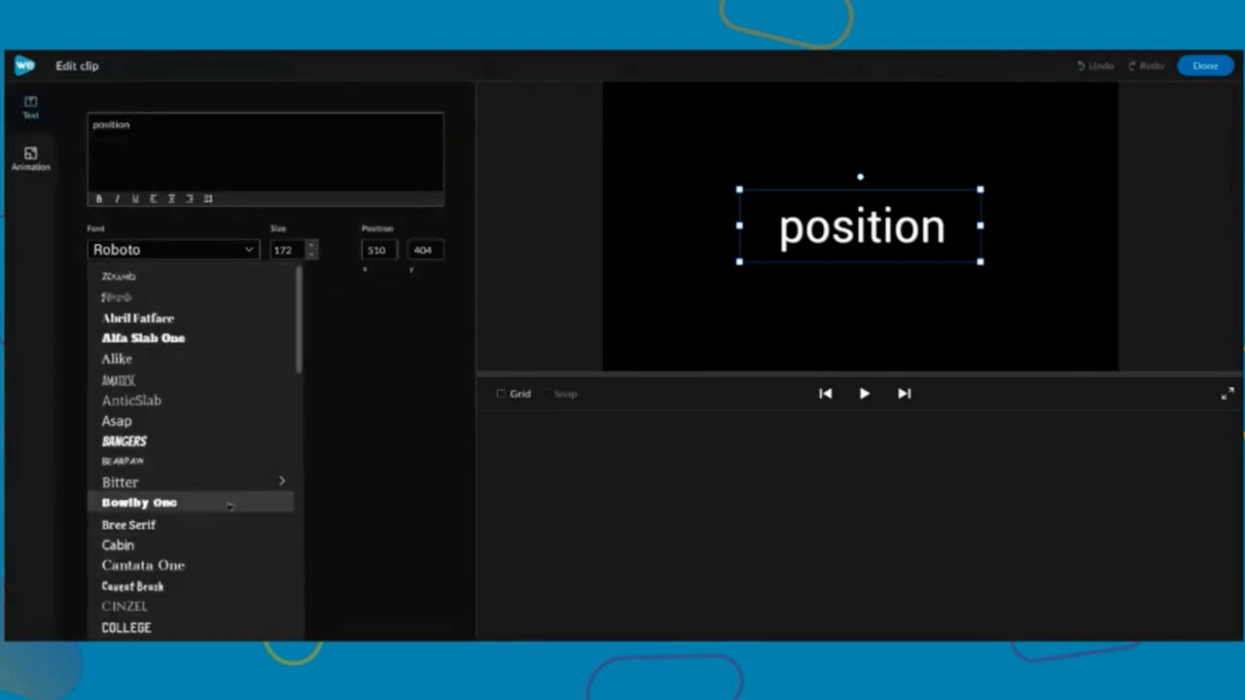
pyautogui.click(229, 504)
pyautogui.doubleClick(286, 244)
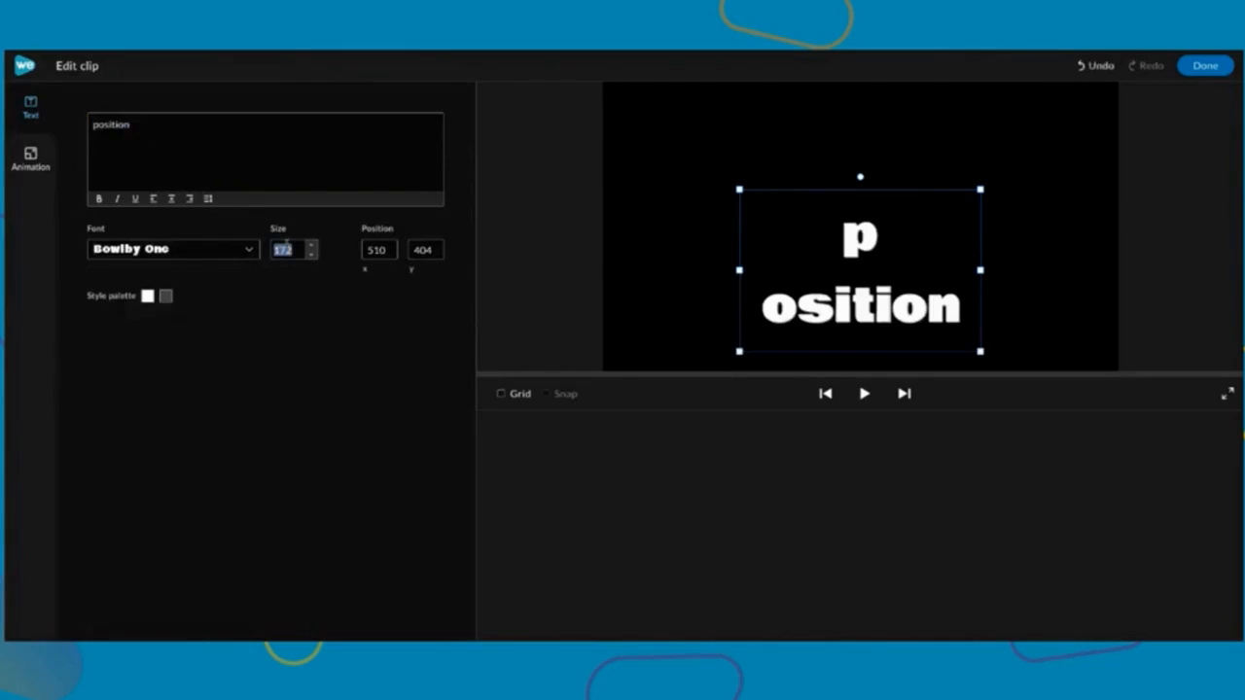
pyautogui.write('250')
pyautogui.moveTo(739, 307); pyautogui.dragTo(600, 315)
pyautogui.moveTo(980, 254); pyautogui.dragTo(1119, 267)
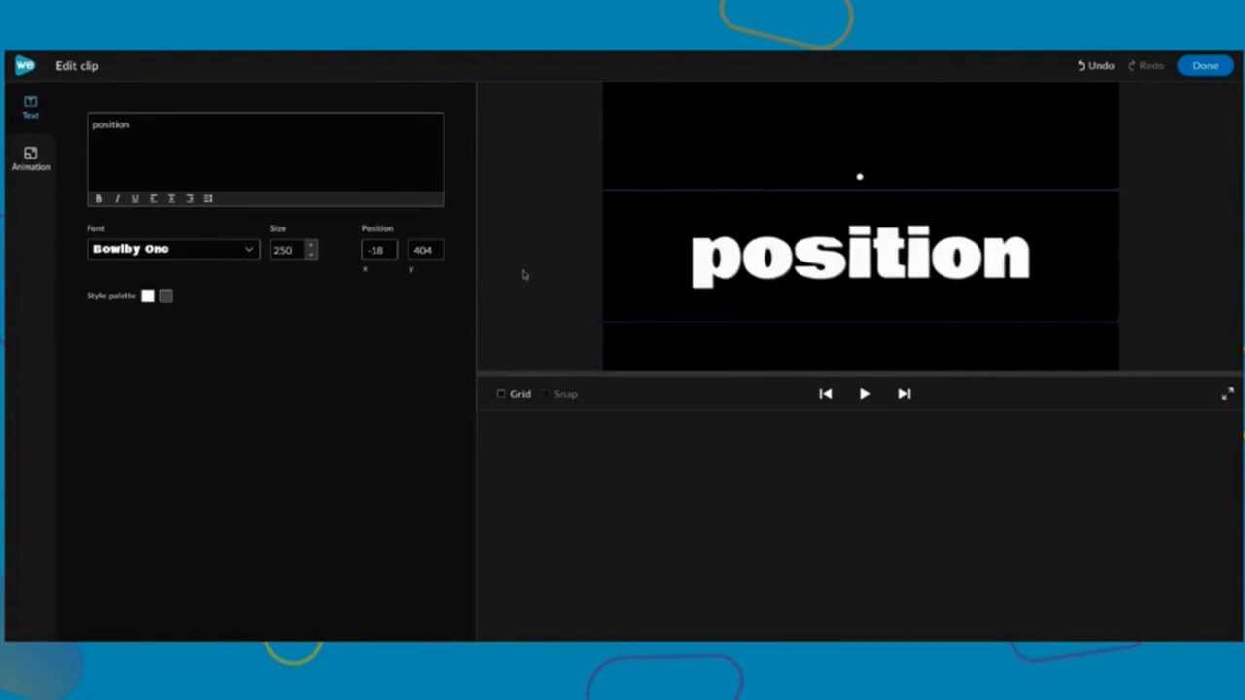
# Set the "position" text's coordinates to x 0 and y 300 and finish editing the clip
pyautogui.doubleClick(379, 250)
pyautogui.write('0')
pyautogui.press('Return')
pyautogui.doubleClick(424, 250)
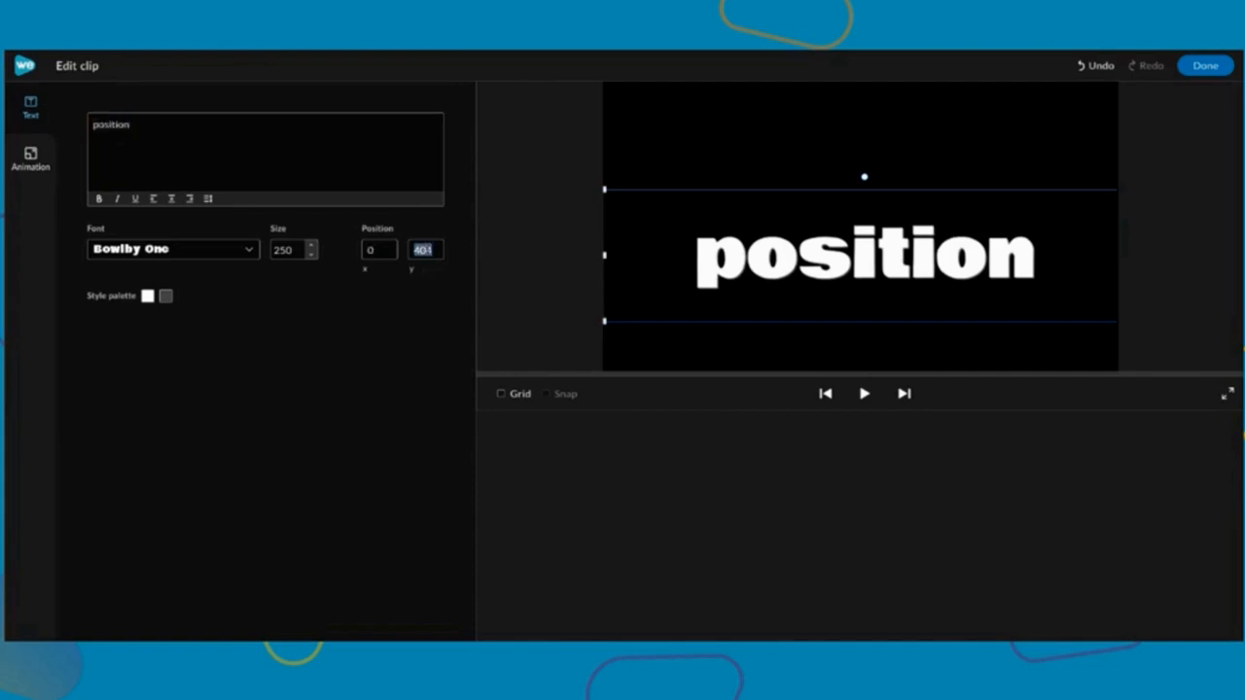
pyautogui.write('350')
pyautogui.click(430, 308)
pyautogui.moveTo(894, 249); pyautogui.dragTo(894, 230)
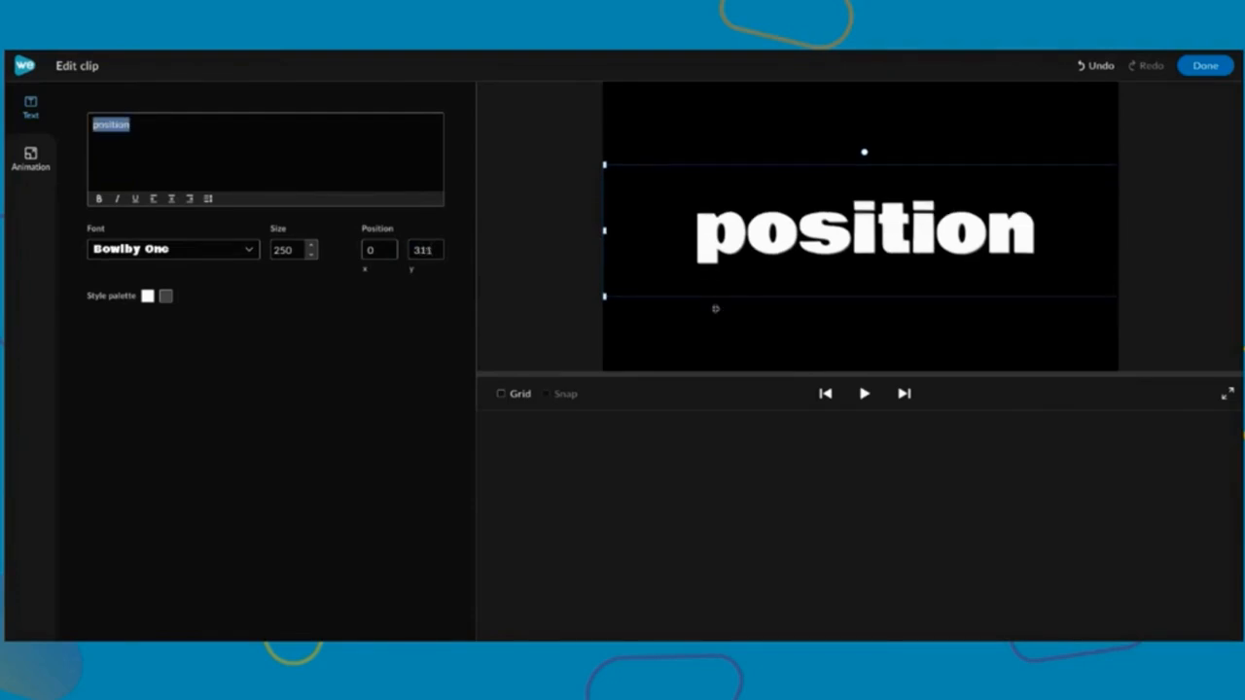
pyautogui.click(420, 250)
pyautogui.write('300')
pyautogui.click(394, 425)
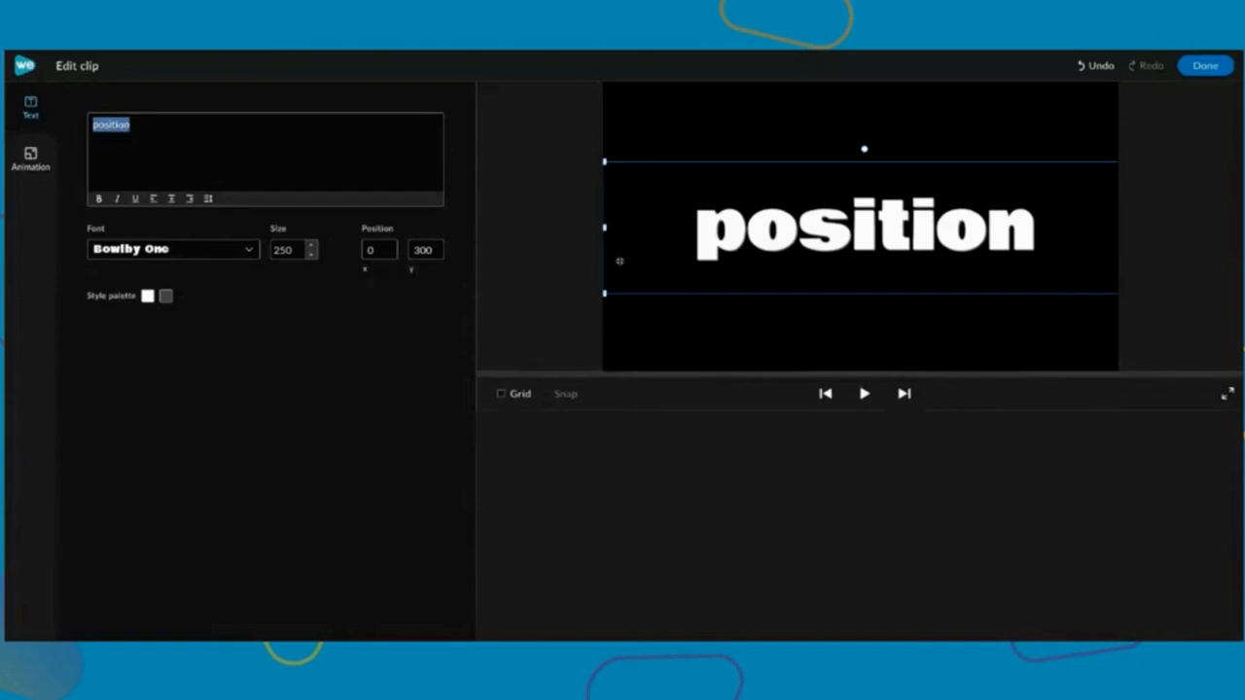
pyautogui.click(1204, 66)
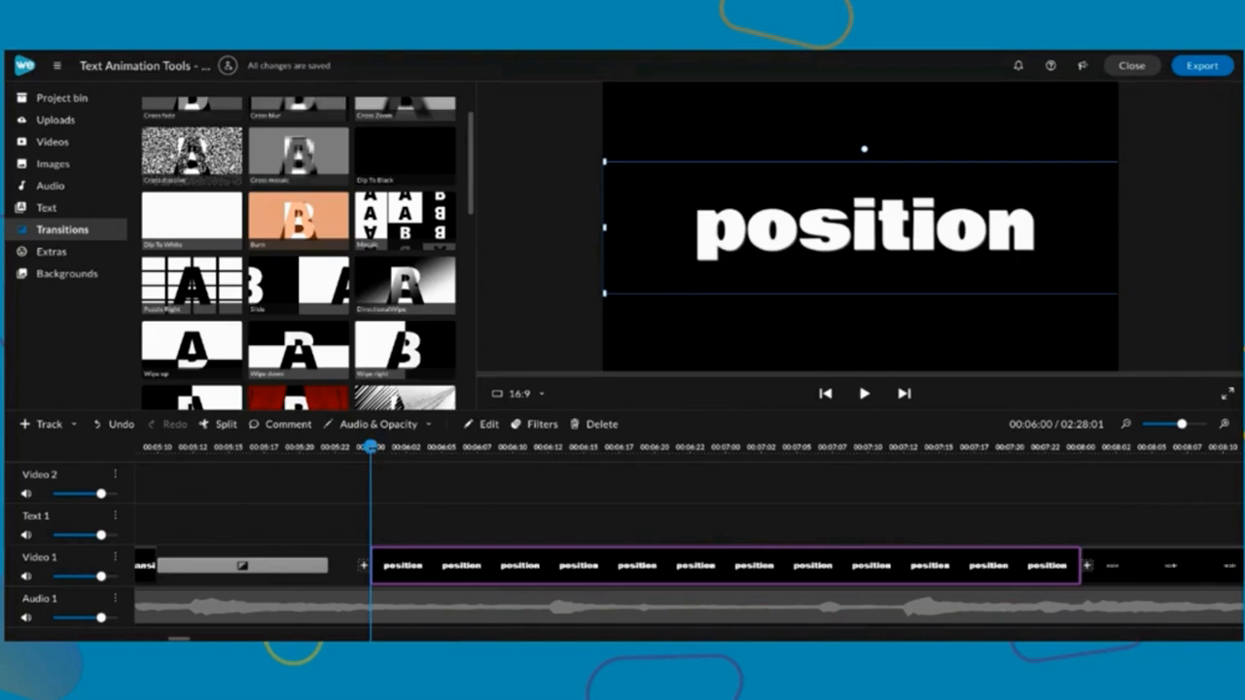
# Split the "position" clip at about 00:06:07
pyautogui.moveTo(370, 447); pyautogui.dragTo(458, 447)
pyautogui.click(482, 572)
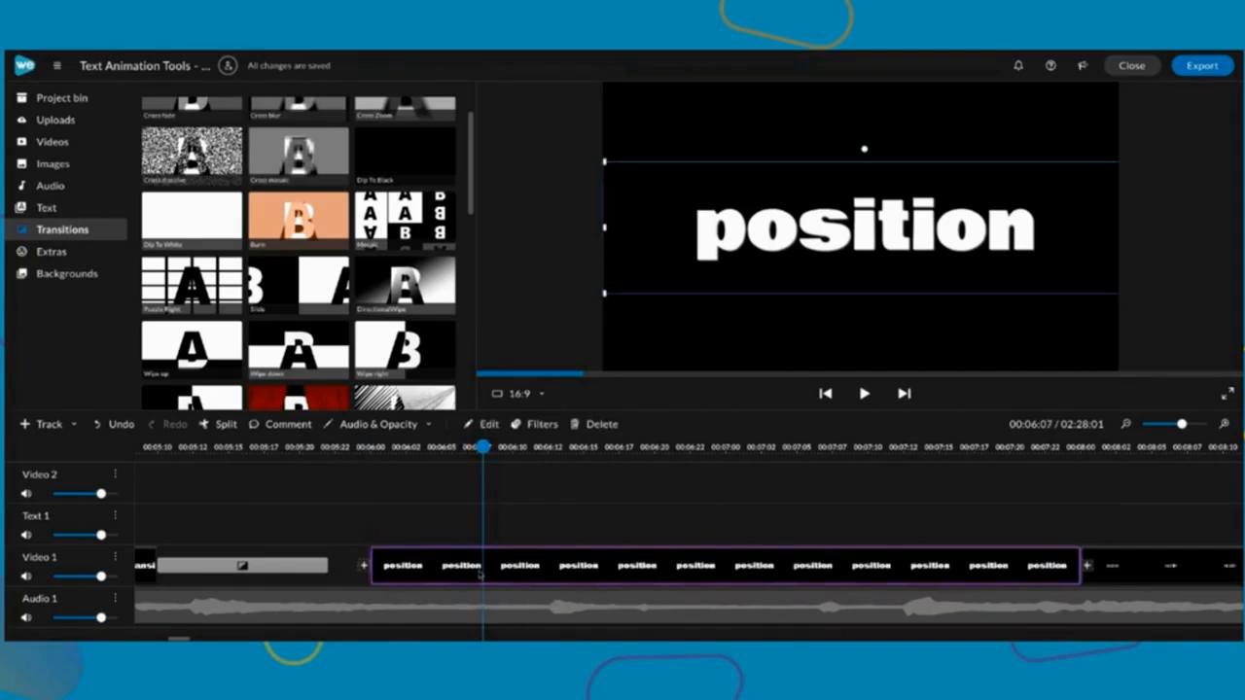
pyautogui.click(217, 424)
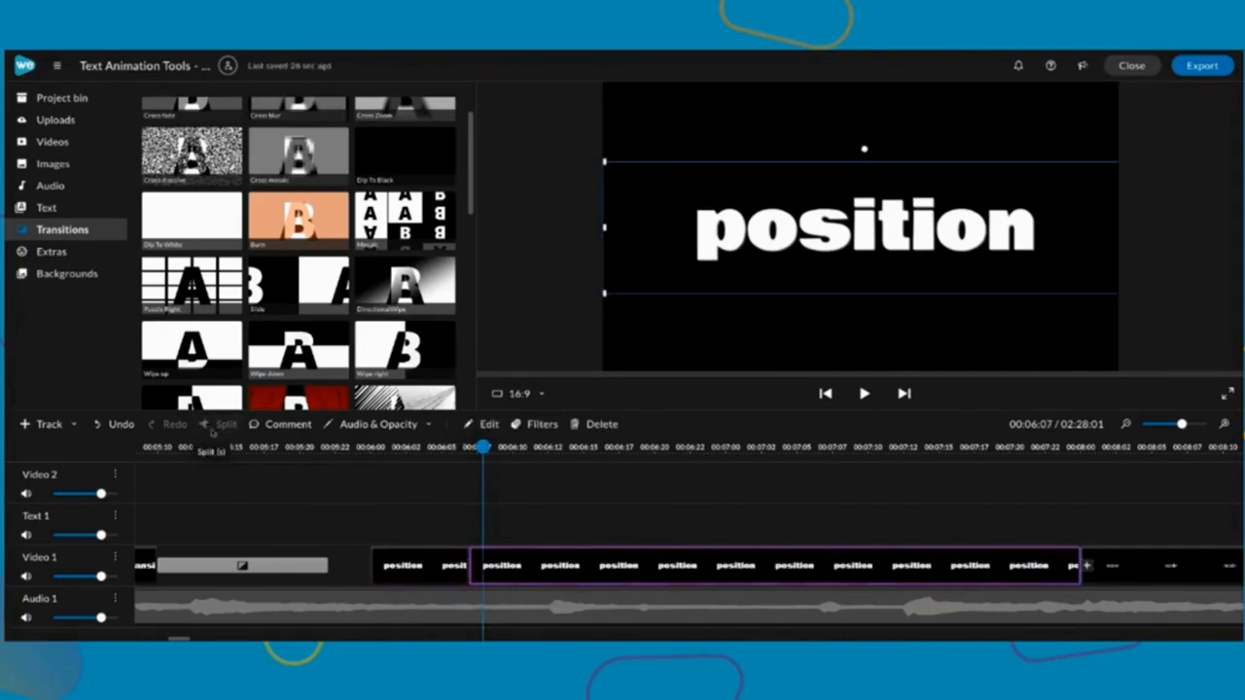
# Animate the short first "position" piece to slide in from off-frame, with its start position at x -1650 and y 300
pyautogui.click(419, 573)
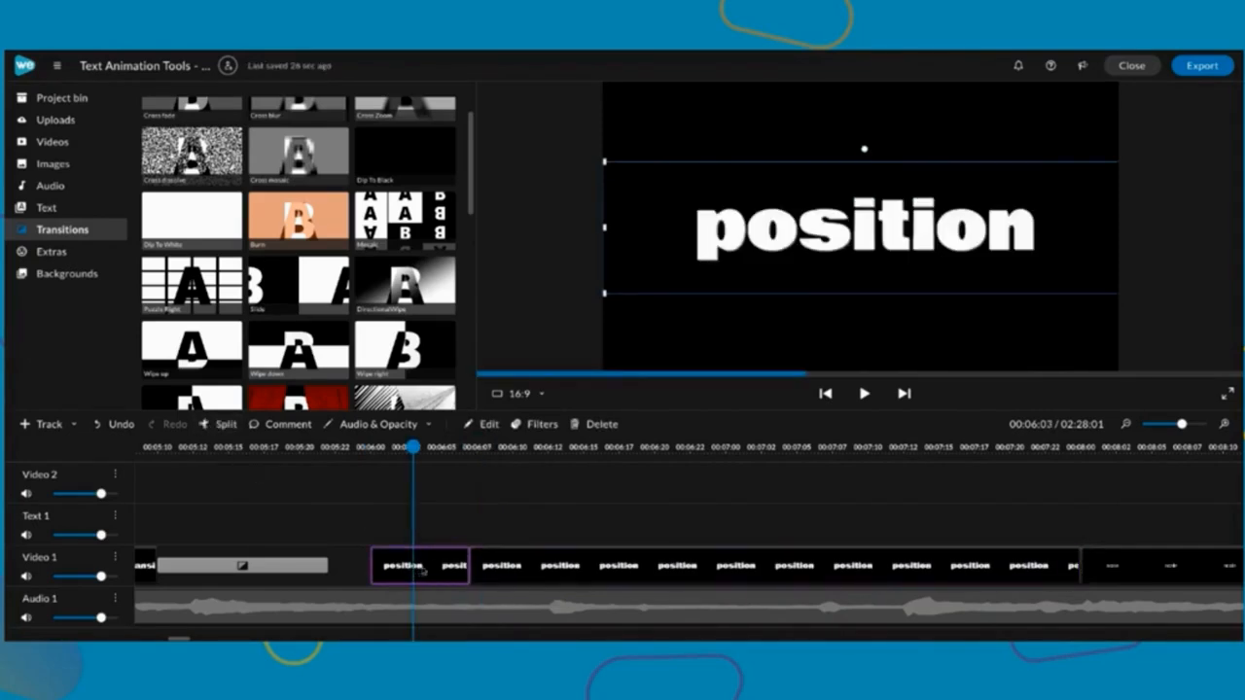
pyautogui.doubleClick(422, 571)
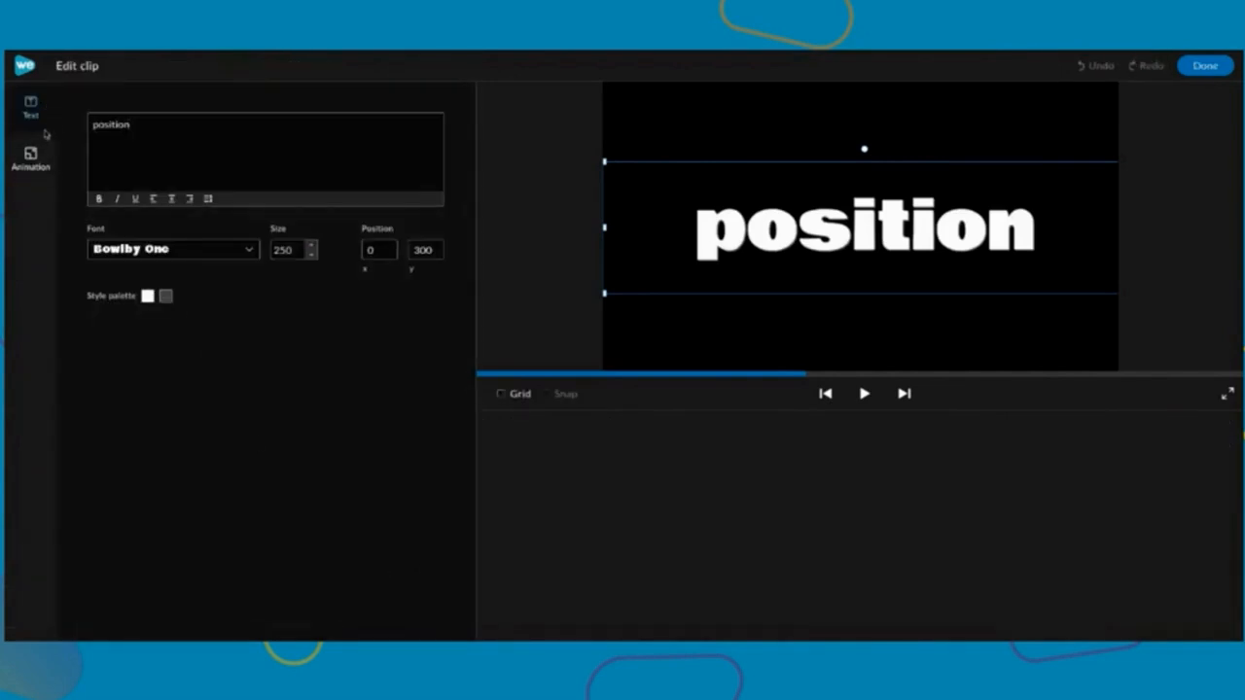
pyautogui.click(41, 159)
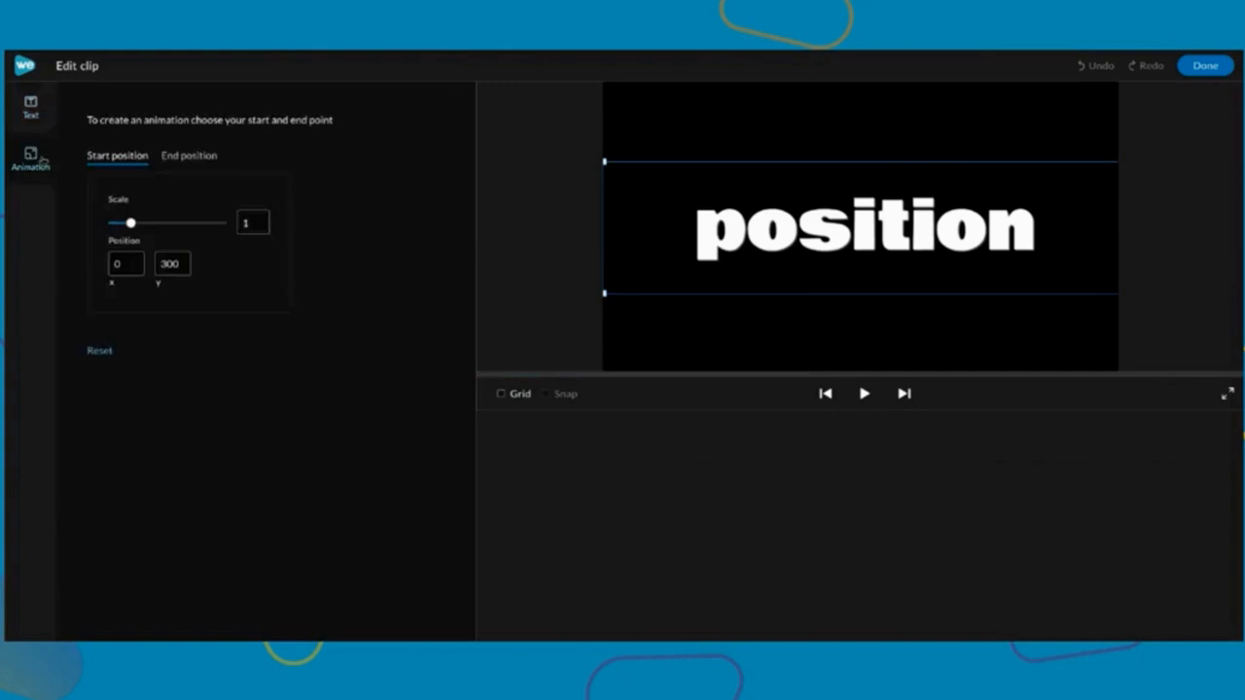
pyautogui.click(179, 161)
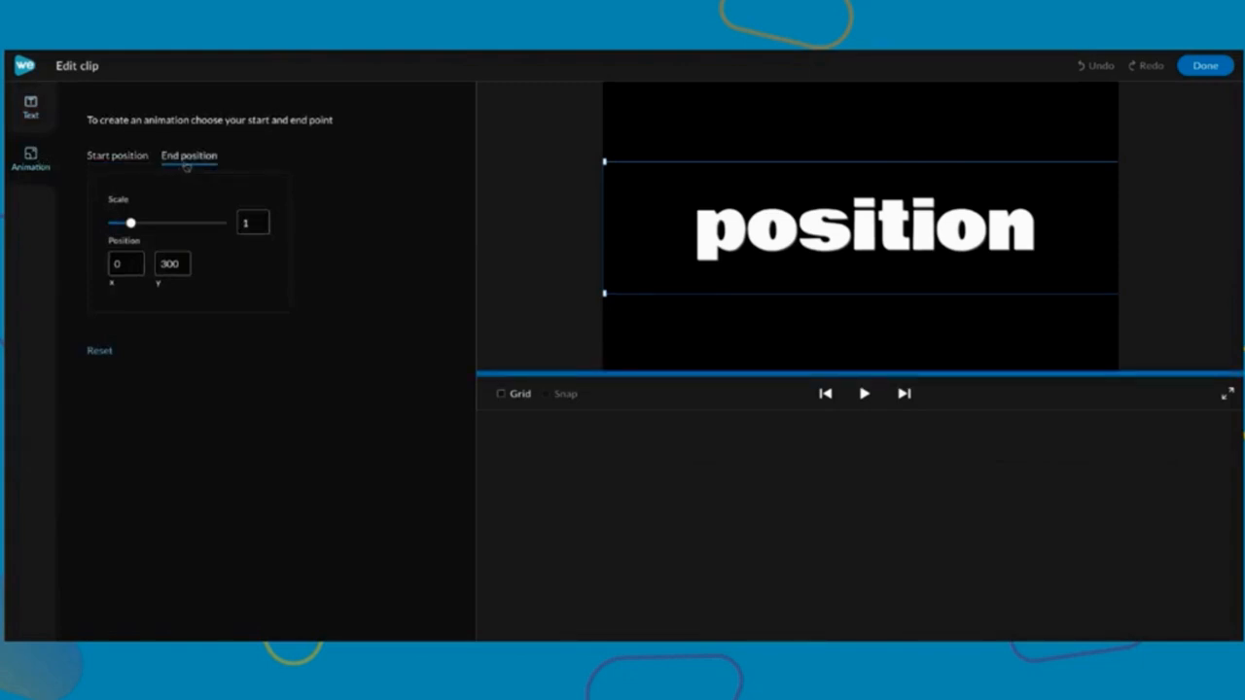
pyautogui.click(127, 161)
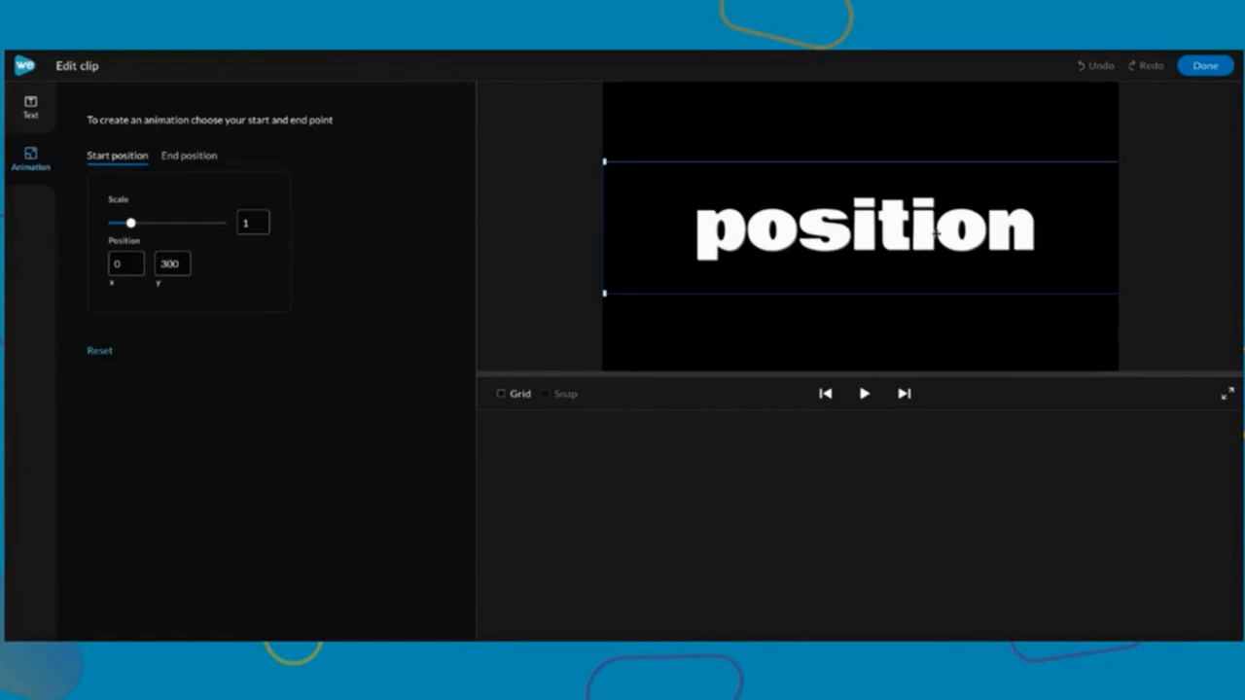
pyautogui.moveTo(1018, 237); pyautogui.dragTo(575, 244)
pyautogui.doubleClick(180, 261)
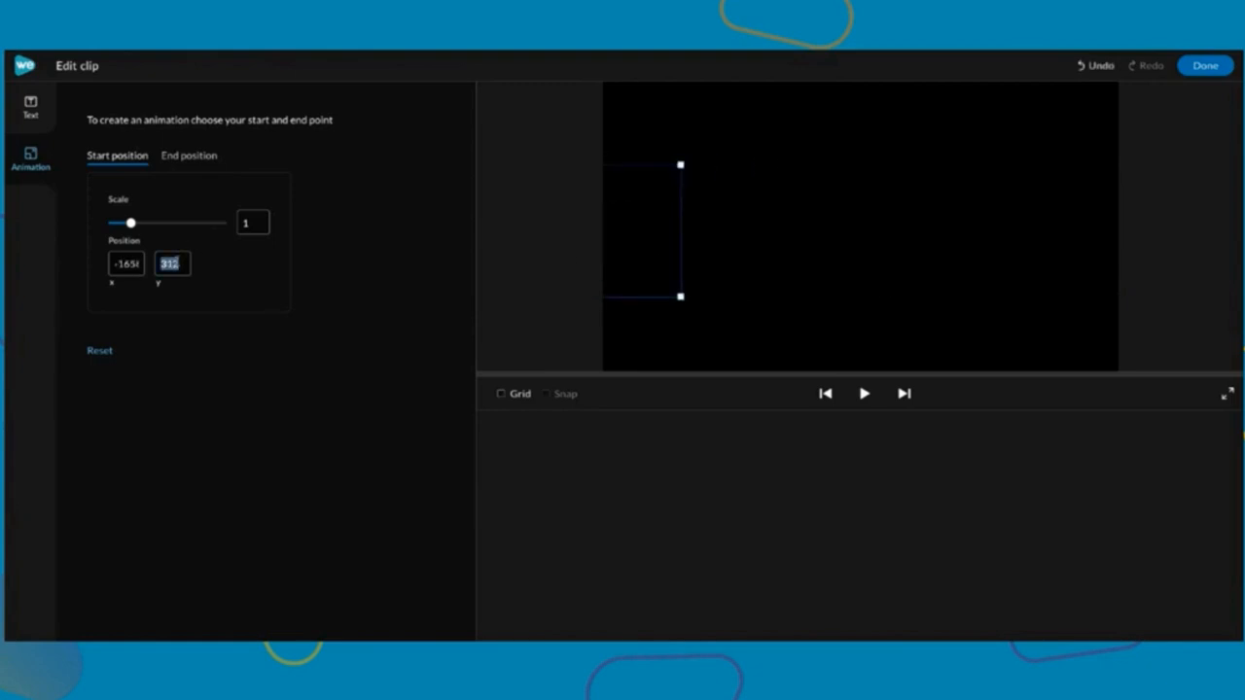
pyautogui.write('300')
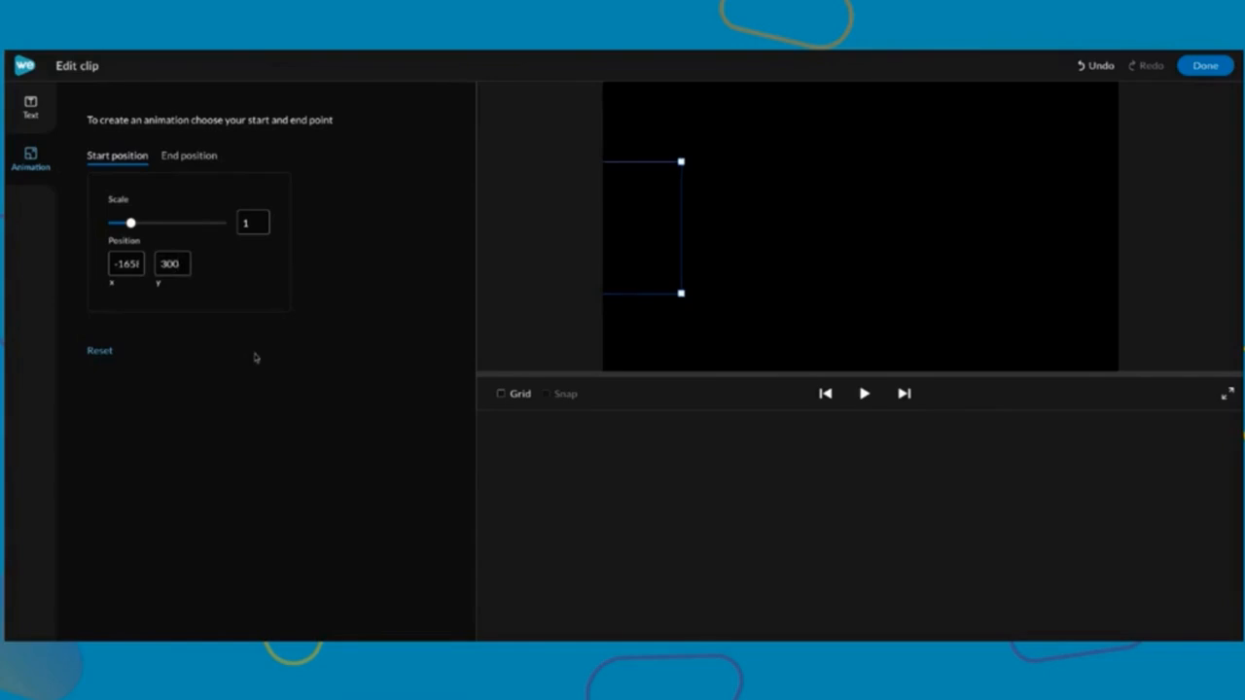
pyautogui.click(134, 265)
pyautogui.press('Right')
pyautogui.press('BackSpace')
pyautogui.write('0')
pyautogui.click(1204, 66)
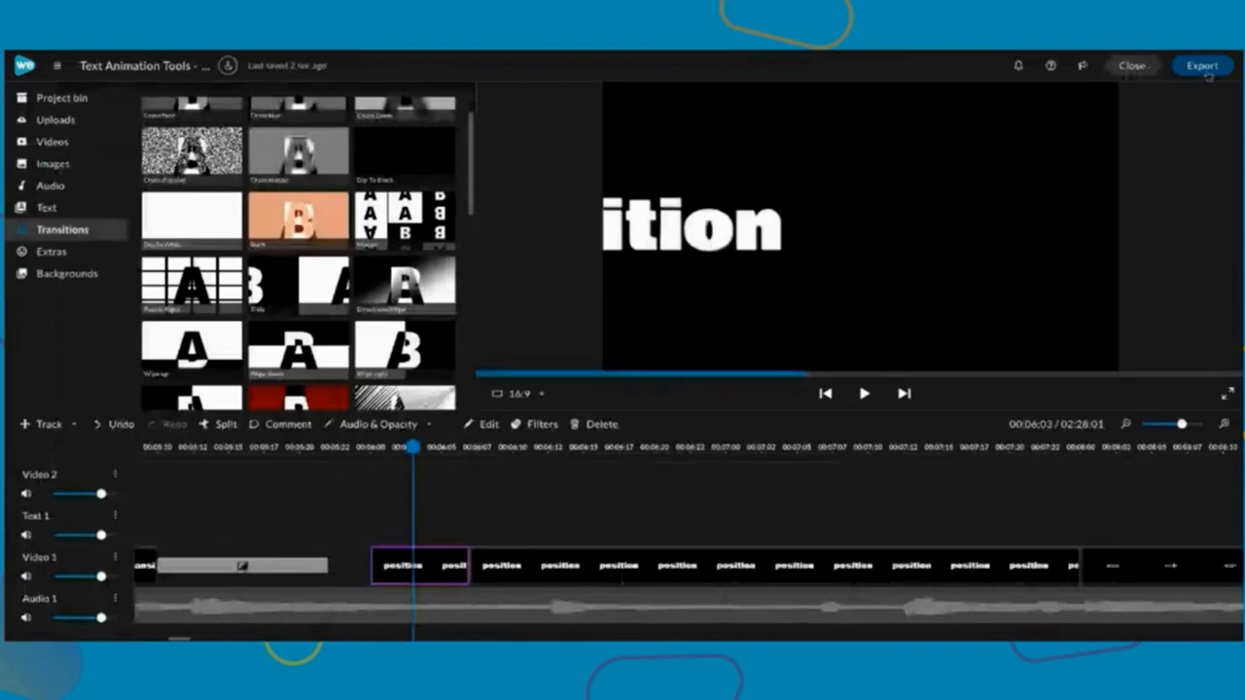
# Play back the "position" slide-in from just before the clip starts
pyautogui.moveTo(414, 446); pyautogui.dragTo(347, 446)
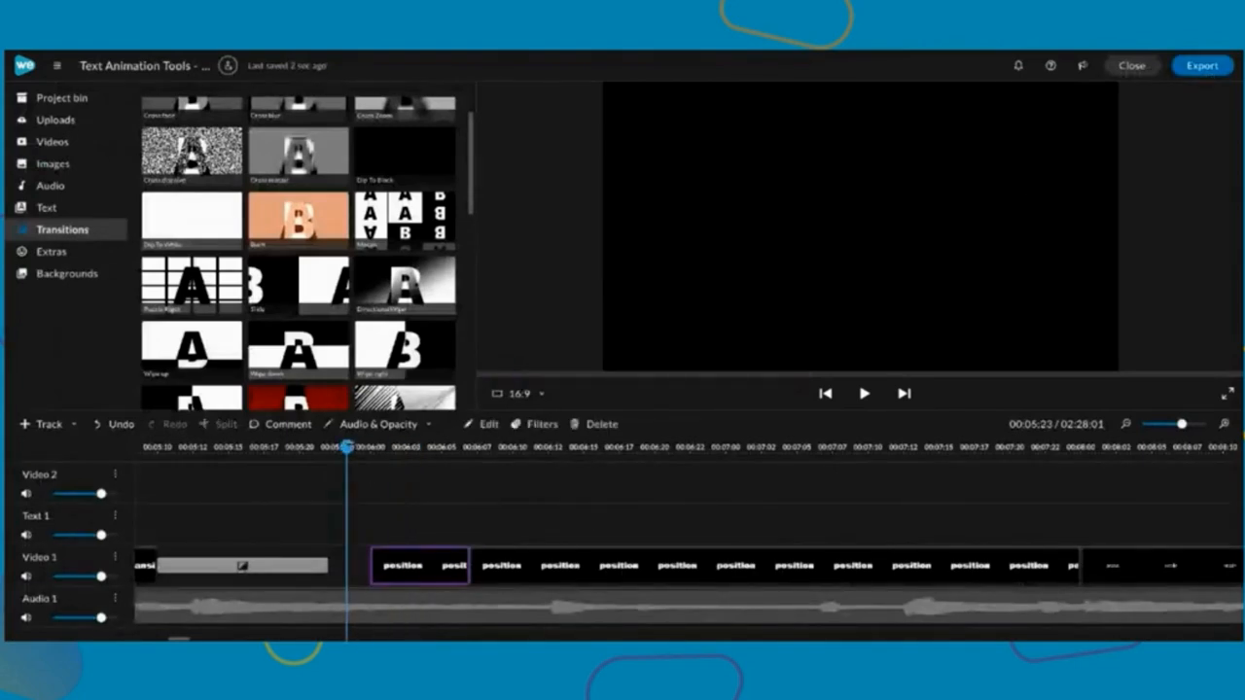
pyautogui.press('space')
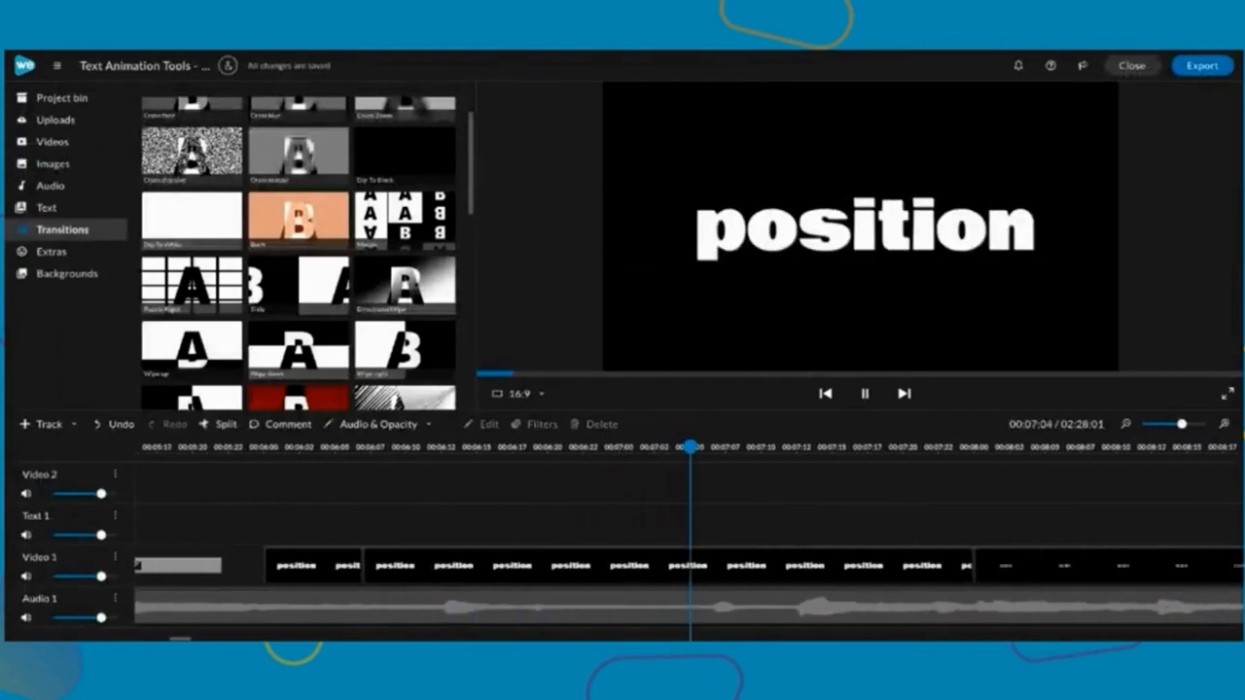
pyautogui.press('space')
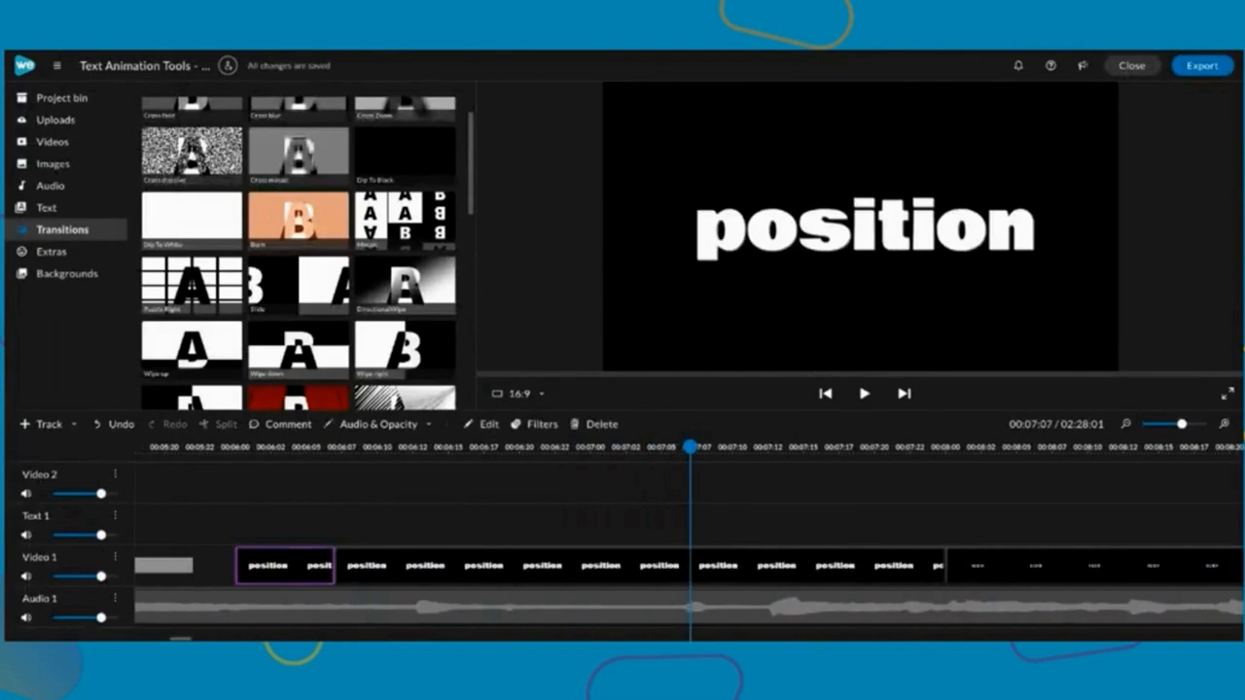
# Extend the first "position" piece to 00:06:15 and trim the second piece to start where it ends
pyautogui.click(394, 554)
pyautogui.moveTo(334, 559); pyautogui.dragTo(562, 559)
pyautogui.click(331, 559)
pyautogui.moveTo(334, 559); pyautogui.dragTo(445, 562)
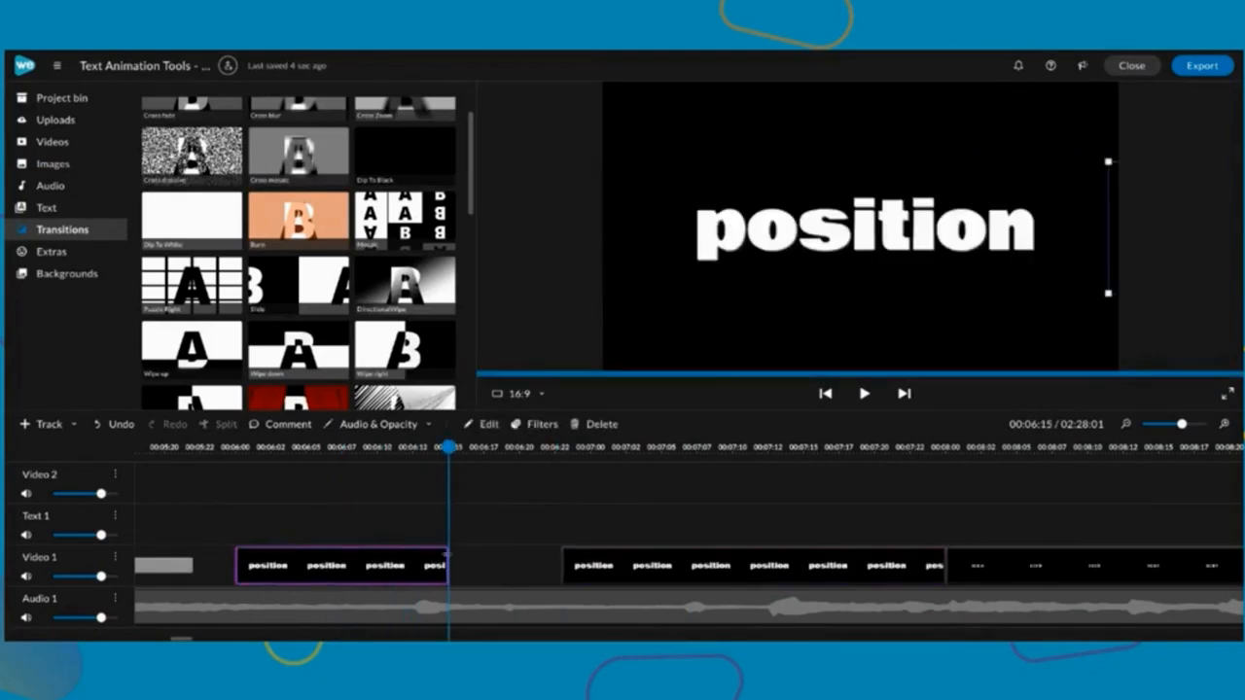
pyautogui.click(605, 564)
pyautogui.moveTo(562, 564); pyautogui.dragTo(447, 564)
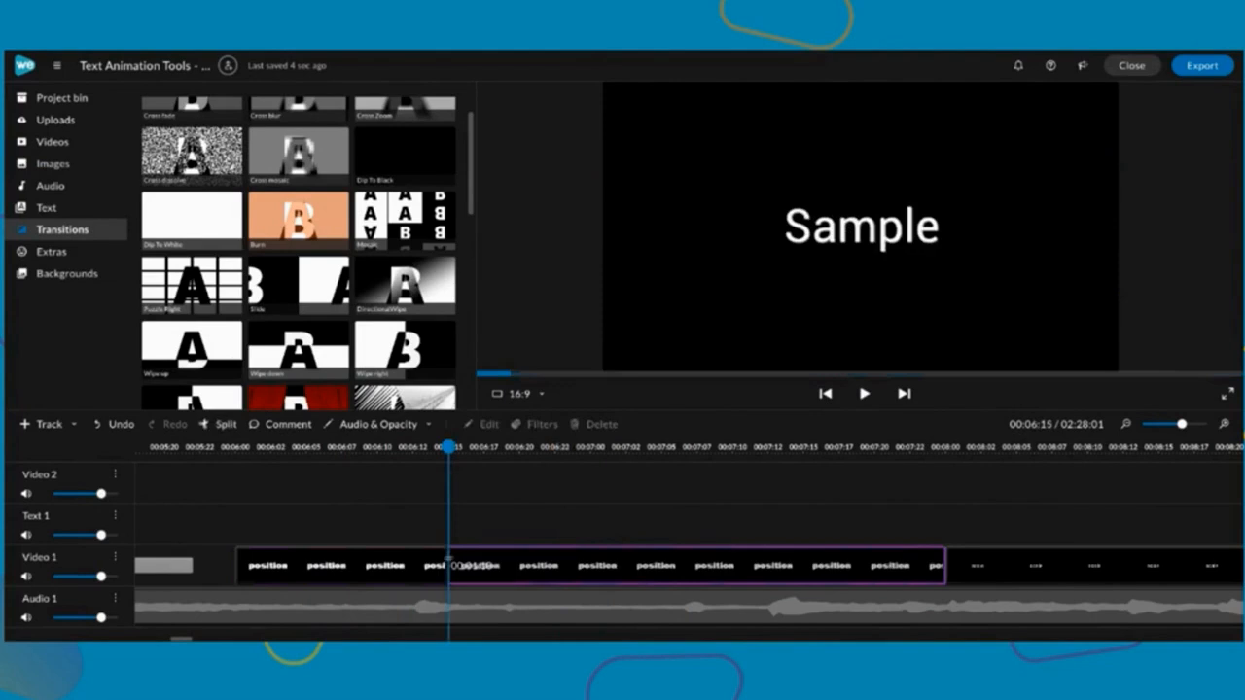
# Play back the lengthened "position" slide-in from 00:05:23
pyautogui.click(231, 447)
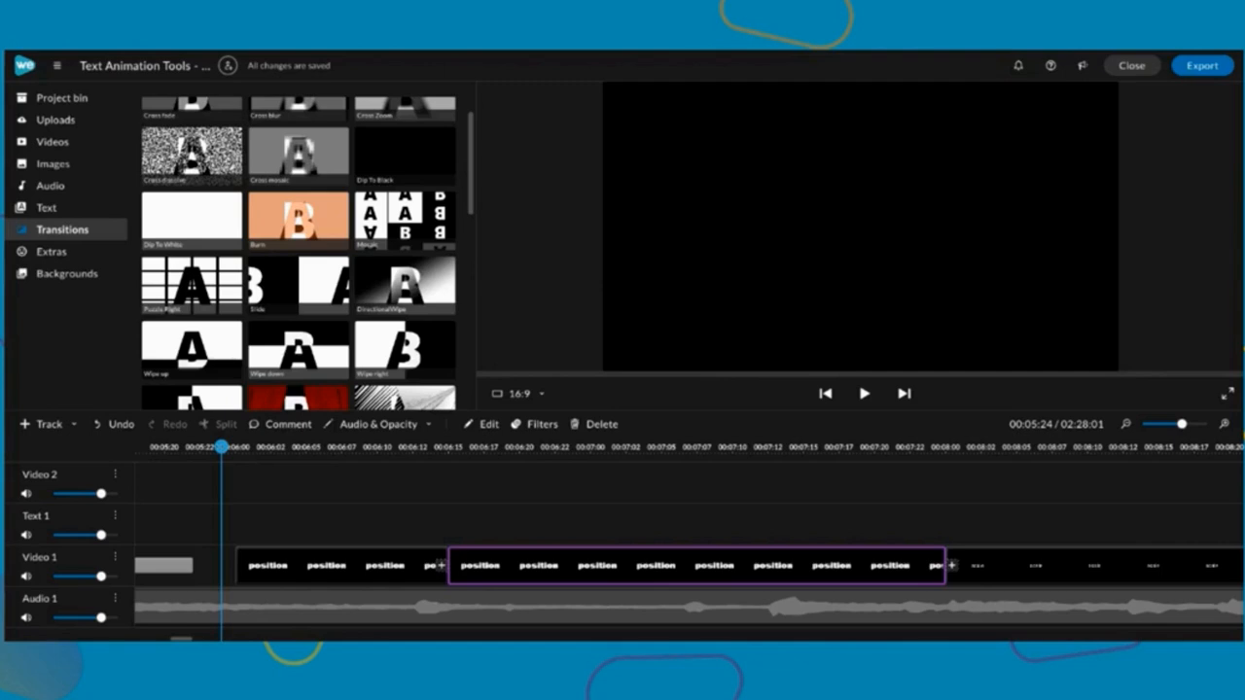
pyautogui.moveTo(222, 447); pyautogui.dragTo(216, 447)
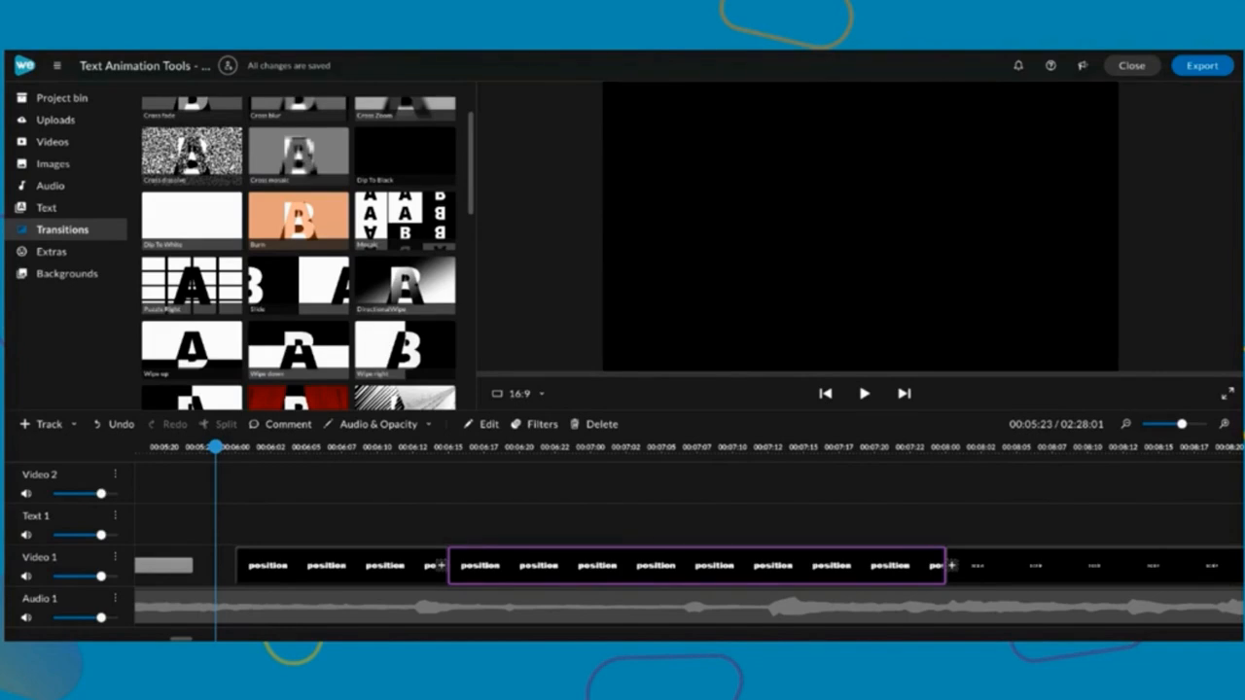
pyautogui.press('space')
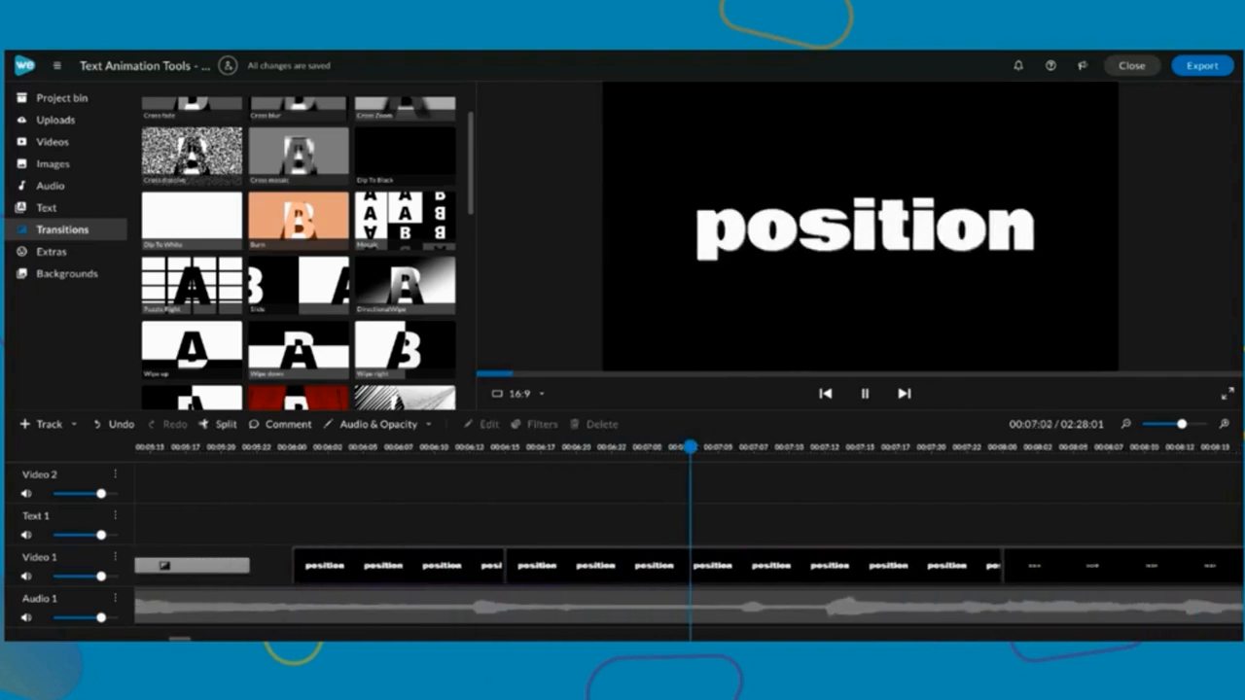
pyautogui.press('space')
# Undo the length changes to the two "position" pieces
pyautogui.hotkey('ctrl', 'z')
pyautogui.hotkey('ctrl', 'z')
pyautogui.hotkey('ctrl', 'z')
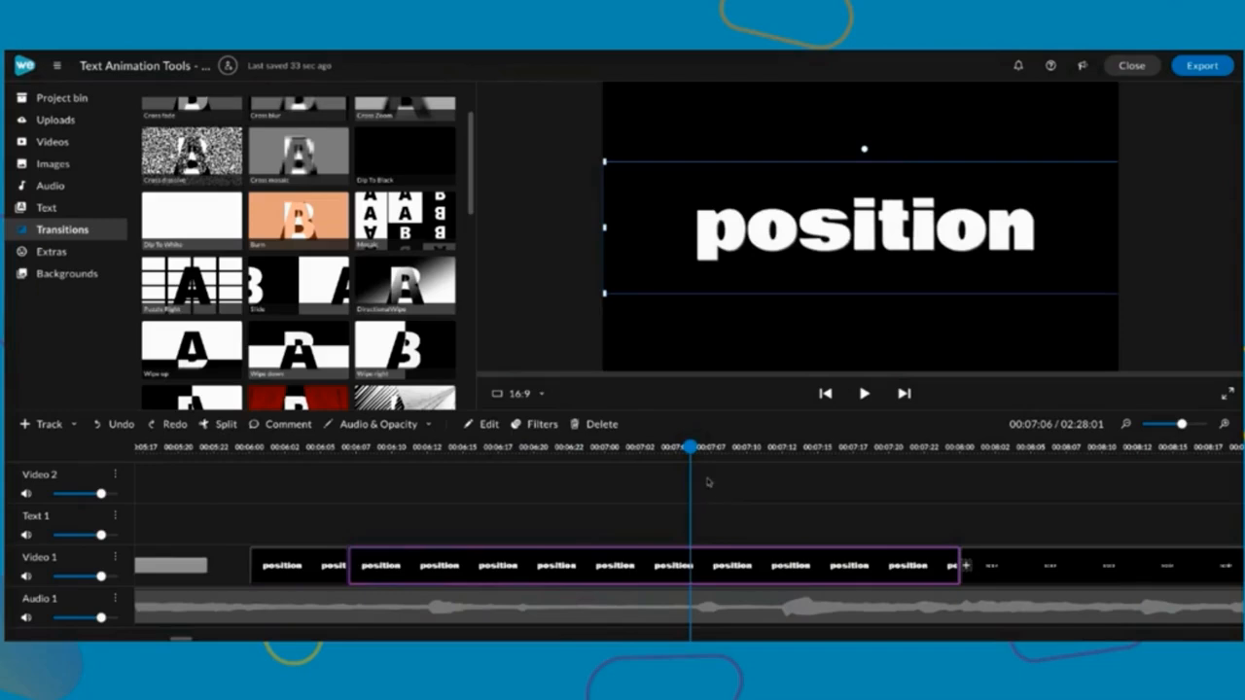
# Split the longer "position" piece at about 00:07:12
pyautogui.moveTo(690, 465); pyautogui.dragTo(789, 470)
pyautogui.click(789, 560)
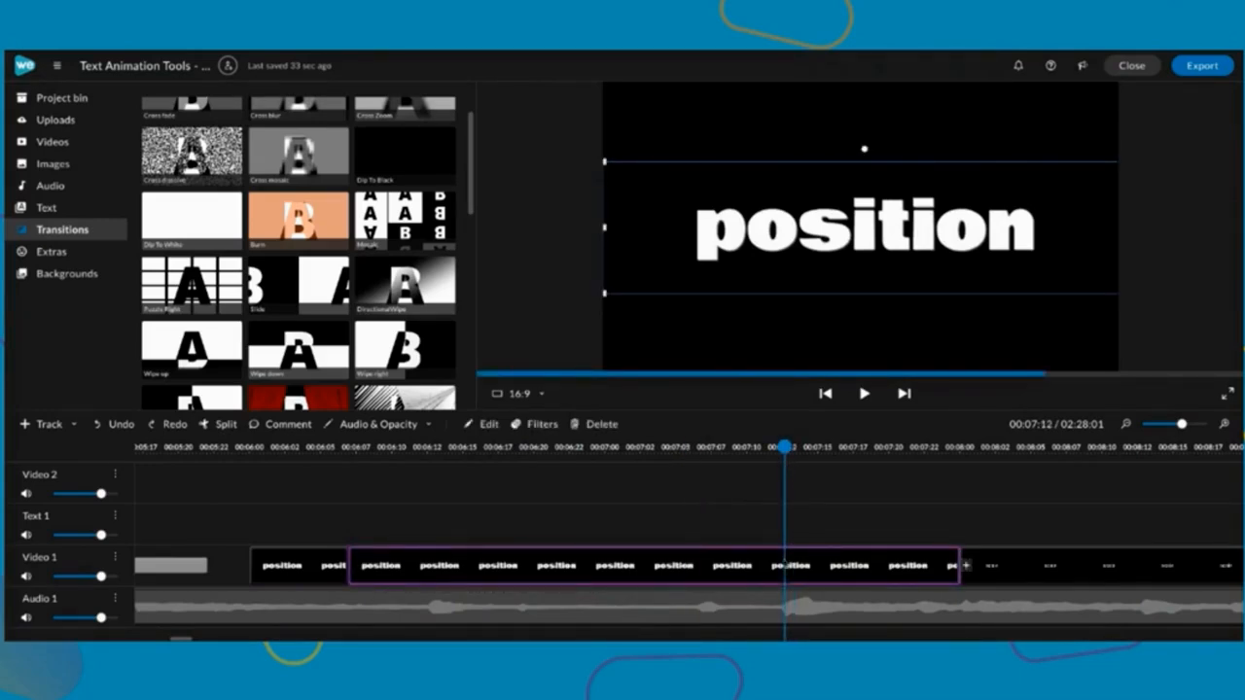
pyautogui.click(220, 424)
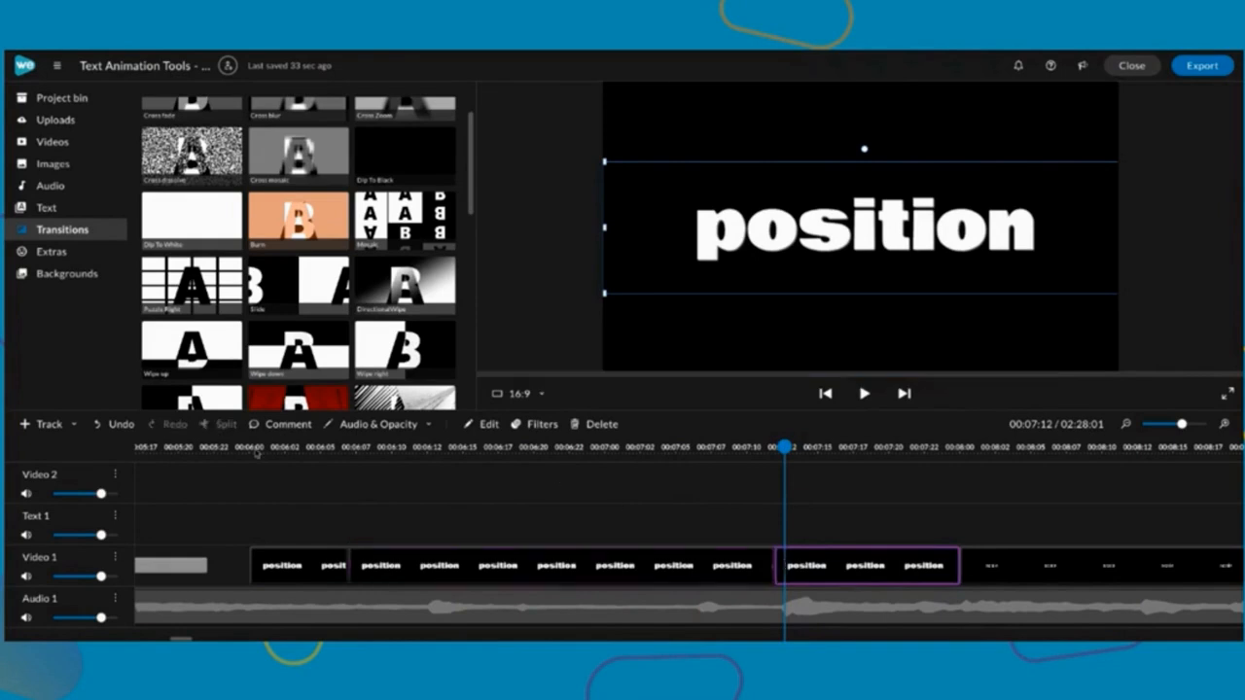
# Animate the last "position" piece to slide out of frame, with its end position at x 1645 and y 300
pyautogui.doubleClick(841, 572)
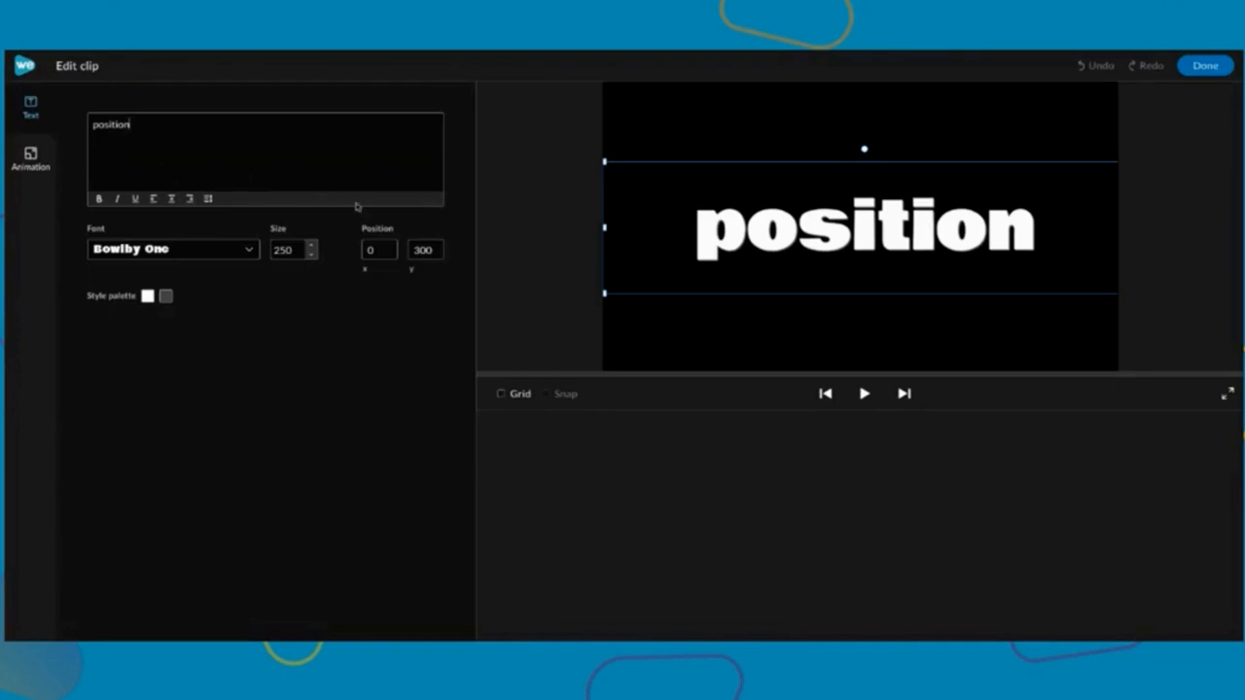
pyautogui.click(30, 158)
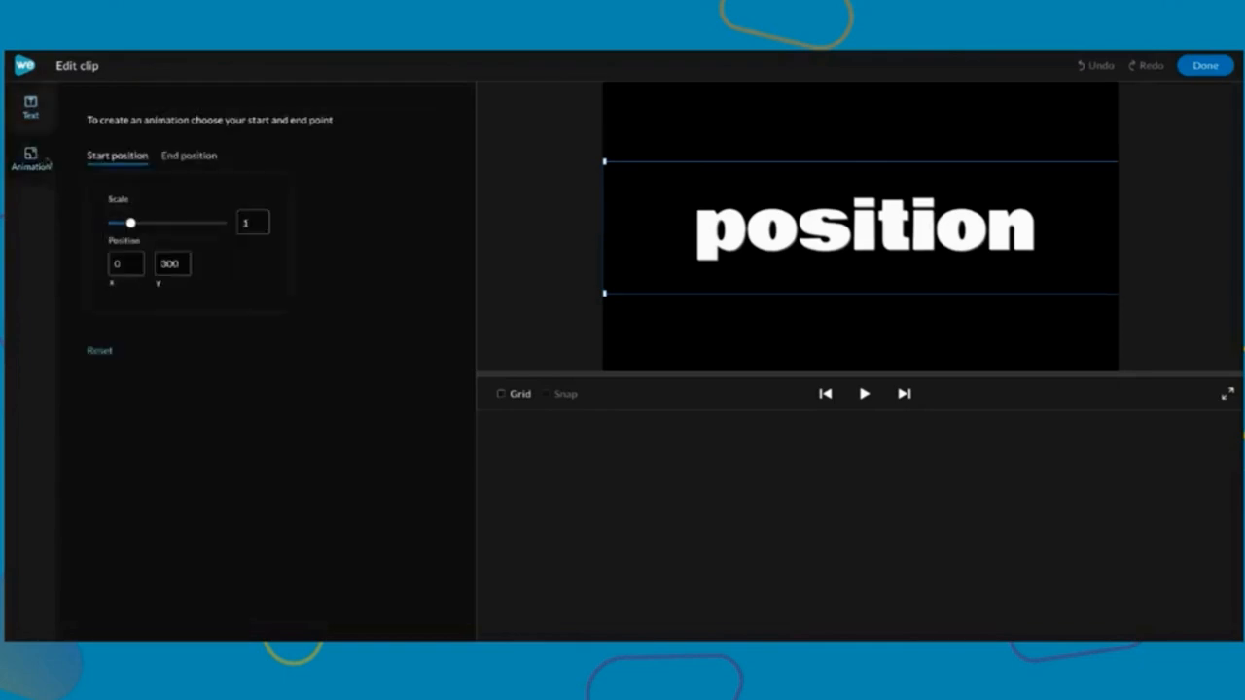
pyautogui.click(189, 157)
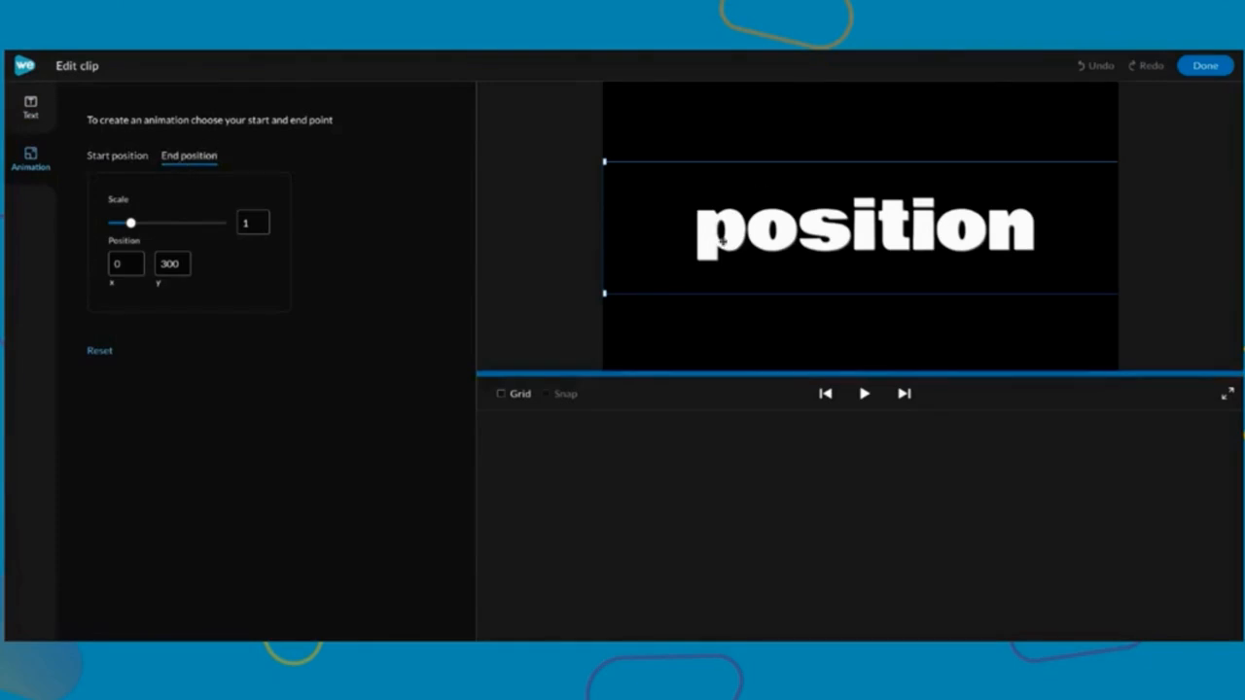
pyautogui.moveTo(720, 247); pyautogui.dragTo(1158, 255)
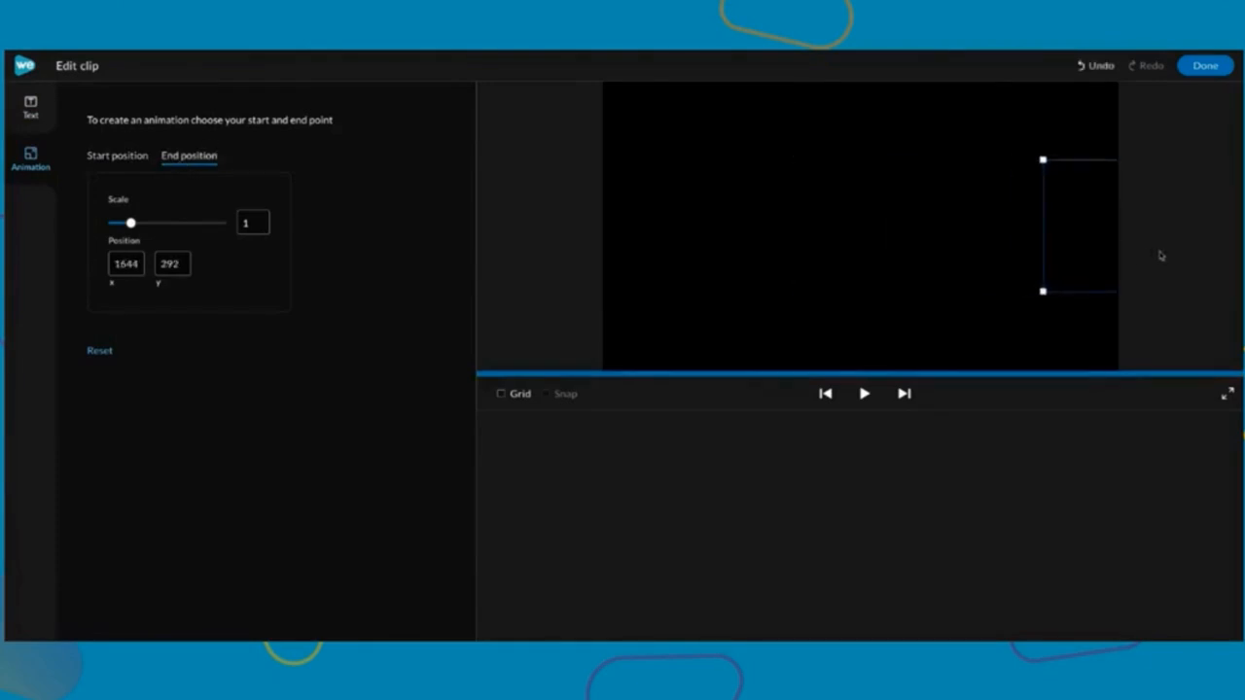
pyautogui.doubleClick(169, 264)
pyautogui.write('300')
pyautogui.press('Return')
pyautogui.click(140, 266)
pyautogui.press('BackSpace')
pyautogui.write('5')
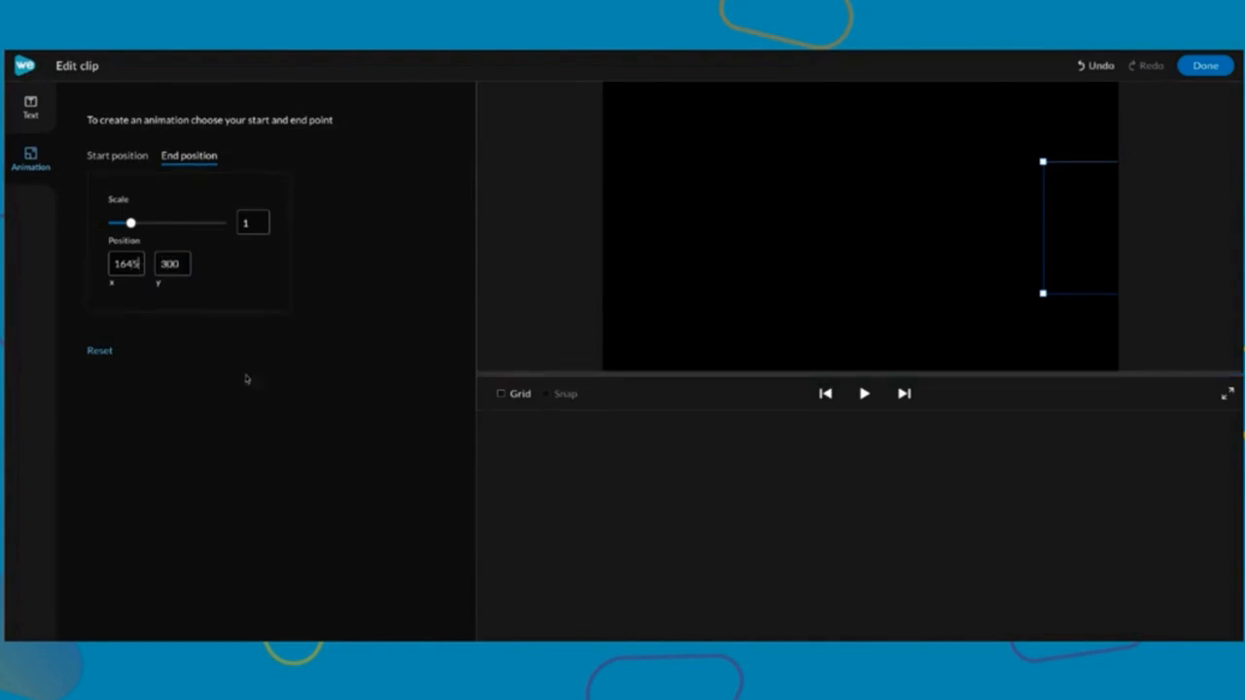
pyautogui.click(1202, 68)
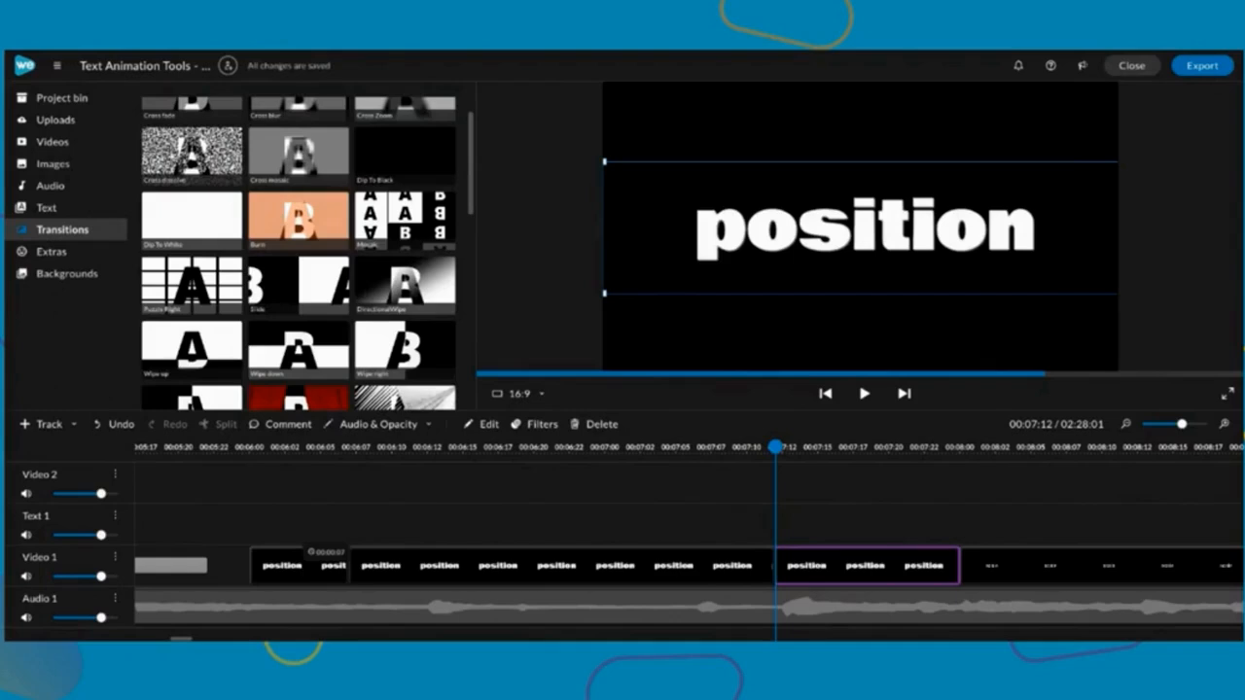
# Trim the last "position" piece to start at 00:07:18 and extend the middle piece to meet it
pyautogui.moveTo(775, 552); pyautogui.dragTo(860, 554)
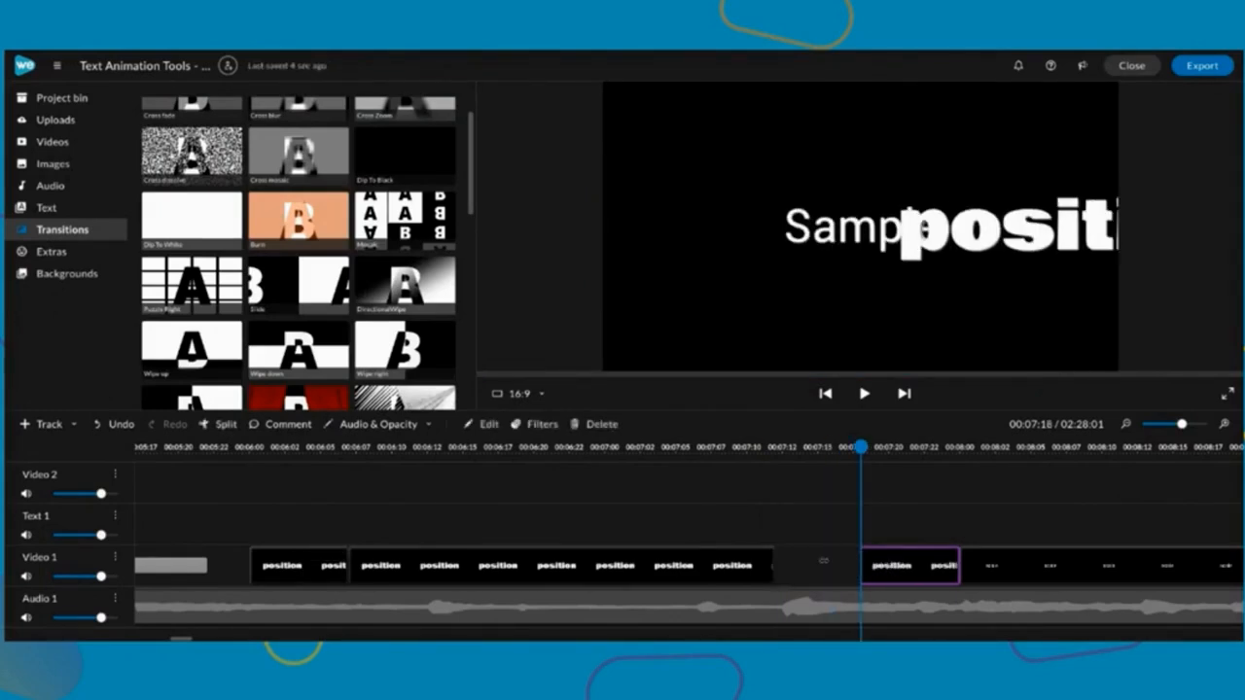
pyautogui.click(747, 574)
pyautogui.moveTo(774, 552); pyautogui.dragTo(859, 559)
# Play back the whole "position" sequence from 00:05:24 through its slide-out
pyautogui.click(235, 447)
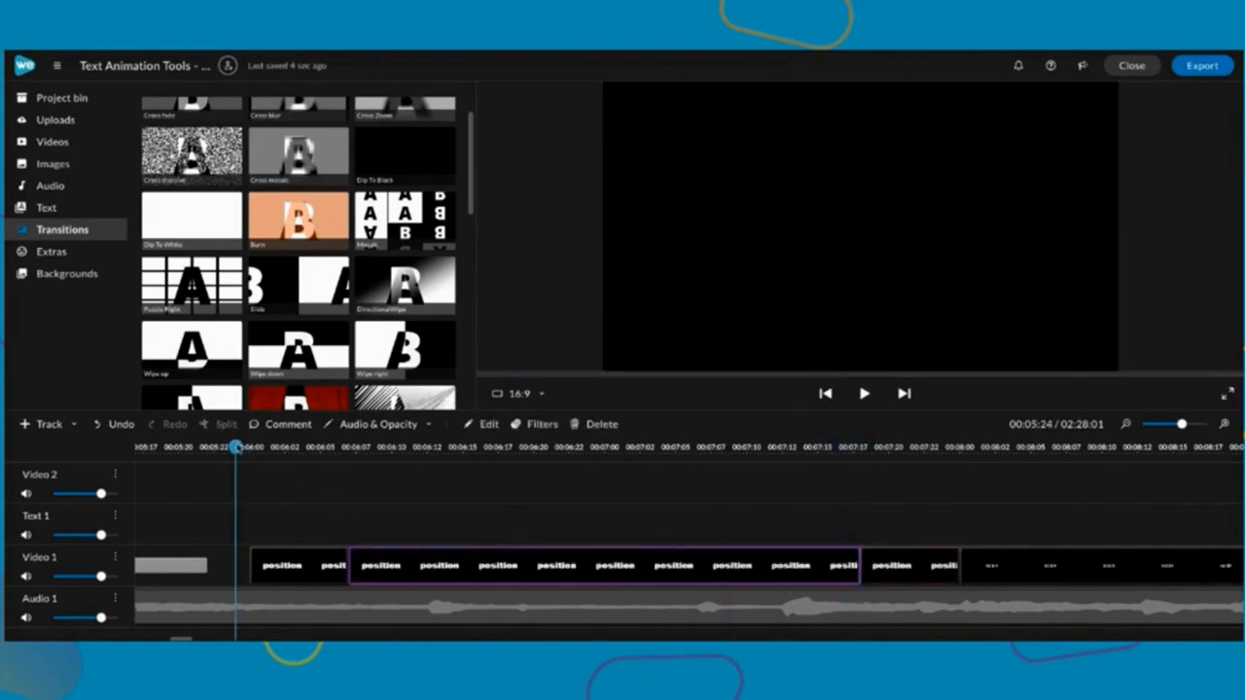
pyautogui.press('space')
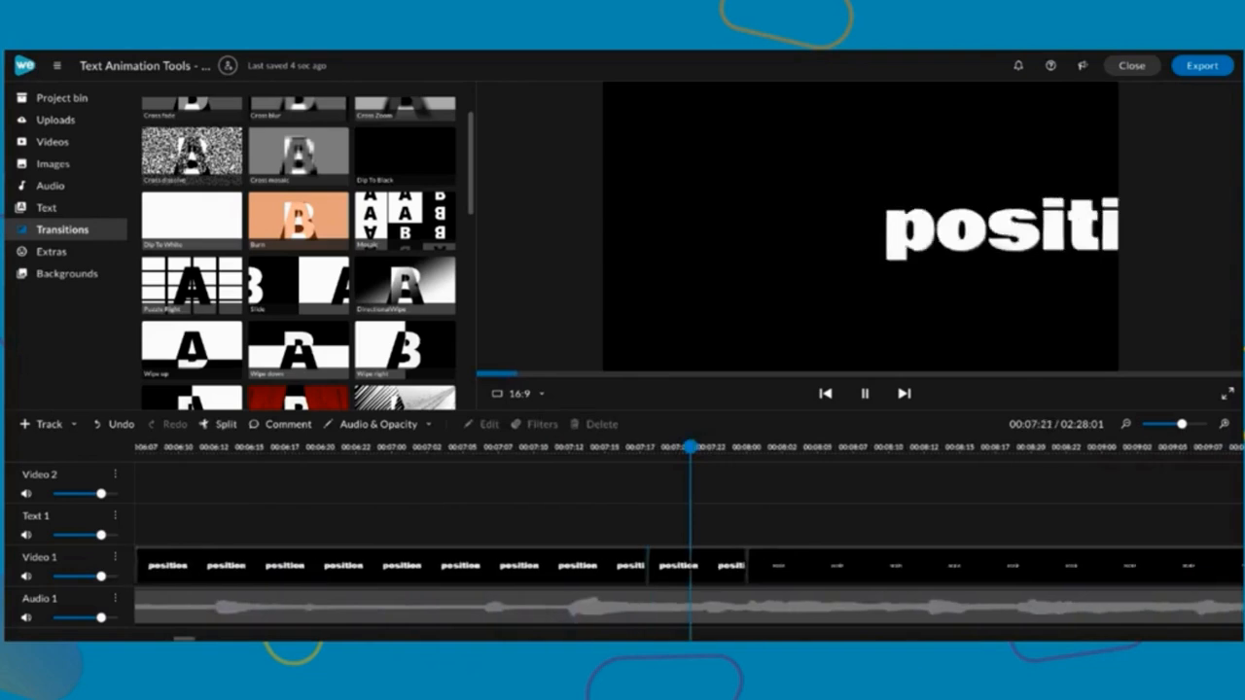
pyautogui.press('space')
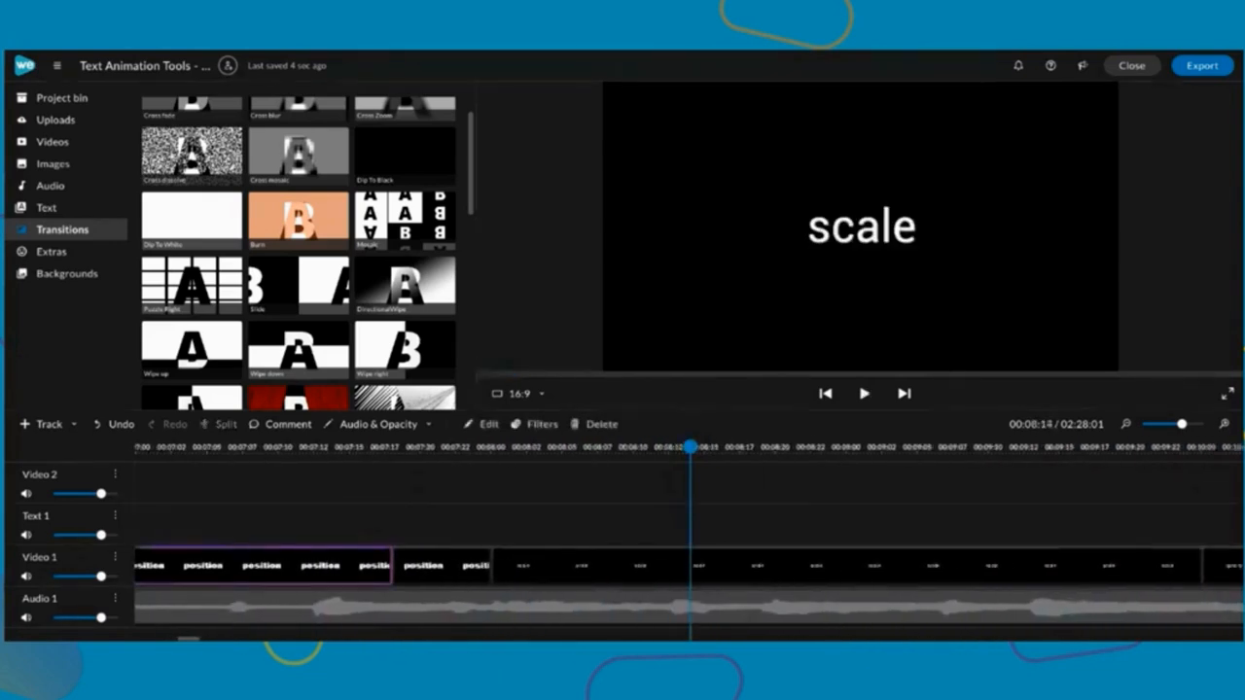
# Select all three "position" pieces and shift them together to start at 00:05:24
pyautogui.hscroll(-5, 266, 536)
pyautogui.moveTo(244, 518); pyautogui.dragTo(845, 566)
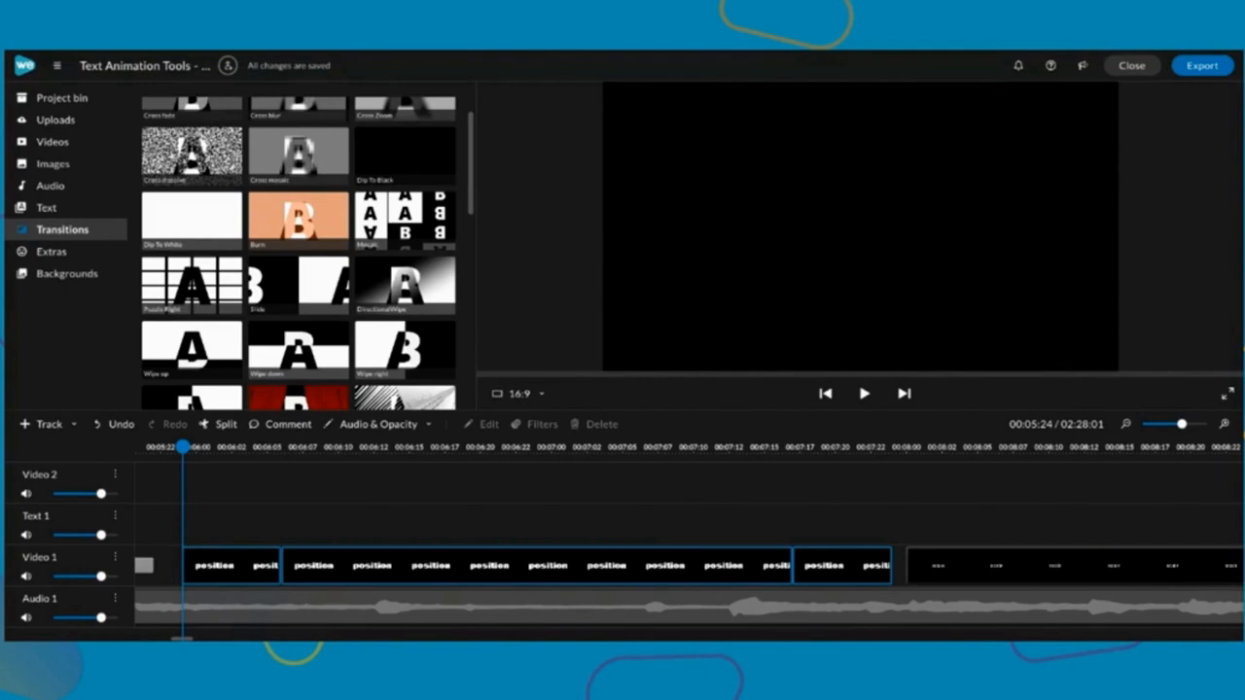
# Change the "scale" clip's text to Bowlby One at size 250
pyautogui.hscroll(2, 689, 556)
pyautogui.hscroll(10, 690, 557)
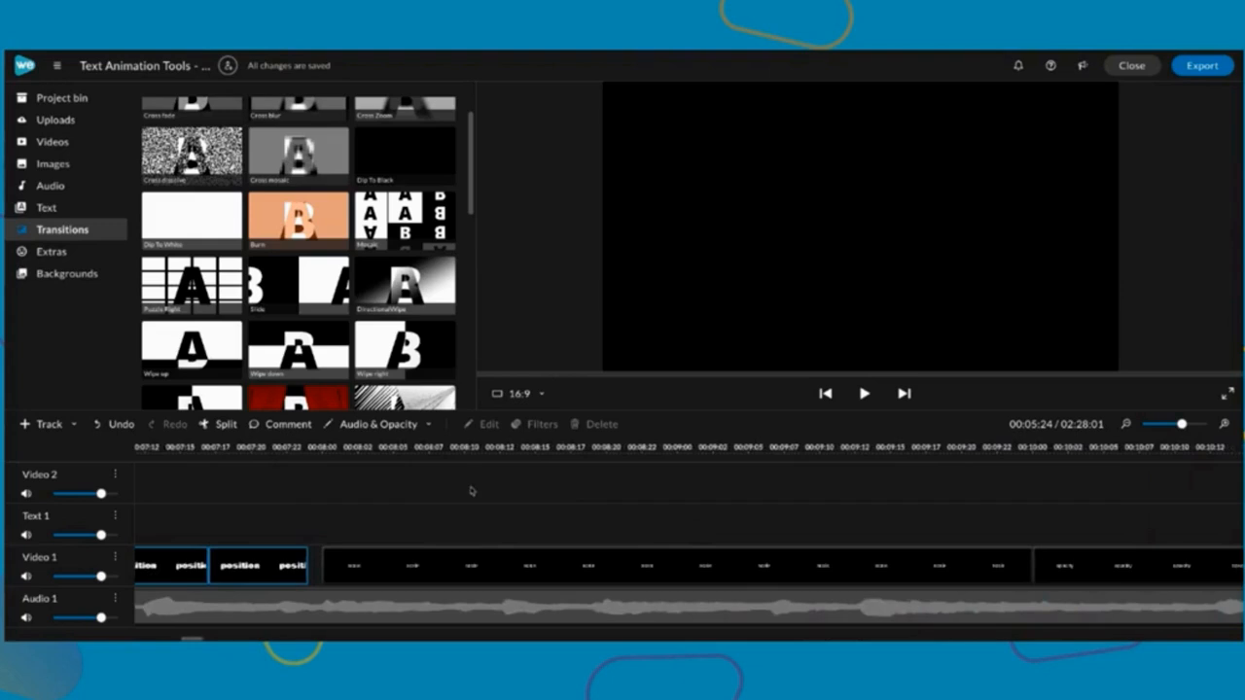
pyautogui.hscroll(2, 457, 492)
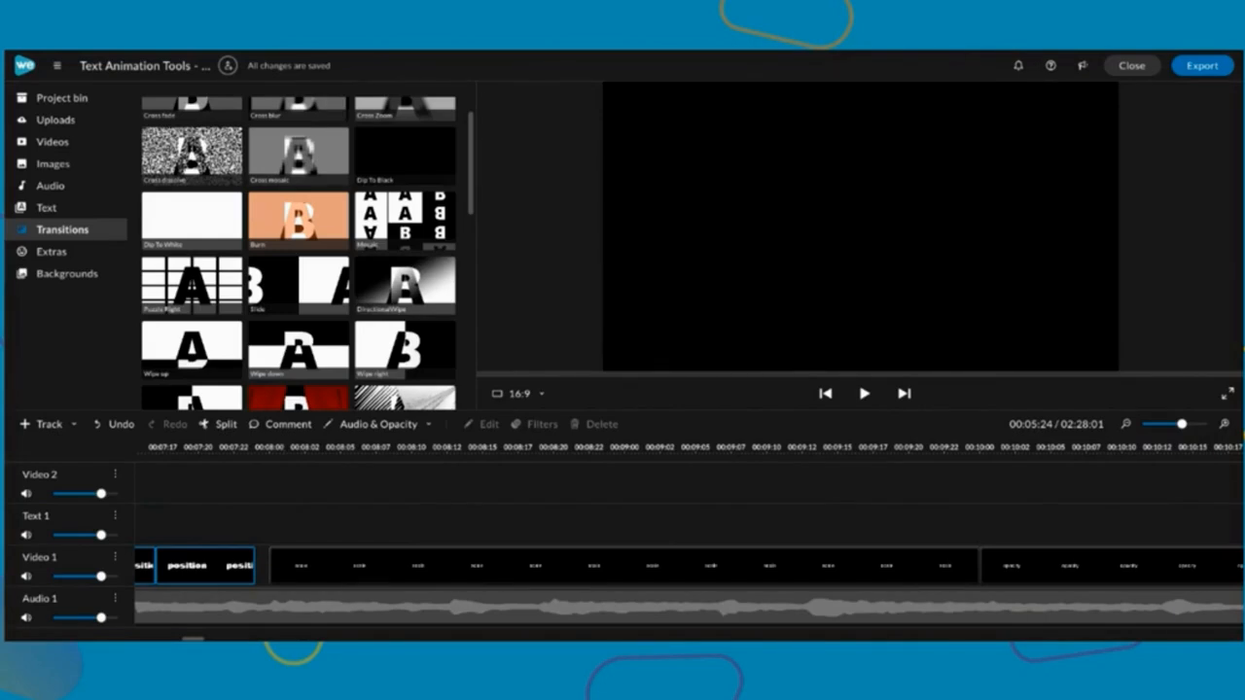
pyautogui.click(269, 446)
pyautogui.moveTo(271, 448); pyautogui.dragTo(362, 465)
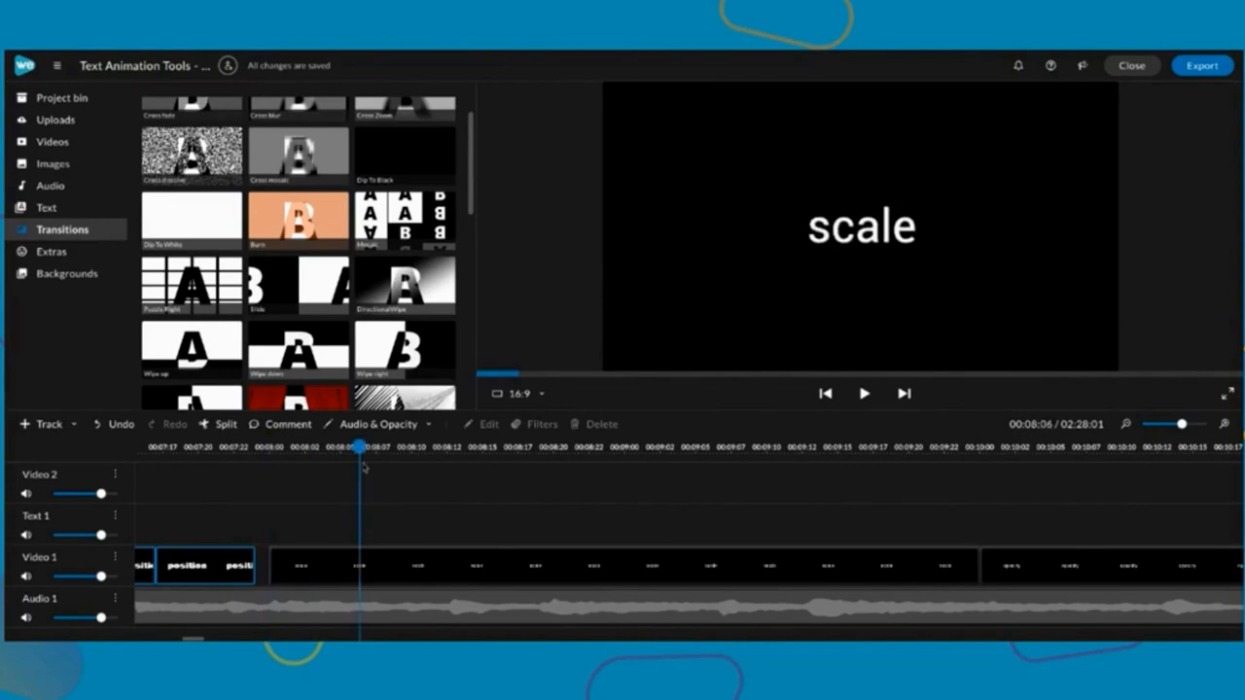
pyautogui.click(398, 568)
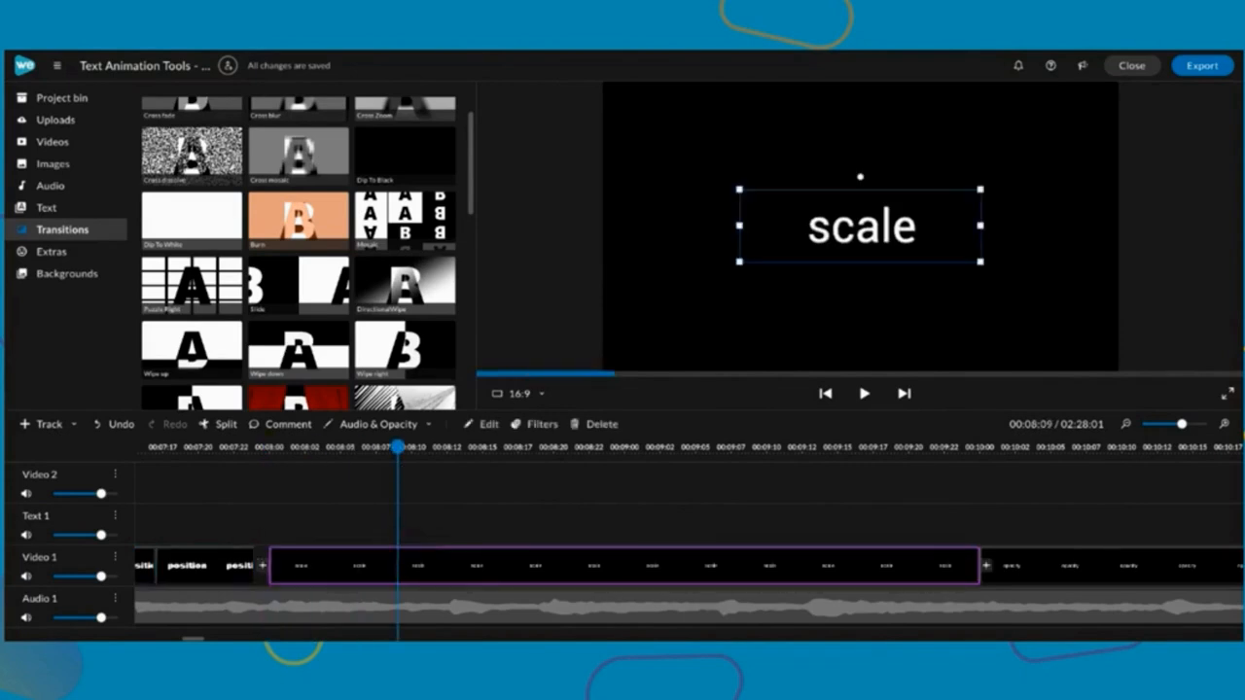
pyautogui.click(482, 424)
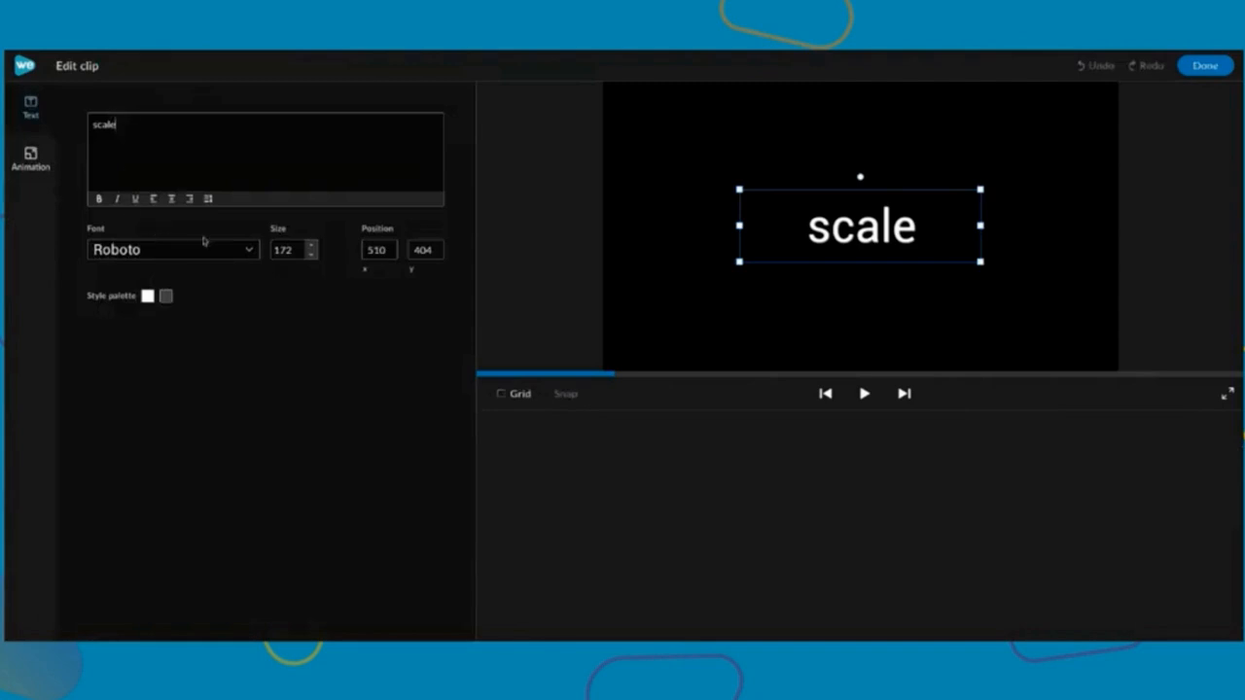
pyautogui.click(252, 255)
pyautogui.click(243, 505)
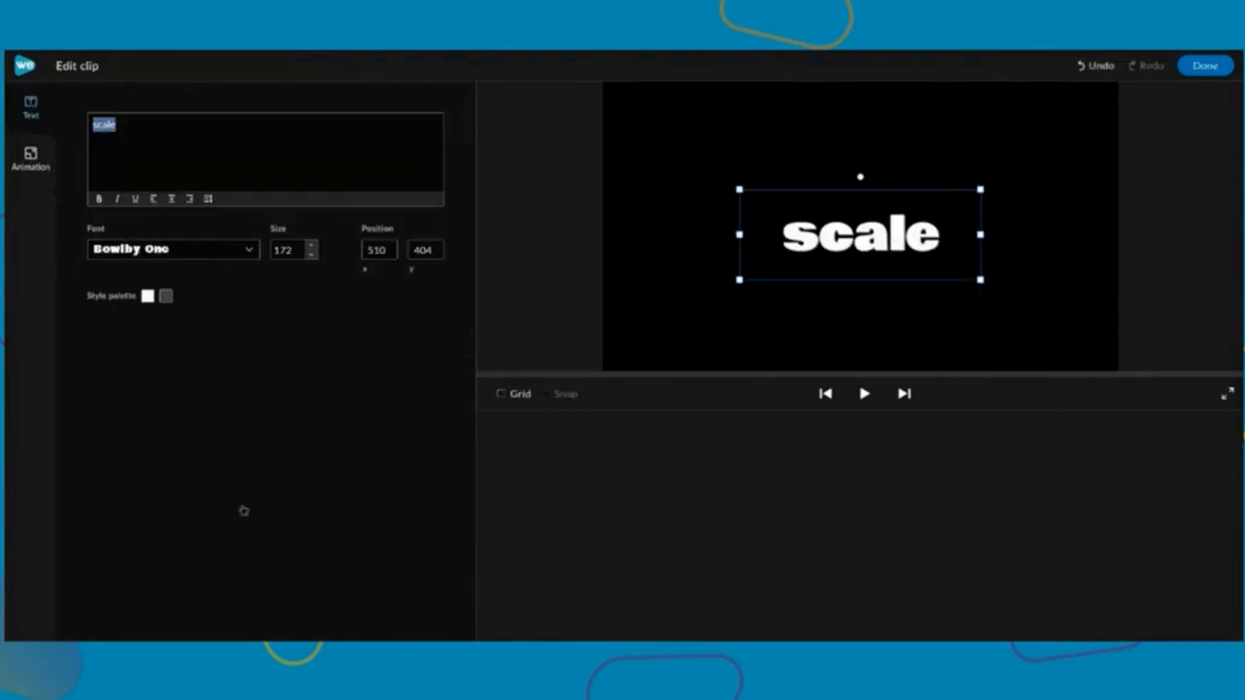
pyautogui.doubleClick(288, 251)
pyautogui.write('250')
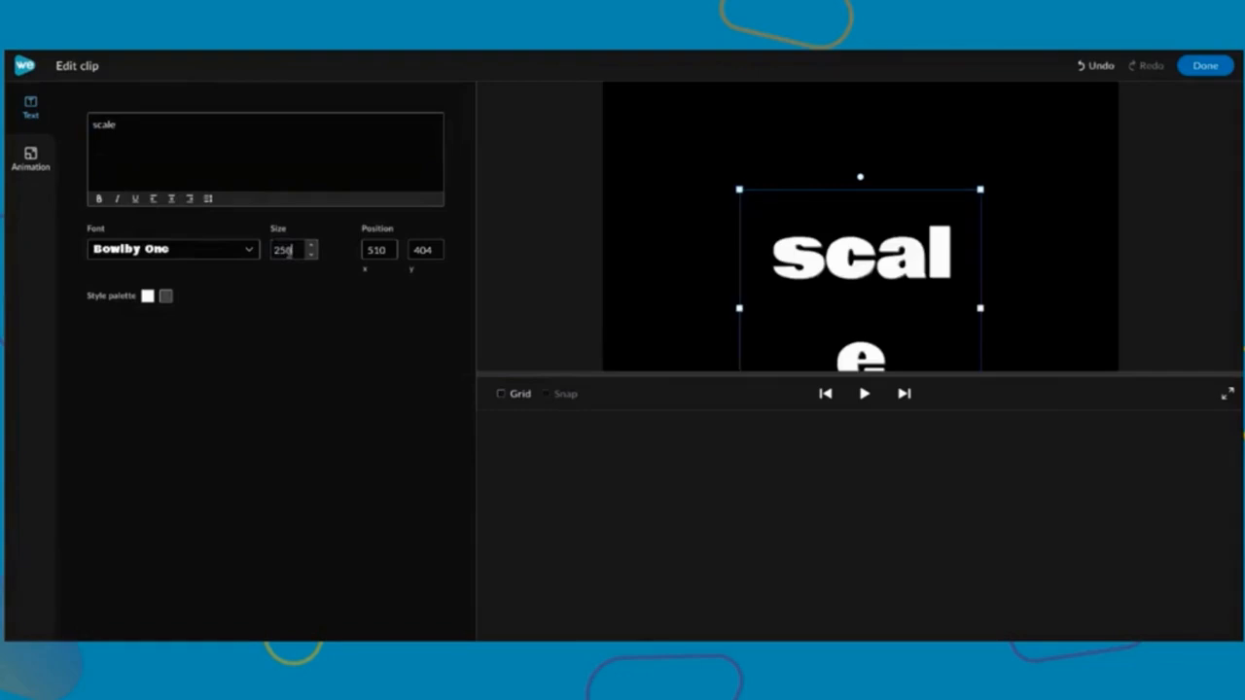
# Widen the "scale" text box to the full frame width and set its position to x 0 and y 300
pyautogui.moveTo(739, 307); pyautogui.dragTo(604, 308)
pyautogui.moveTo(987, 264); pyautogui.dragTo(1120, 268)
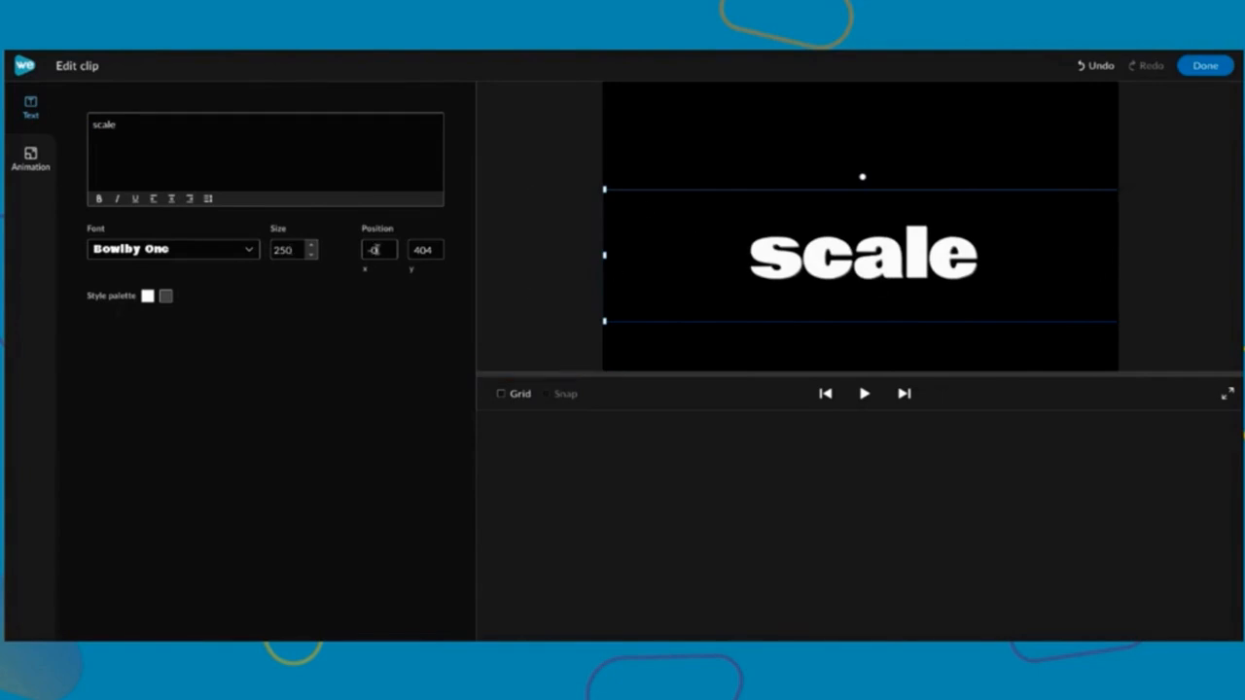
pyautogui.click(418, 254)
pyautogui.doubleClick(424, 247)
pyautogui.write('300')
pyautogui.press('Return')
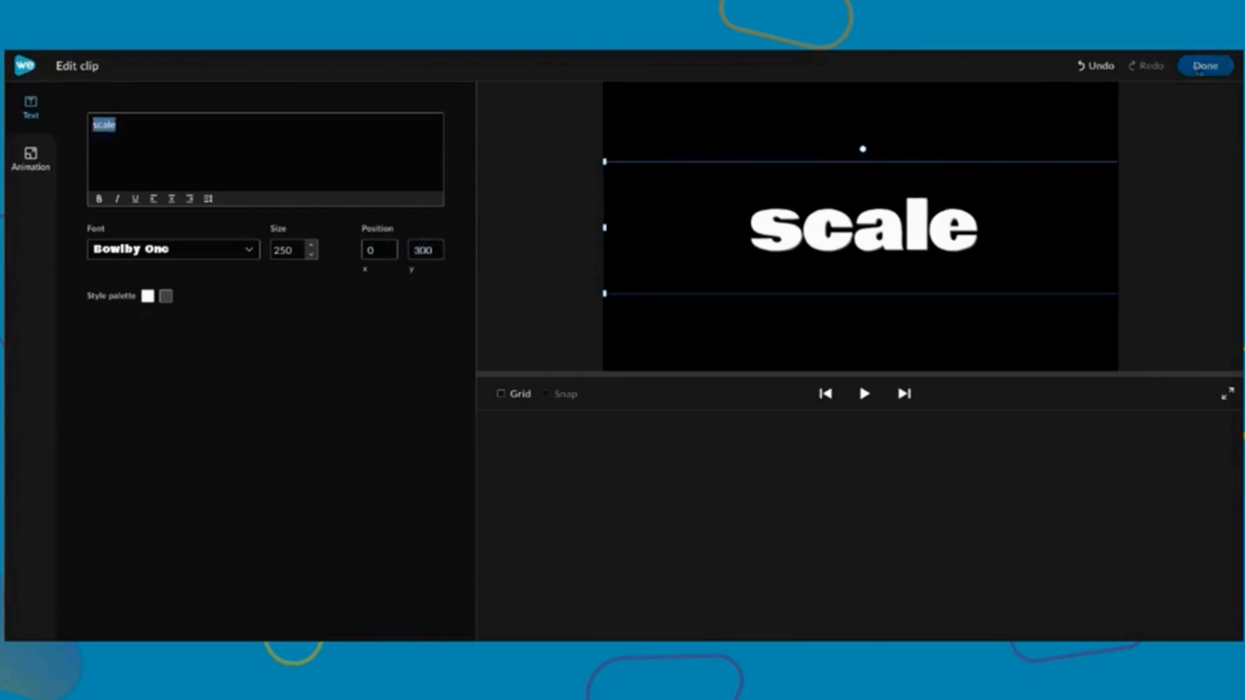
pyautogui.click(1205, 66)
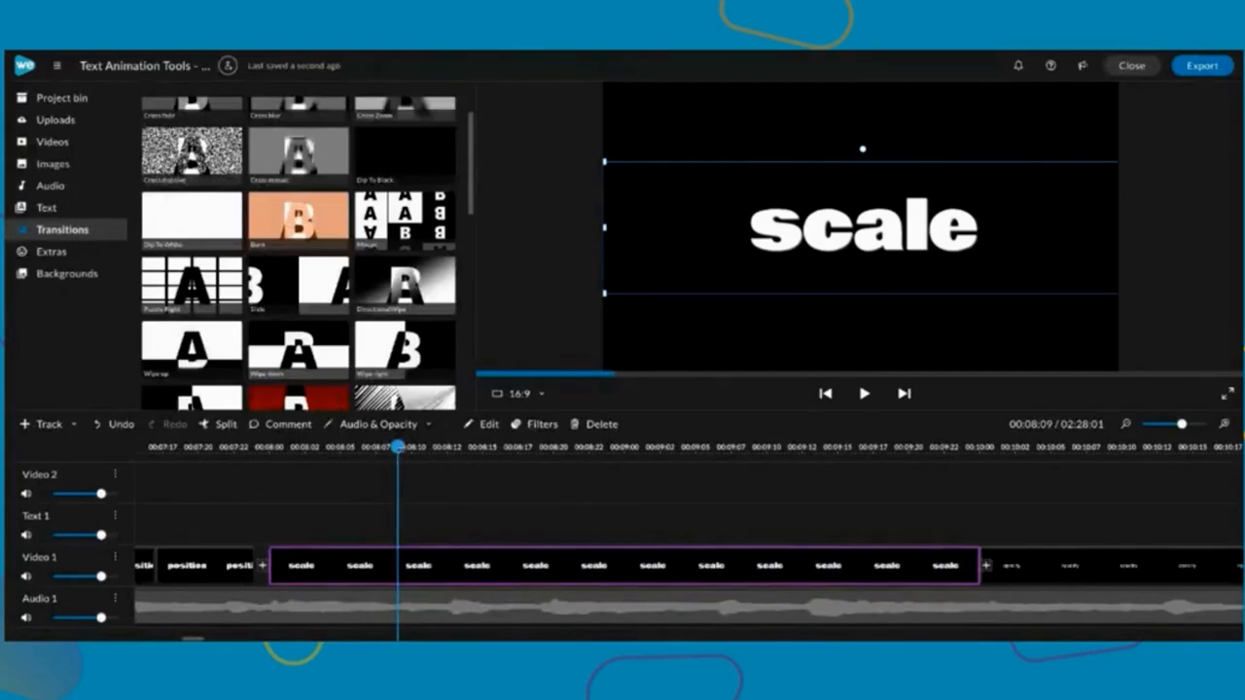
# Split the "scale" clip into three pieces, cutting at 00:08:09 and about 00:09:13
pyautogui.press('s')
pyautogui.moveTo(400, 448); pyautogui.dragTo(824, 476)
pyautogui.press('s')
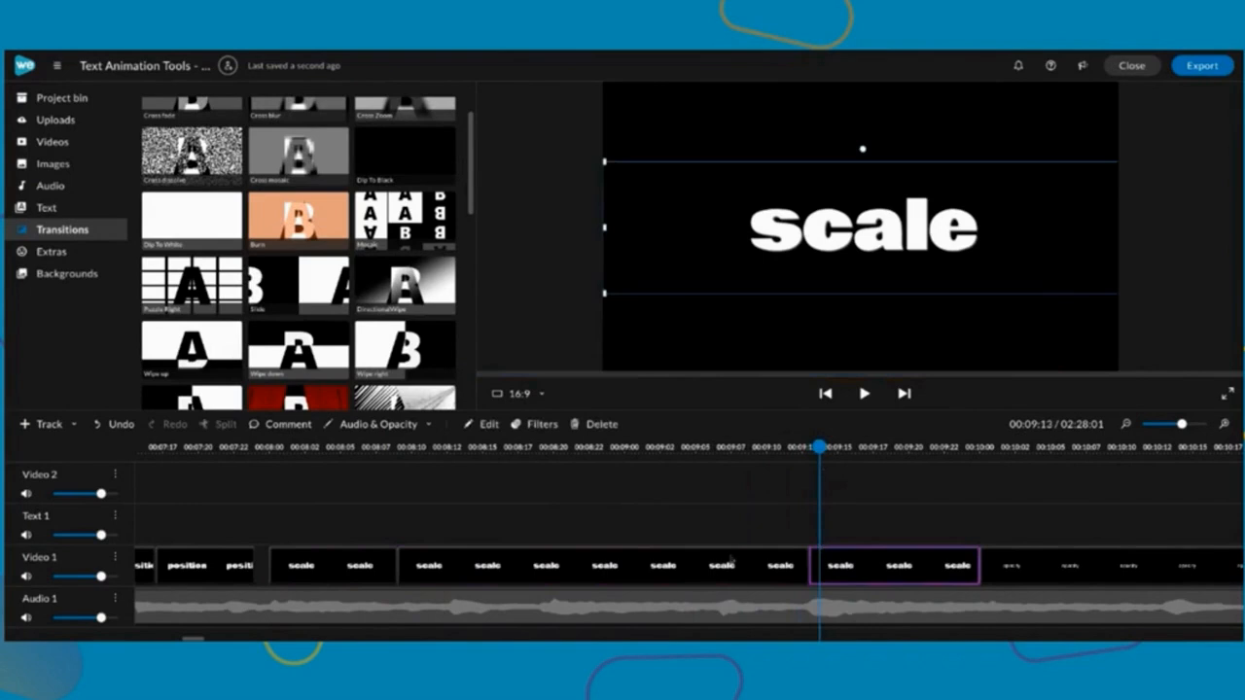
# Animate the first "scale" piece by lowering its start scale to the minimum, keeping the end scale at 1
pyautogui.click(329, 567)
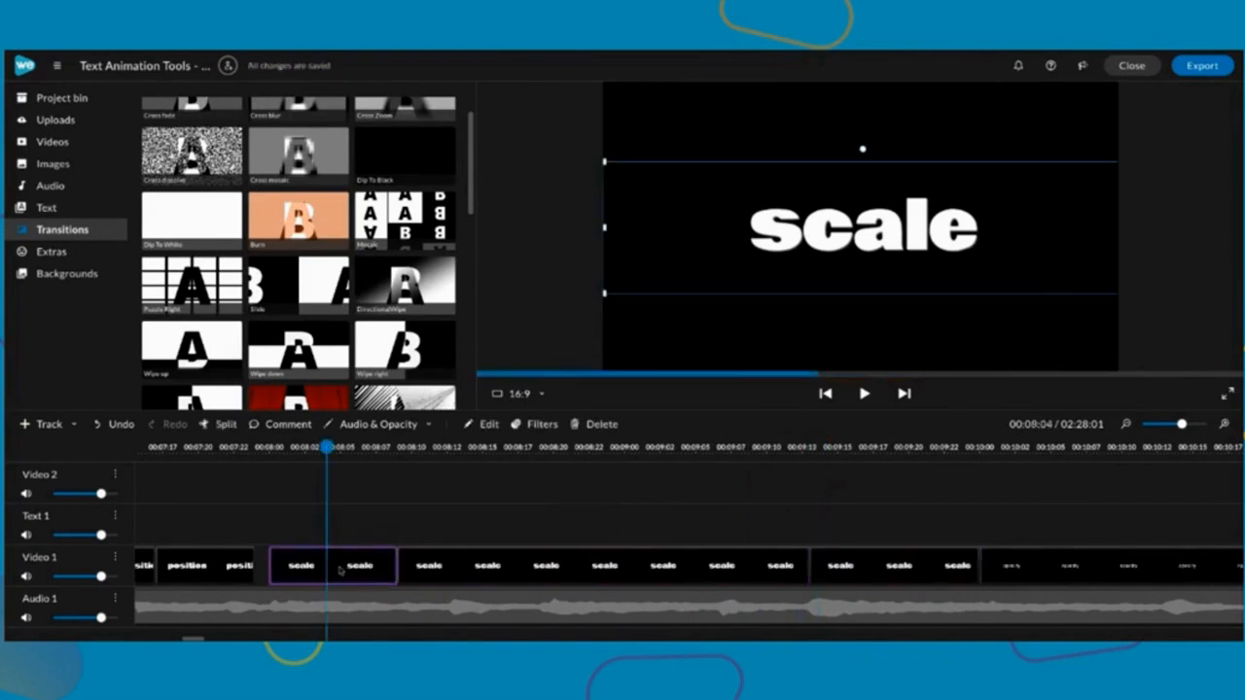
pyautogui.doubleClick(329, 567)
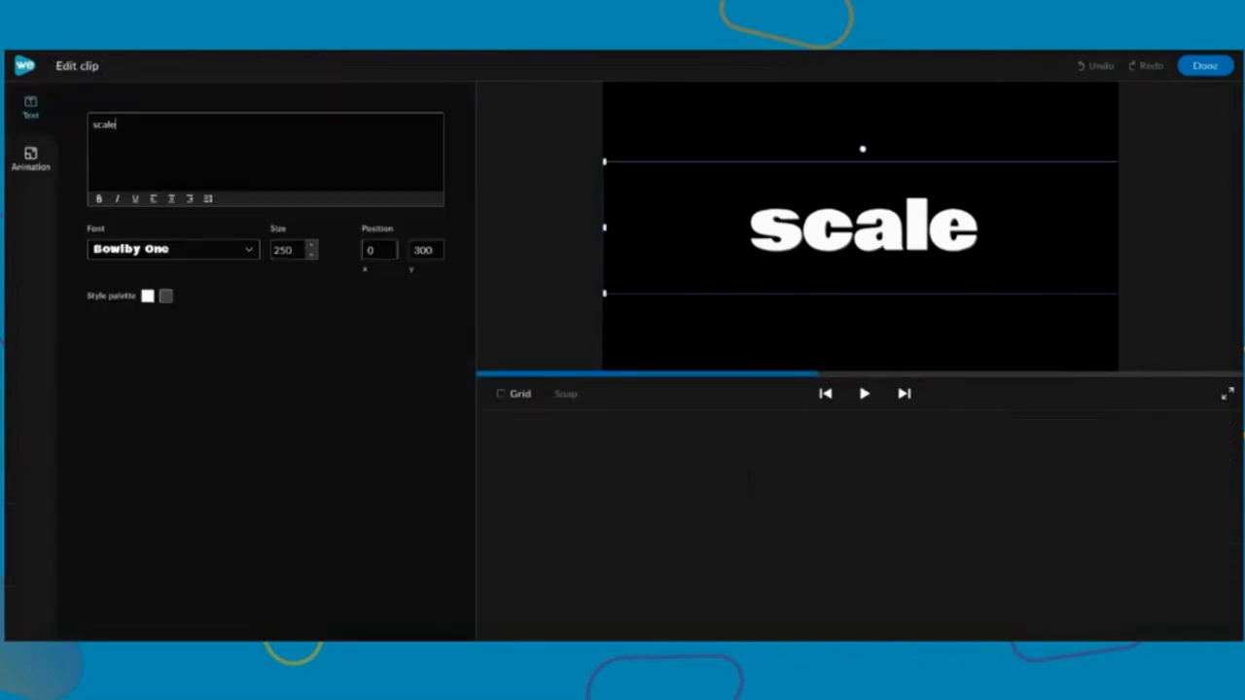
pyautogui.click(40, 166)
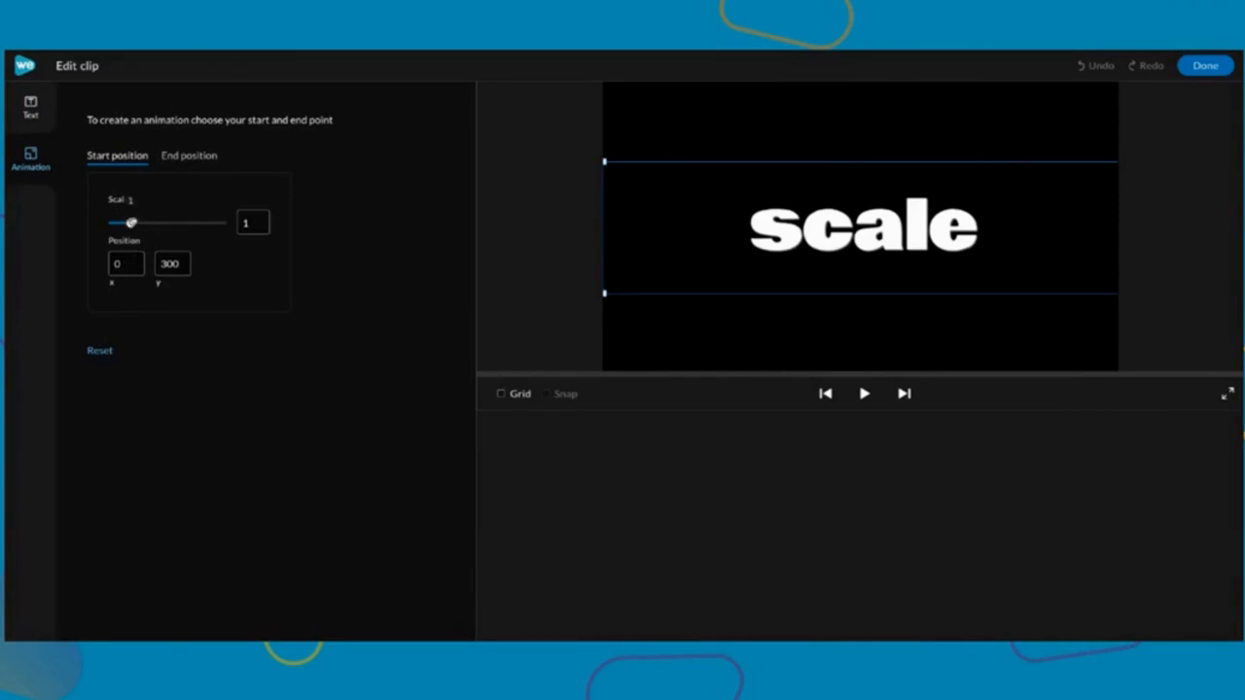
pyautogui.moveTo(131, 223); pyautogui.dragTo(107, 222)
pyautogui.click(183, 158)
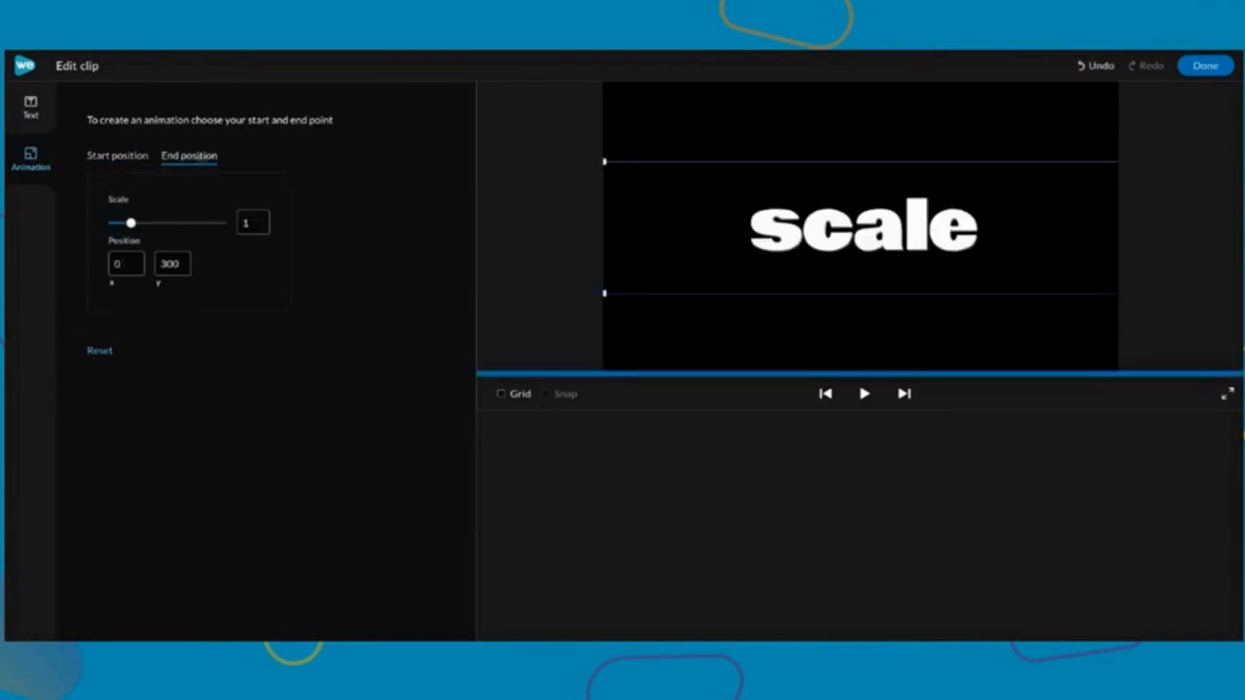
pyautogui.click(1203, 66)
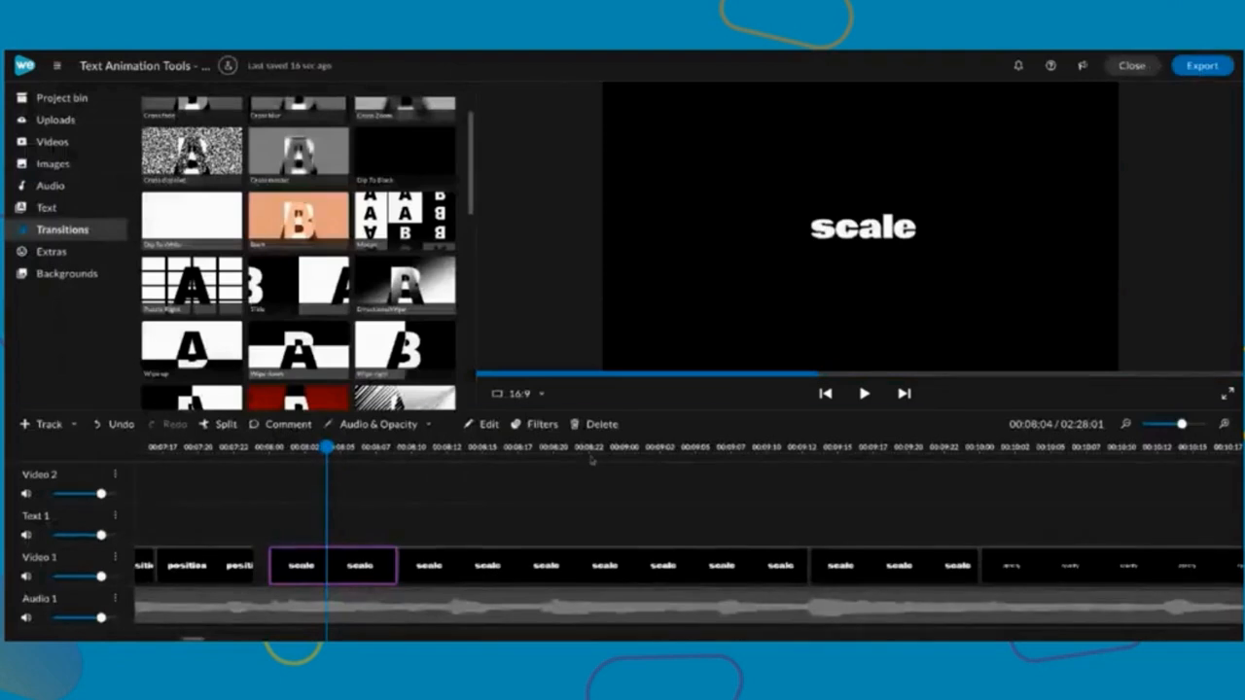
# Play back the first "scale" piece's animation from 00:07:24
pyautogui.moveTo(327, 447); pyautogui.dragTo(258, 447)
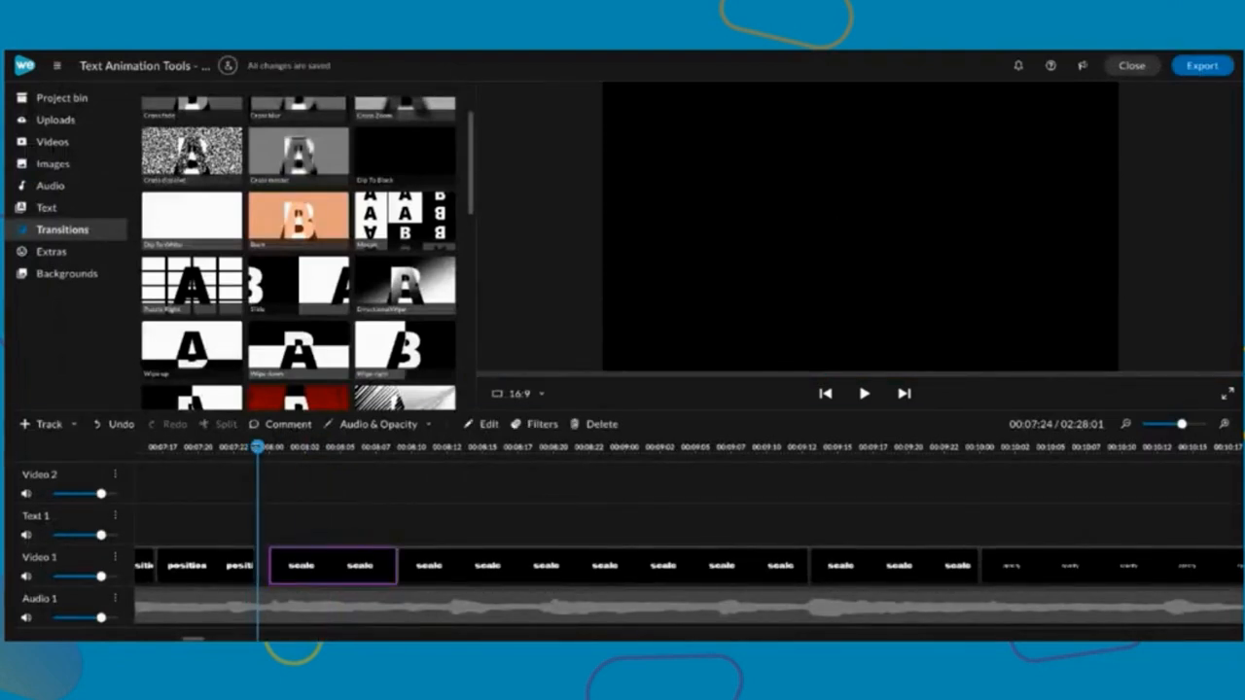
pyautogui.press('space')
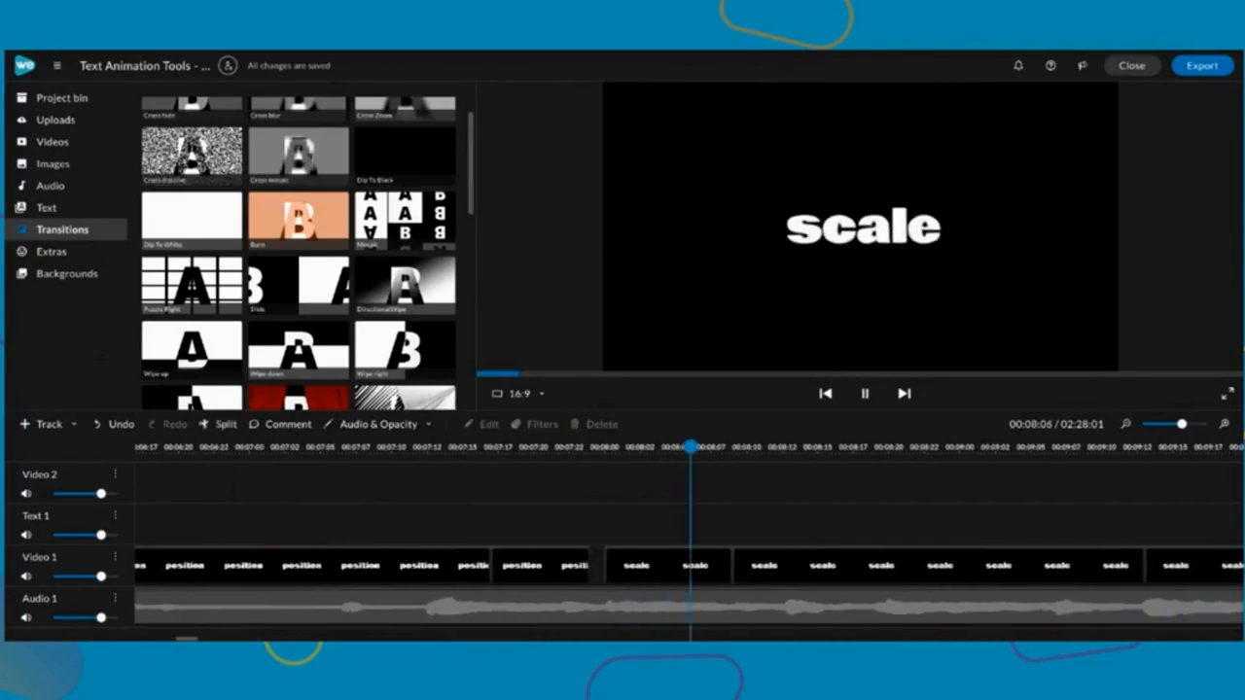
pyautogui.press('space')
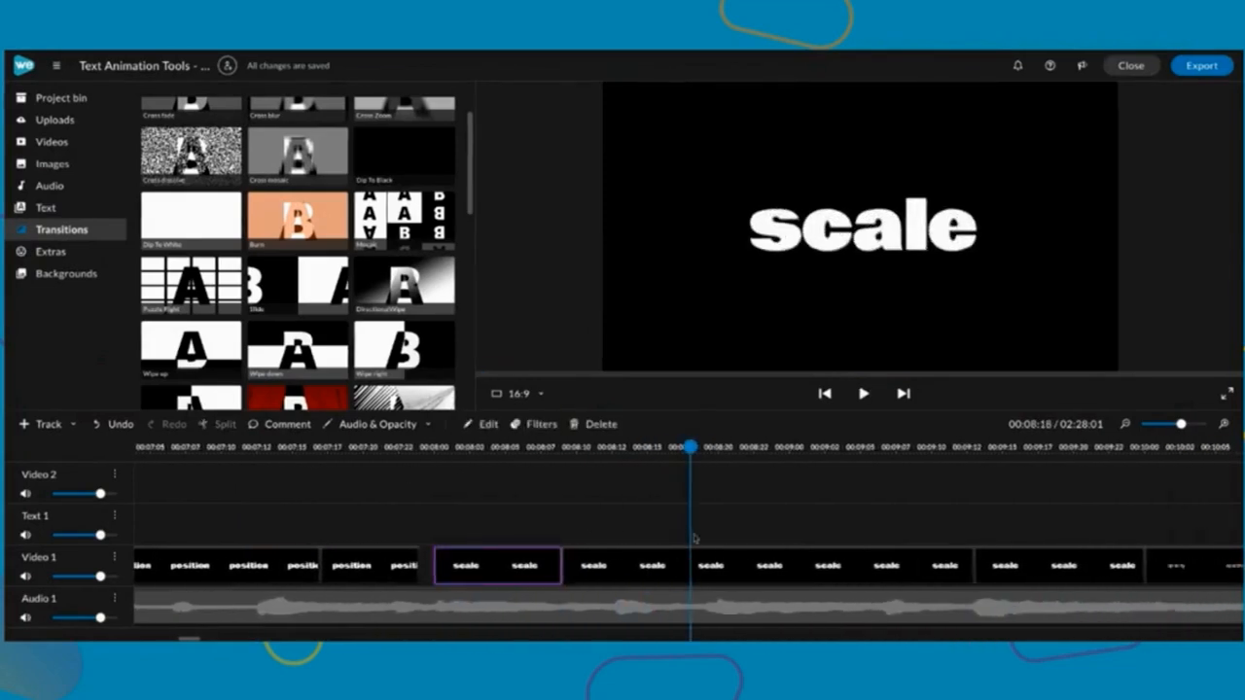
# Animate the last "scale" piece by raising its end scale to 5
pyautogui.click(1036, 562)
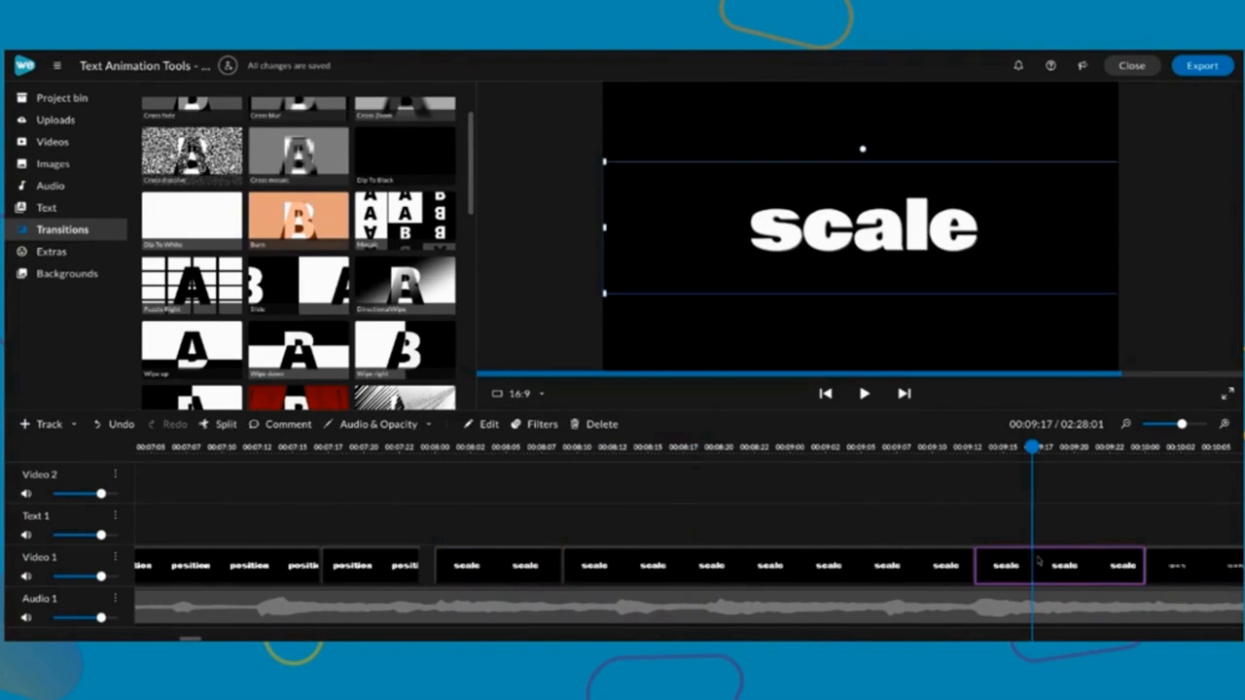
pyautogui.doubleClick(1021, 561)
pyautogui.click(30, 159)
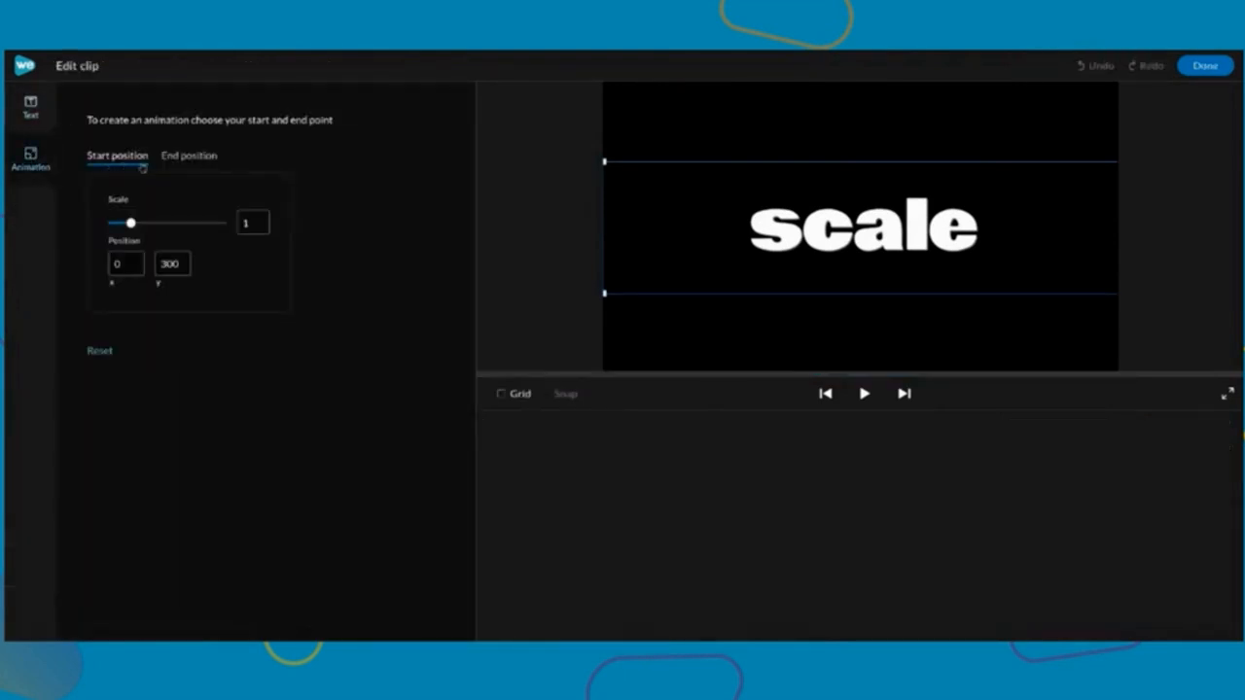
pyautogui.click(188, 157)
pyautogui.moveTo(132, 223); pyautogui.dragTo(280, 230)
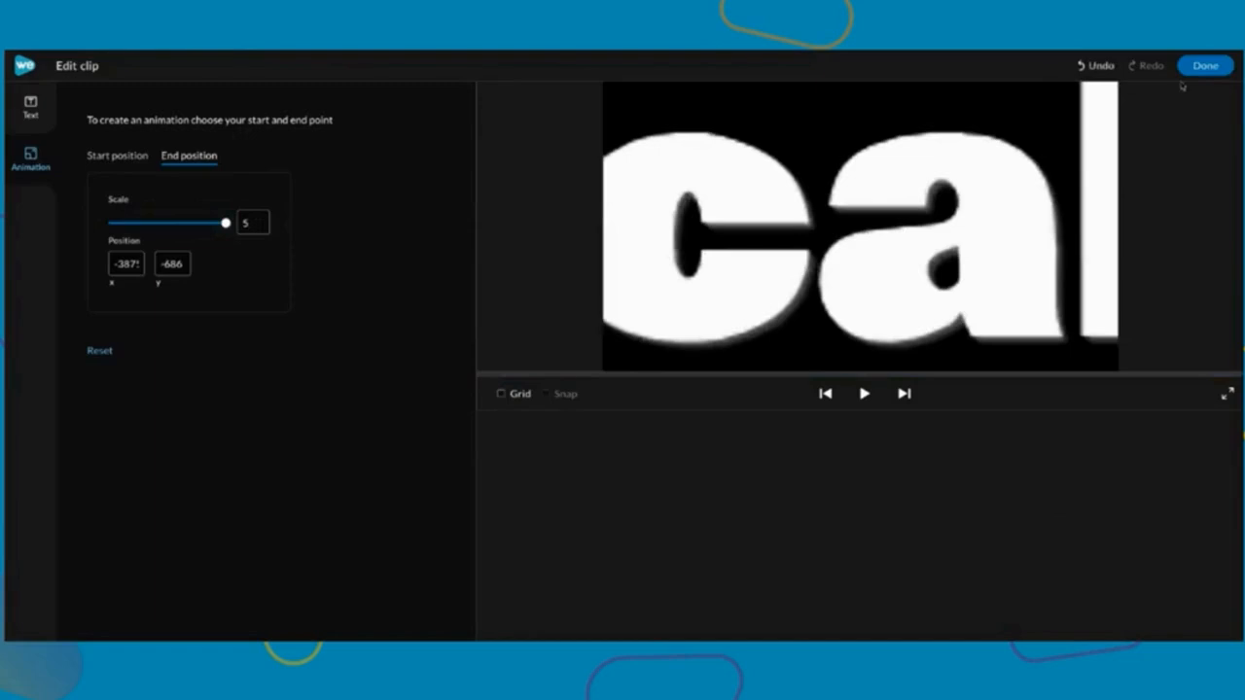
pyautogui.click(1199, 67)
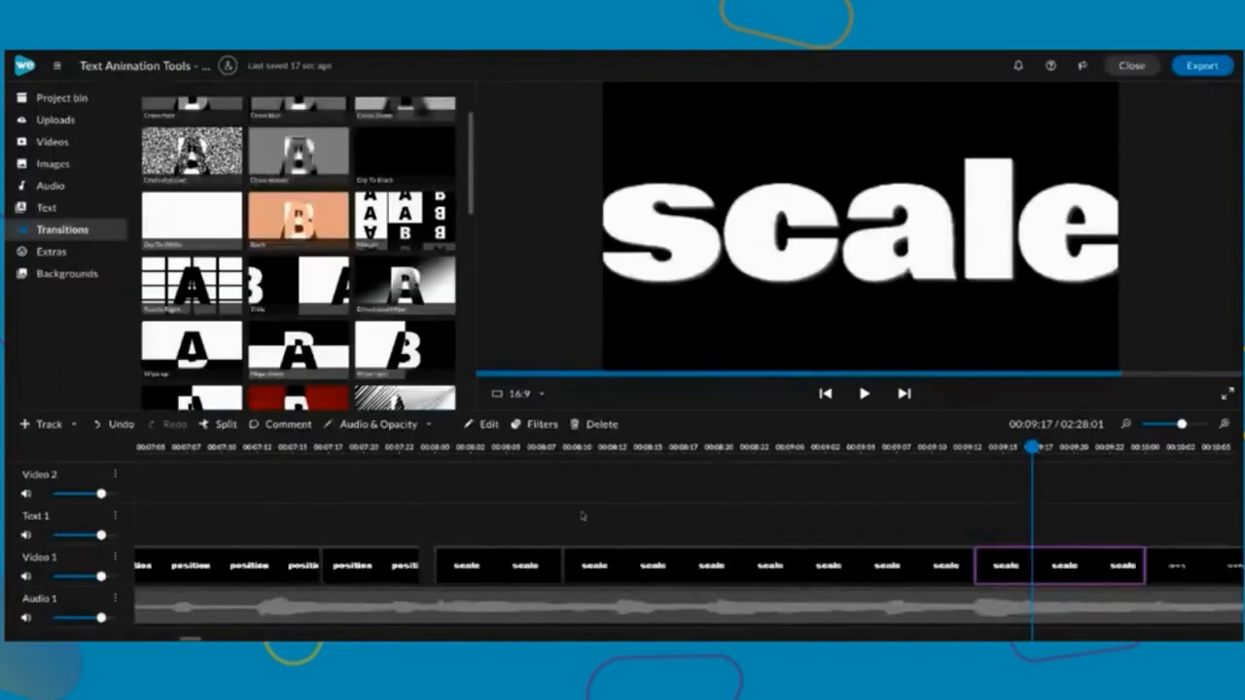
# Trim the first "scale" piece to end at 00:08:07 and the last to 00:09:18, closing the gaps between all three
pyautogui.click(503, 567)
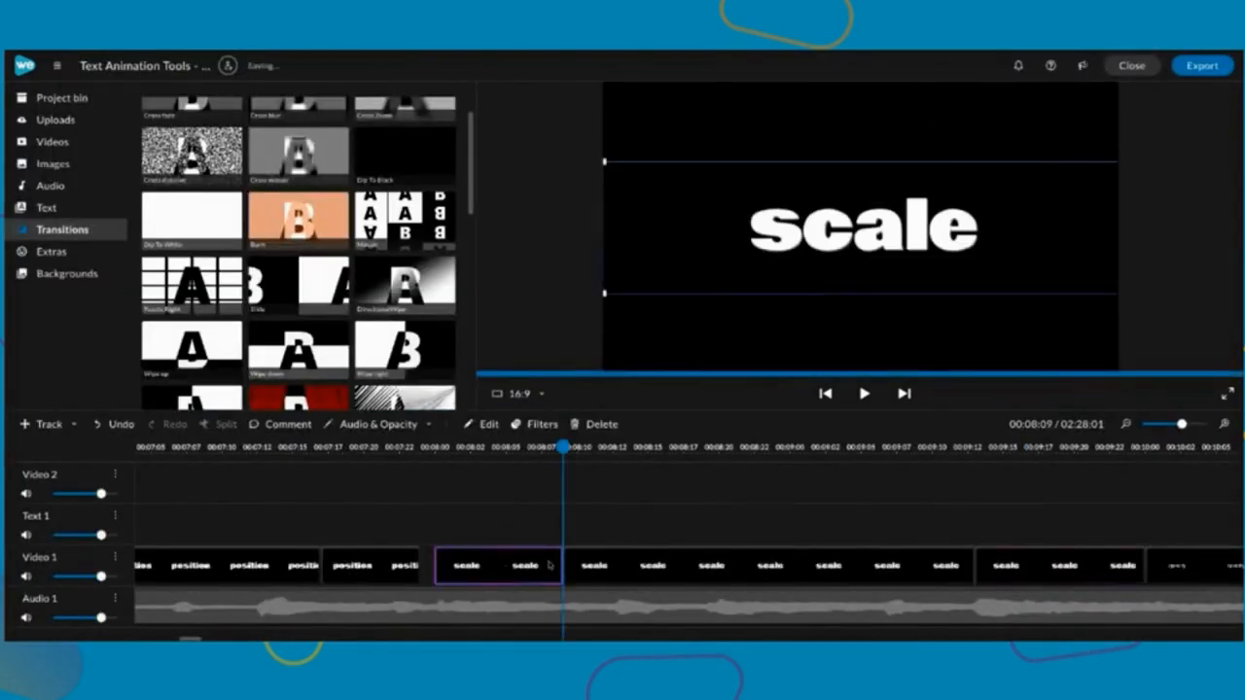
pyautogui.moveTo(560, 565); pyautogui.dragTo(522, 565)
pyautogui.moveTo(605, 566); pyautogui.dragTo(576, 561)
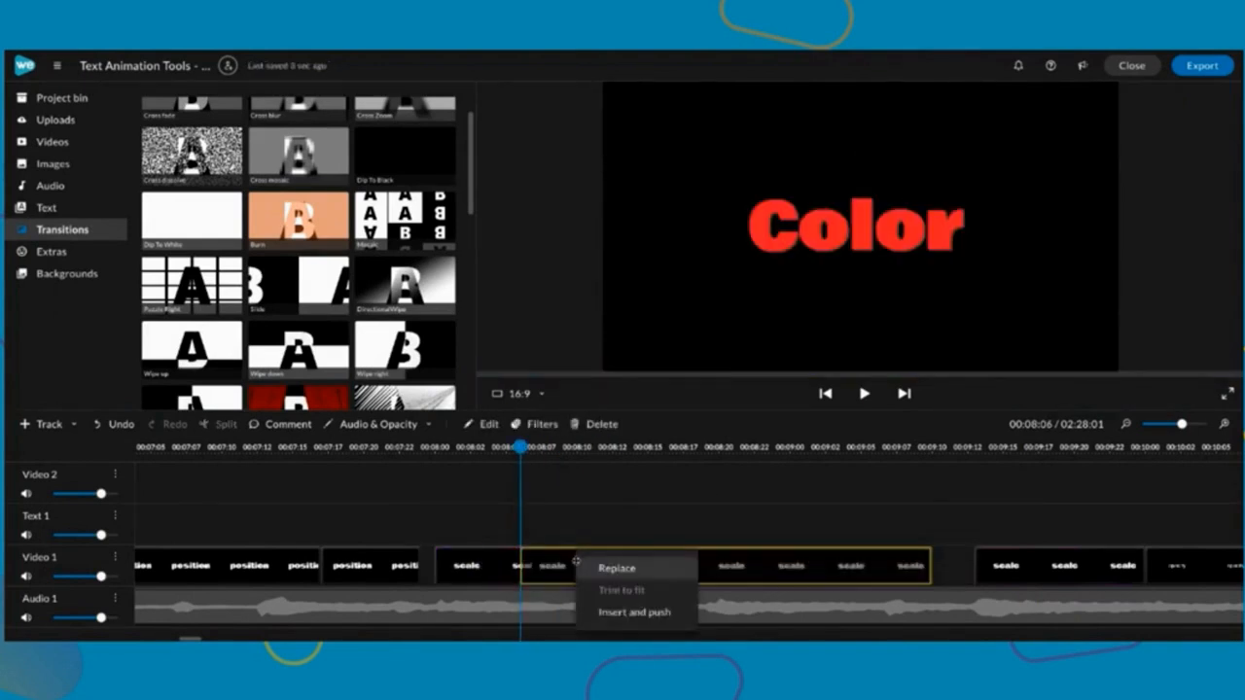
pyautogui.click(600, 496)
pyautogui.moveTo(700, 566); pyautogui.dragTo(670, 562)
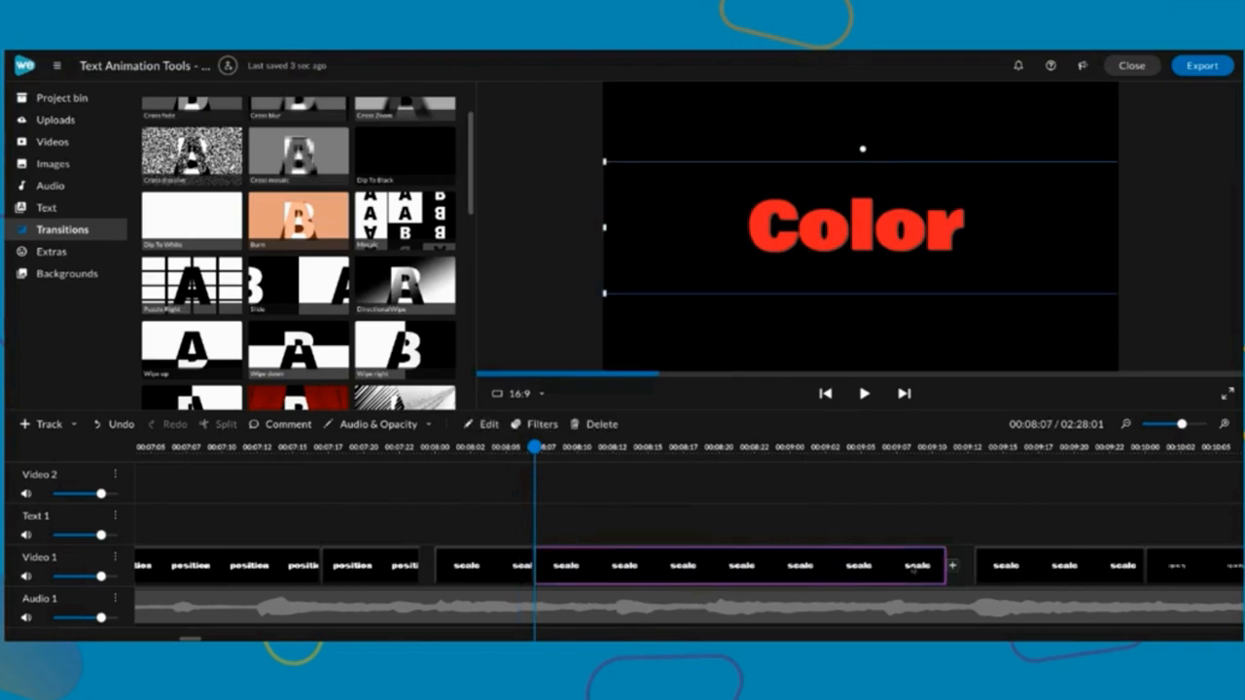
pyautogui.moveTo(1027, 566); pyautogui.dragTo(997, 562)
pyautogui.moveTo(1116, 565); pyautogui.dragTo(1043, 564)
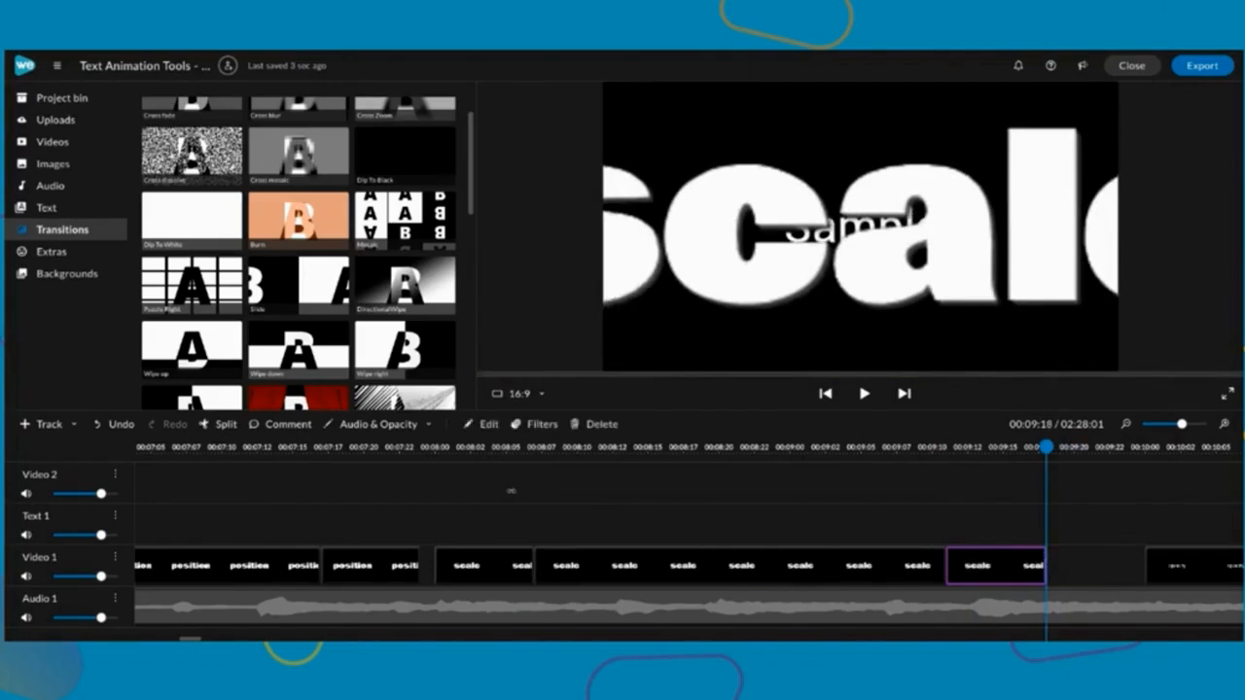
# Select all three "scale" pieces, shift them together to start at about 00:08:02, and play them back
pyautogui.moveTo(457, 502); pyautogui.dragTo(929, 544)
pyautogui.moveTo(808, 569); pyautogui.dragTo(844, 572)
pyautogui.click(379, 447)
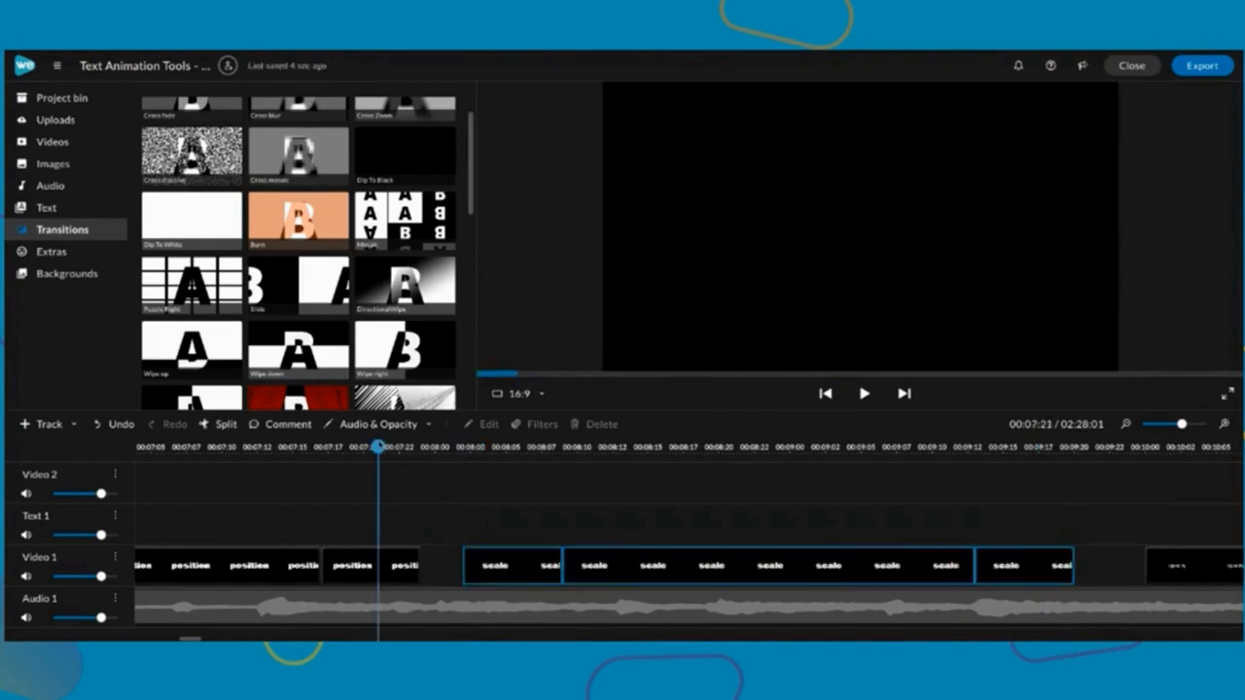
pyautogui.press('space')
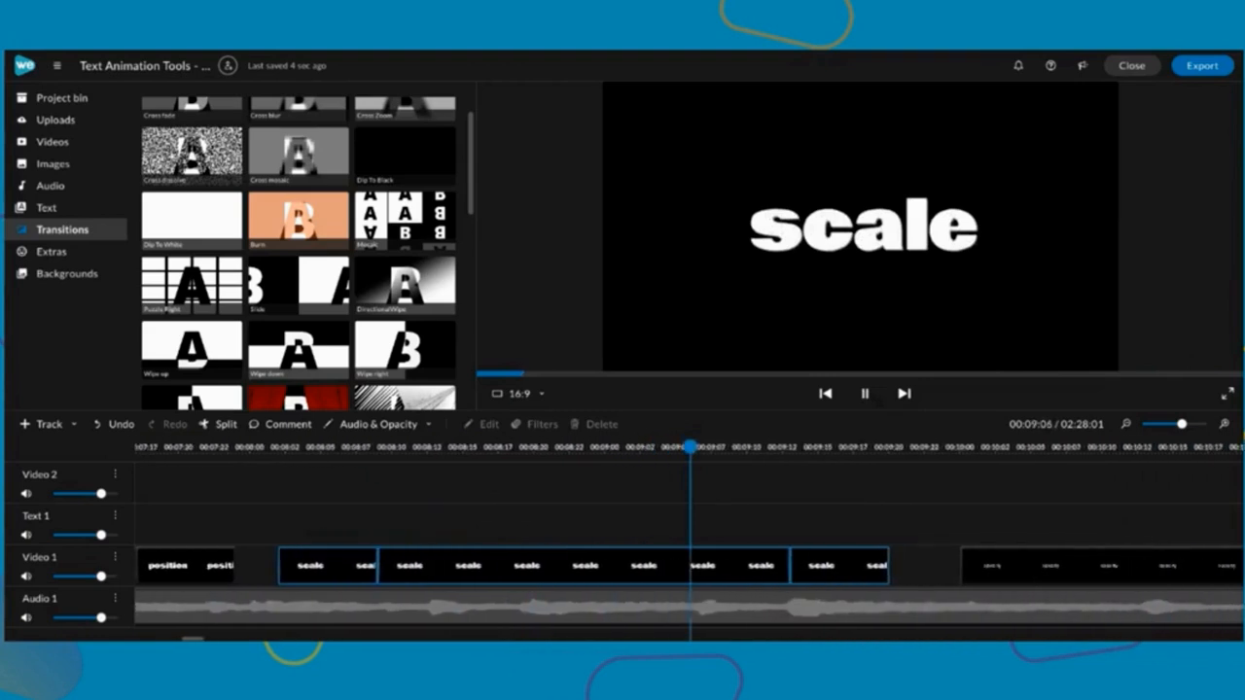
pyautogui.press('space')
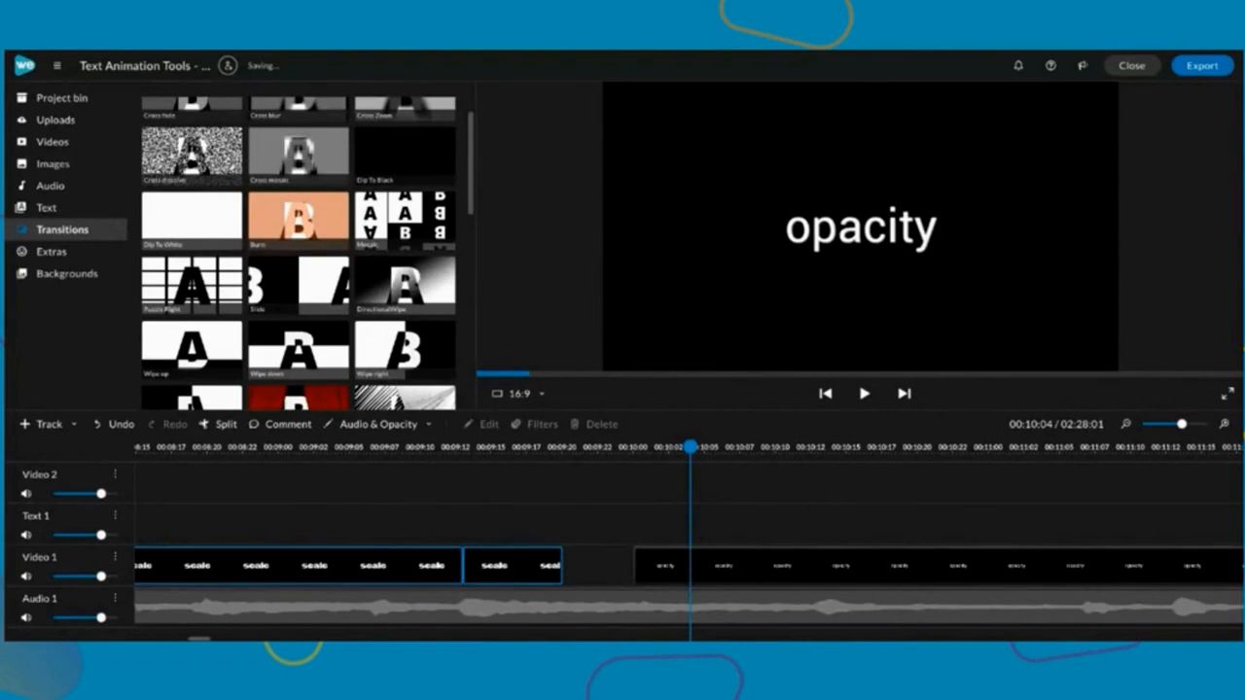
# Shift the three selected "scale" pieces together so the last one meets the start of the "opacity" clip
pyautogui.hscroll(5, 833, 492)
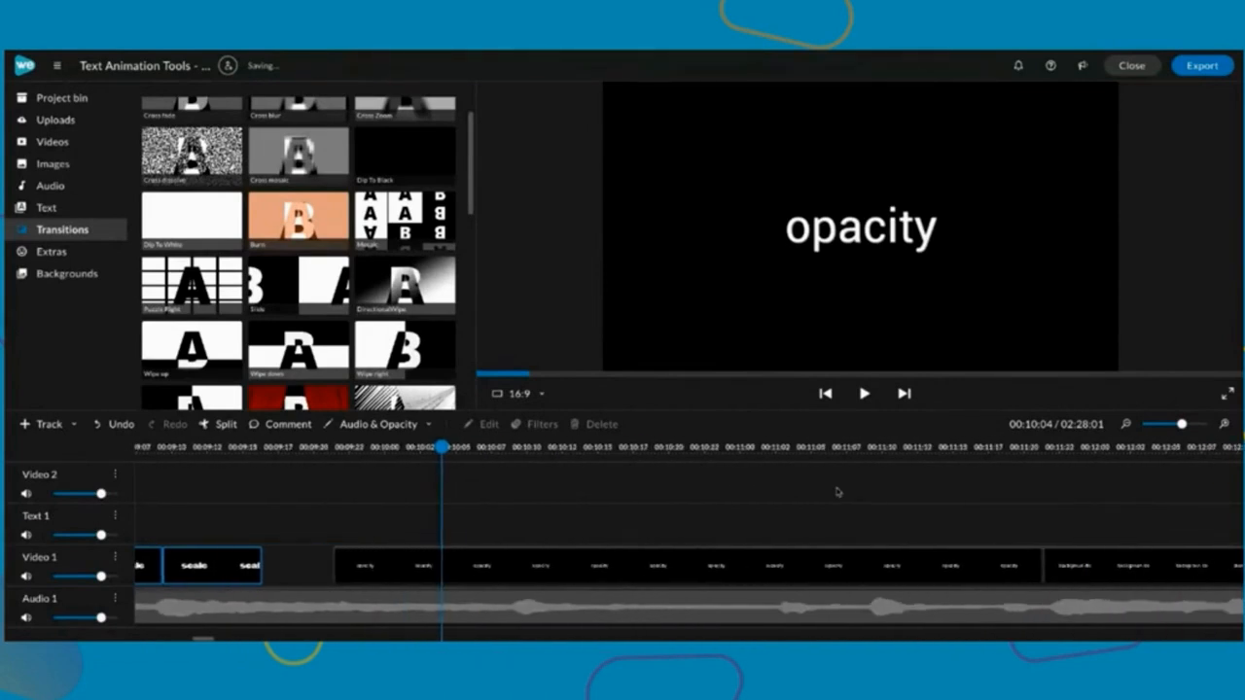
pyautogui.hscroll(-1, 592, 519)
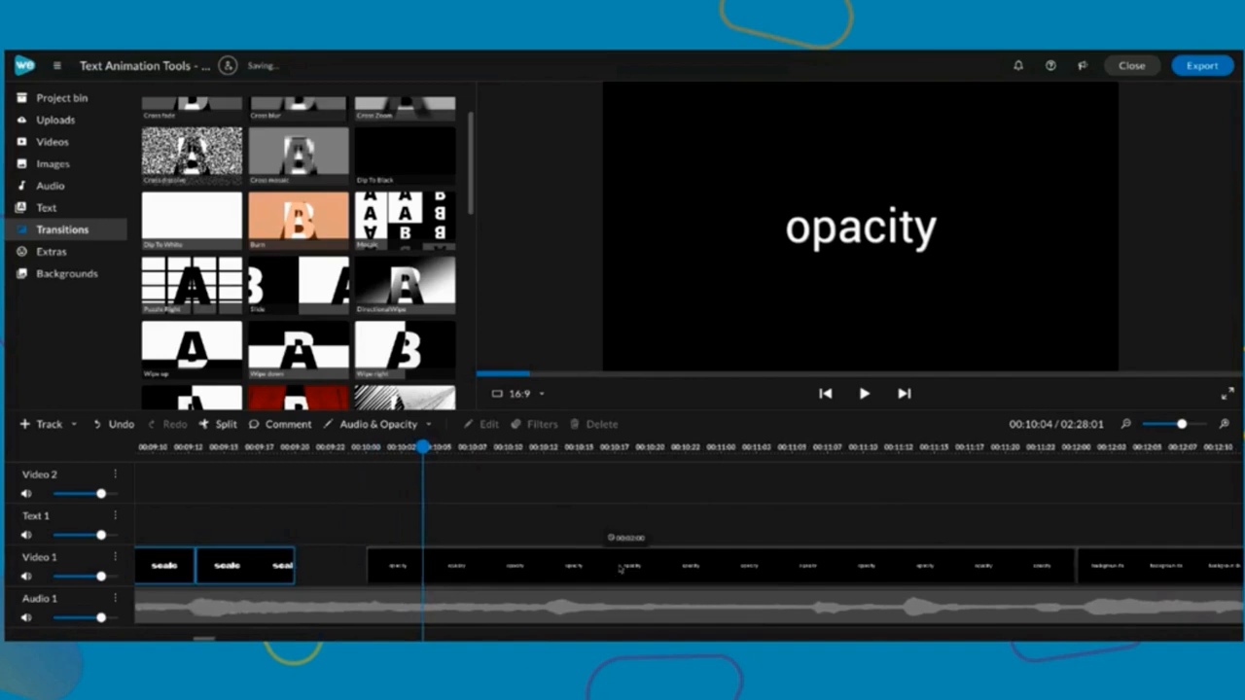
pyautogui.moveTo(262, 569); pyautogui.dragTo(333, 570)
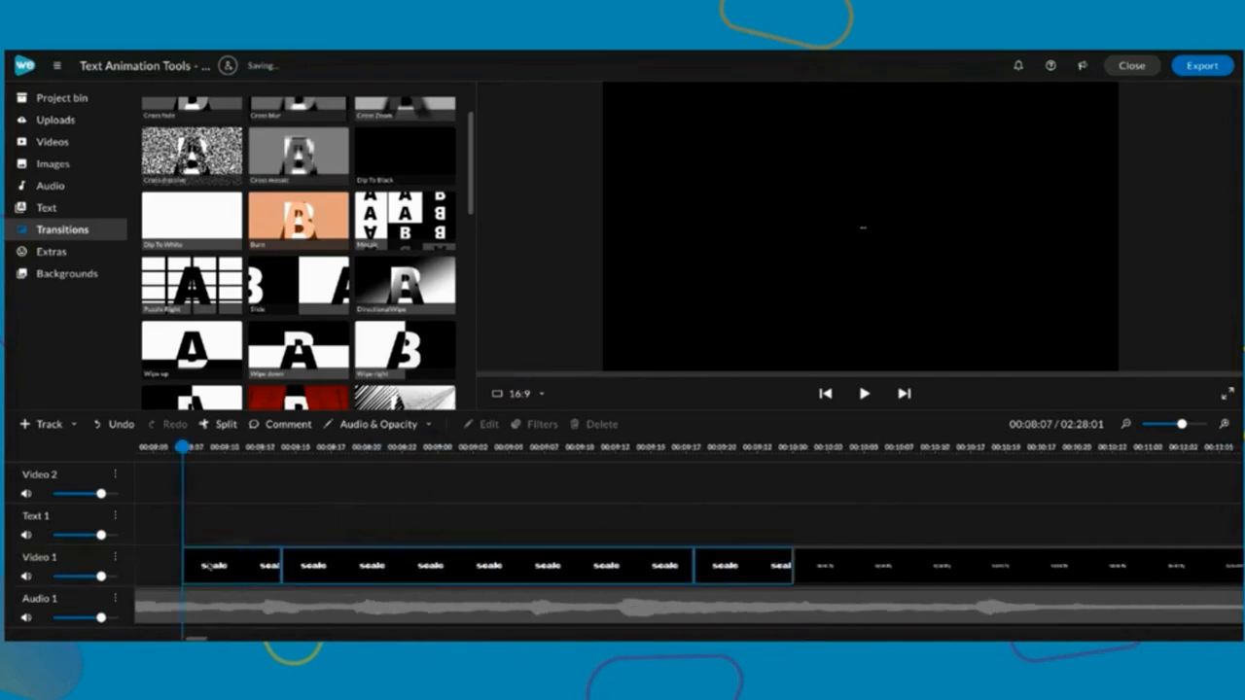
# Move the first "scale" piece back to 00:08:00 and extend the middle piece's start to 00:08:07
pyautogui.hscroll(-1, 209, 566)
pyautogui.click(378, 514)
pyautogui.moveTo(468, 561); pyautogui.dragTo(368, 559)
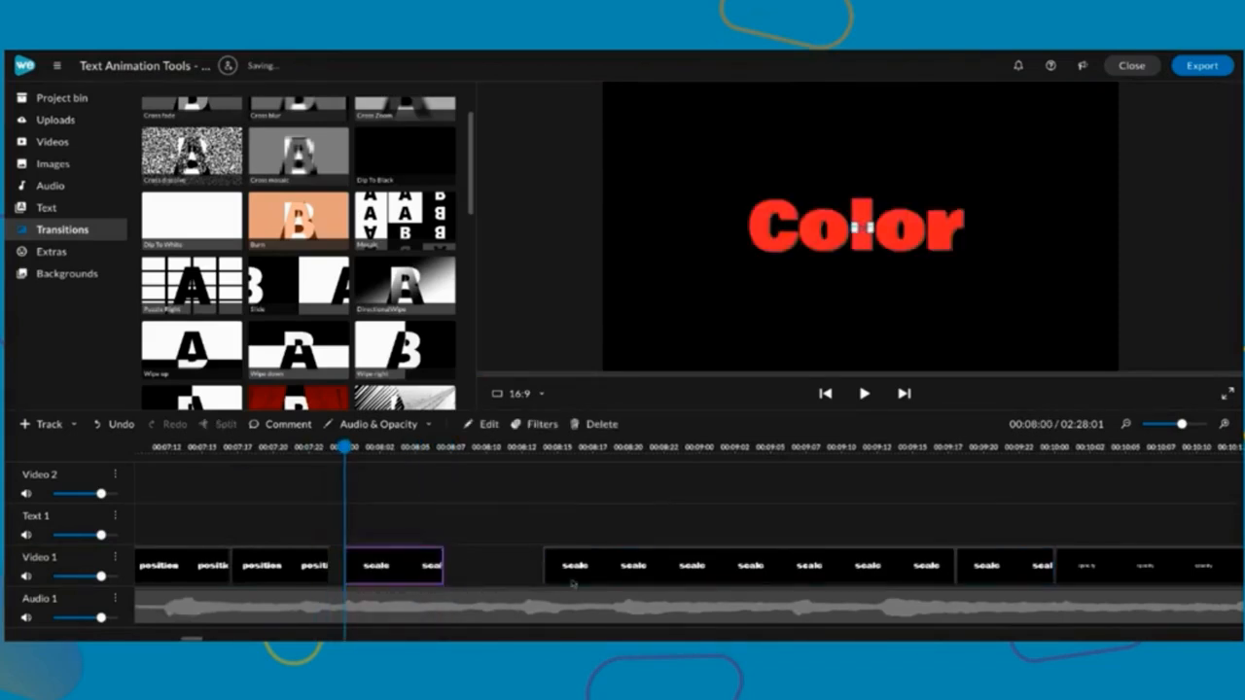
pyautogui.click(559, 577)
pyautogui.moveTo(537, 564); pyautogui.dragTo(447, 564)
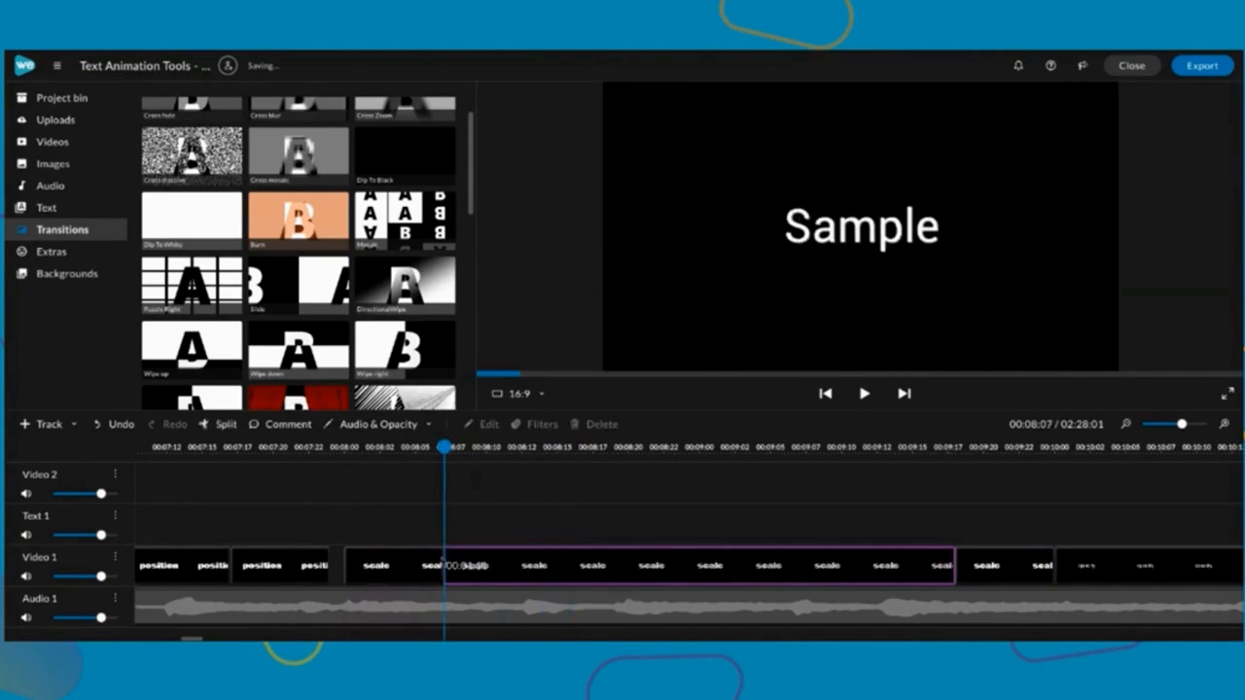
# Move the last "position" piece against the first "scale" piece and extend the middle "position" piece to 00:07:18
pyautogui.click(288, 564)
pyautogui.moveTo(288, 564); pyautogui.dragTo(244, 565)
pyautogui.click(204, 572)
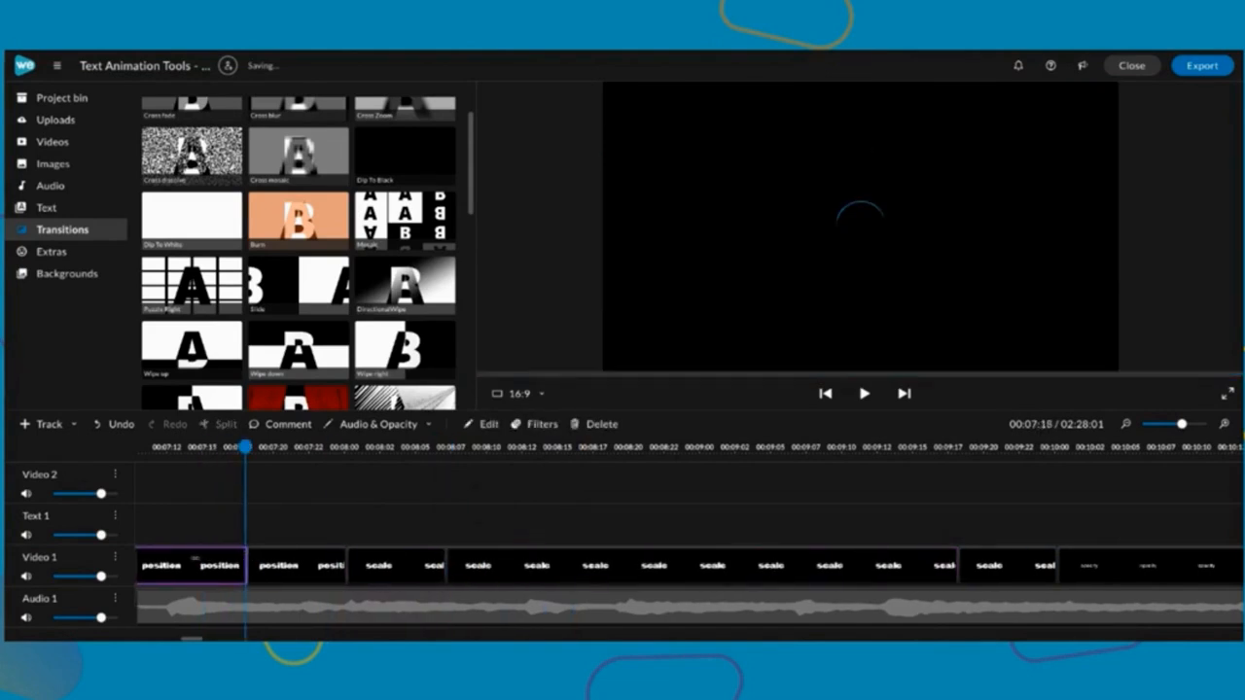
pyautogui.hscroll(-6, 425, 565)
pyautogui.hscroll(10, 423, 565)
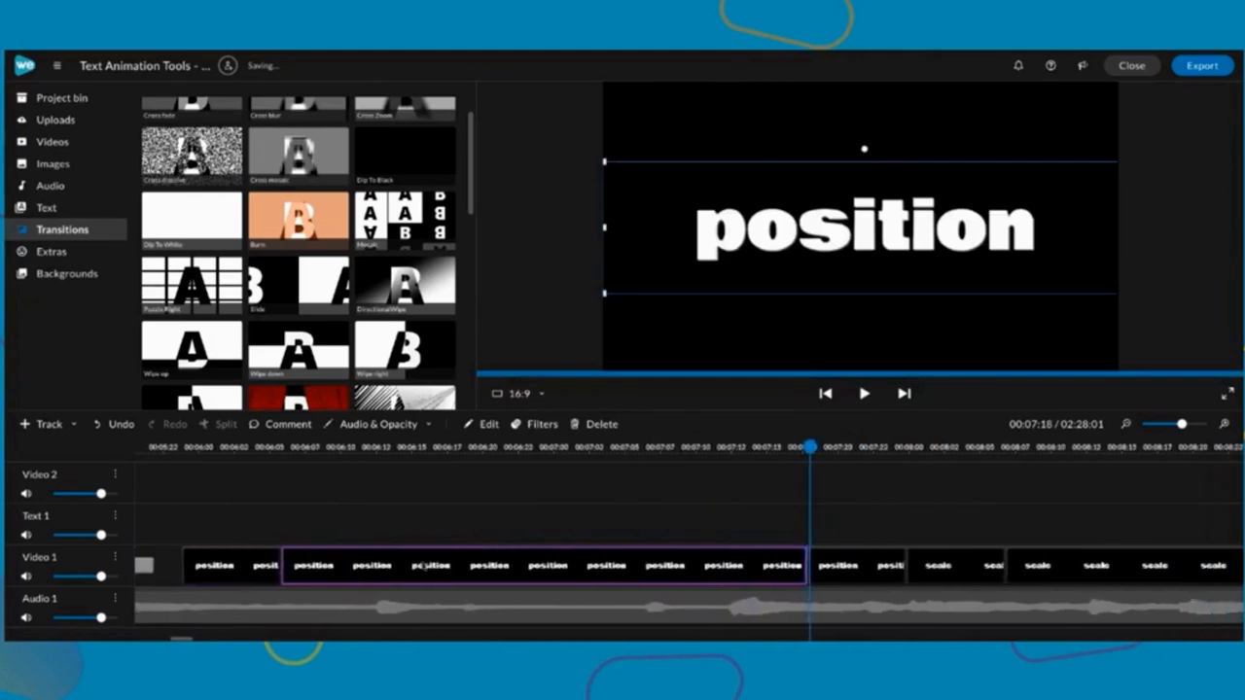
# Change the "opacity" clip's text to Bowlby One at size 250
pyautogui.hscroll(8, 552, 565)
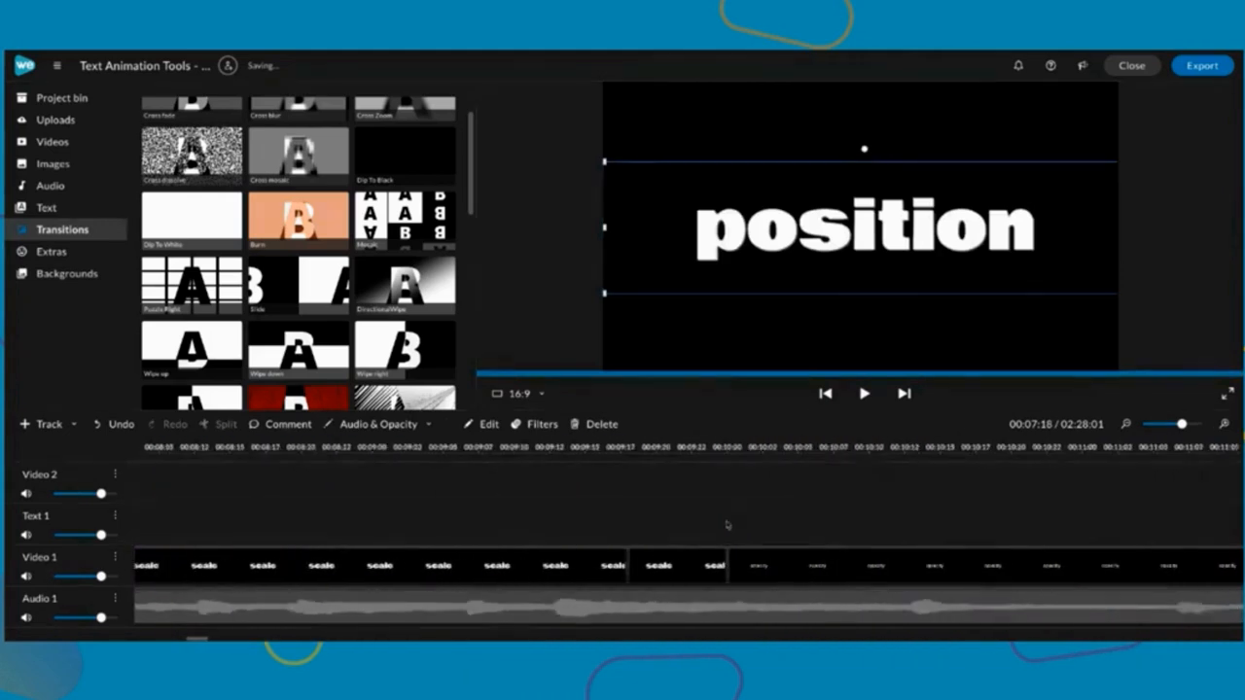
pyautogui.click(453, 449)
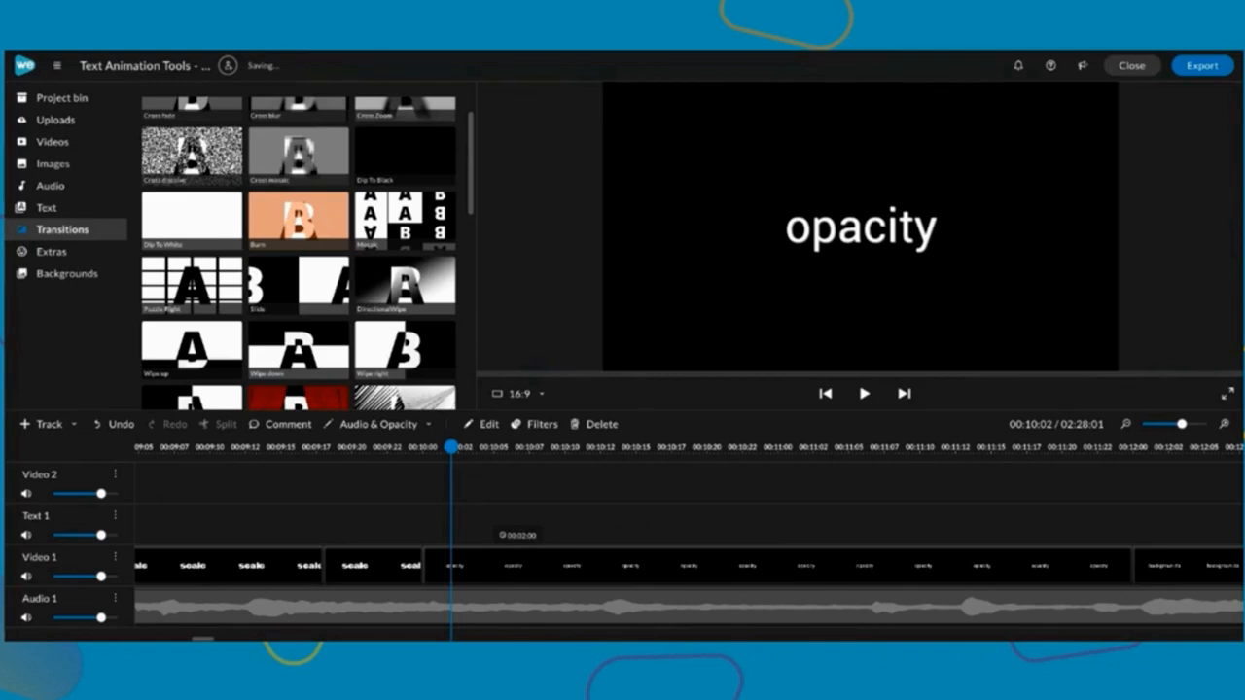
pyautogui.doubleClick(495, 566)
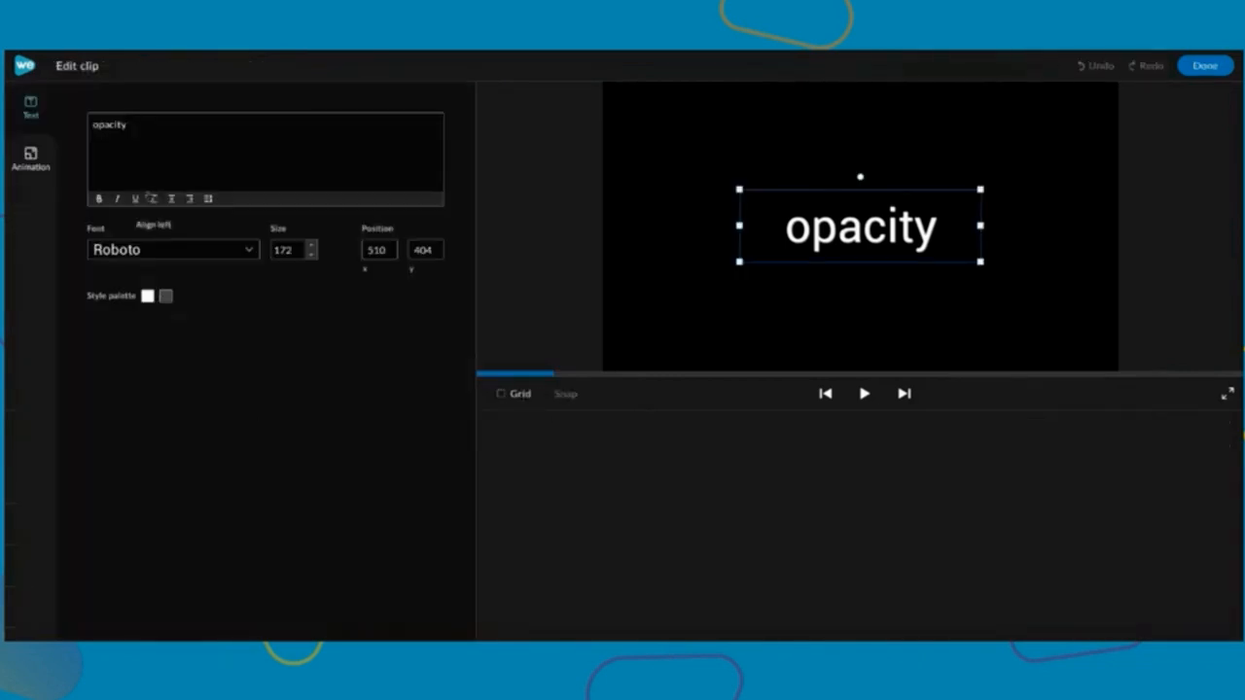
pyautogui.click(249, 250)
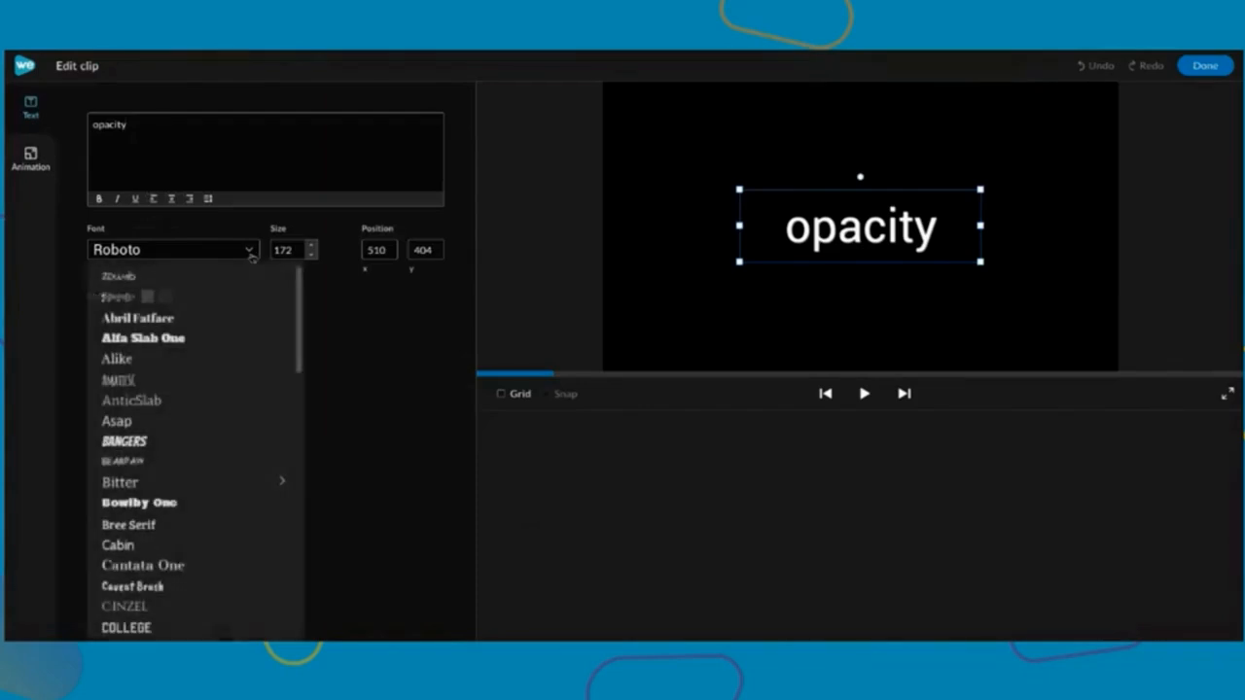
pyautogui.click(254, 502)
pyautogui.doubleClick(285, 249)
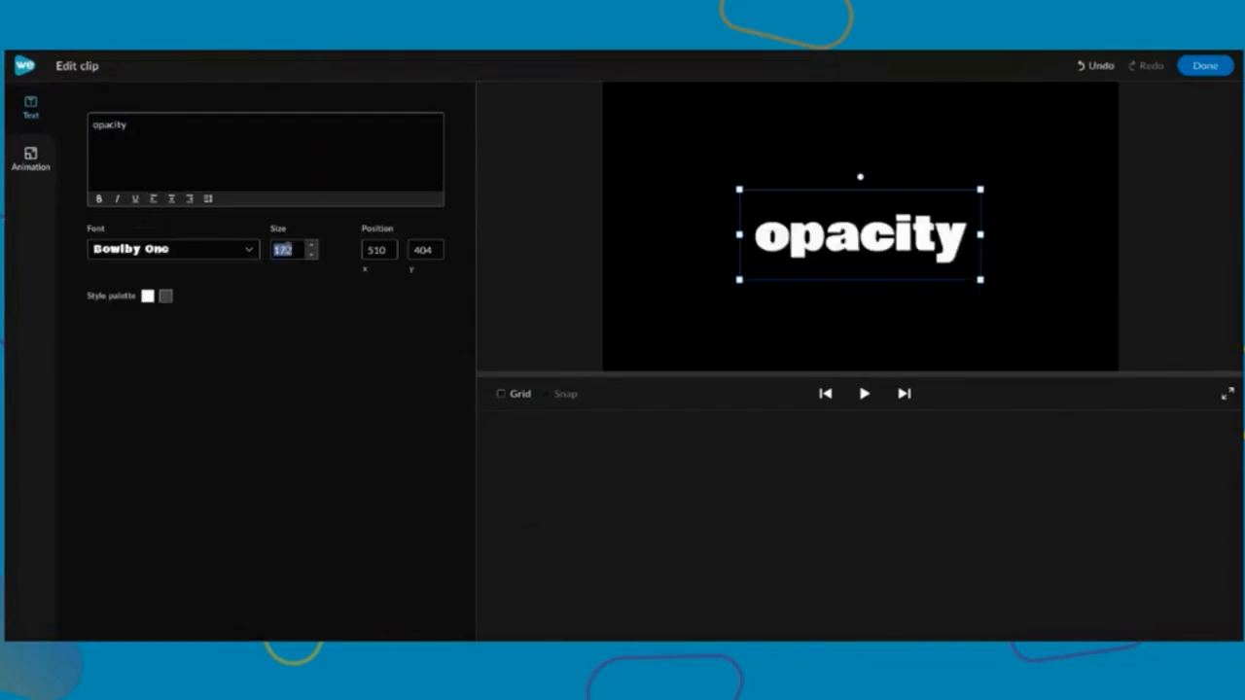
pyautogui.write('250')
# Set the "opacity" text box's position to x 0 and y 300 and widen it to the full frame width
pyautogui.doubleClick(375, 250)
pyautogui.write('0')
pyautogui.doubleClick(417, 250)
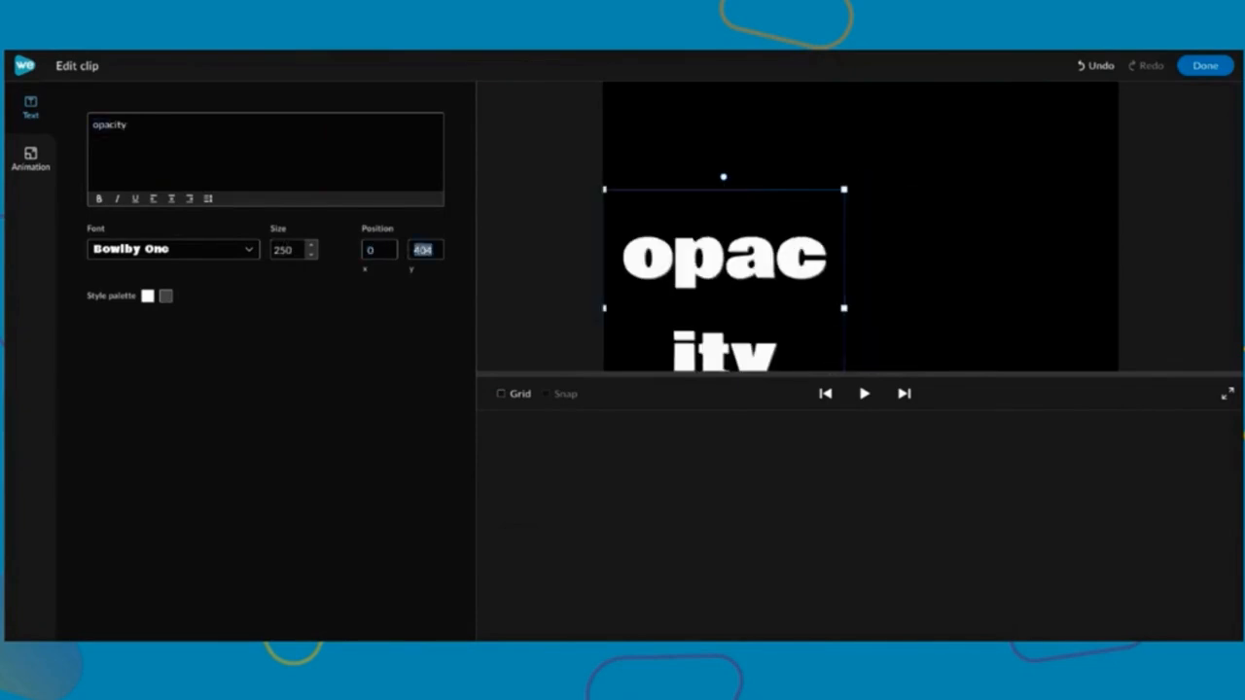
pyautogui.write('300')
pyautogui.click(797, 274)
pyautogui.moveTo(844, 279); pyautogui.dragTo(1118, 281)
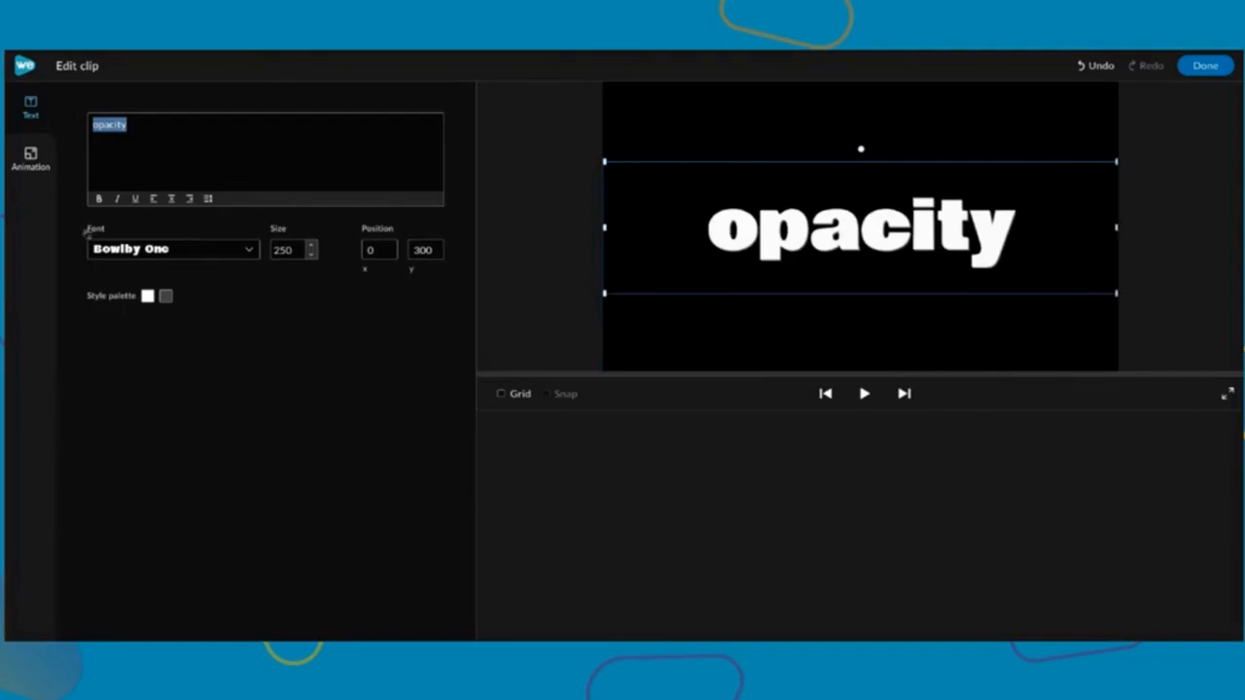
pyautogui.click(1206, 65)
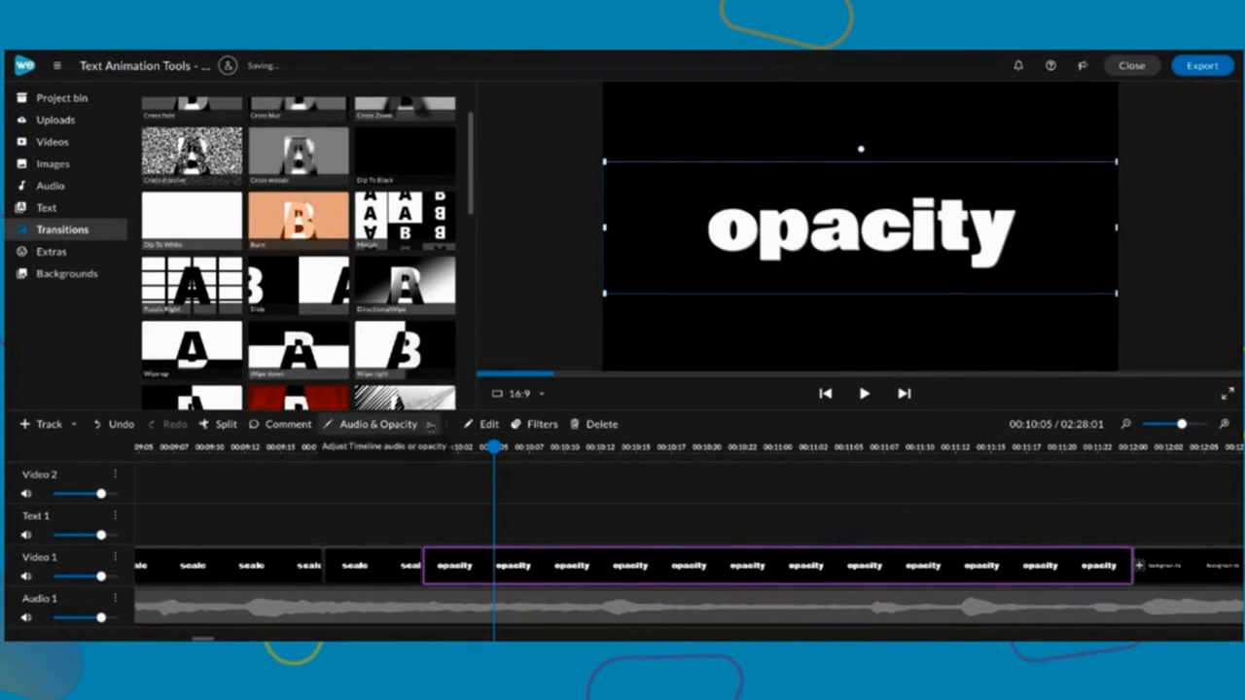
# Show the opacity level on the timeline and dip the "opacity" clip to near zero from about 00:10:06 to 00:10:13
pyautogui.click(430, 426)
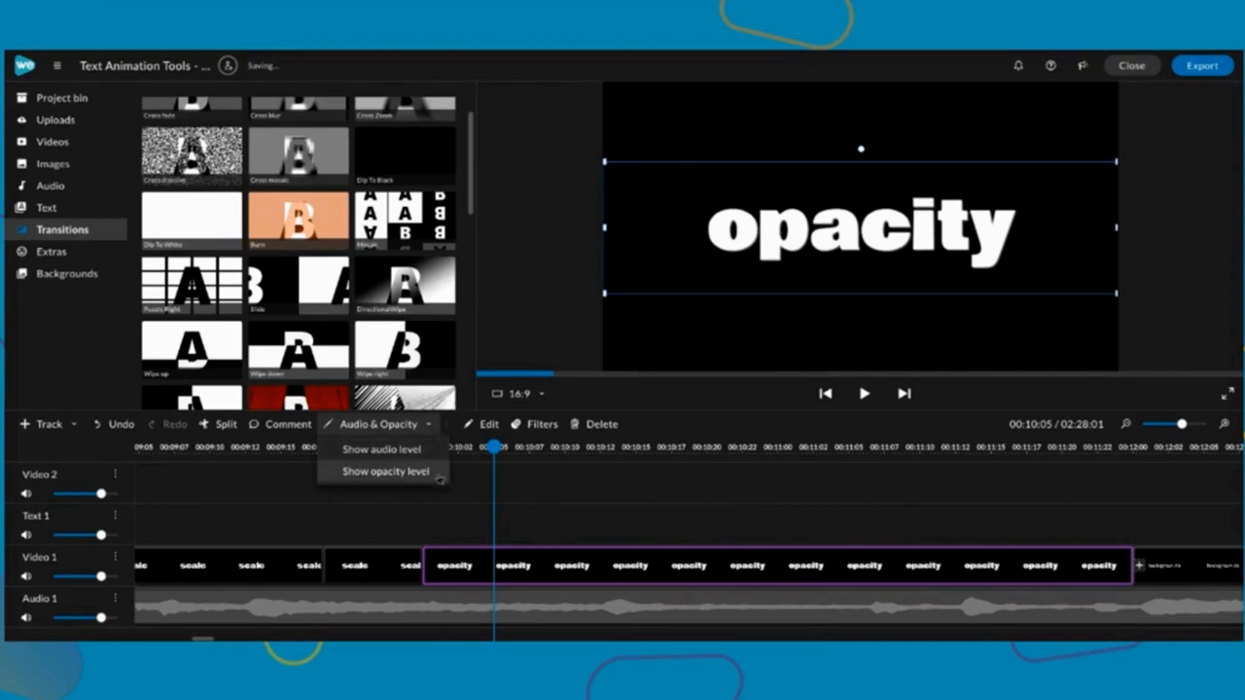
pyautogui.click(437, 474)
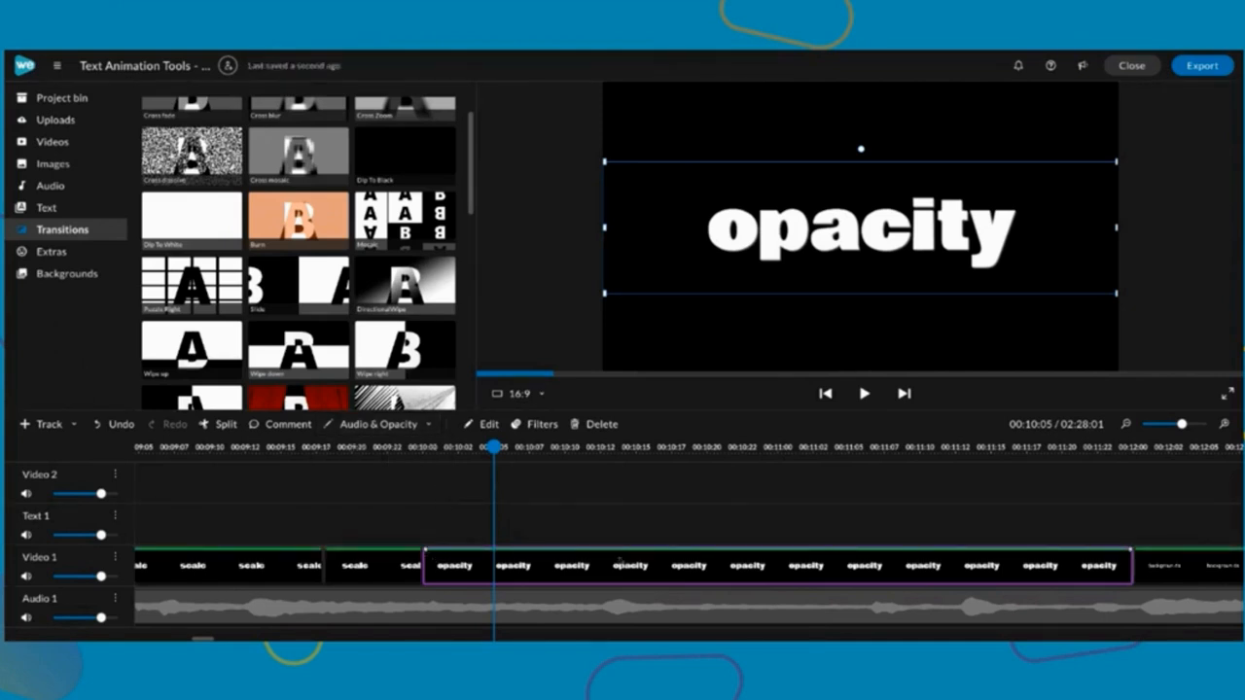
pyautogui.hscroll(1, 655, 575)
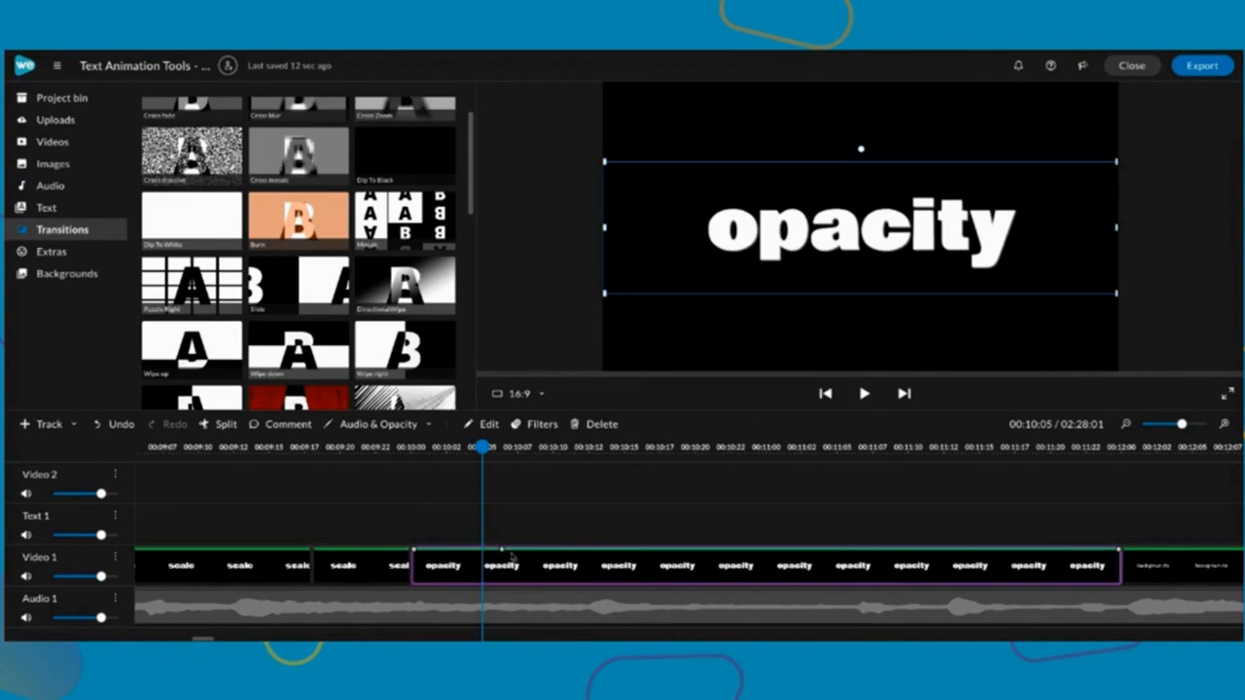
pyautogui.moveTo(514, 550); pyautogui.dragTo(511, 590)
pyautogui.click(596, 581)
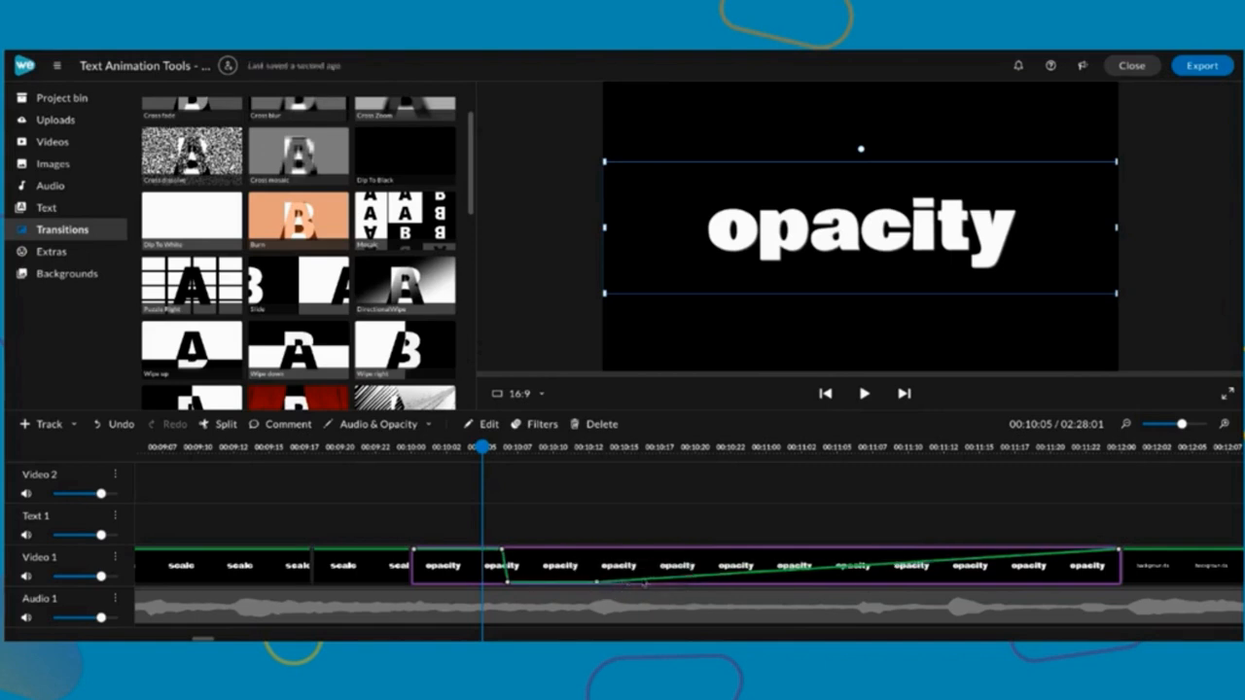
pyautogui.moveTo(643, 579); pyautogui.dragTo(604, 549)
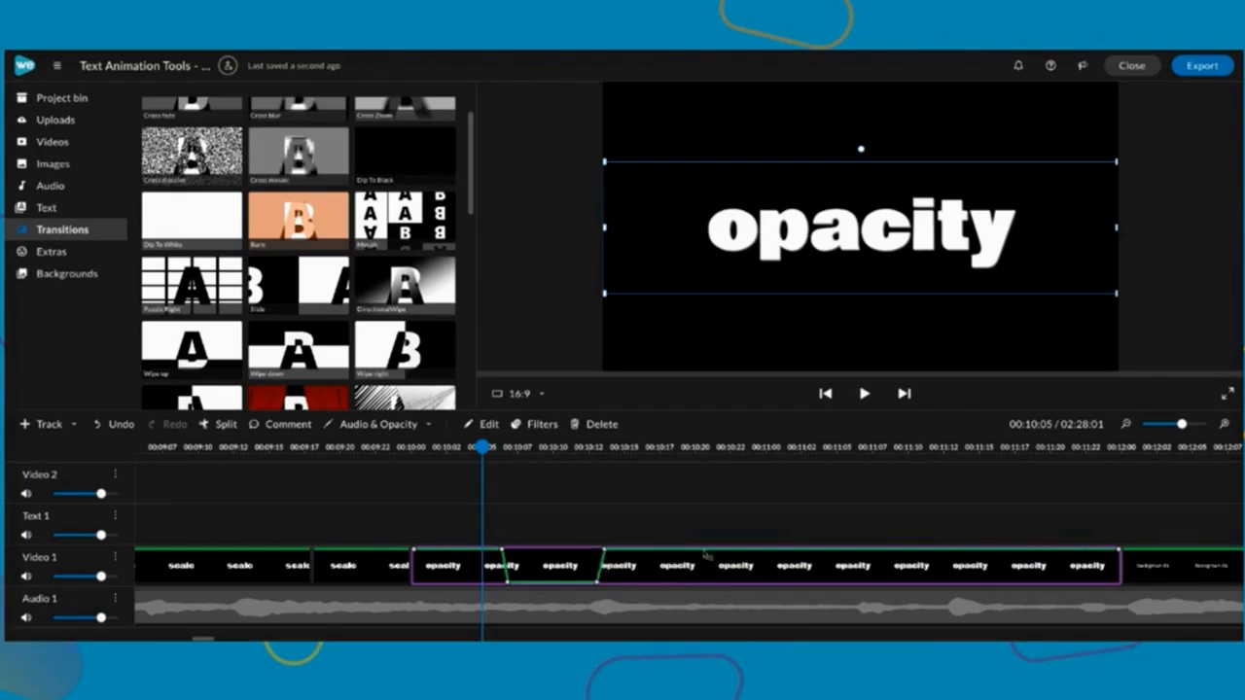
# Add two more near-zero dips to the "opacity" clip's level, at about 00:10:20 to 00:11:02 and 00:11:07 to 00:11:12
pyautogui.moveTo(723, 551); pyautogui.dragTo(709, 583)
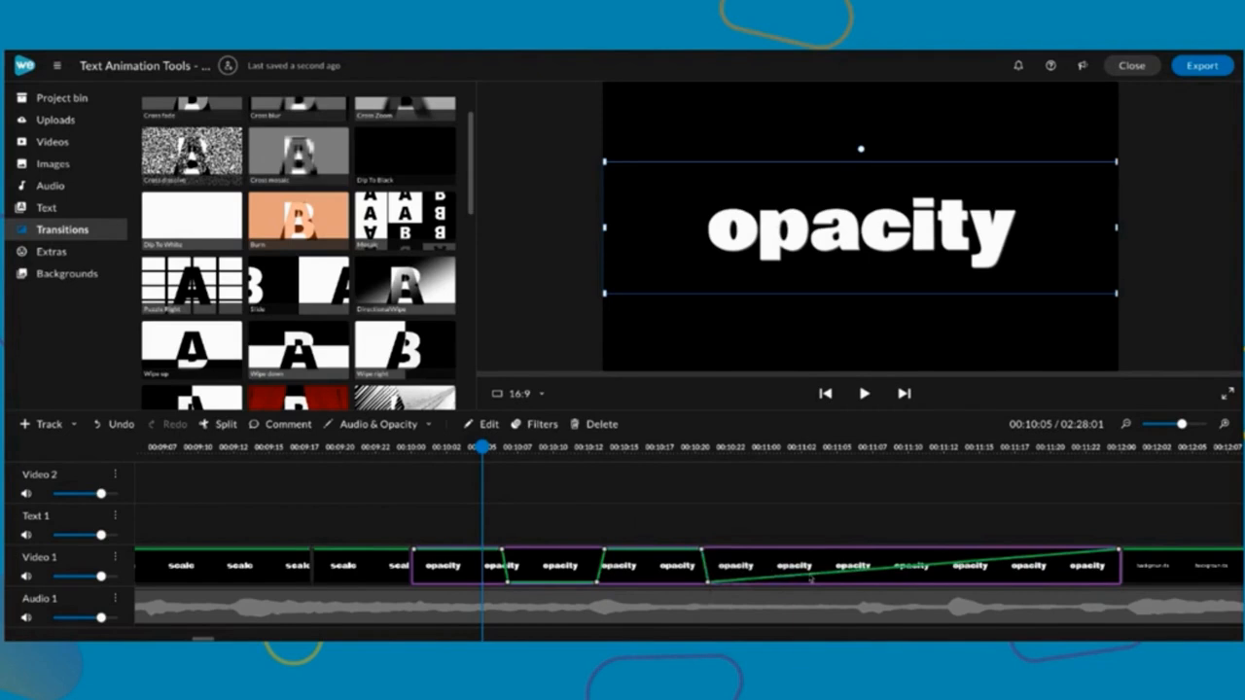
pyautogui.moveTo(792, 580); pyautogui.dragTo(795, 583)
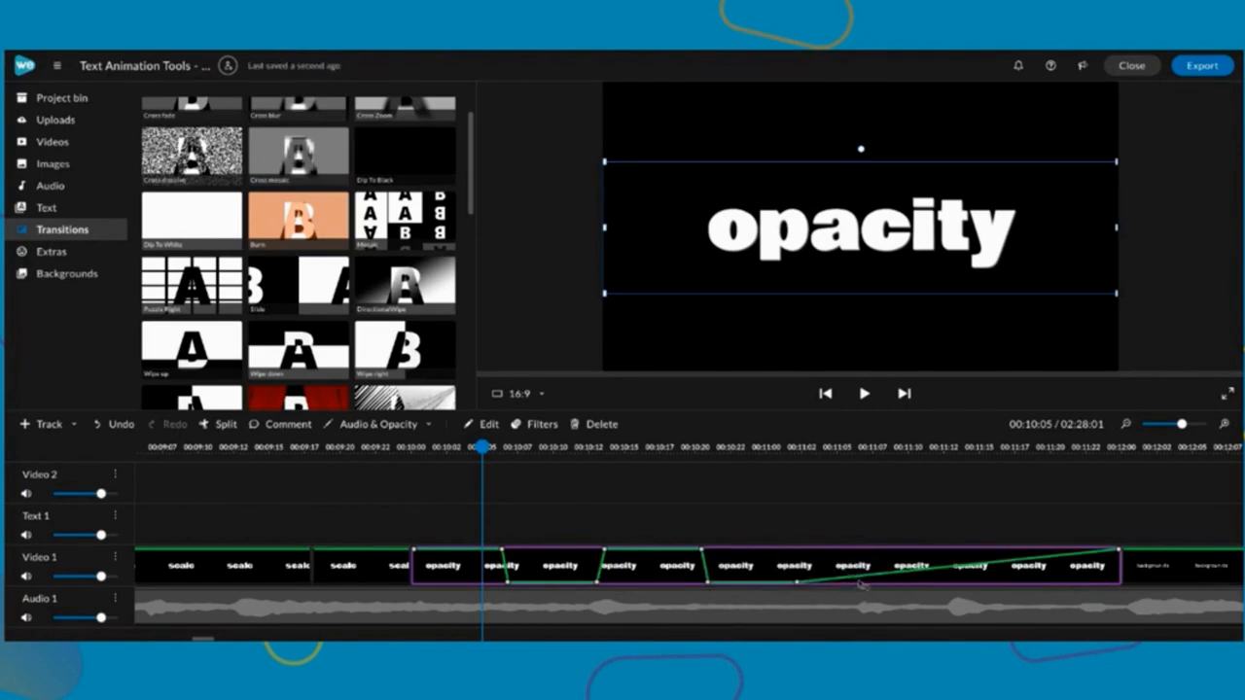
pyautogui.moveTo(865, 580); pyautogui.dragTo(803, 554)
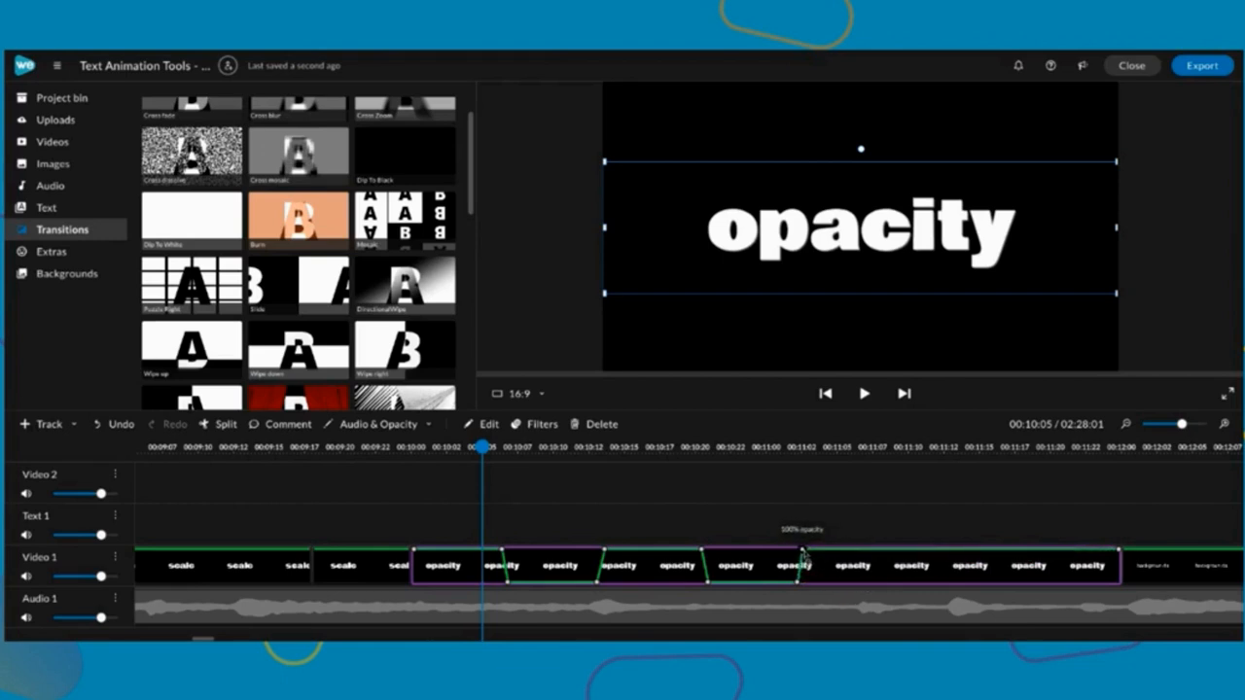
pyautogui.moveTo(891, 551); pyautogui.dragTo(949, 551)
pyautogui.click(873, 550)
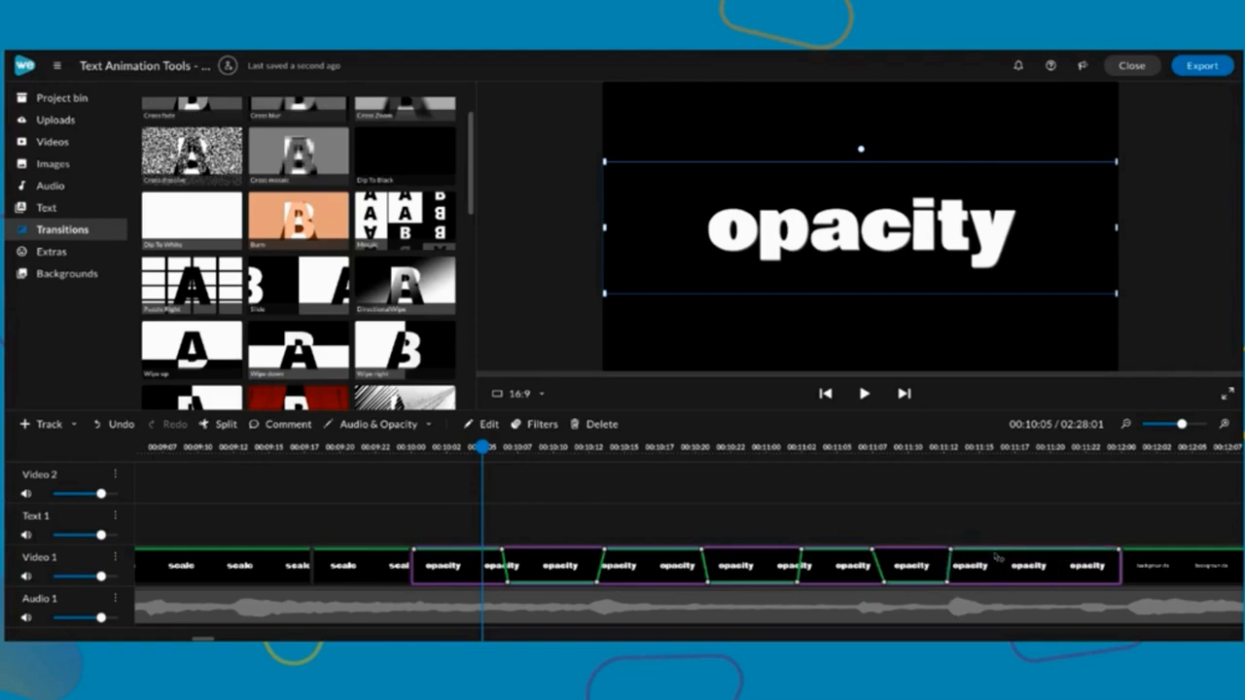
# Add a zigzag of partial opacity dips near the "opacity" clip's end, lowering the last to 30%, and play the clip
pyautogui.moveTo(998, 551)
pyautogui.mouseDown()
pyautogui.moveTo(1006, 575)
pyautogui.moveTo(996, 571)
pyautogui.mouseUp()
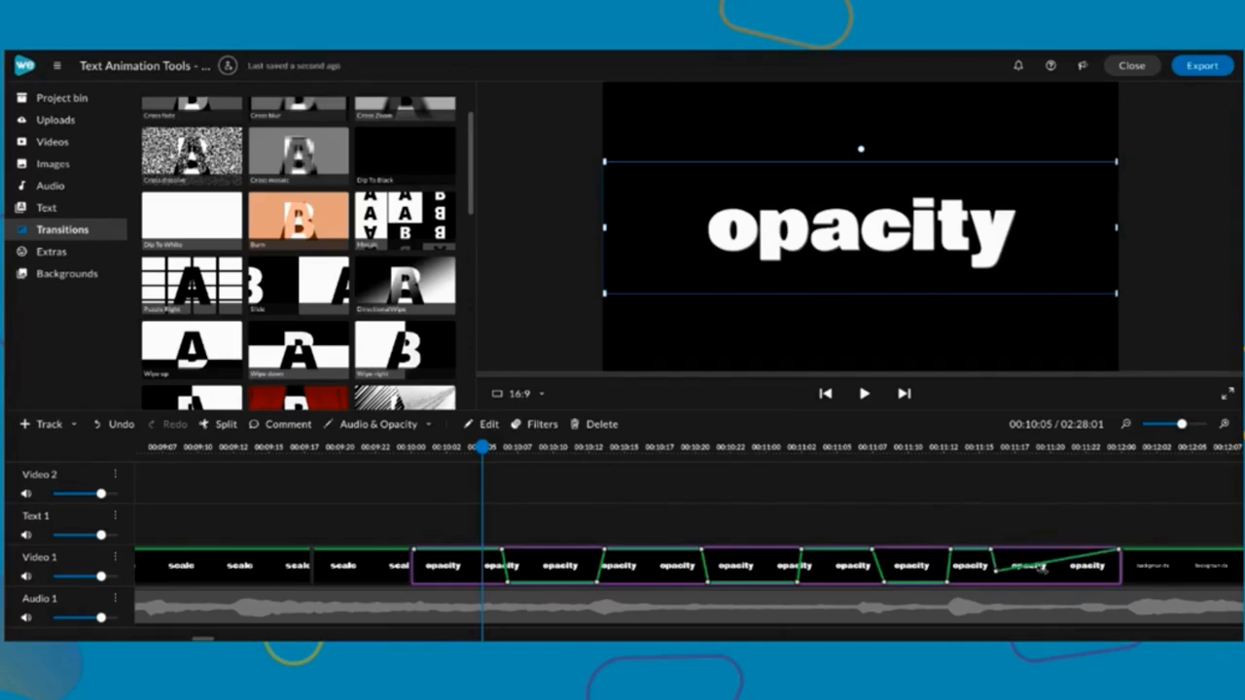
pyautogui.moveTo(1036, 568); pyautogui.dragTo(1079, 571)
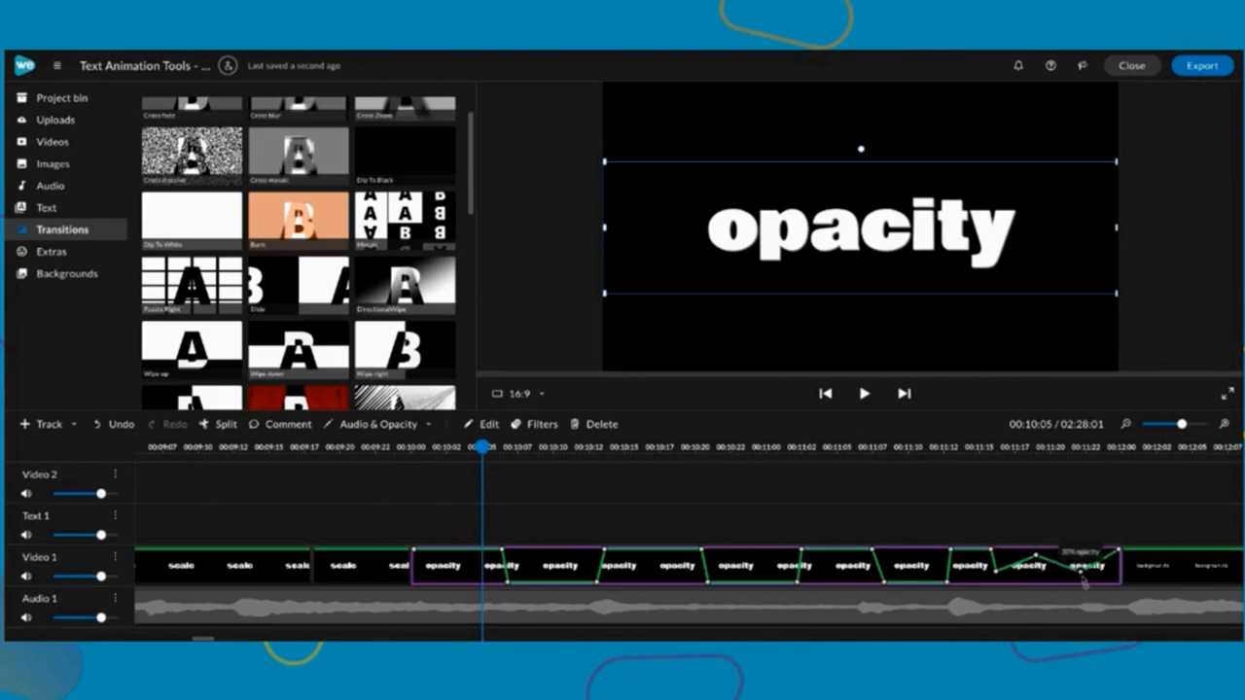
pyautogui.moveTo(482, 447); pyautogui.dragTo(360, 446)
pyautogui.press('space')
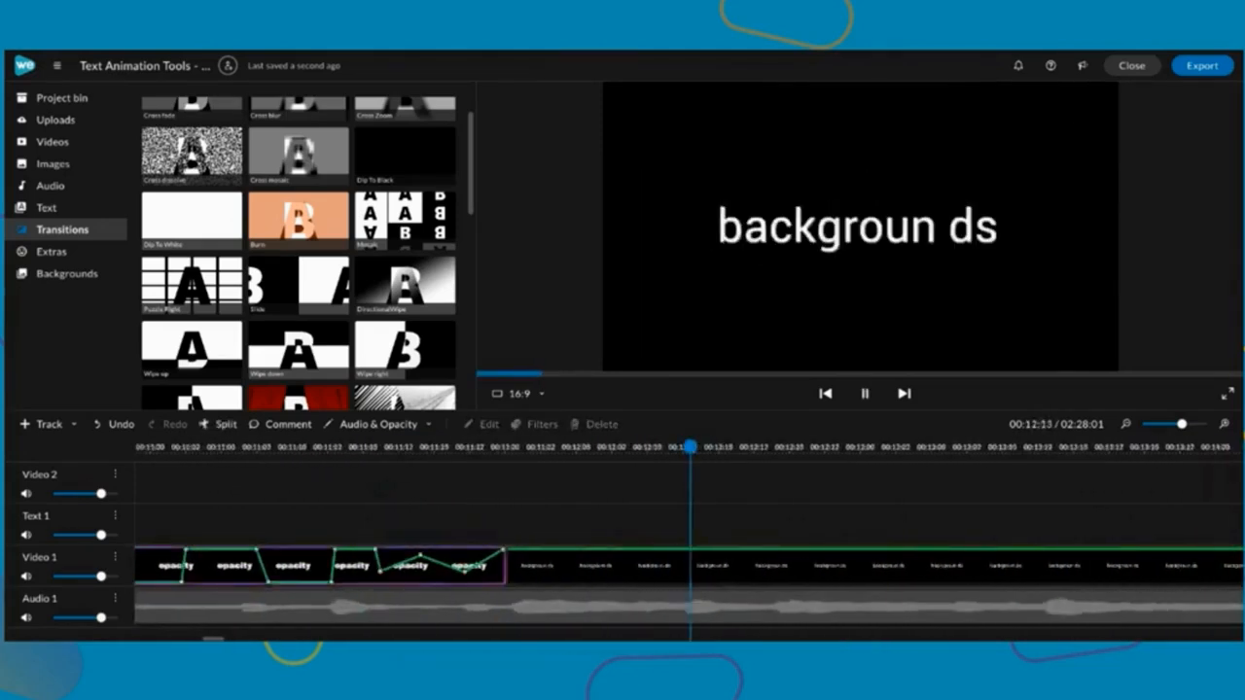
pyautogui.press('space')
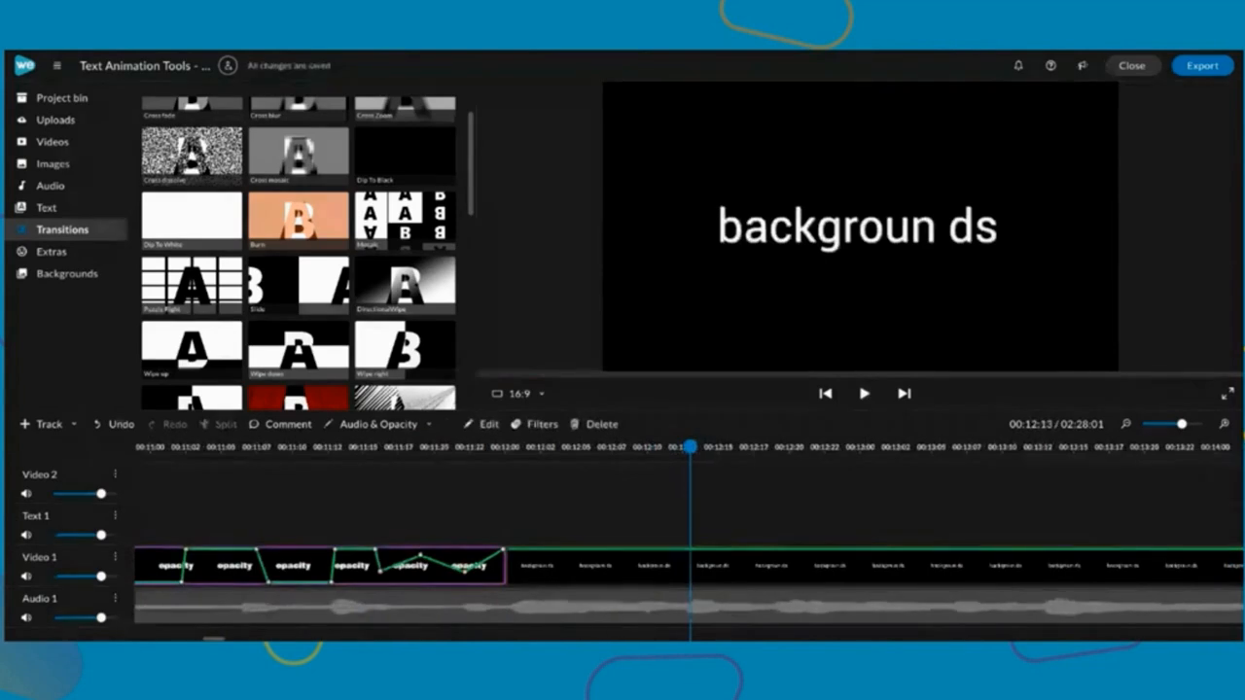
# Rework the "opacity" clip's first dip into two short dips starting at about 00:10:04 and 00:10:10, and play the clip
pyautogui.hscroll(-6, 378, 573)
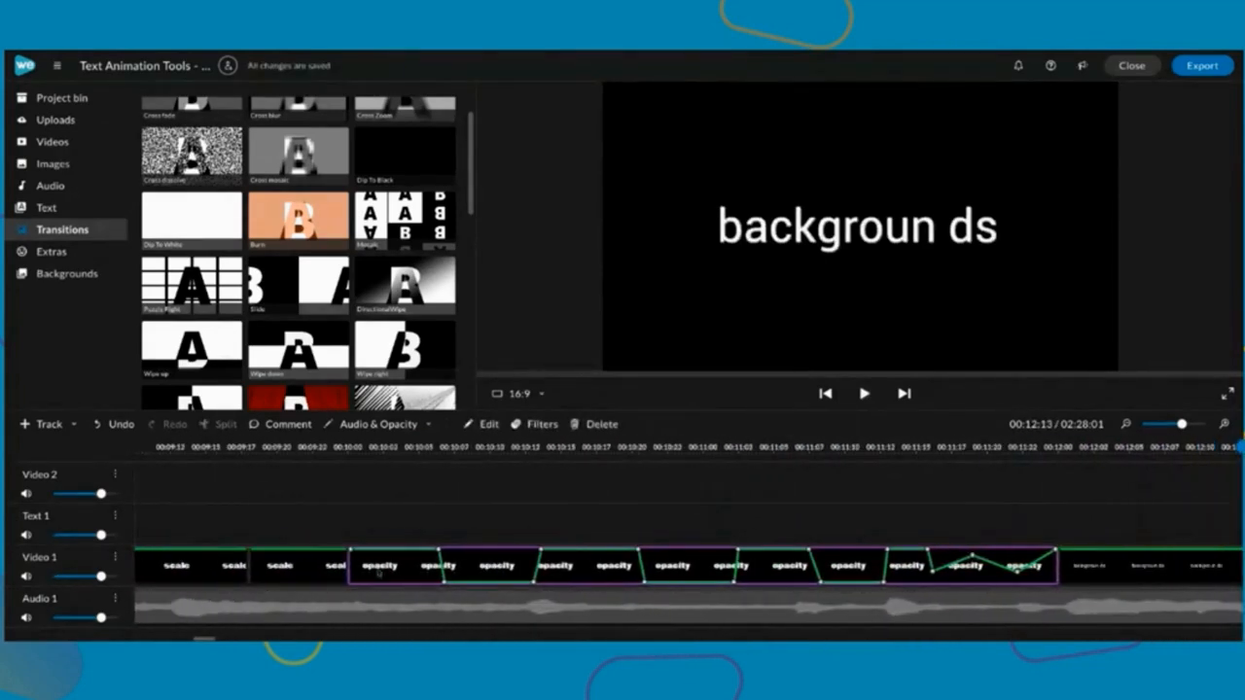
pyautogui.rightClick(436, 550)
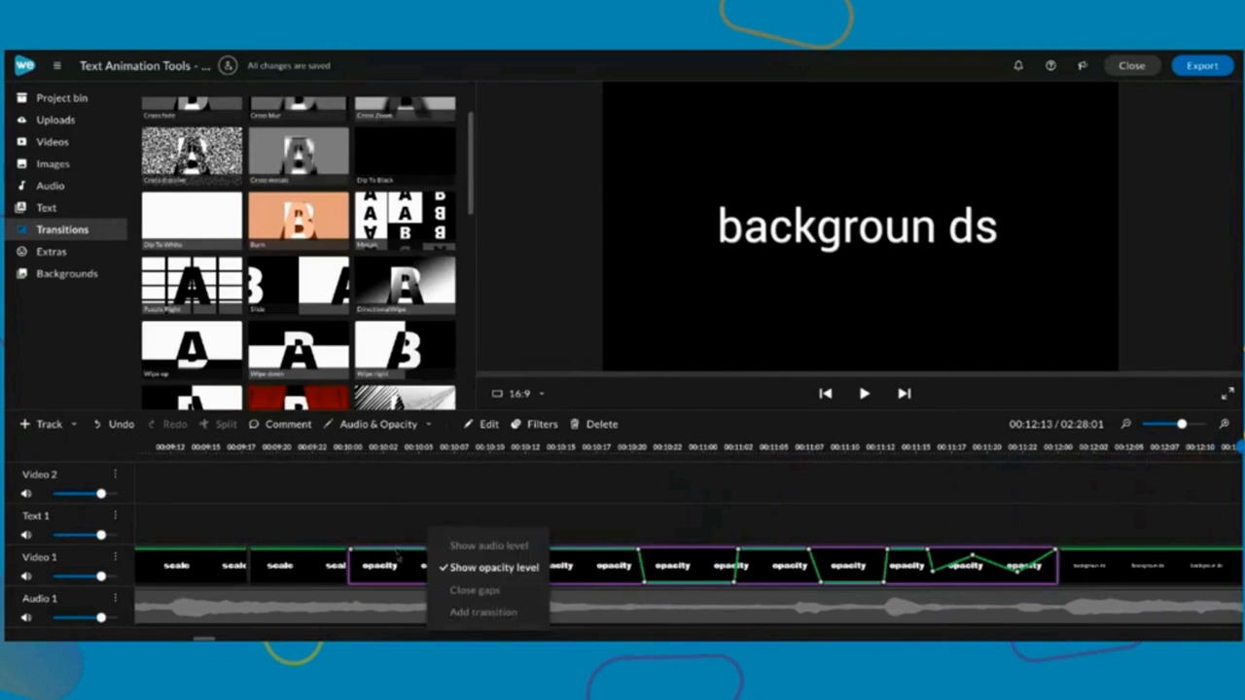
pyautogui.click(397, 555)
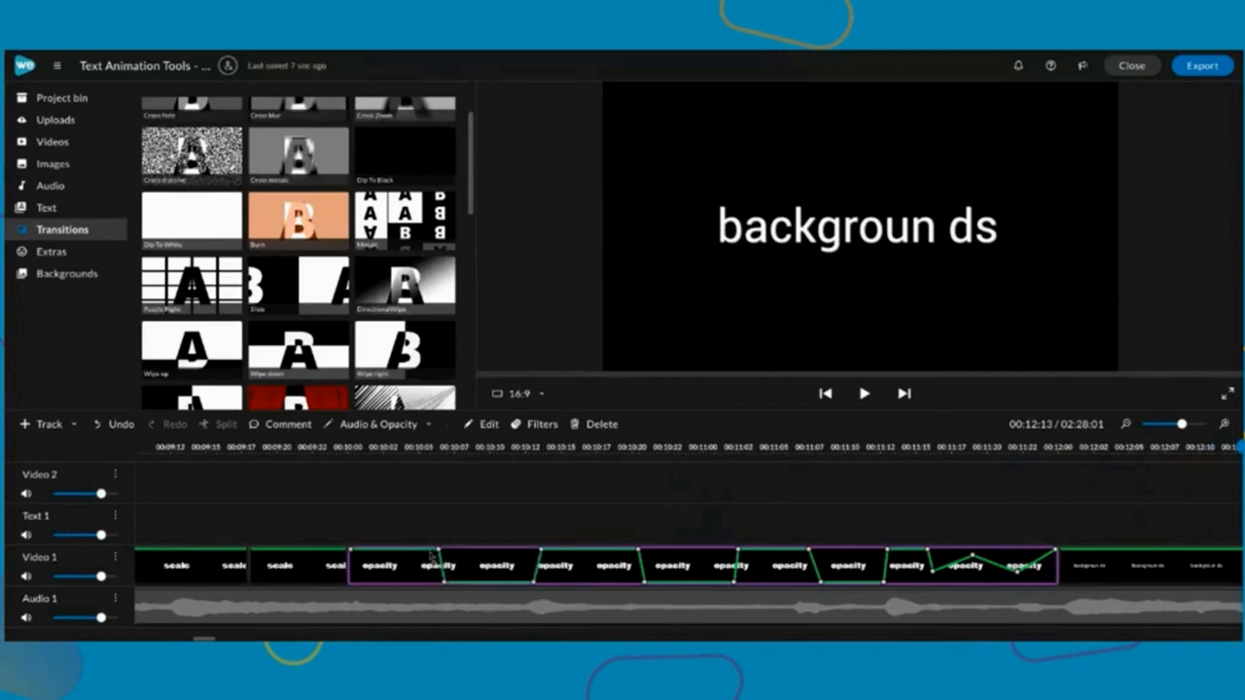
pyautogui.moveTo(430, 551); pyautogui.dragTo(414, 588)
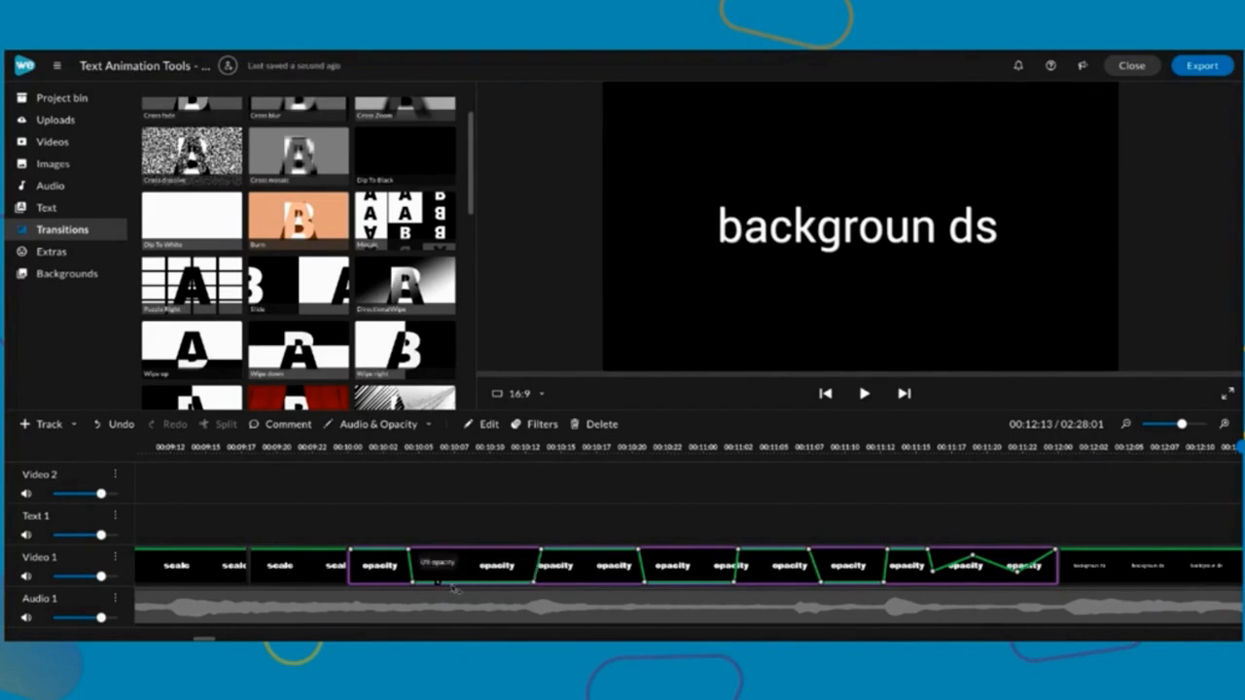
pyautogui.moveTo(439, 586); pyautogui.dragTo(504, 582)
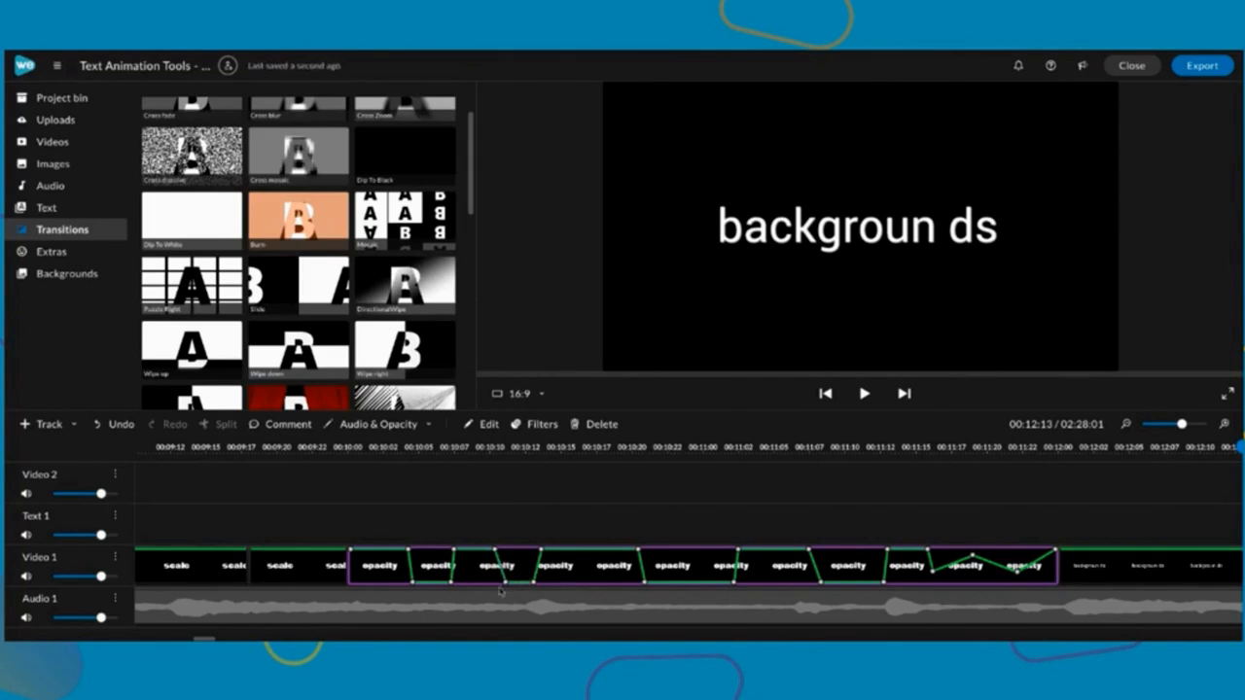
pyautogui.click(277, 447)
pyautogui.press('space')
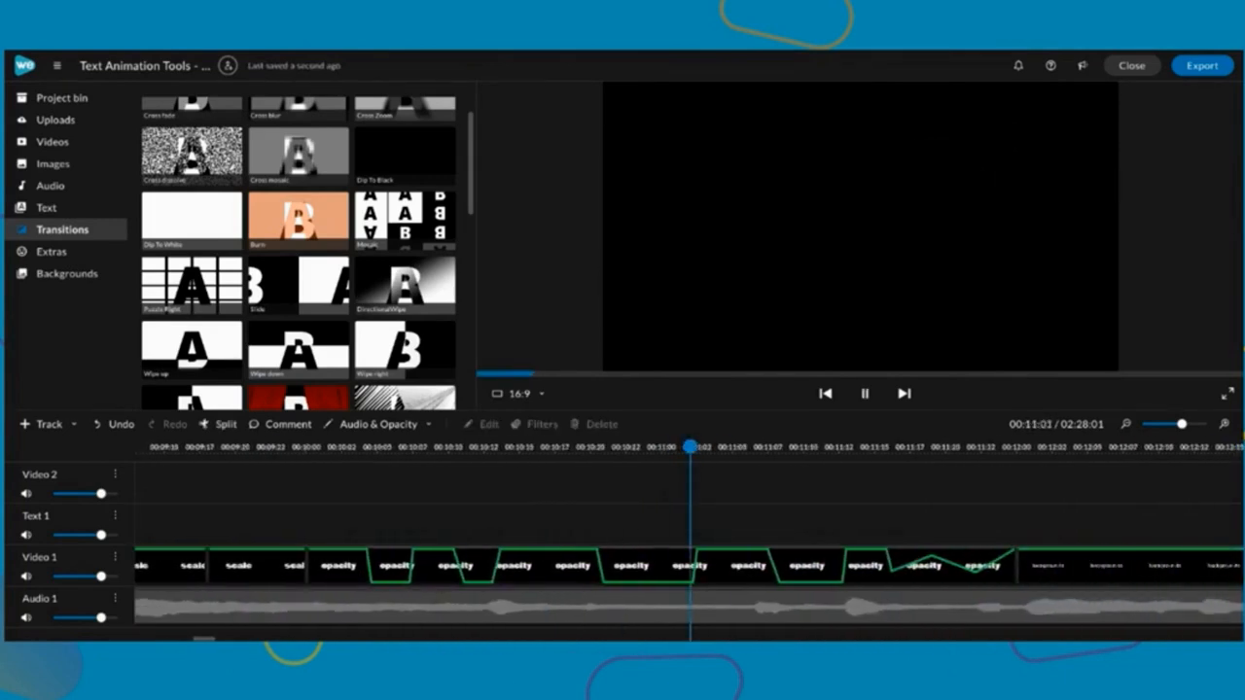
pyautogui.press('space')
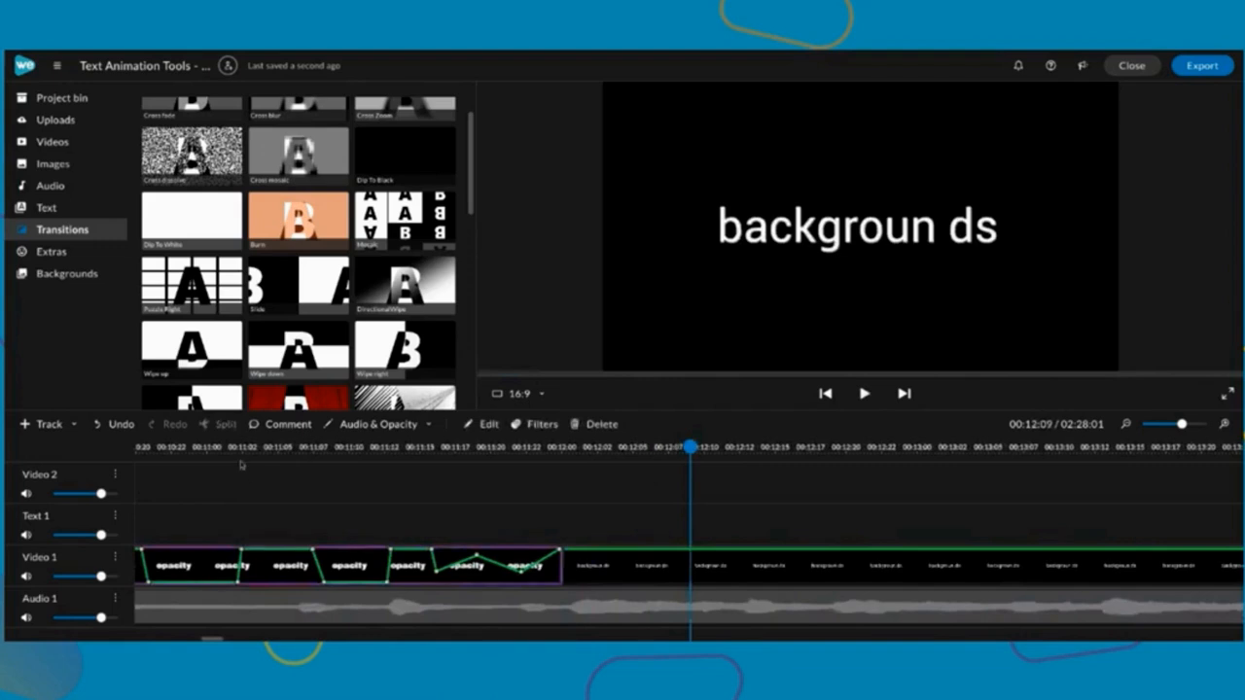
# Move the "backgroun ds" clip from Video 1 up to the Text 1 track, starting at 00:12:00
pyautogui.hscroll(-1, 633, 568)
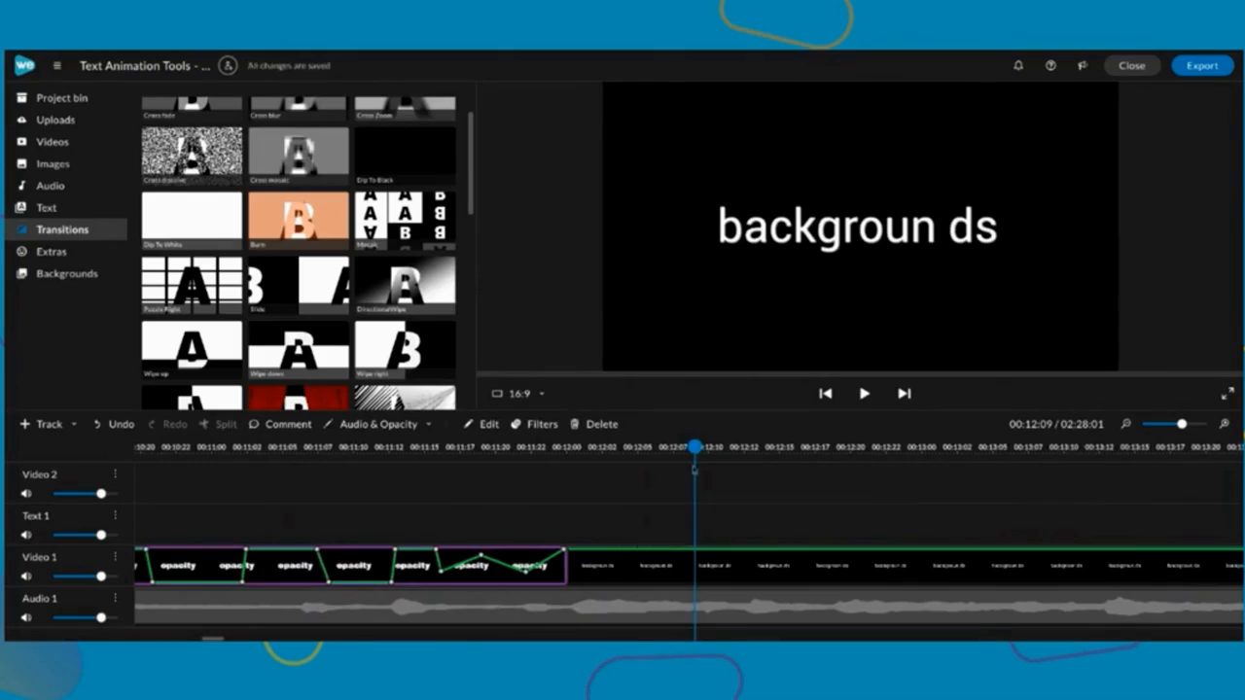
pyautogui.click(693, 577)
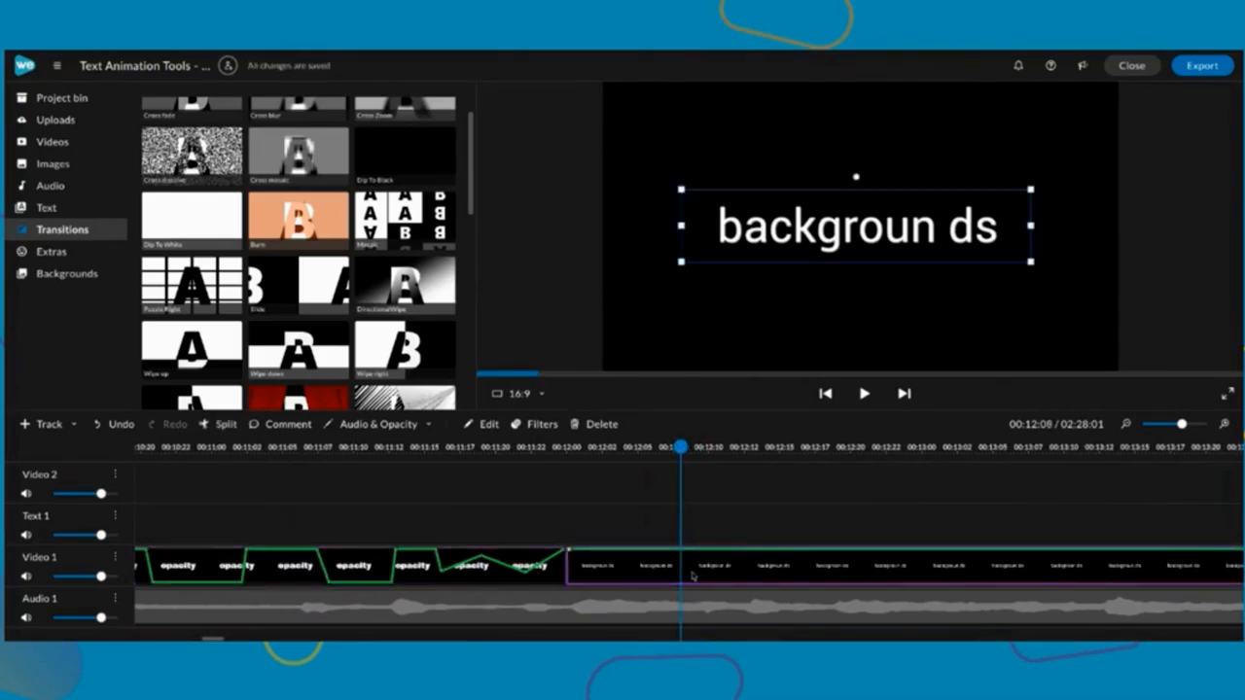
pyautogui.moveTo(714, 576); pyautogui.dragTo(720, 528)
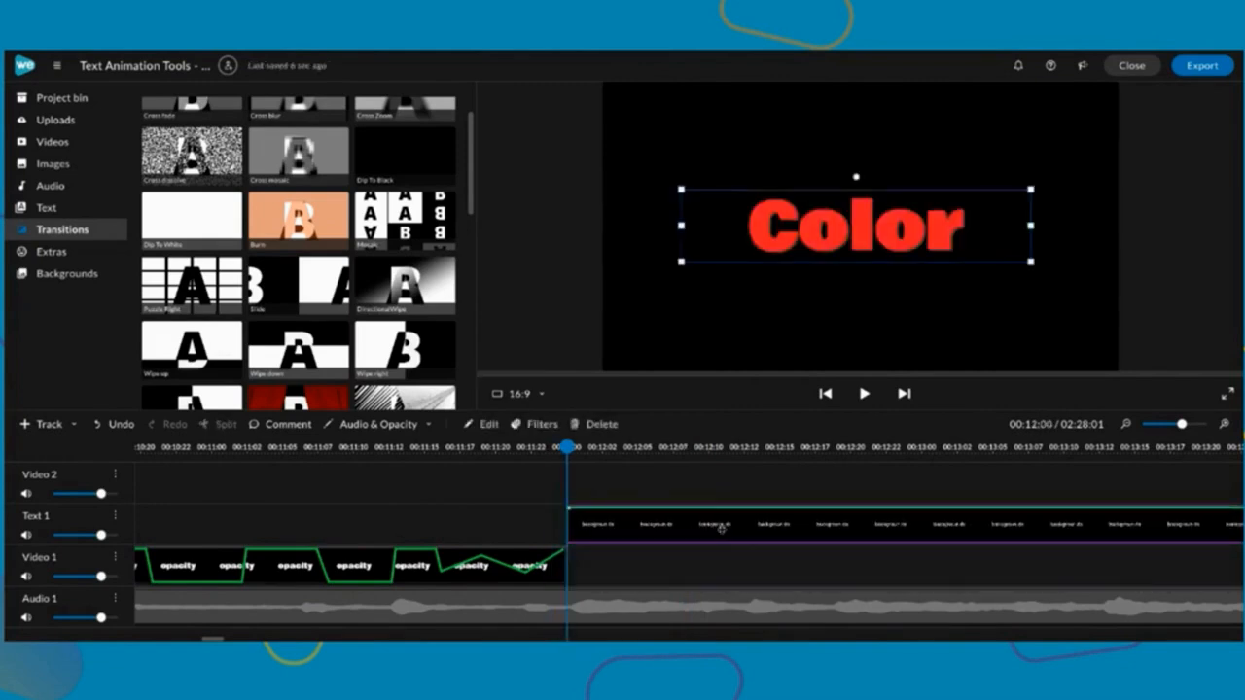
# Search the stock videos for "colorful backgrounds" and preview the multicoloured paint-splatter clips
pyautogui.click(113, 142)
pyautogui.click(361, 96)
pyautogui.write('d')
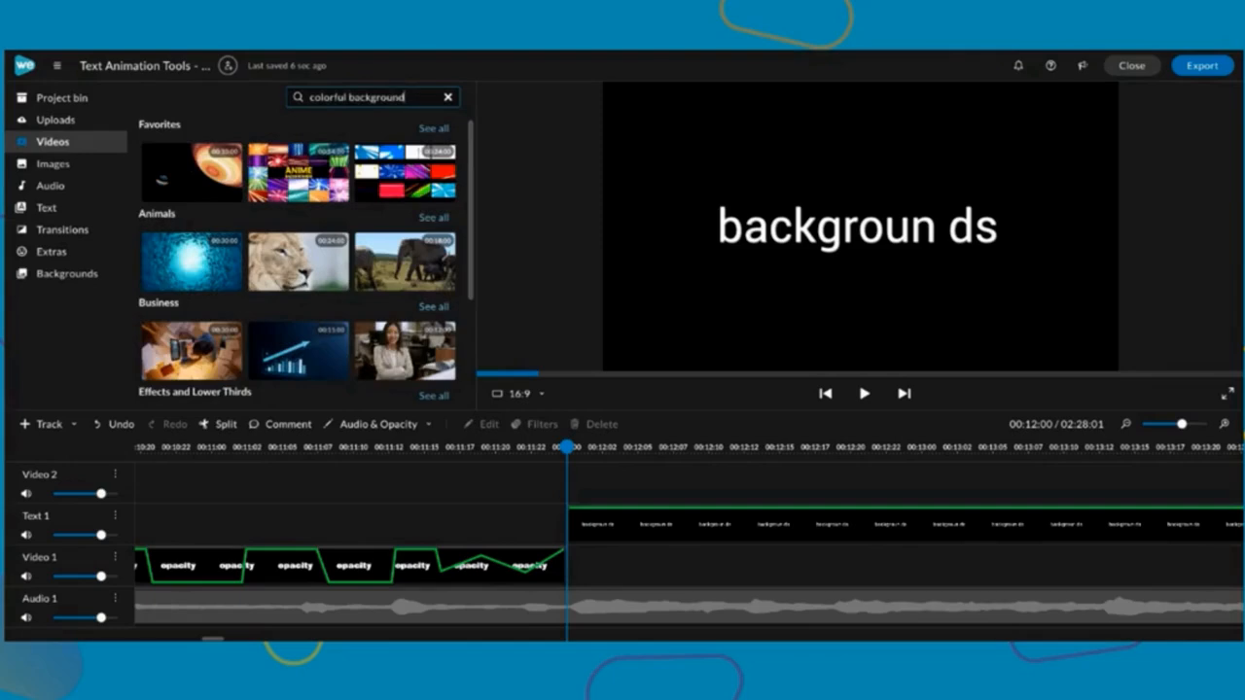
pyautogui.write('s')
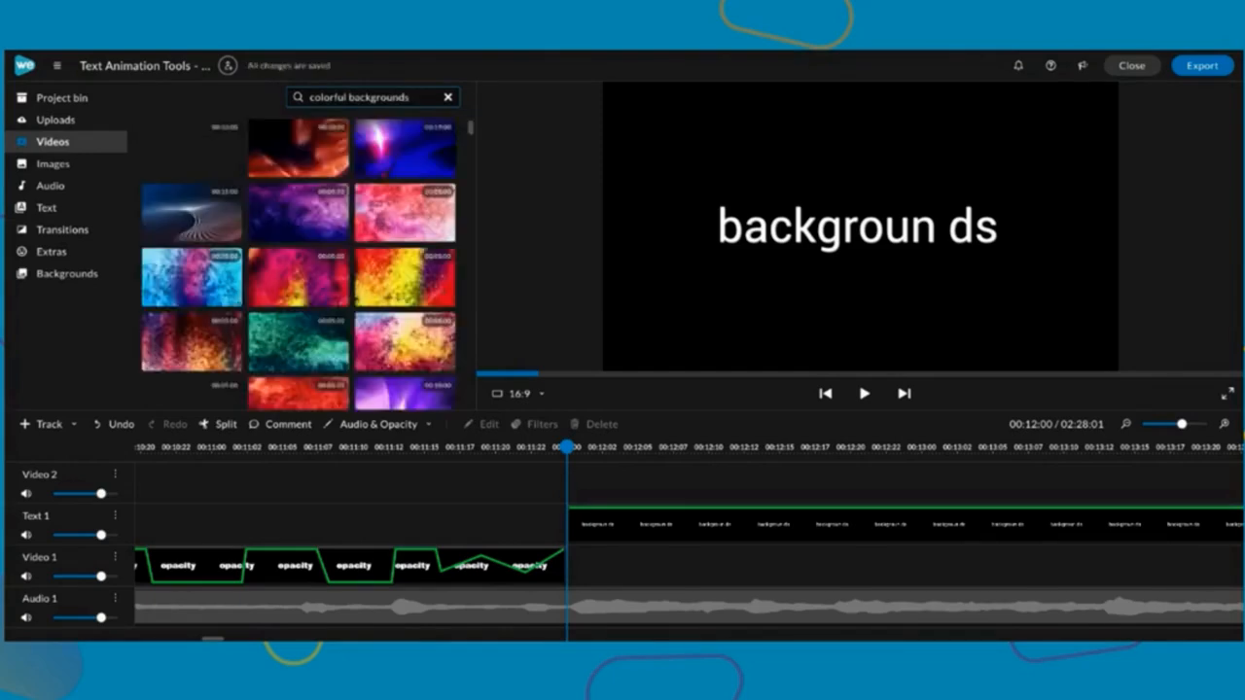
pyautogui.scroll(-1, 397, 317)
pyautogui.click(405, 257)
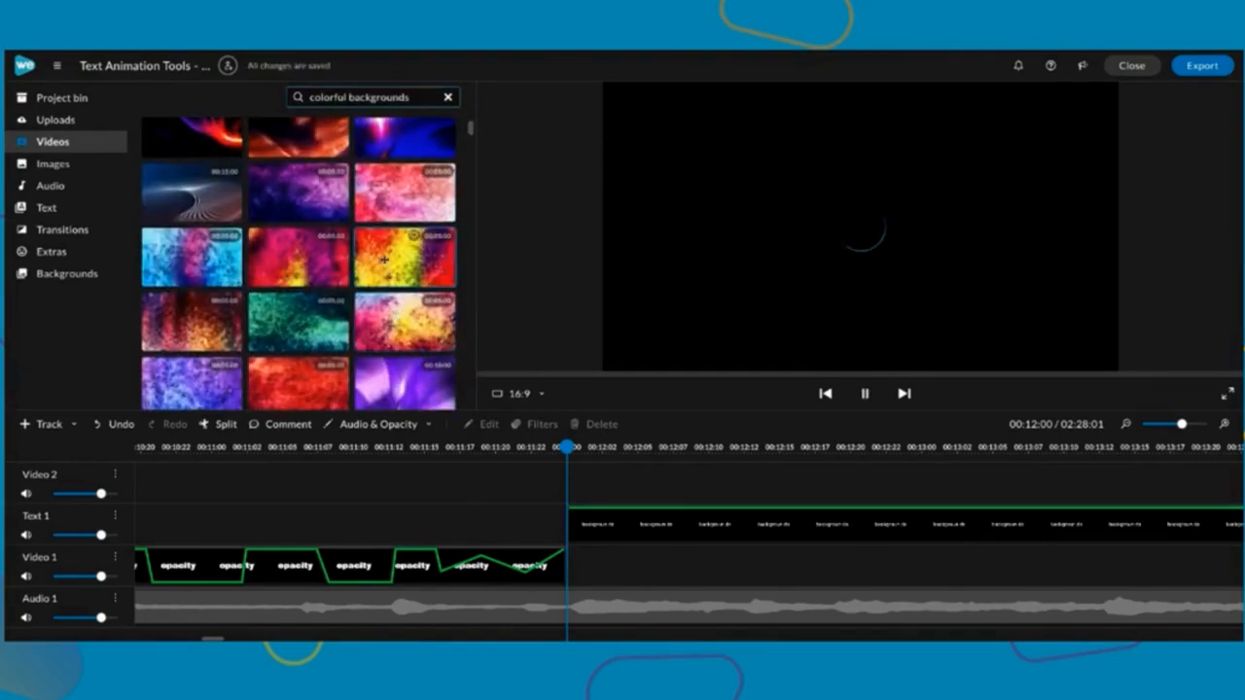
pyautogui.click(390, 309)
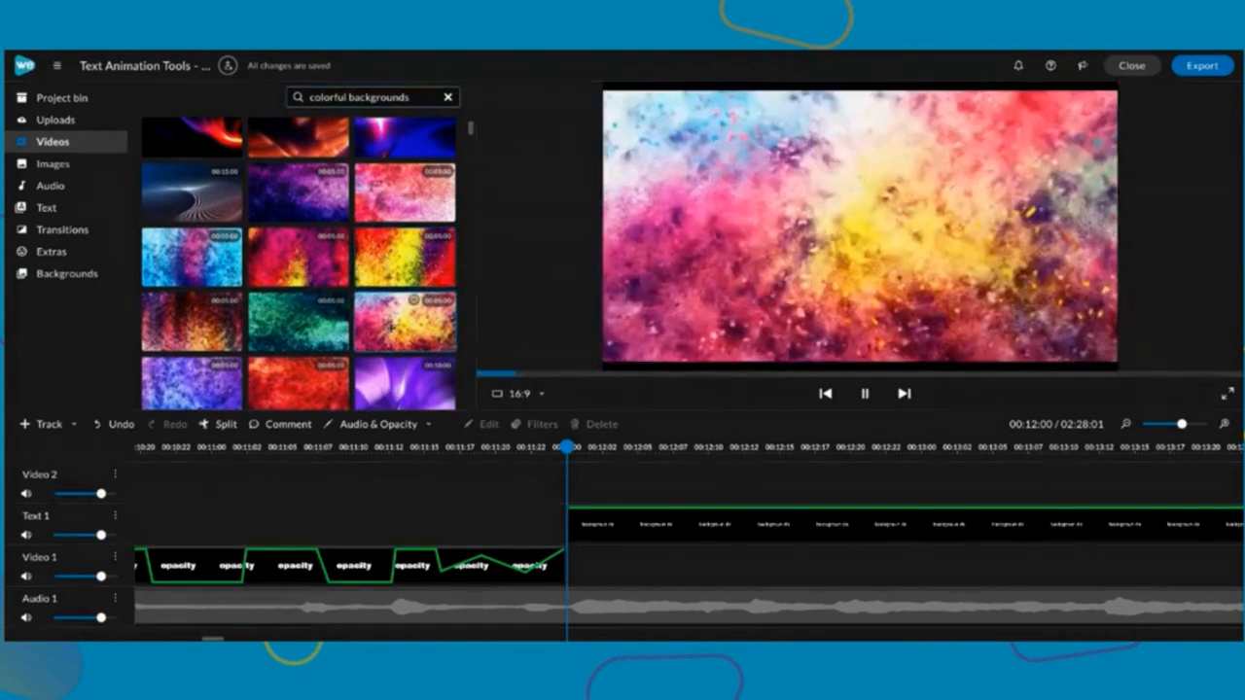
pyautogui.scroll(-5, 390, 255)
pyautogui.scroll(-10, 389, 254)
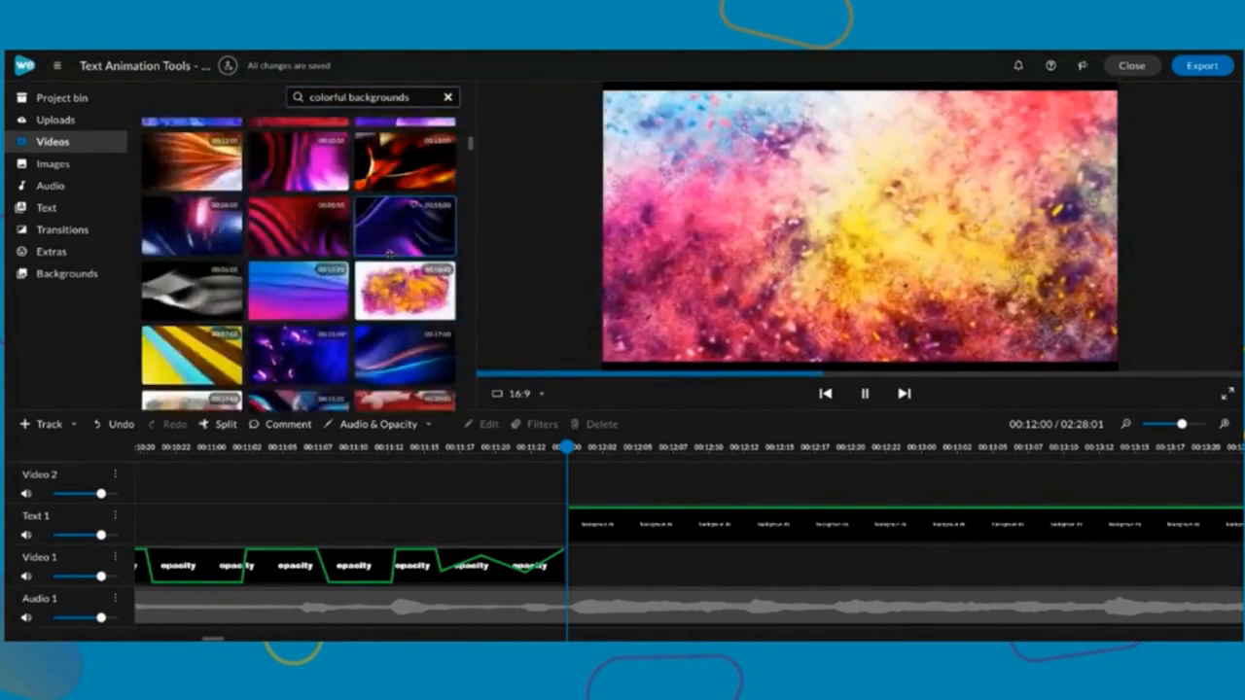
# Search the stock videos for "animated backgrounds" and preview the teal and red circle-and-diamond pattern clips
pyautogui.moveTo(410, 97); pyautogui.dragTo(309, 97)
pyautogui.write('am')
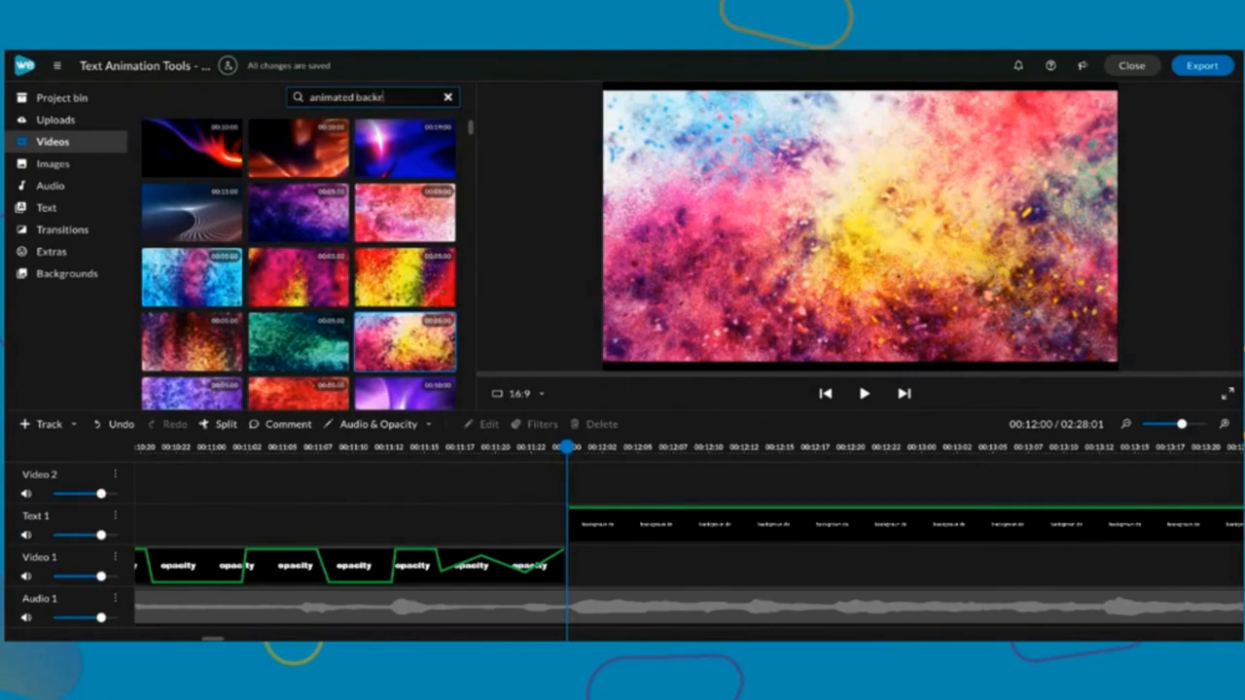
pyautogui.press('Return')
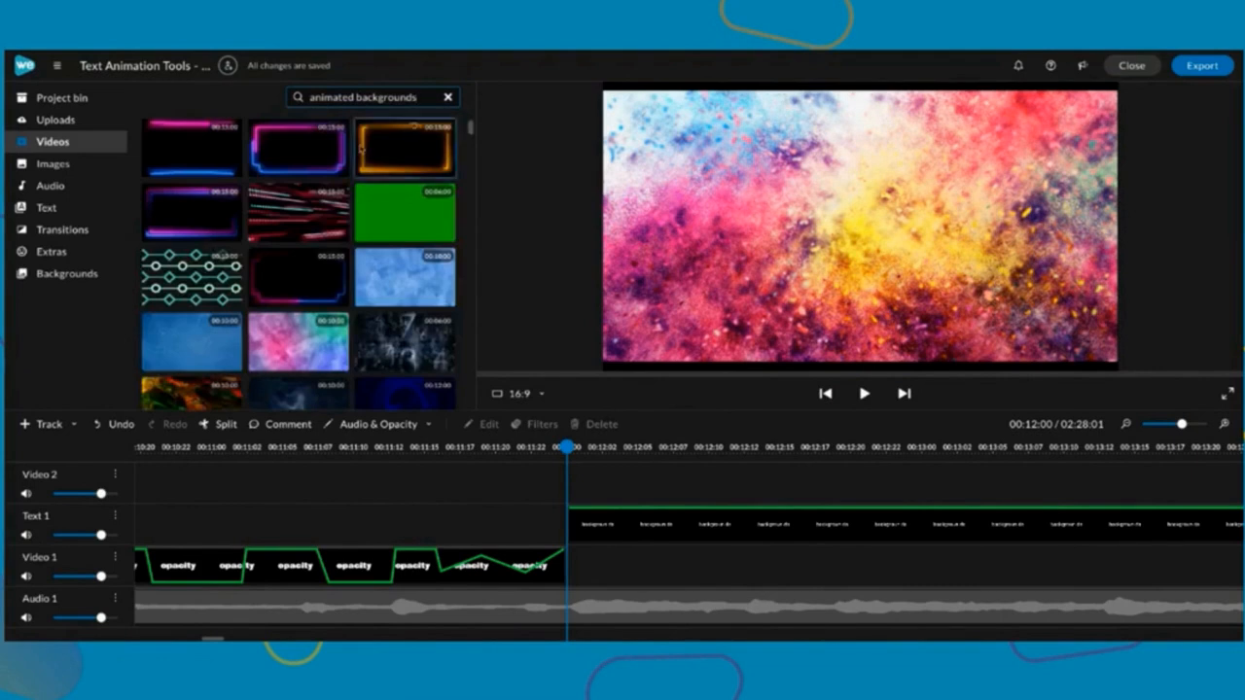
pyautogui.click(199, 255)
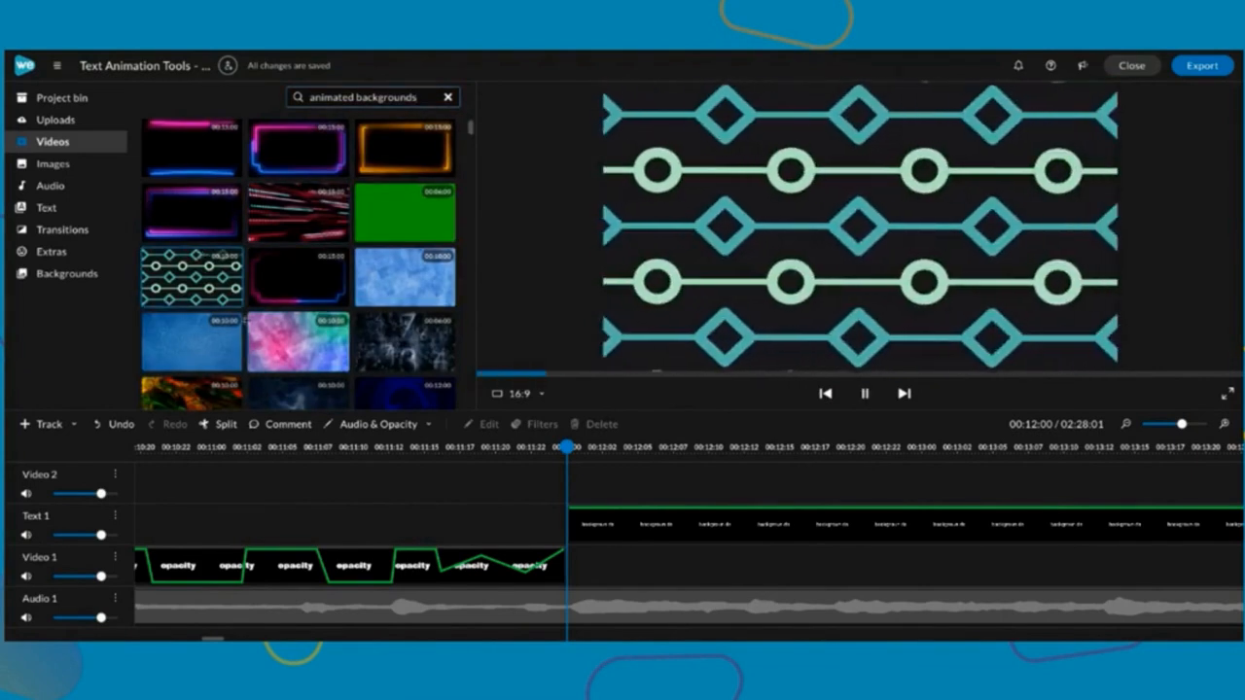
pyautogui.scroll(-3, 328, 342)
pyautogui.click(199, 348)
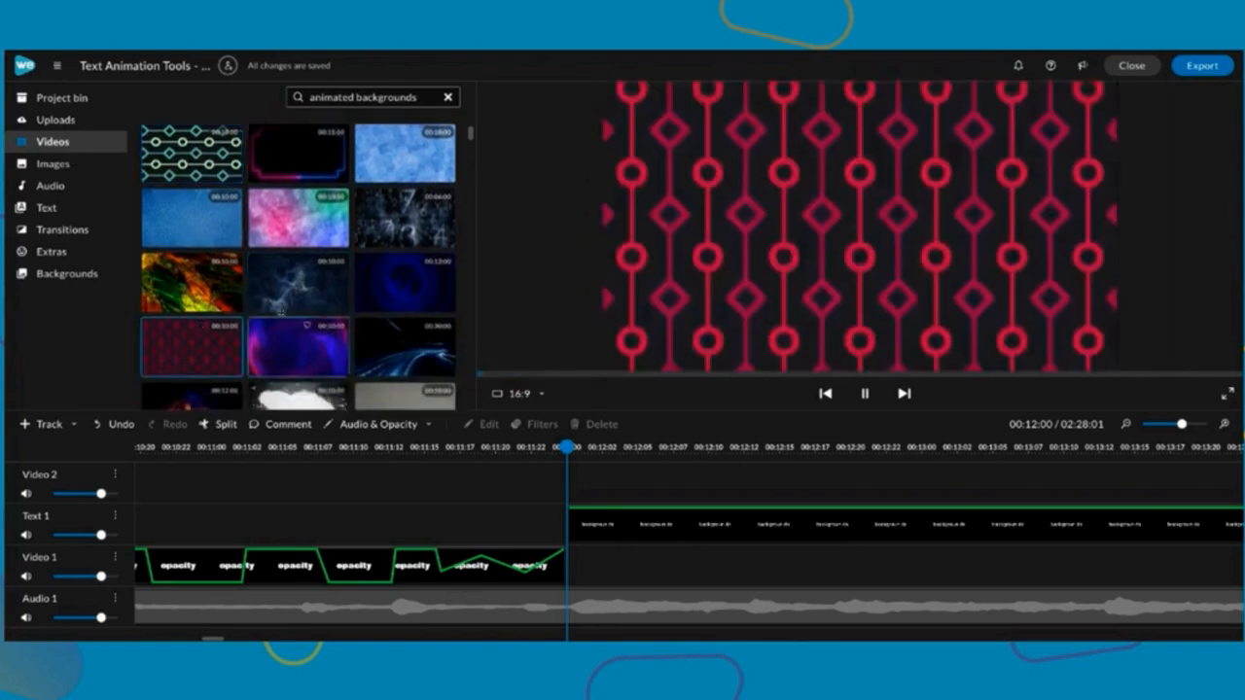
pyautogui.scroll(3, 299, 220)
# Search the stock videos for "particles"
pyautogui.tripleClick(363, 97)
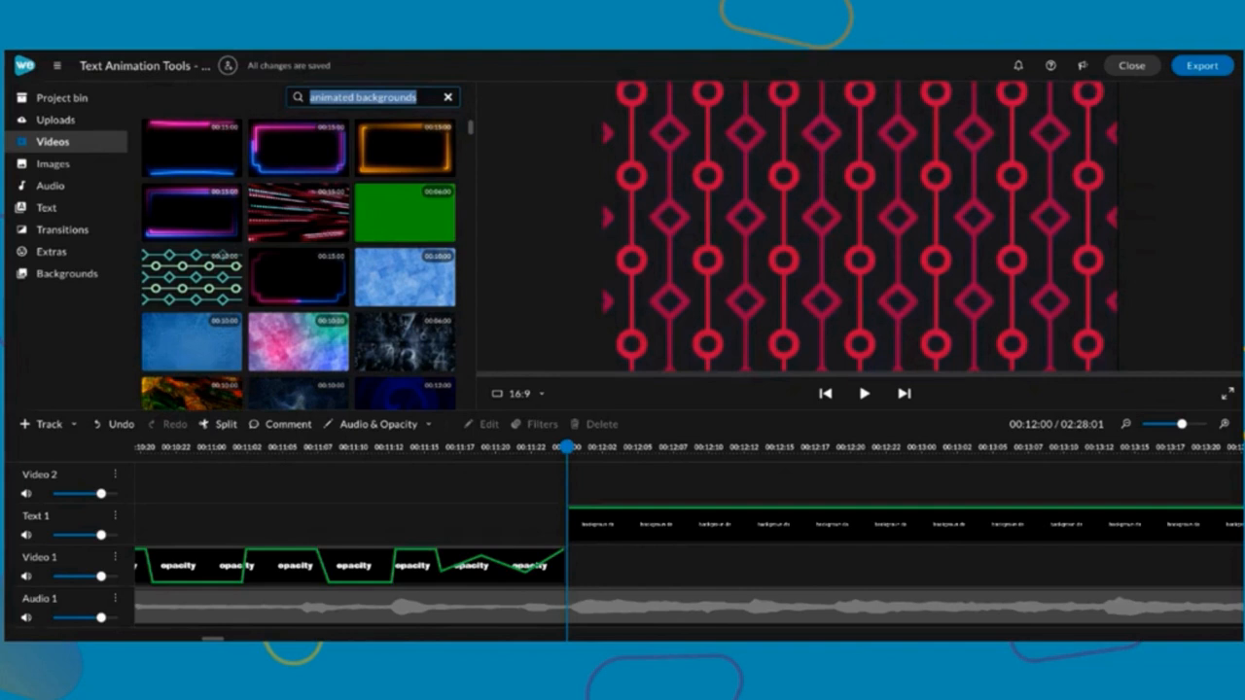
pyautogui.write('particles')
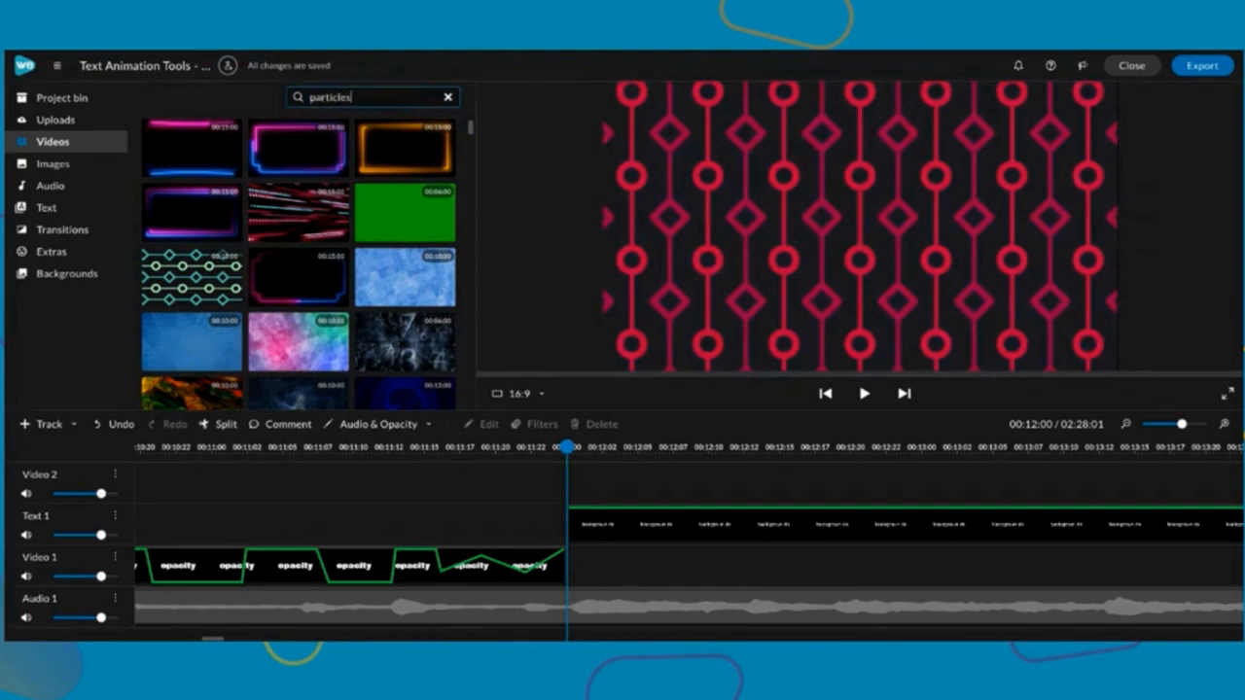
pyautogui.press('Return')
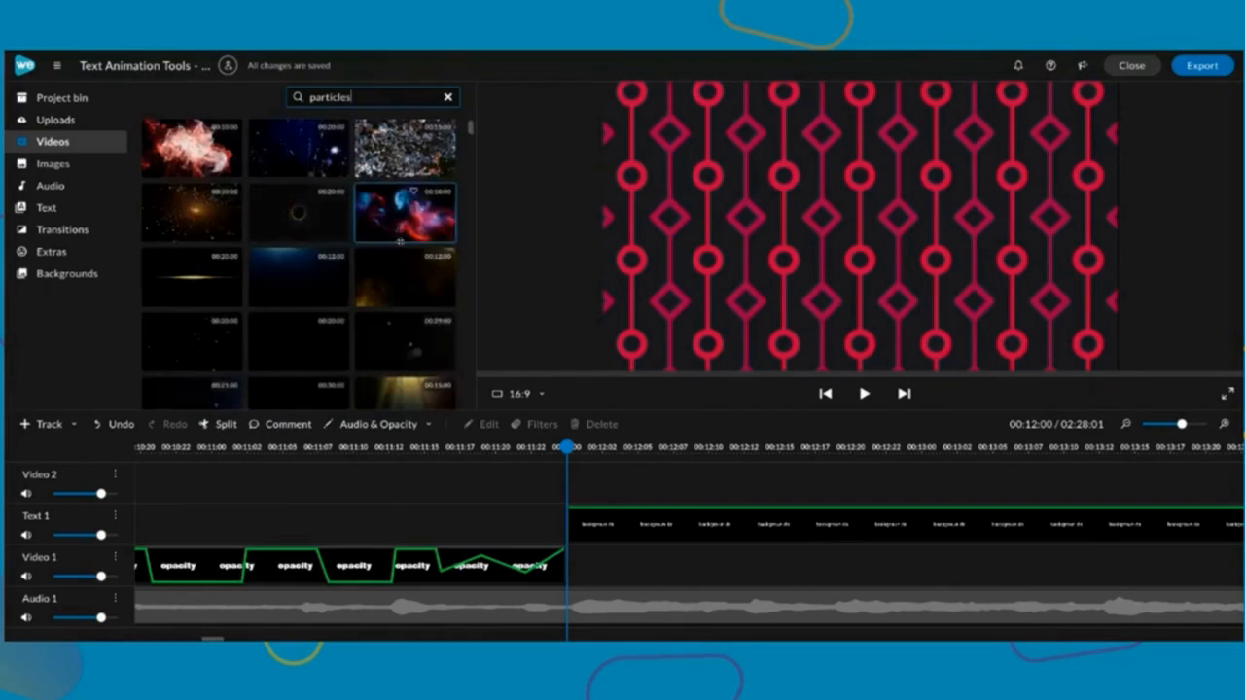
# Preview the golden particle clip and search the stock videos for "transition pack"
pyautogui.click(198, 231)
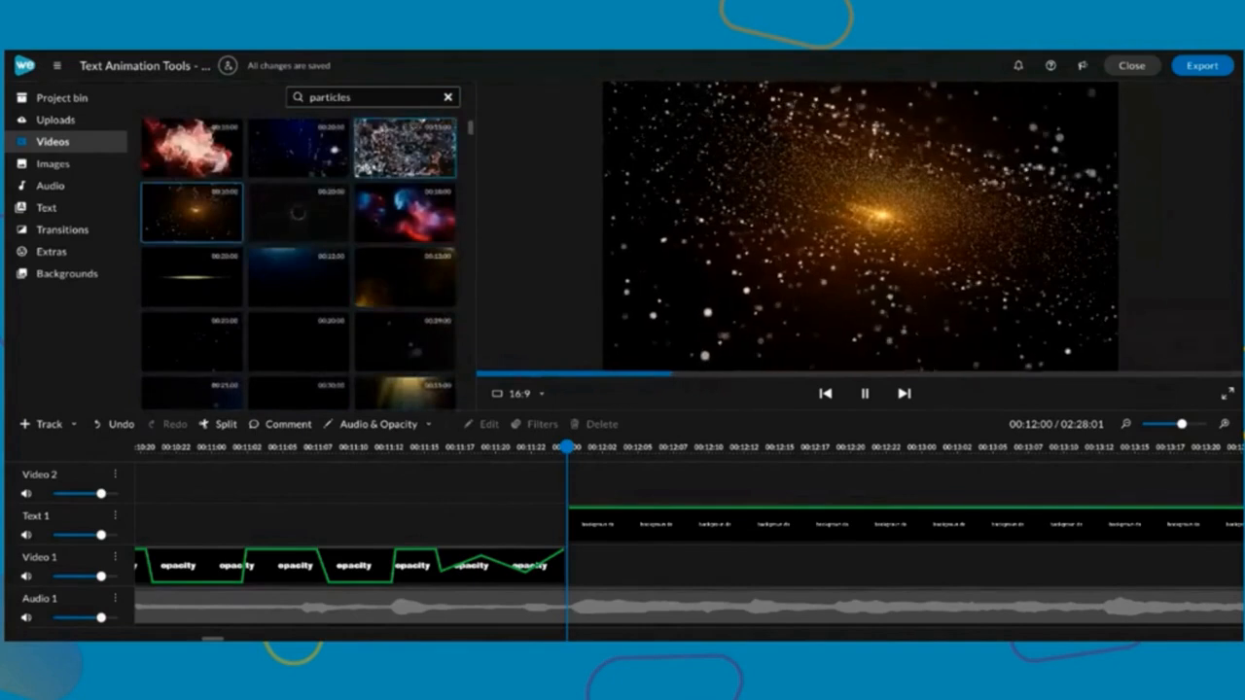
pyautogui.doubleClick(363, 98)
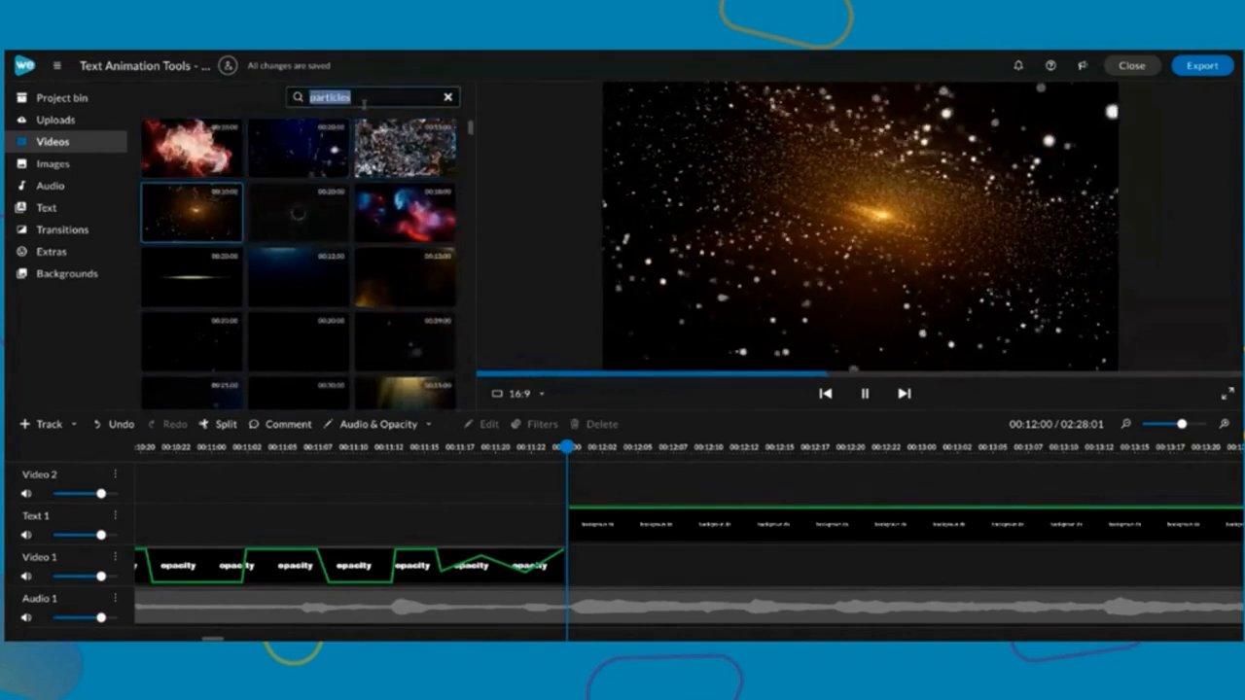
pyautogui.write('transition packs')
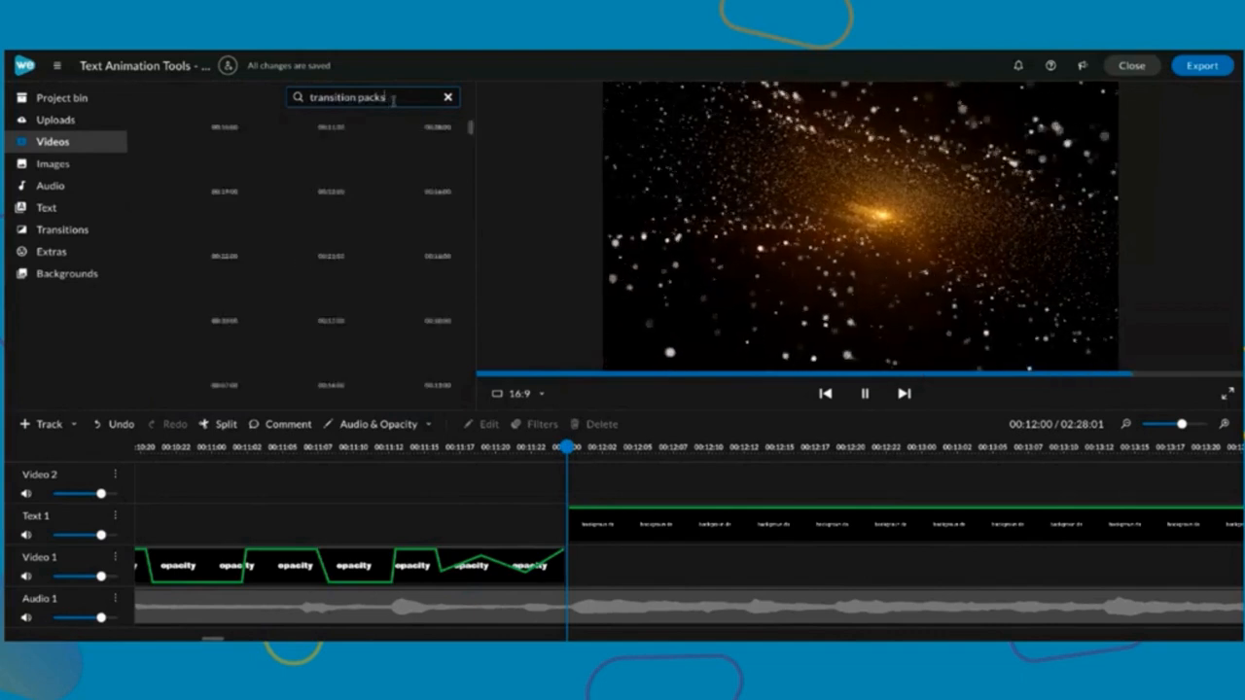
pyautogui.press('BackSpace')
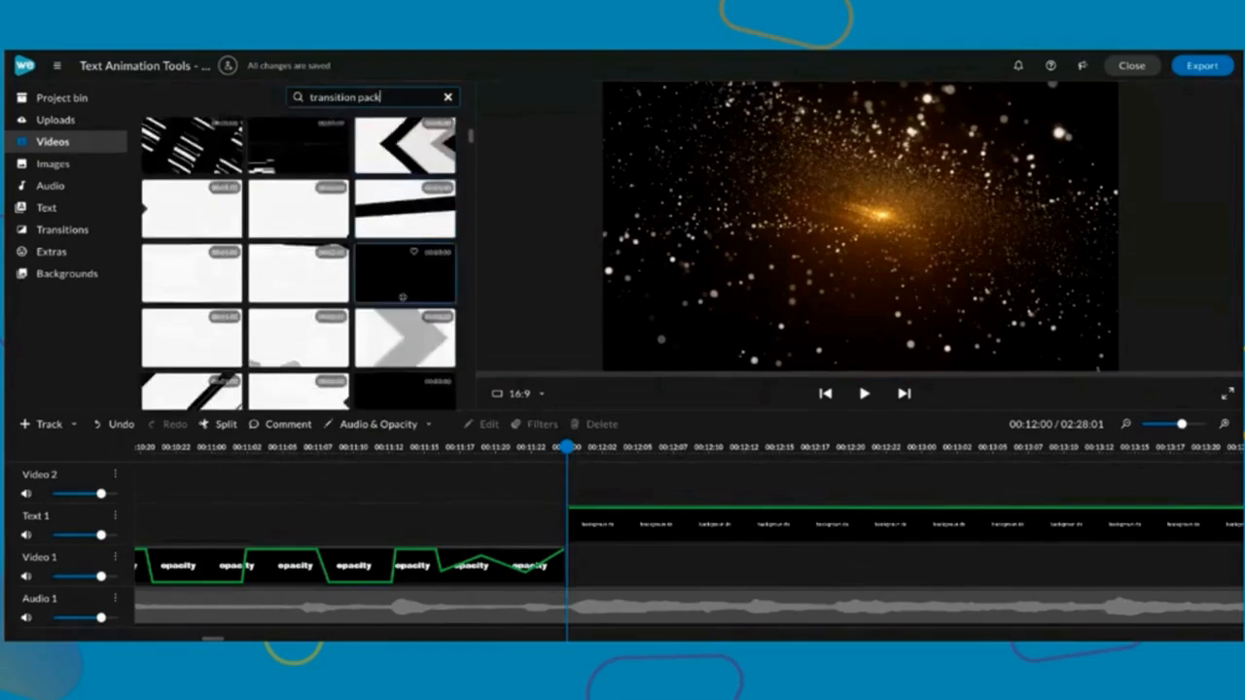
# Search the stock videos for "colorful transitions" and preview the multicoloured radial burst clip
pyautogui.tripleClick(363, 96)
pyautogui.write('colo')
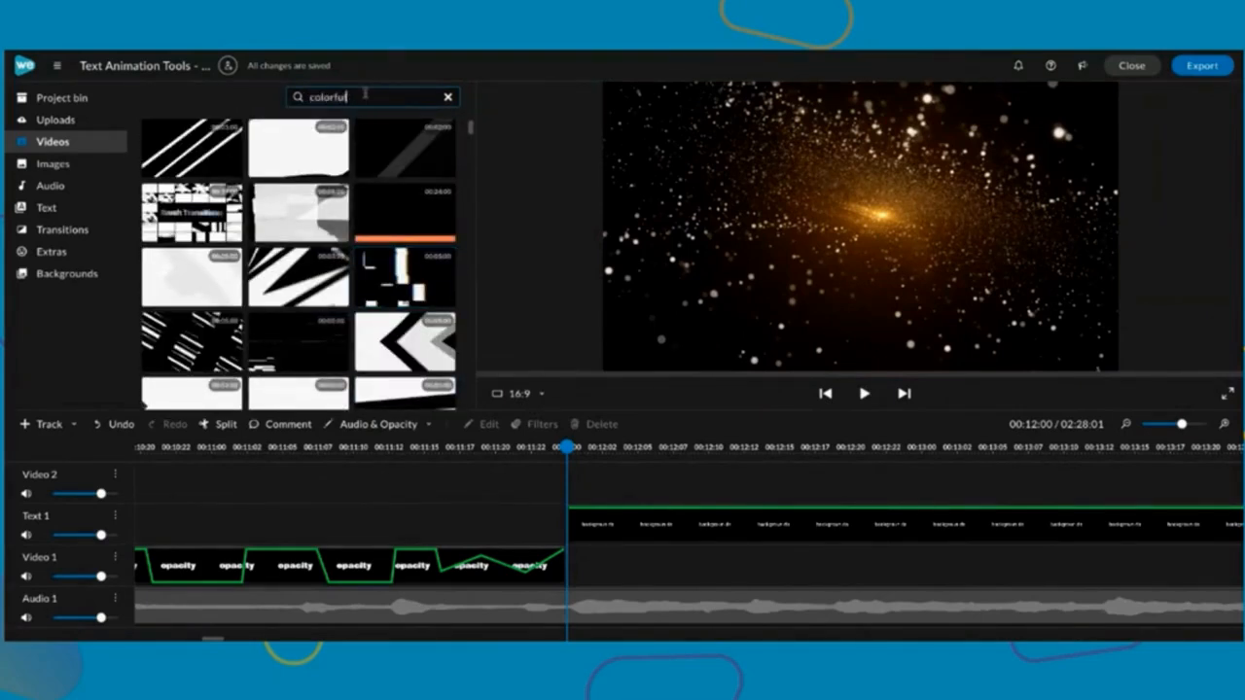
pyautogui.write('rful transitions')
pyautogui.press('Return')
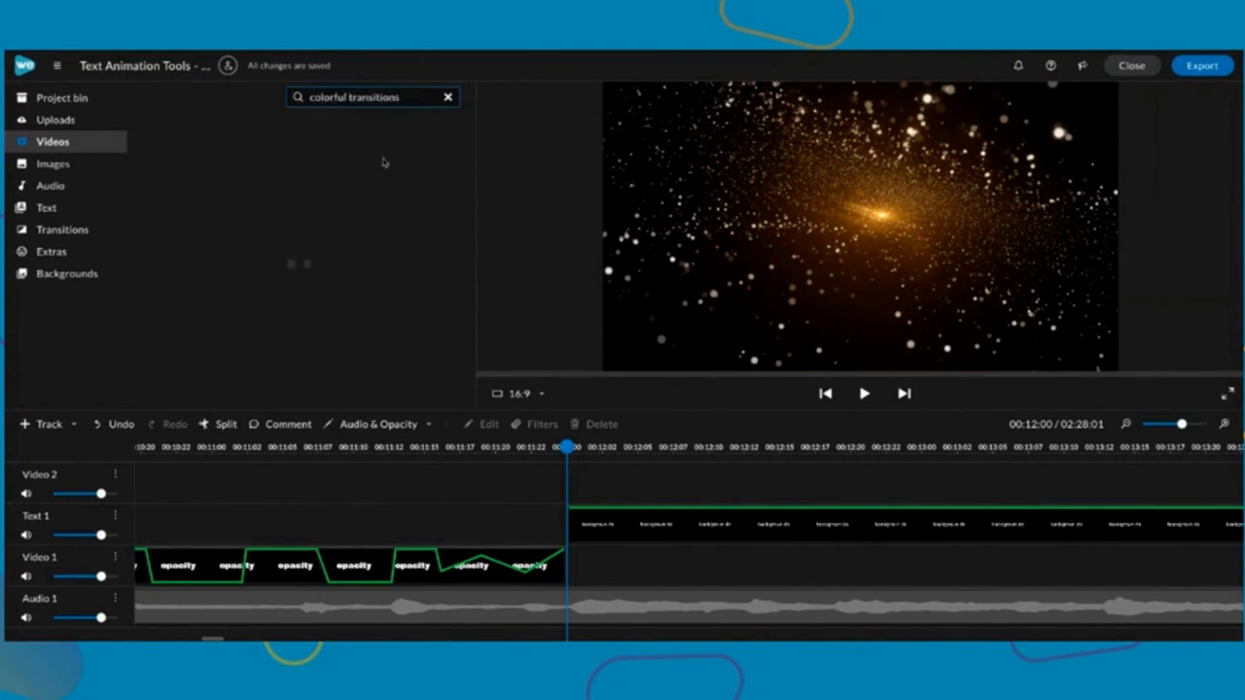
pyautogui.scroll(-1, 427, 288)
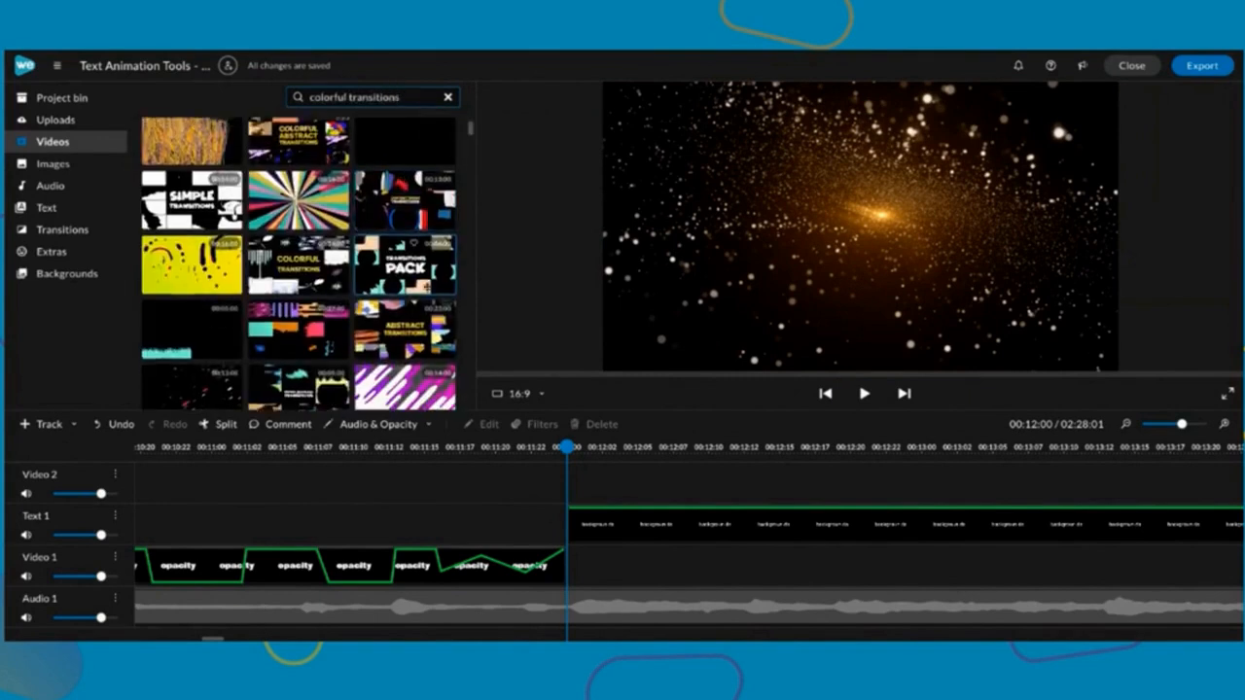
pyautogui.scroll(1, 307, 197)
pyautogui.click(307, 199)
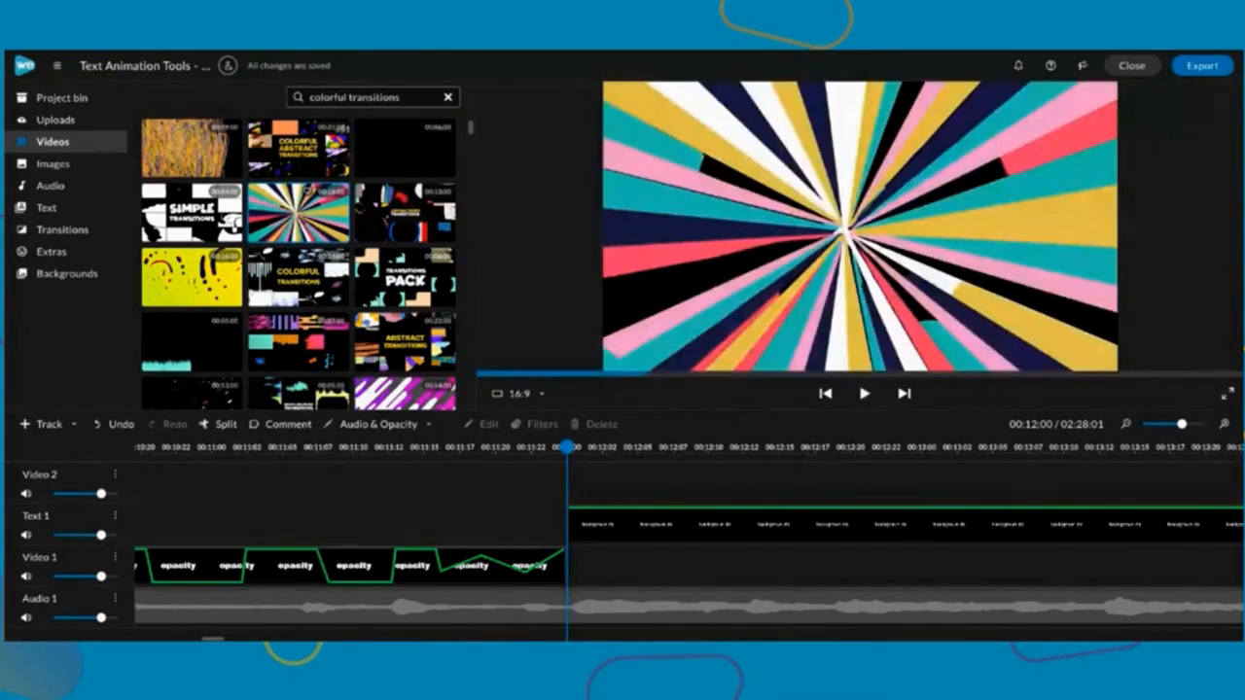
# Place the multicoloured radial burst clip on the Video 2 track at 00:12:00 and play it back
pyautogui.hscroll(5, 642, 566)
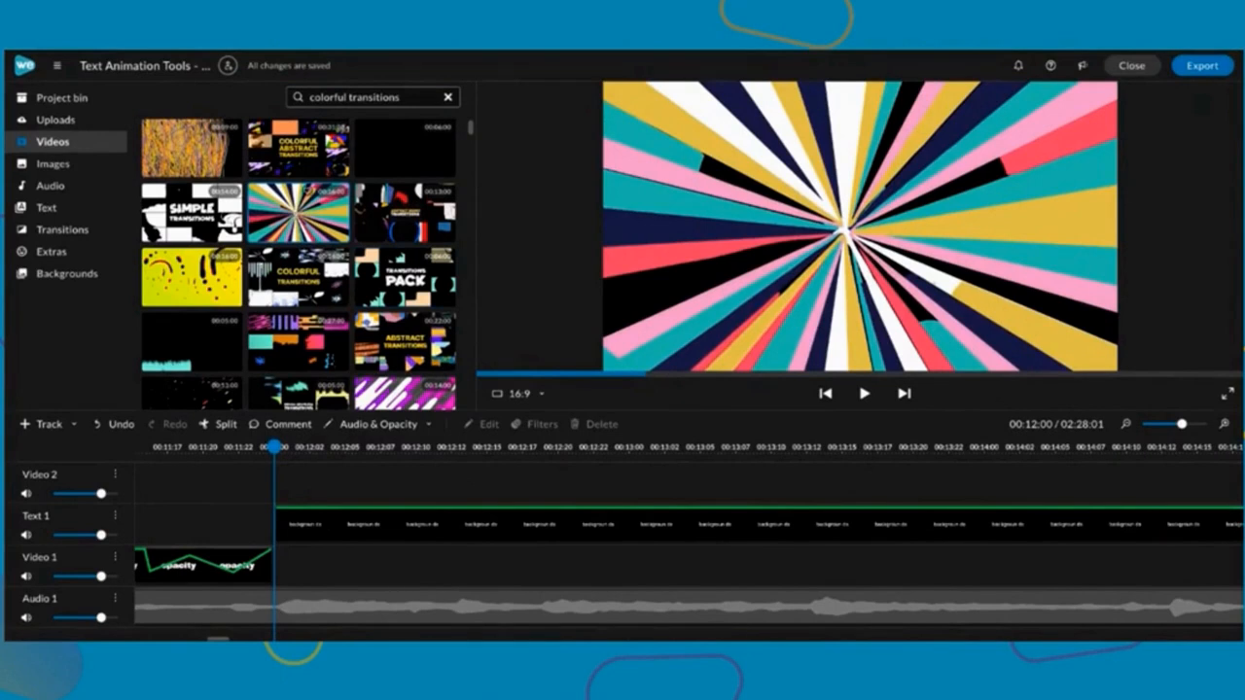
pyautogui.moveTo(310, 194); pyautogui.dragTo(268, 481)
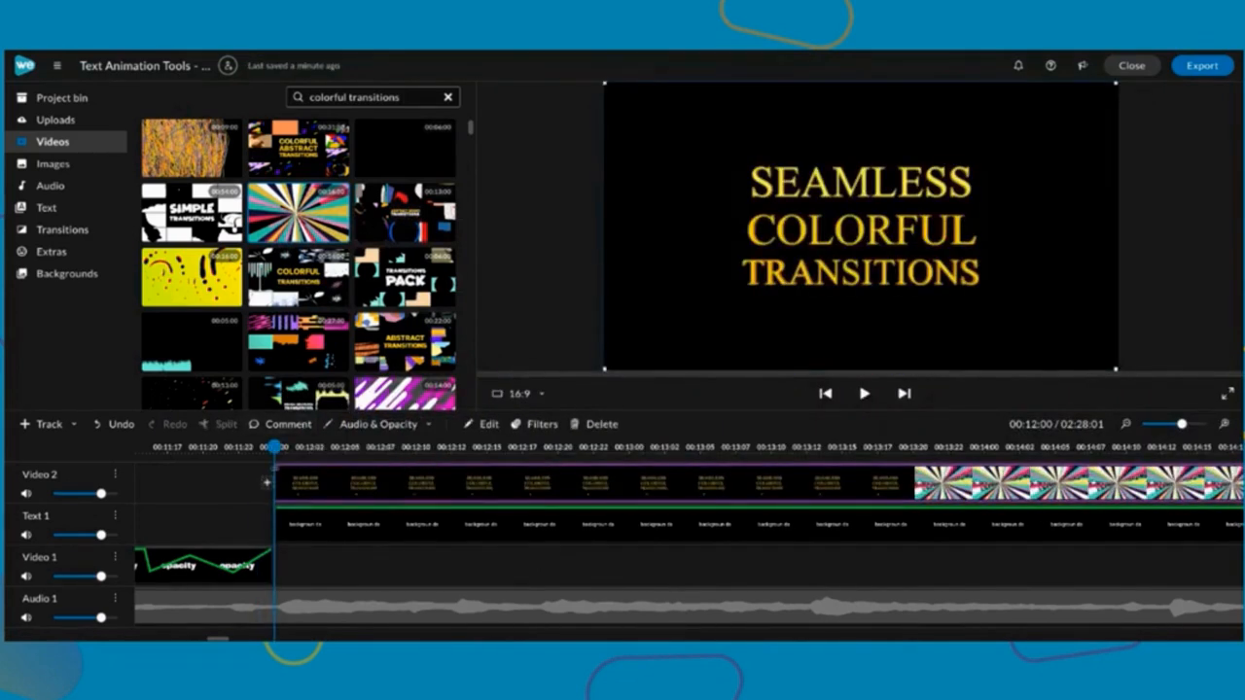
pyautogui.press('space')
pyautogui.press('space')
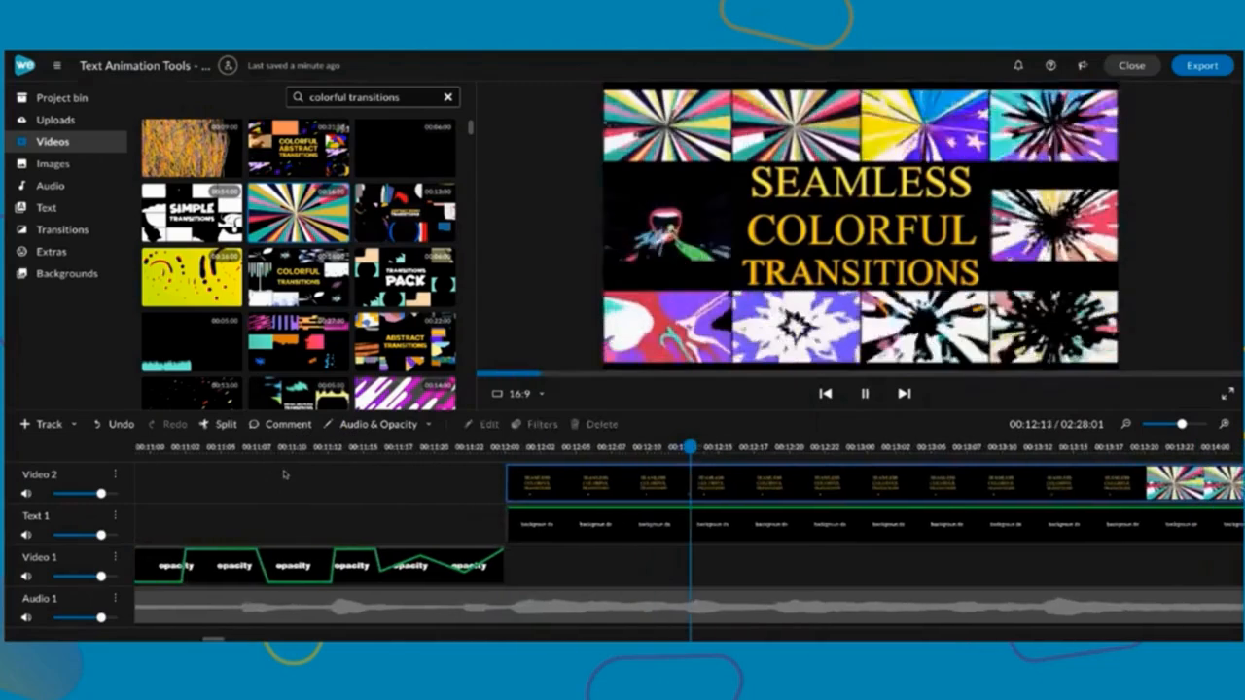
pyautogui.press('space')
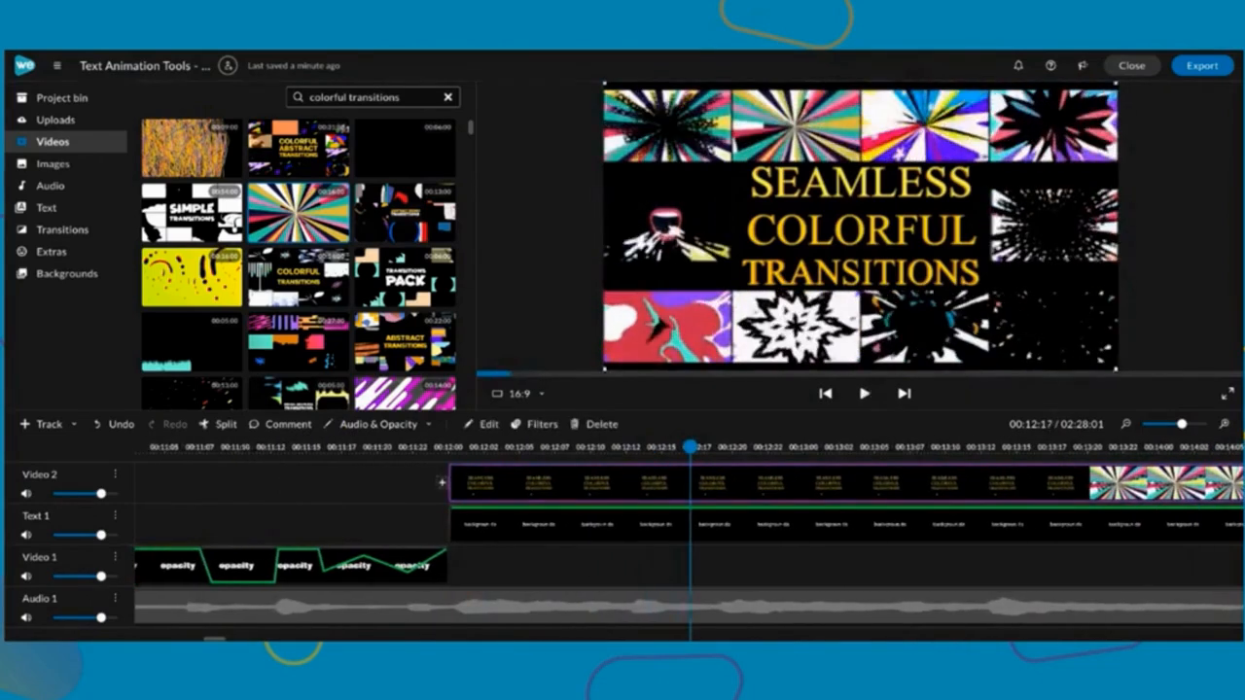
pyautogui.press('space')
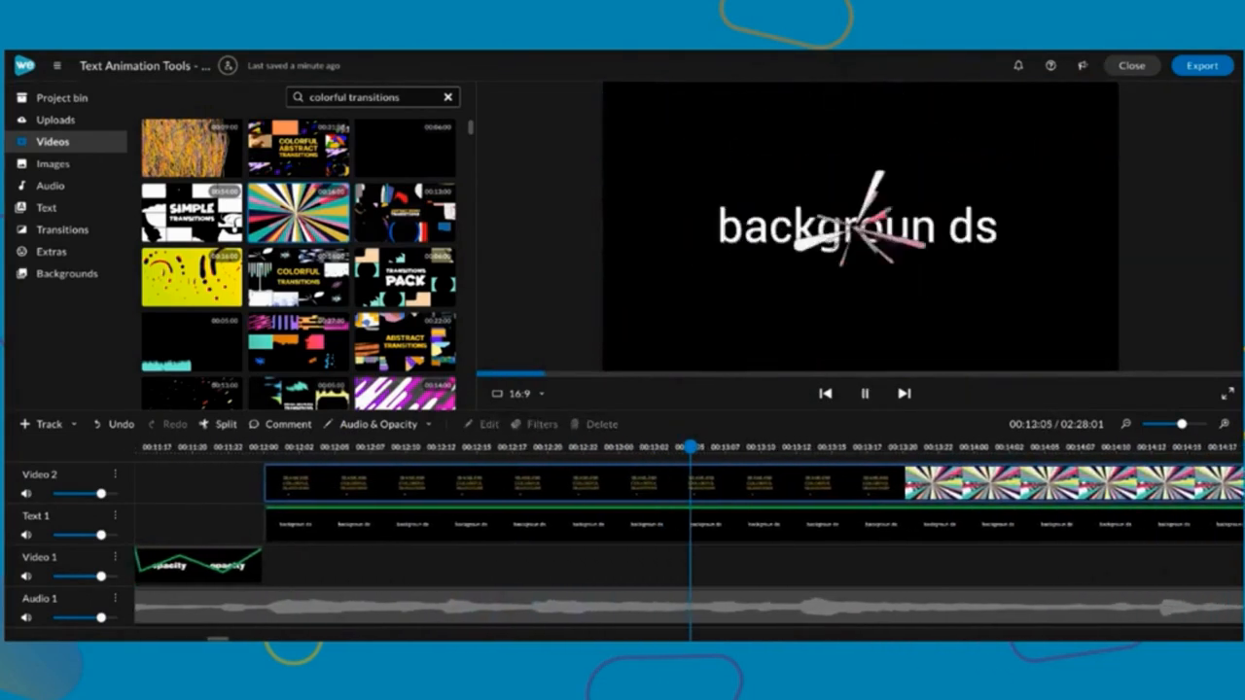
# Cut away the unwanted title opening of the burst clip on Video 2 and move the remaining footage back towards 00:12:00
pyautogui.moveTo(689, 446); pyautogui.dragTo(507, 477)
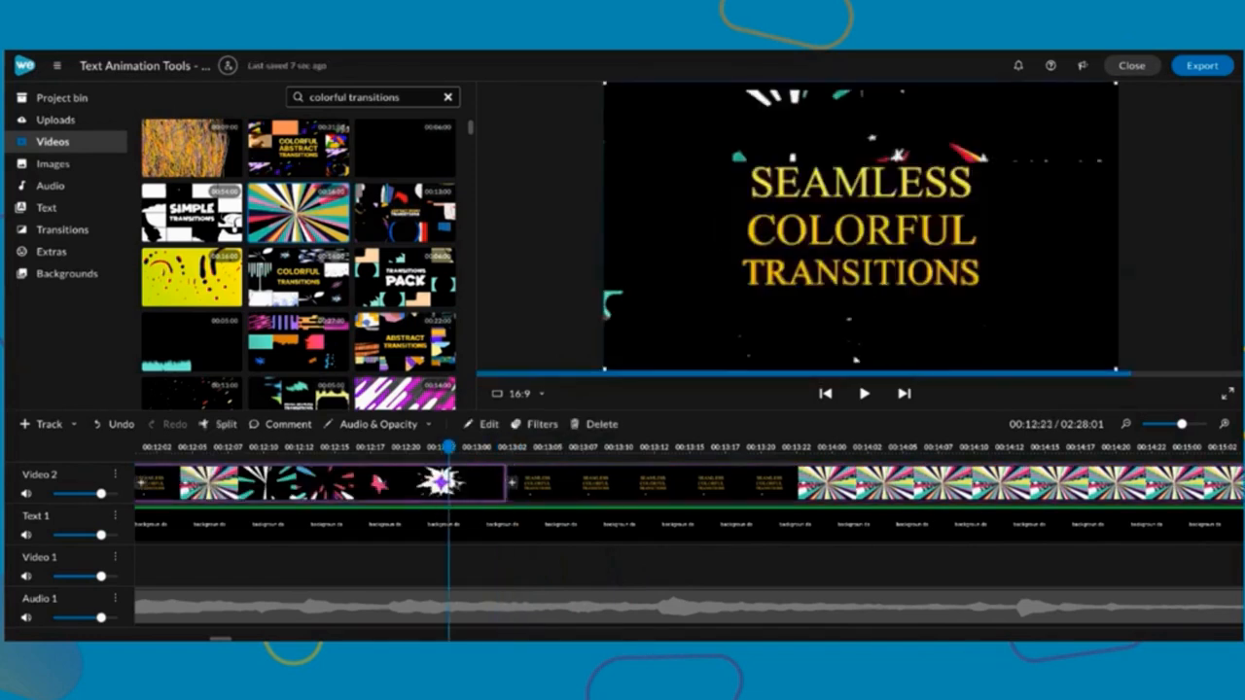
pyautogui.press('Delete')
pyautogui.moveTo(584, 497); pyautogui.dragTo(274, 478)
pyautogui.hscroll(-5, 314, 562)
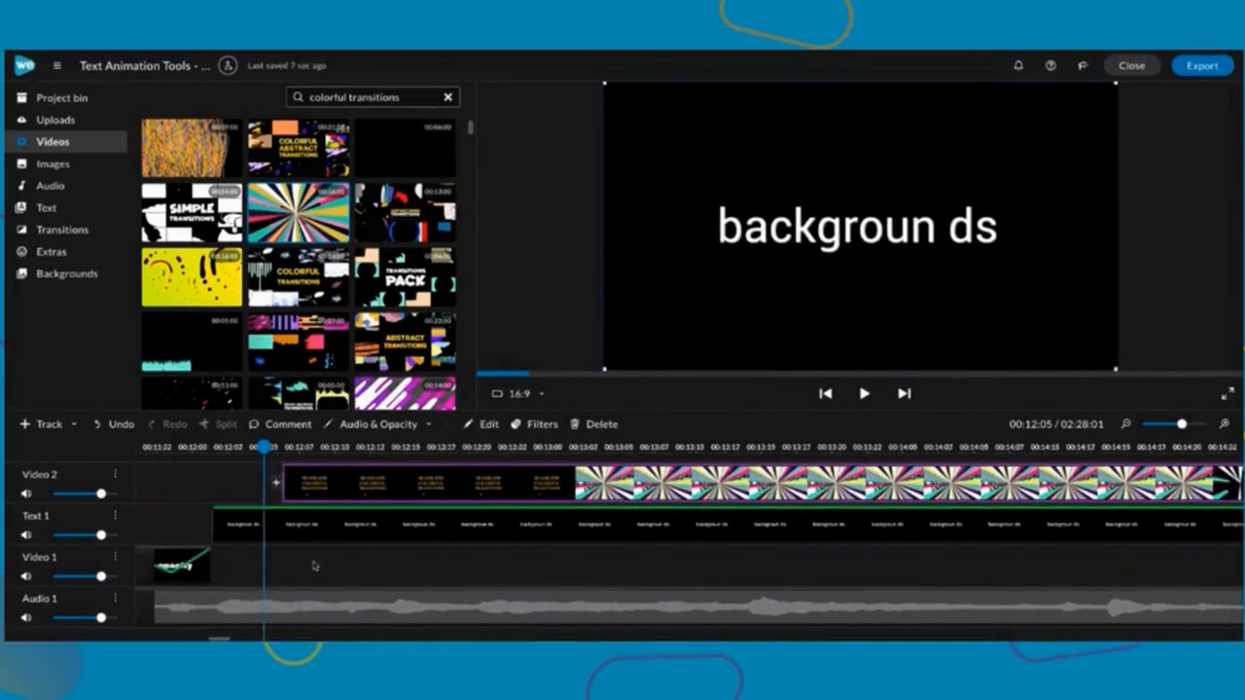
# Trim and align the burst clip on Video 2 so it runs from 00:12:00 to 00:16:00, matching the text clip
pyautogui.moveTo(747, 487); pyautogui.dragTo(676, 486)
pyautogui.moveTo(1181, 424); pyautogui.dragTo(1146, 424)
pyautogui.moveTo(1096, 483); pyautogui.dragTo(642, 484)
pyautogui.moveTo(415, 448); pyautogui.dragTo(598, 483)
pyautogui.click(622, 483)
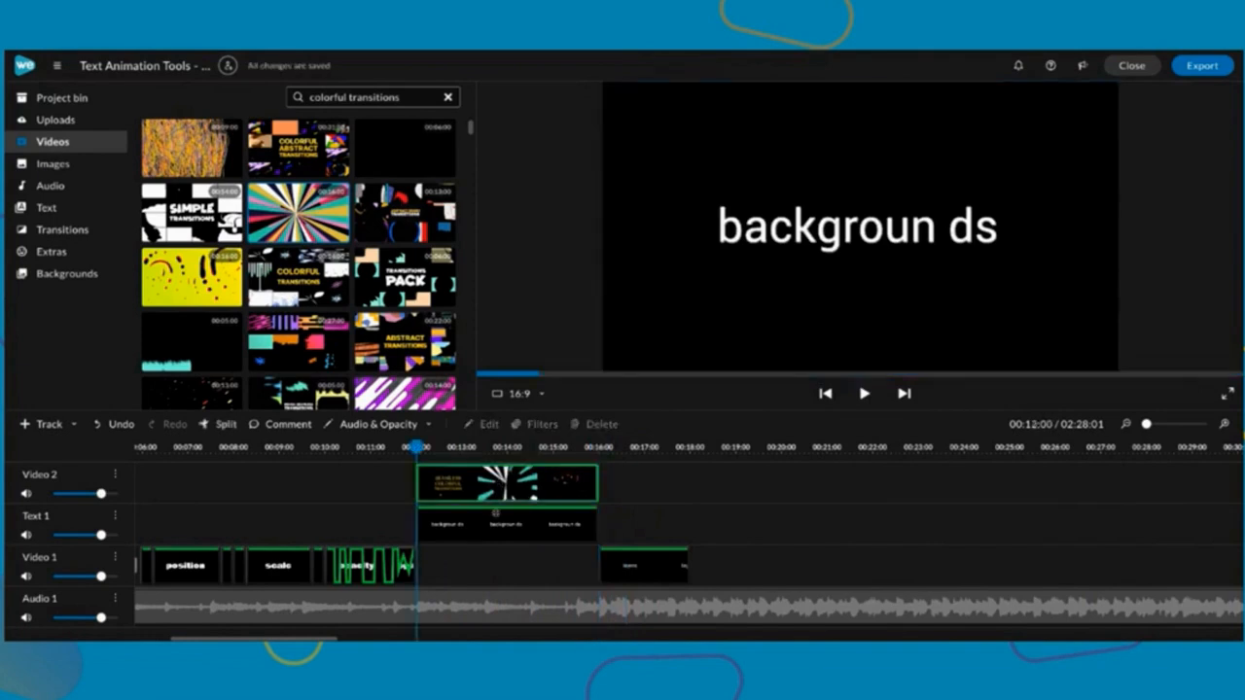
# Move the burst clip down to the Video 1 track beneath the text at 00:12:00 and play the result
pyautogui.click(493, 569)
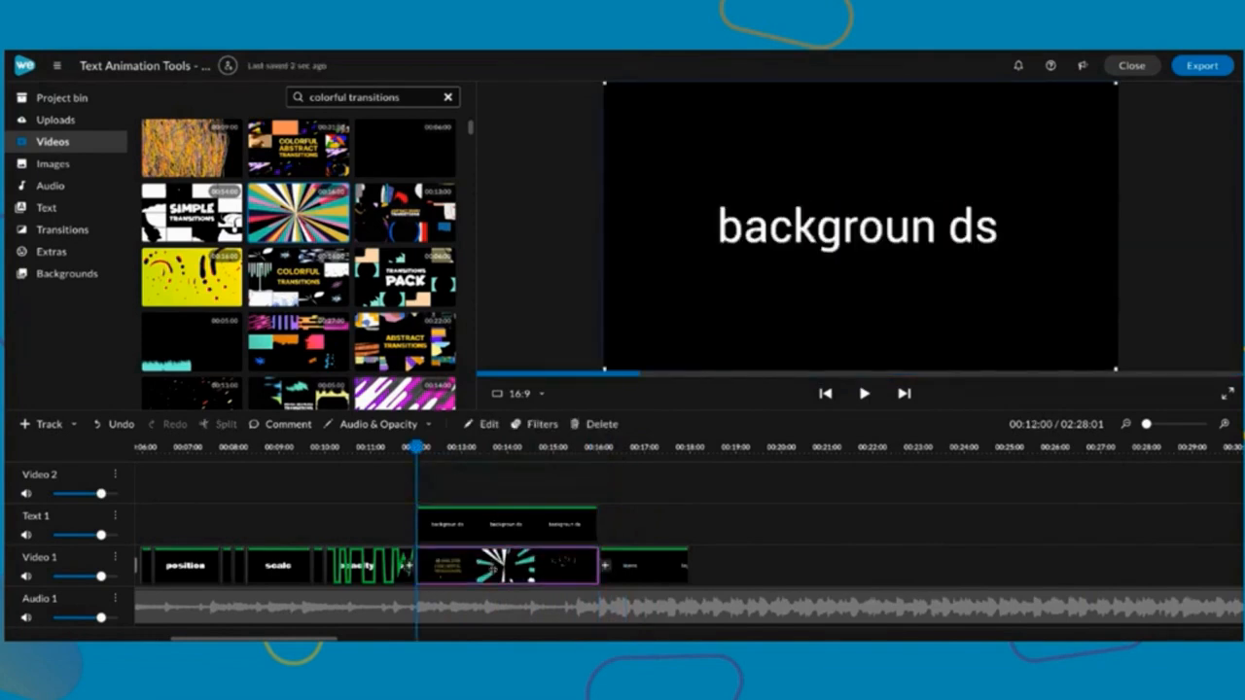
pyautogui.press('space')
pyautogui.press('space')
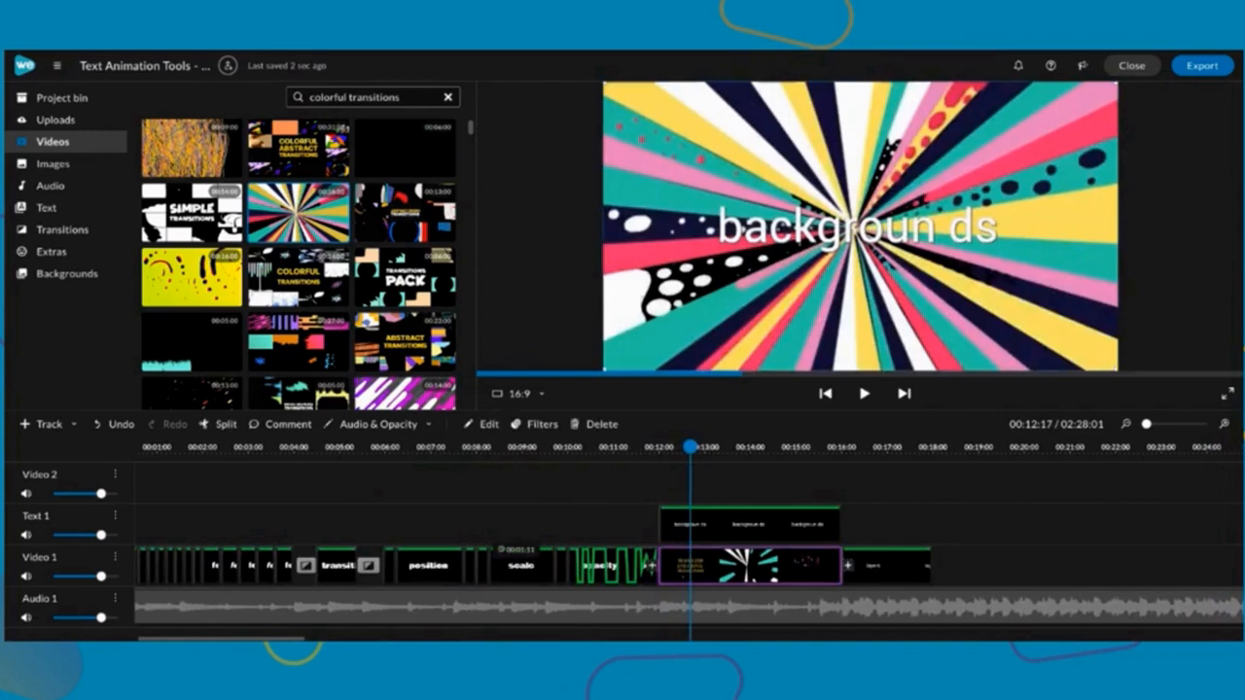
# Check the "backgroun ds" clip's text settings, close them unchanged and delete the clip from the Text 1 track
pyautogui.doubleClick(756, 525)
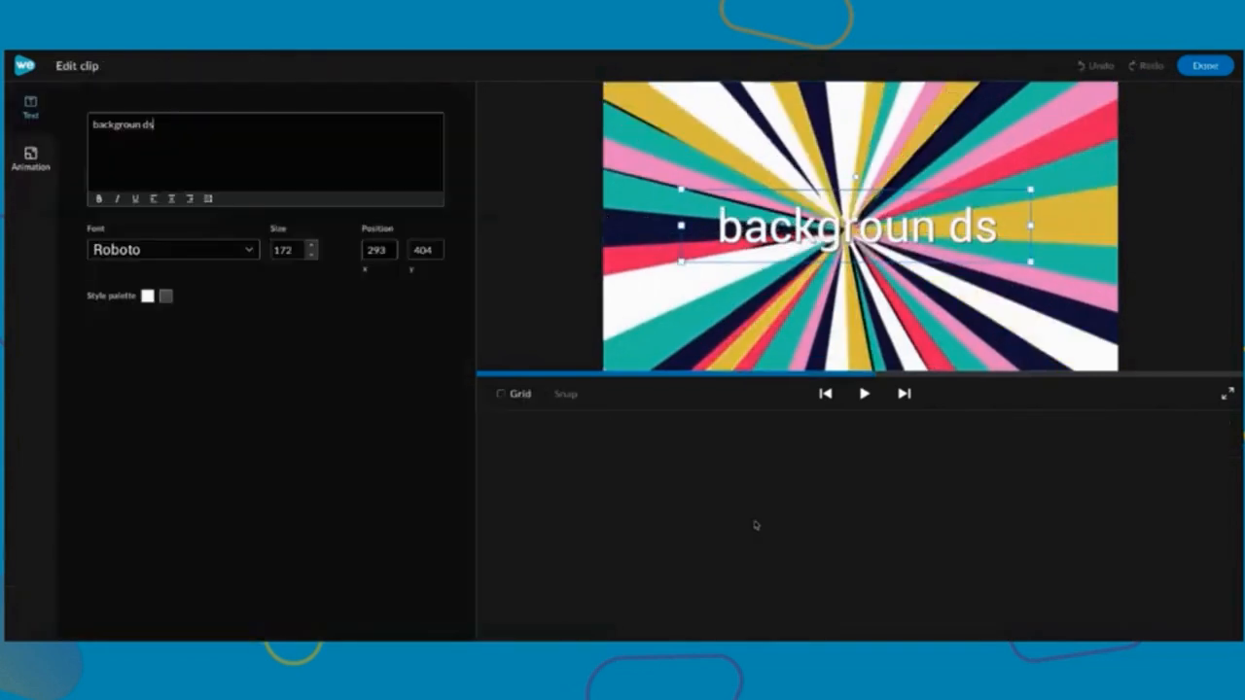
pyautogui.click(1204, 65)
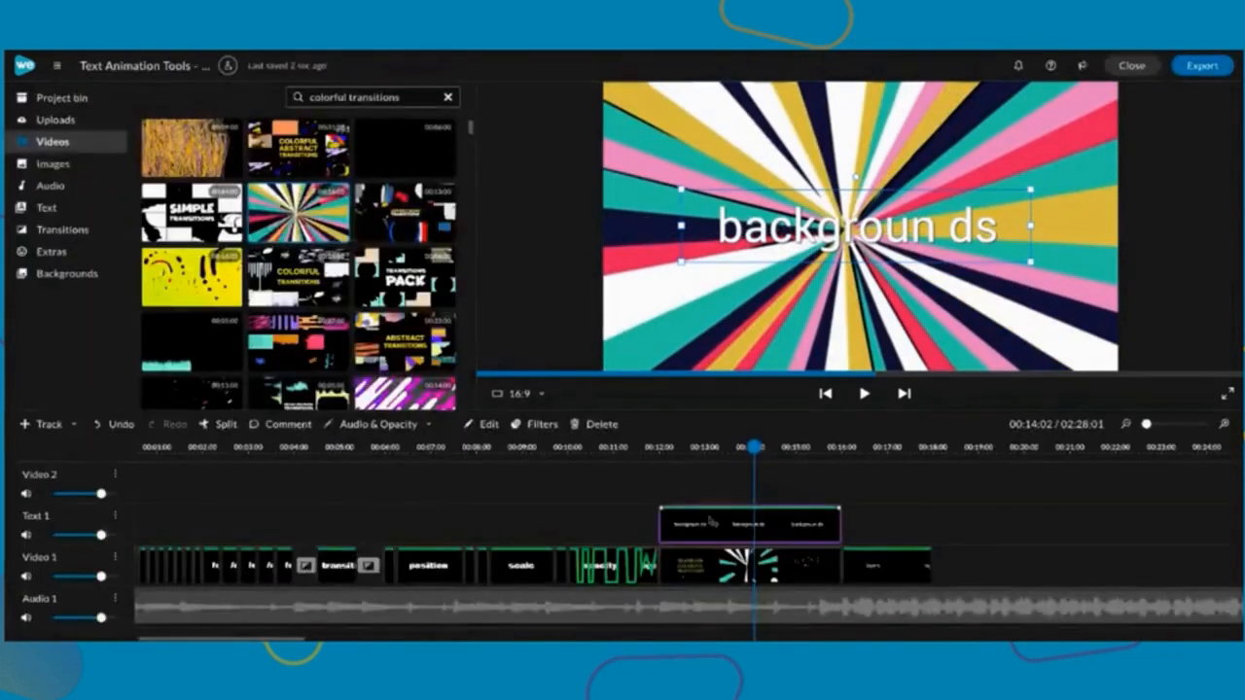
pyautogui.press('Delete')
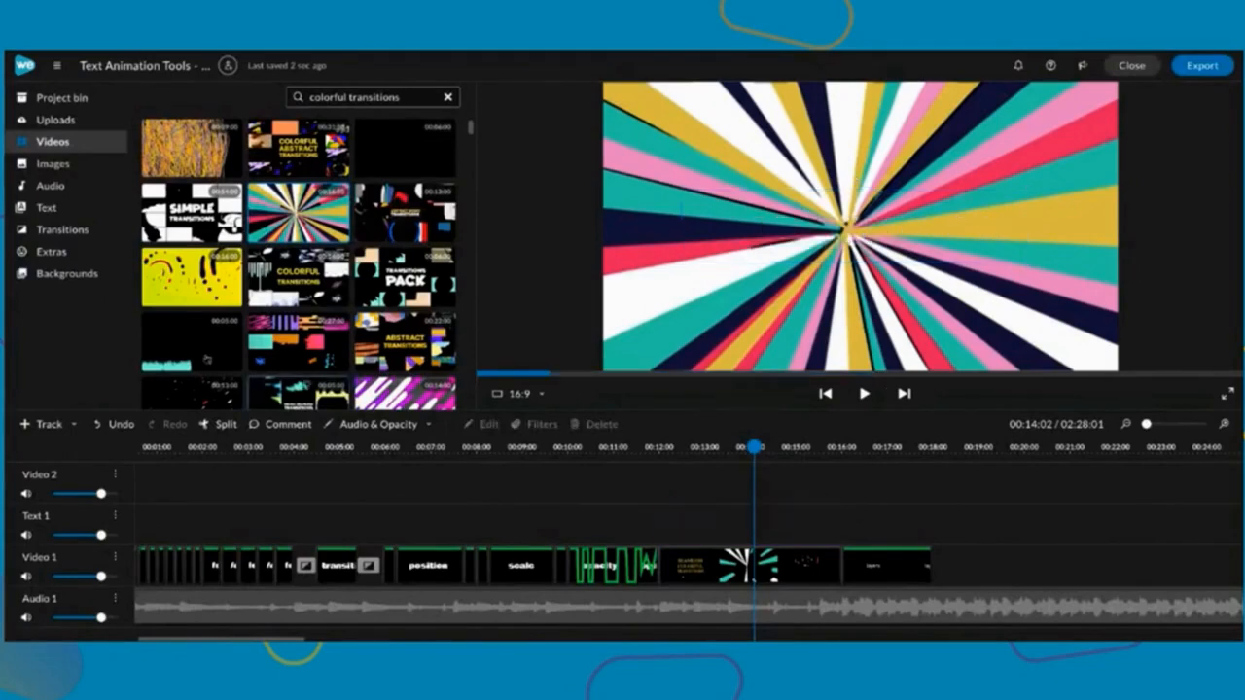
# Add the Transparent title to the Text 1 track at 00:12:00 and trim its end to 00:16:00
pyautogui.click(86, 230)
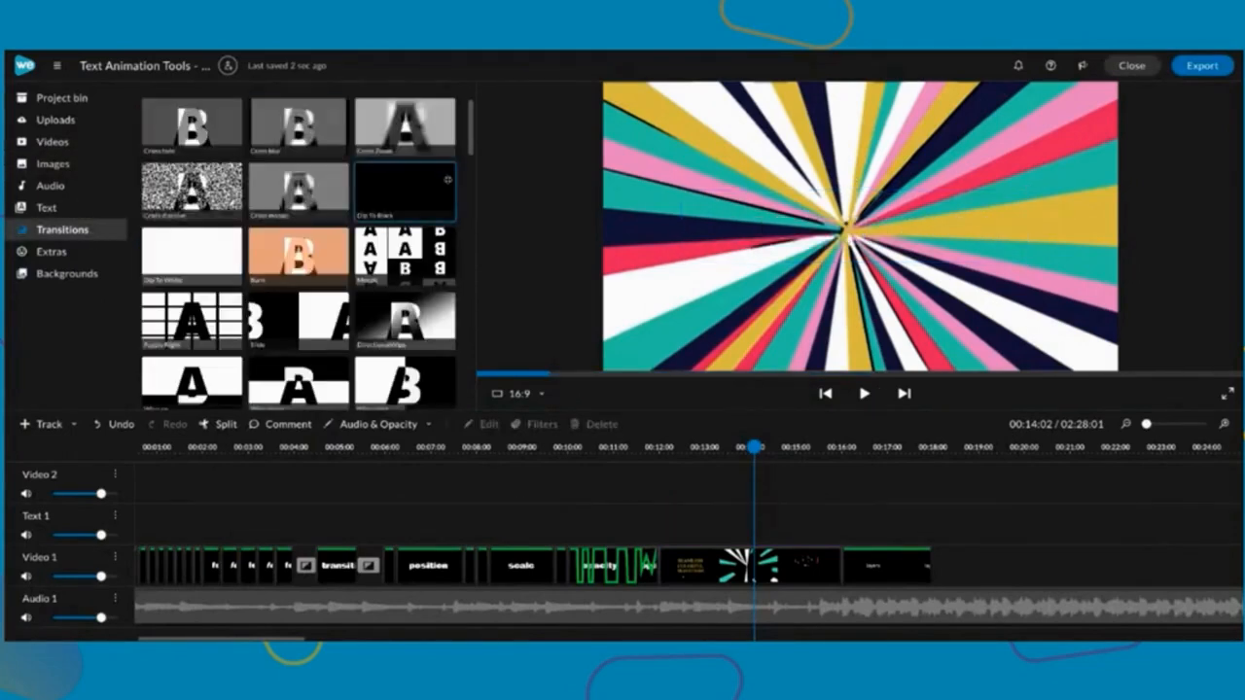
pyautogui.click(105, 207)
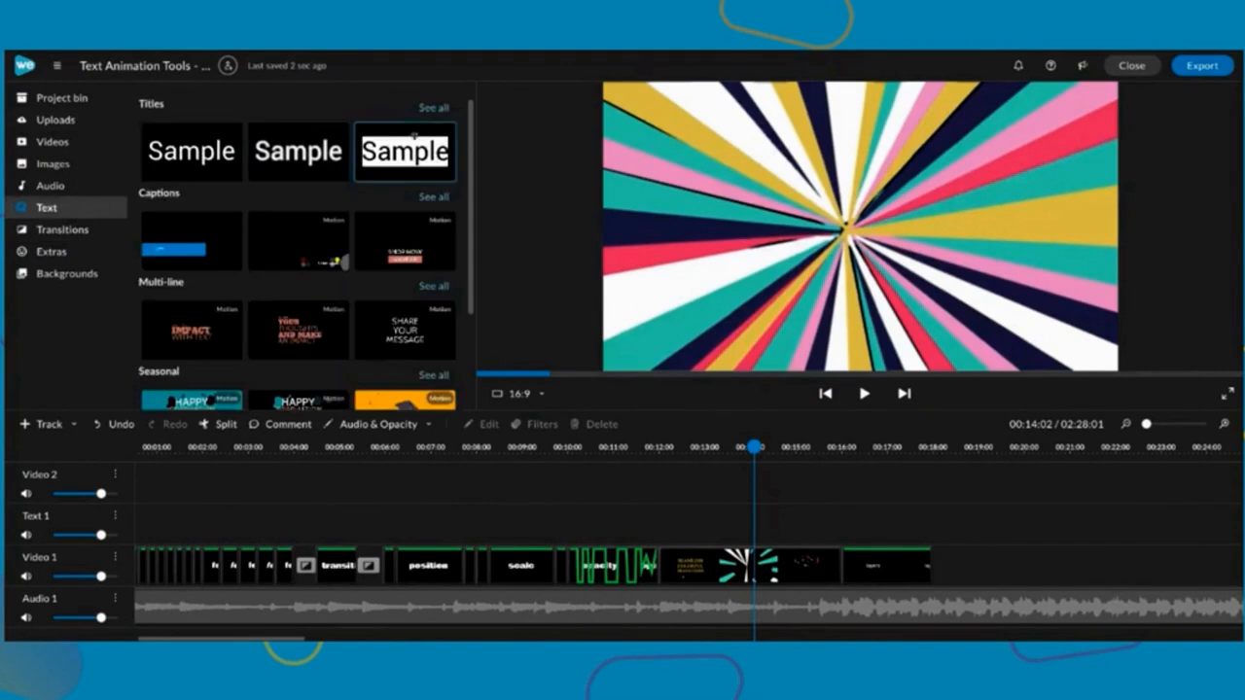
pyautogui.click(433, 108)
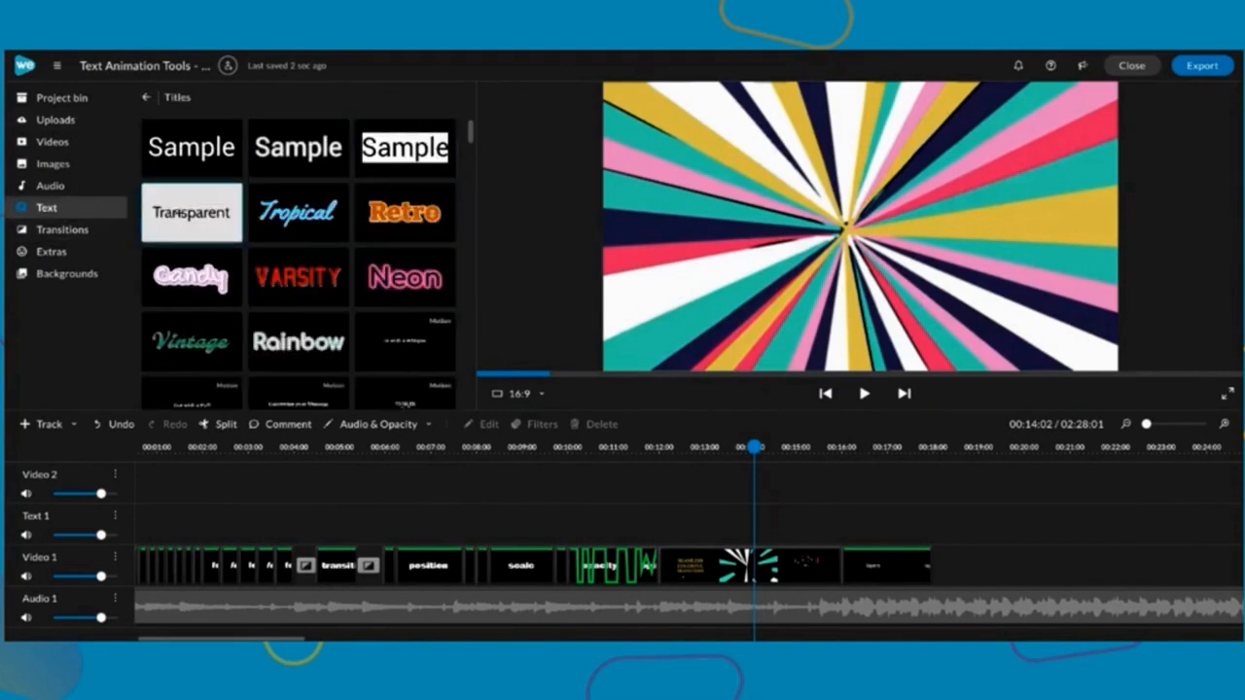
pyautogui.moveTo(194, 212); pyautogui.dragTo(679, 535)
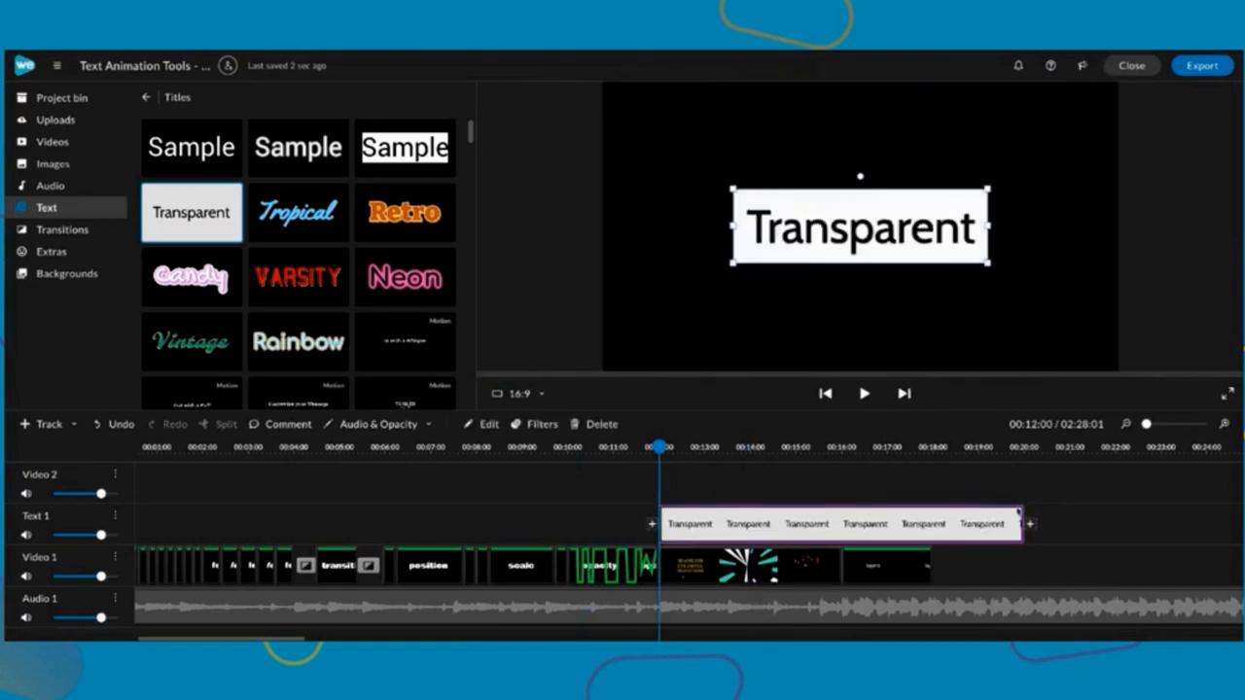
pyautogui.moveTo(1021, 524); pyautogui.dragTo(842, 524)
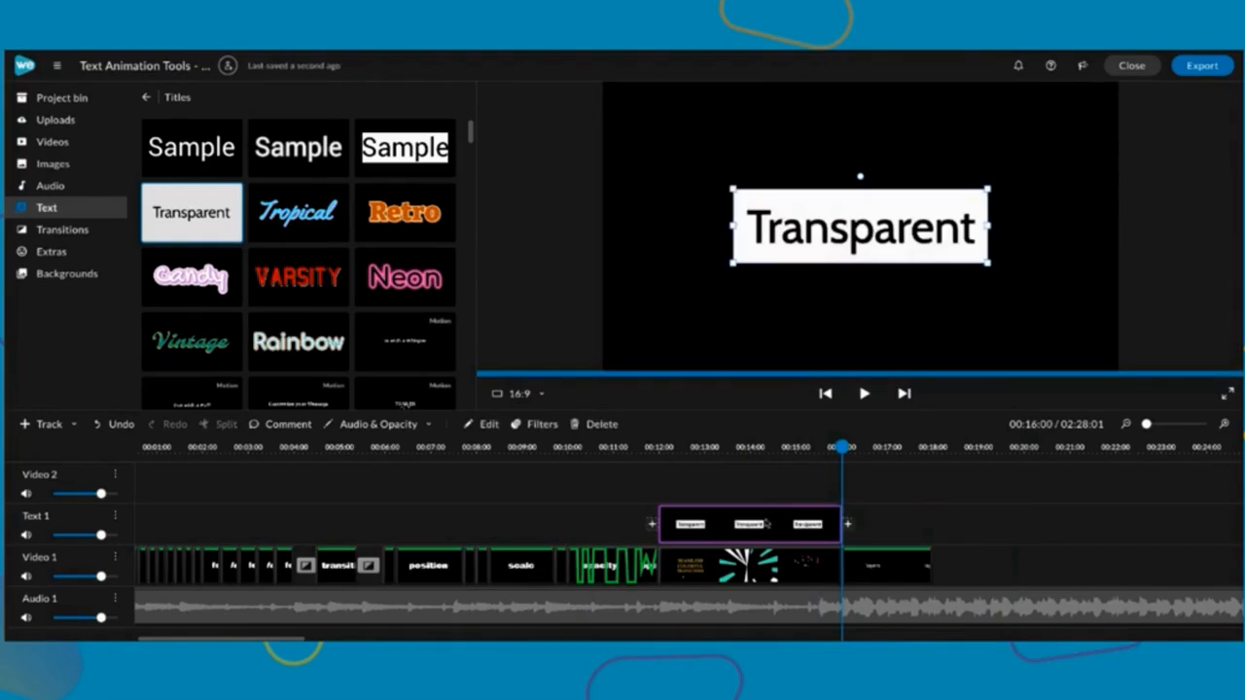
# Set the Transparent title's font to Bowlby One and replace its text with "Backgrounds"
pyautogui.click(481, 424)
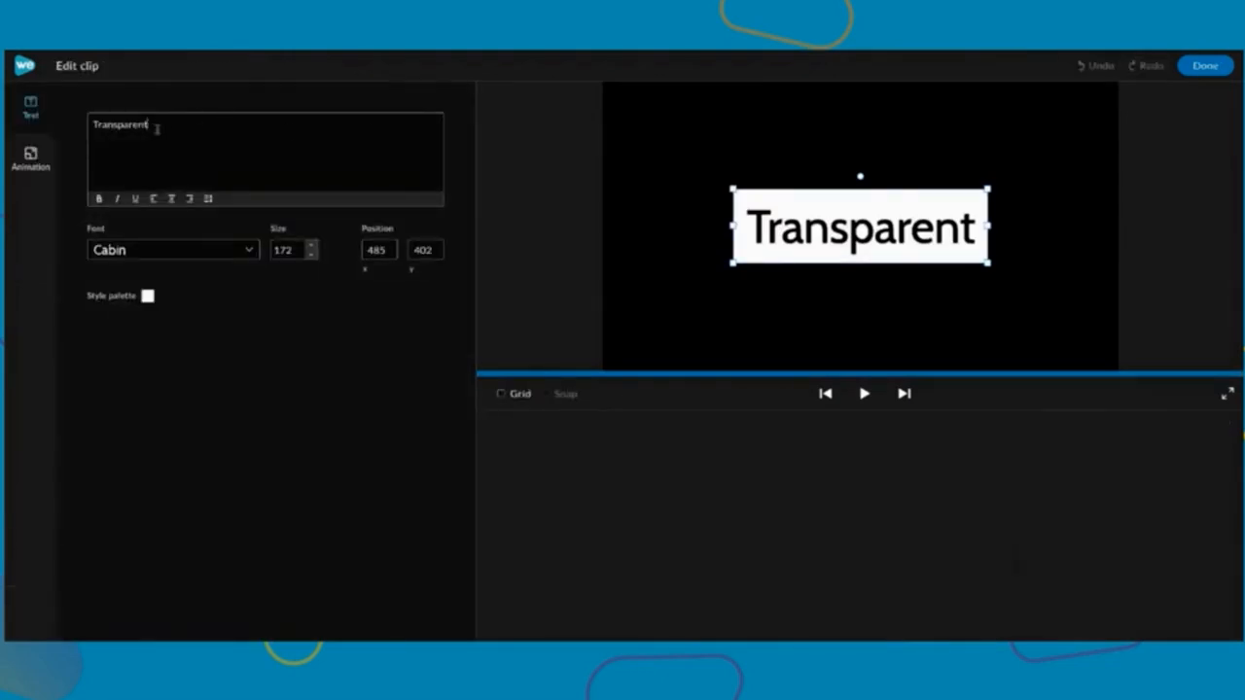
pyautogui.moveTo(156, 129); pyautogui.dragTo(82, 133)
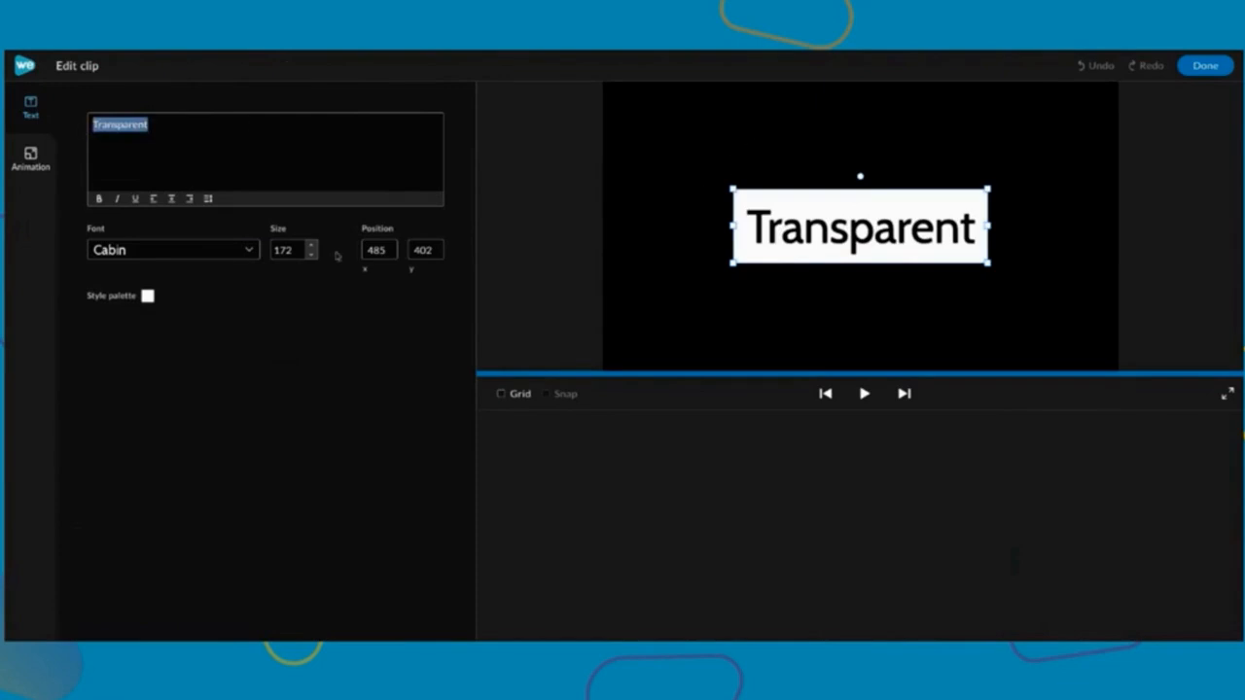
pyautogui.click(255, 251)
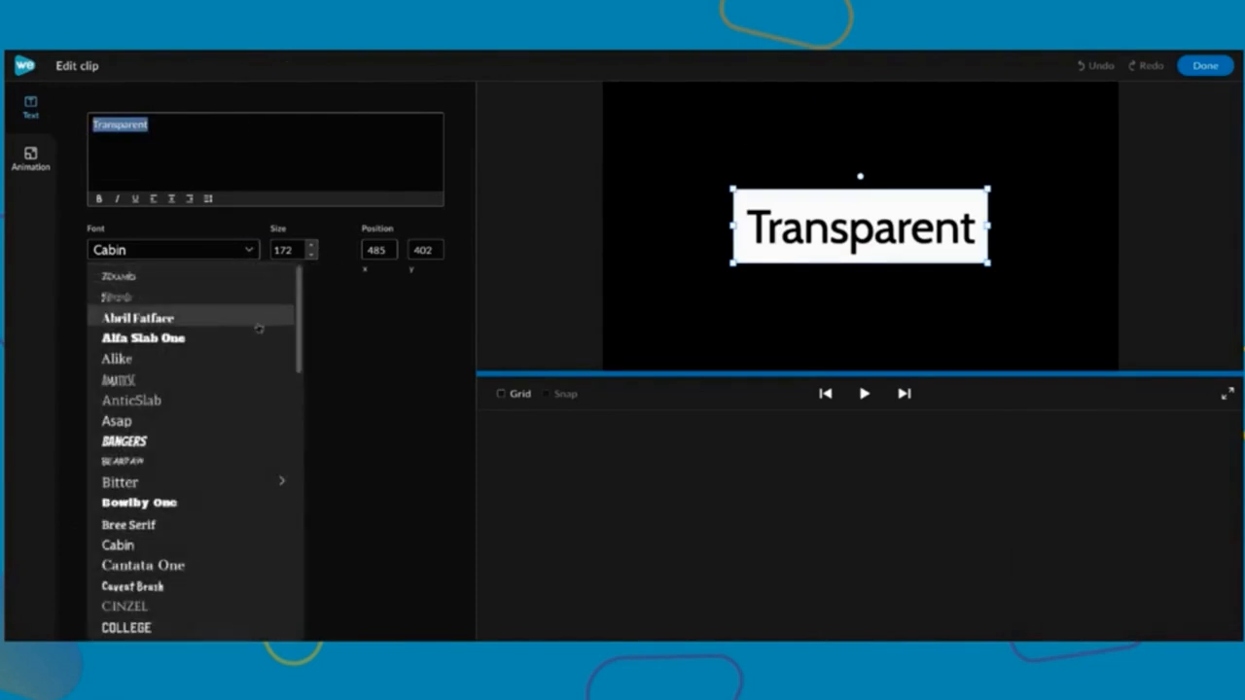
pyautogui.click(261, 502)
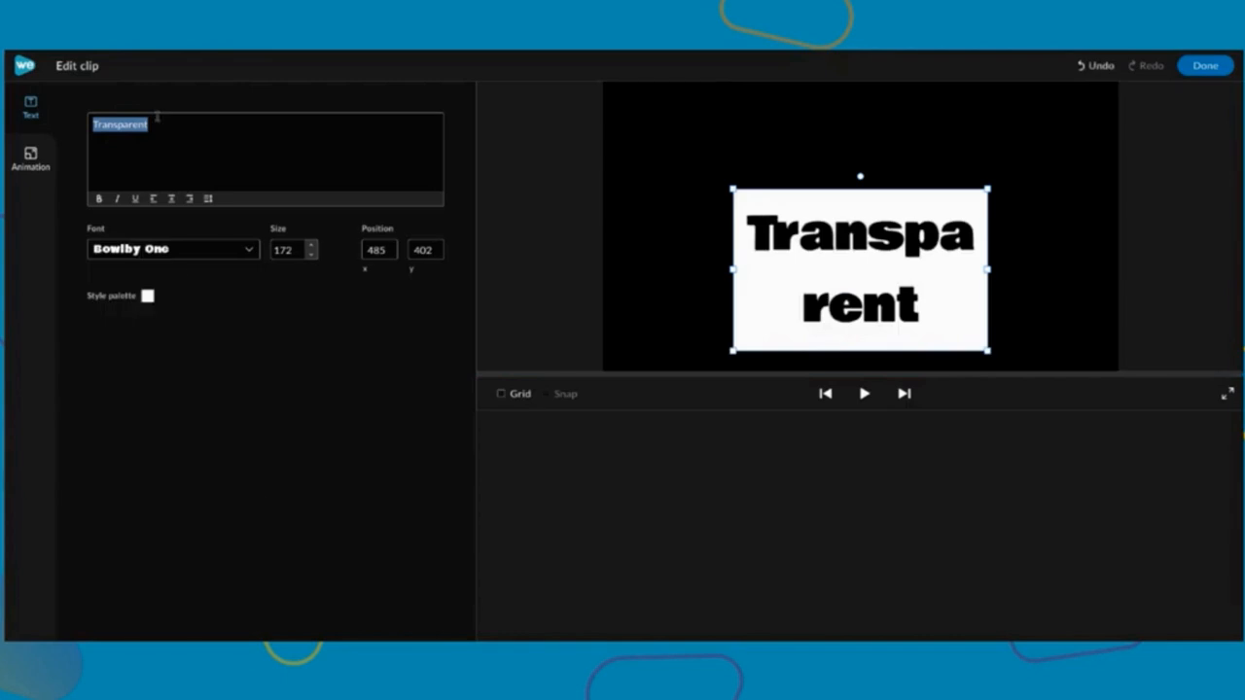
pyautogui.write('Backgrou')
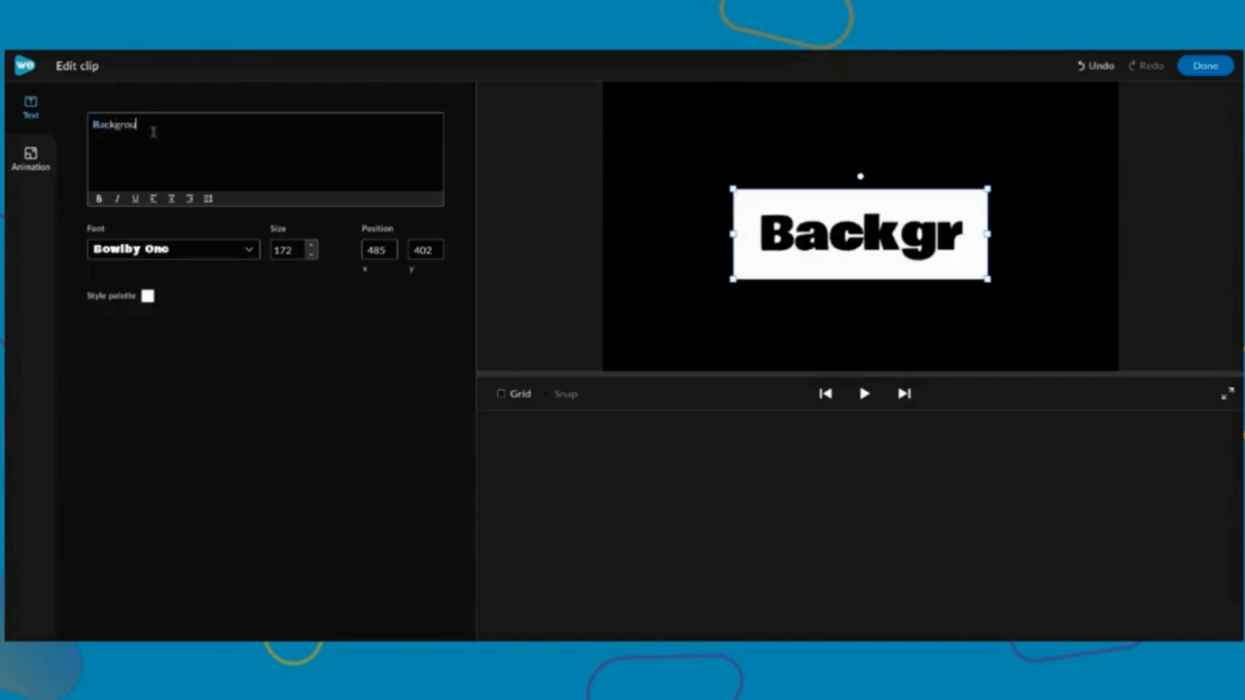
pyautogui.write('nds')
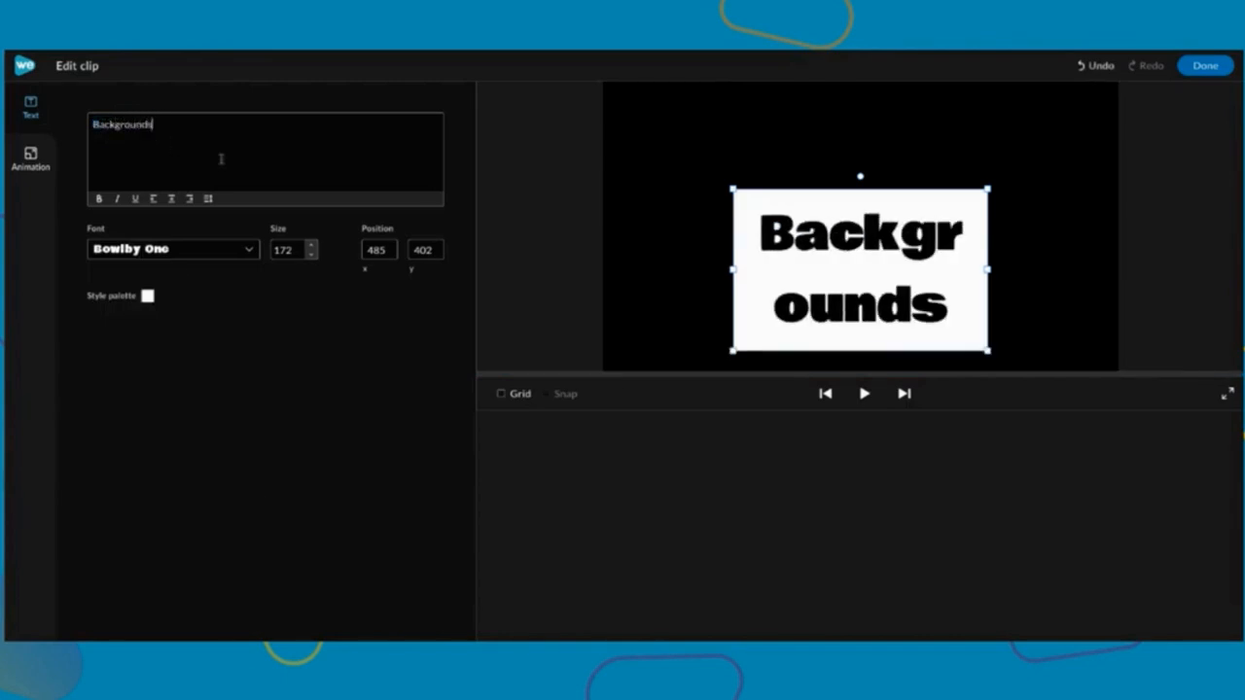
# Set the title's size to 250, widen its text box across the full frame and move it to about x -15, y 166
pyautogui.doubleClick(282, 250)
pyautogui.write('250')
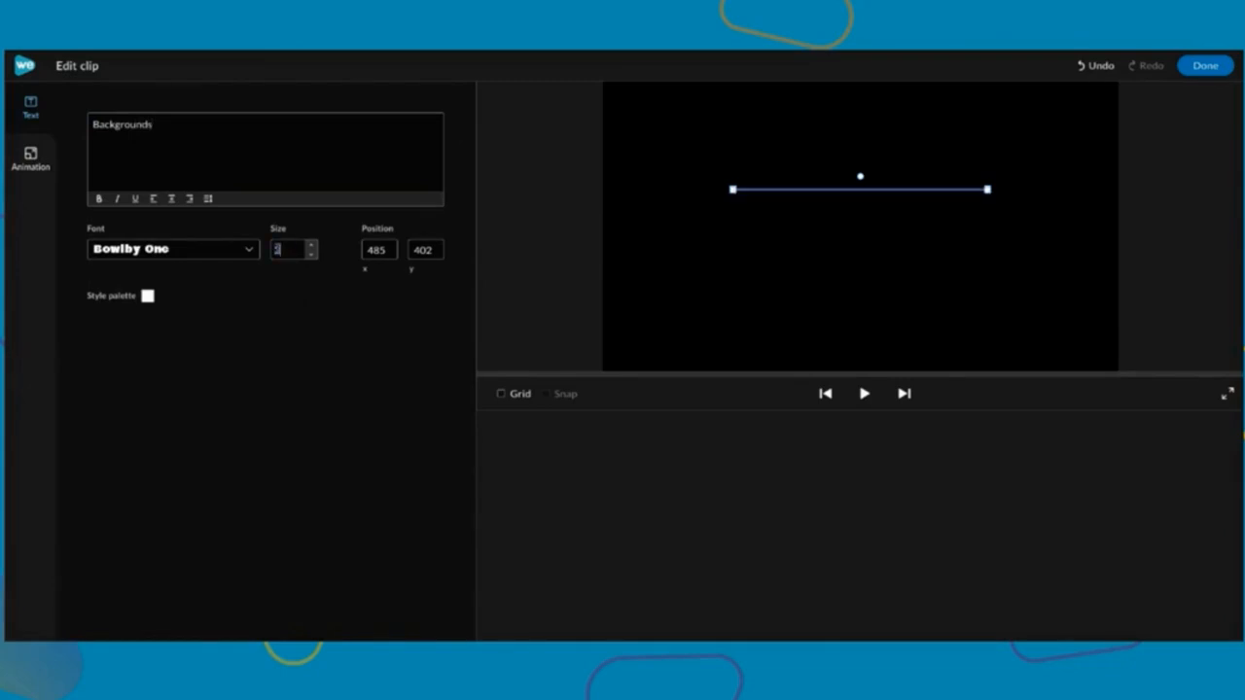
pyautogui.click(387, 250)
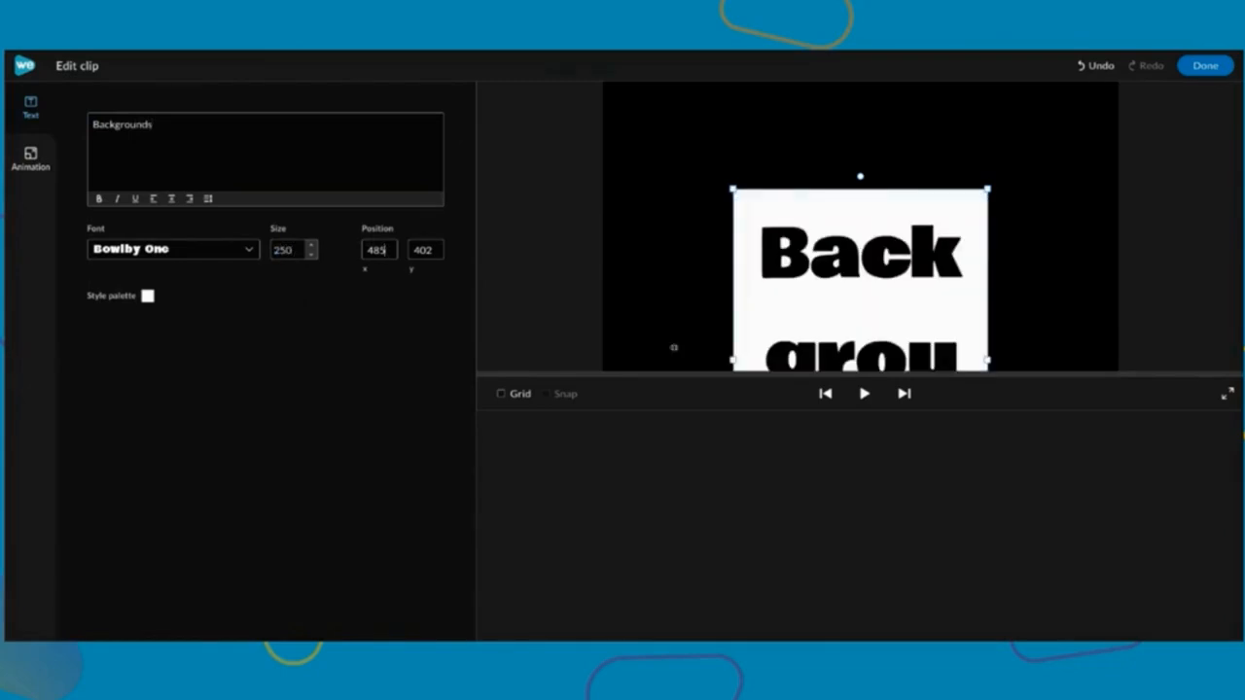
pyautogui.moveTo(735, 358); pyautogui.dragTo(603, 355)
pyautogui.moveTo(987, 308); pyautogui.dragTo(1125, 307)
pyautogui.moveTo(975, 297); pyautogui.dragTo(972, 248)
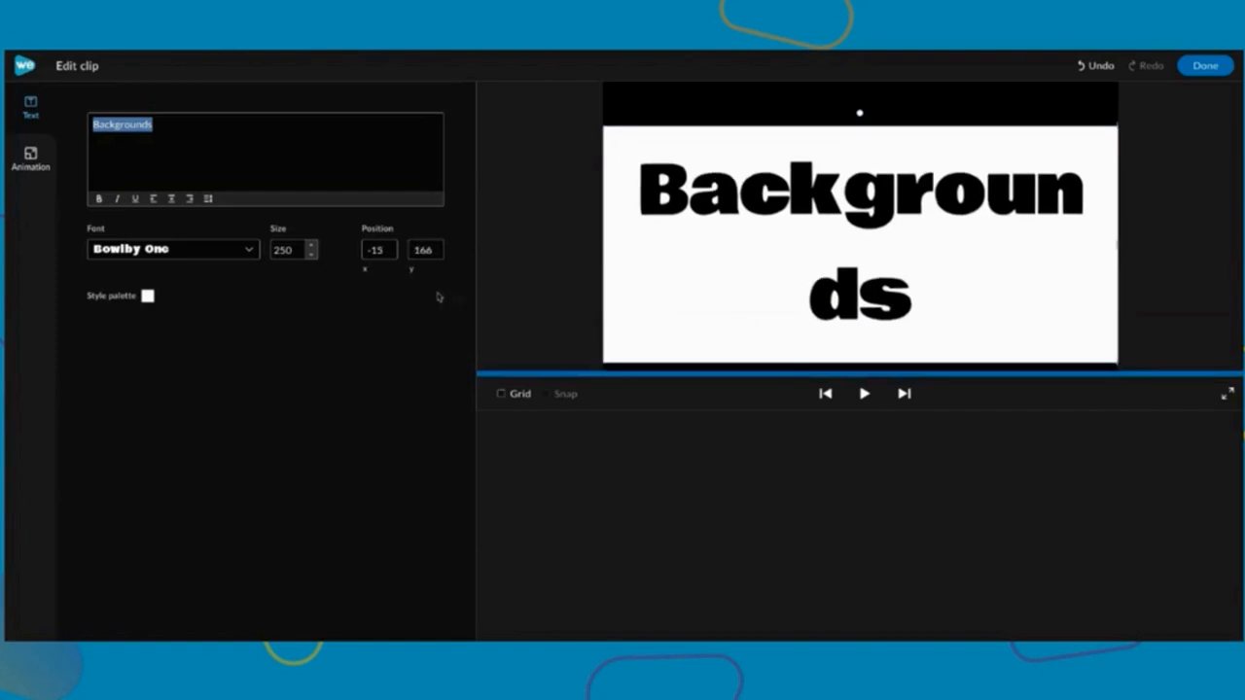
# Set the title's size to 200 and centre it against the grid at about x -3, y 330
pyautogui.doubleClick(291, 249)
pyautogui.write('200')
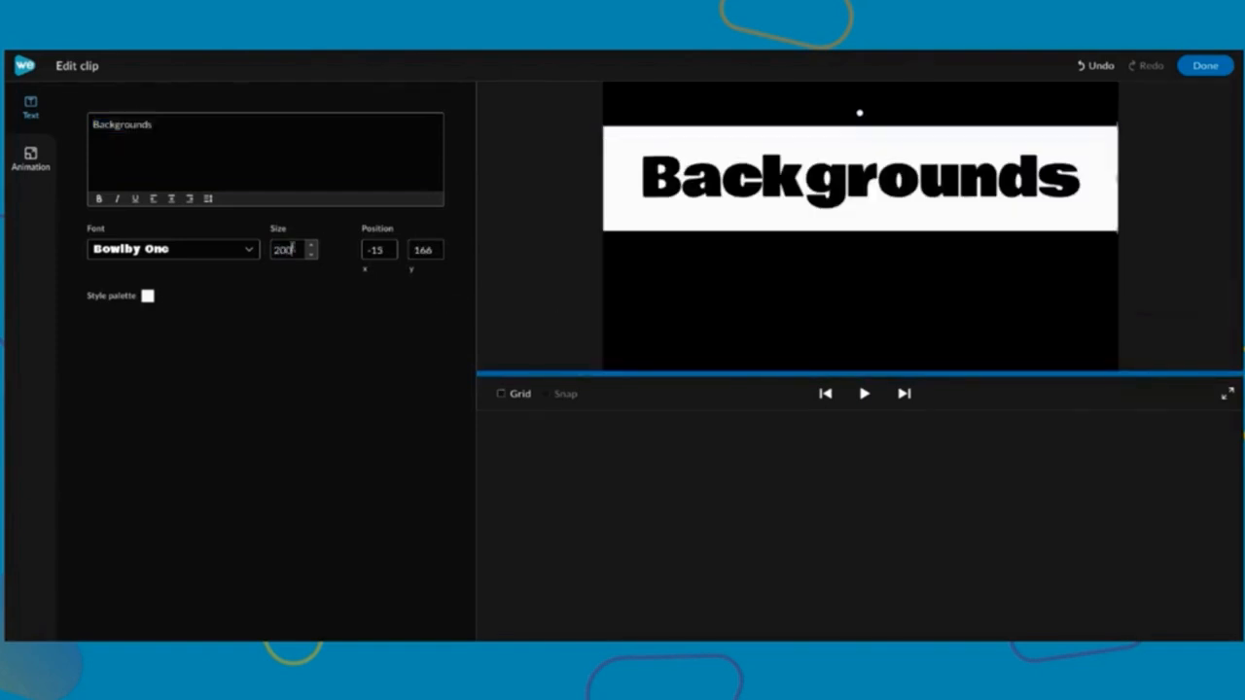
pyautogui.moveTo(915, 182); pyautogui.dragTo(916, 234)
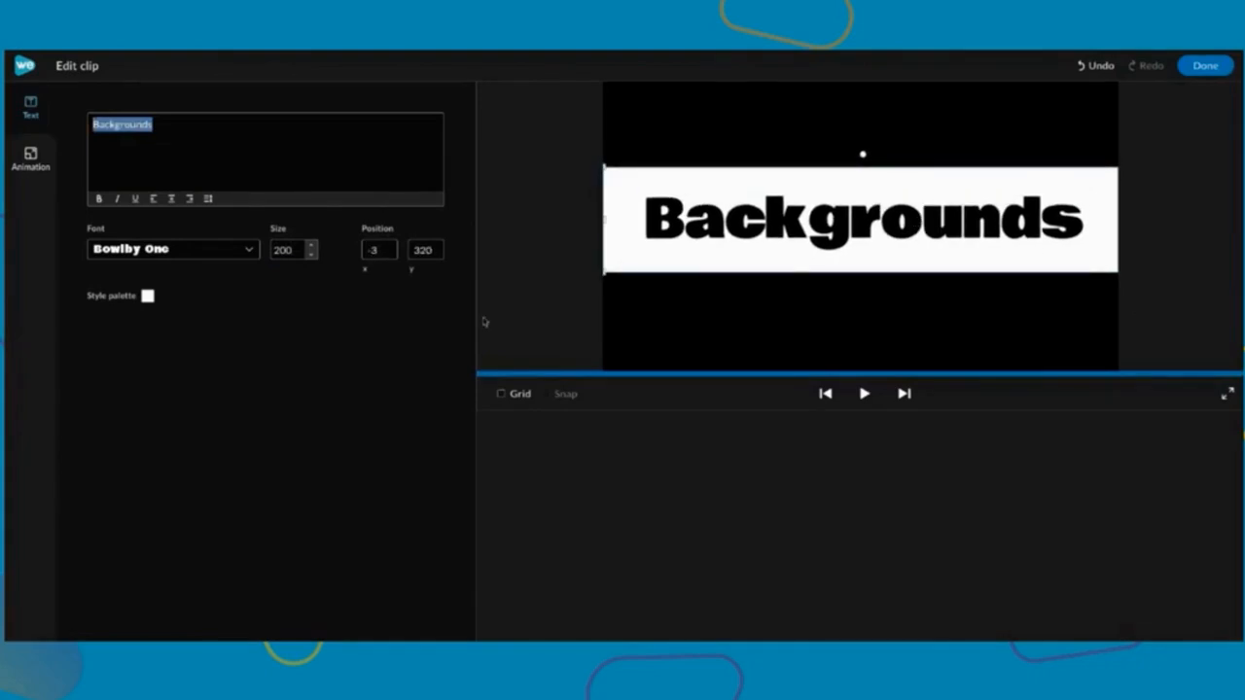
pyautogui.click(501, 394)
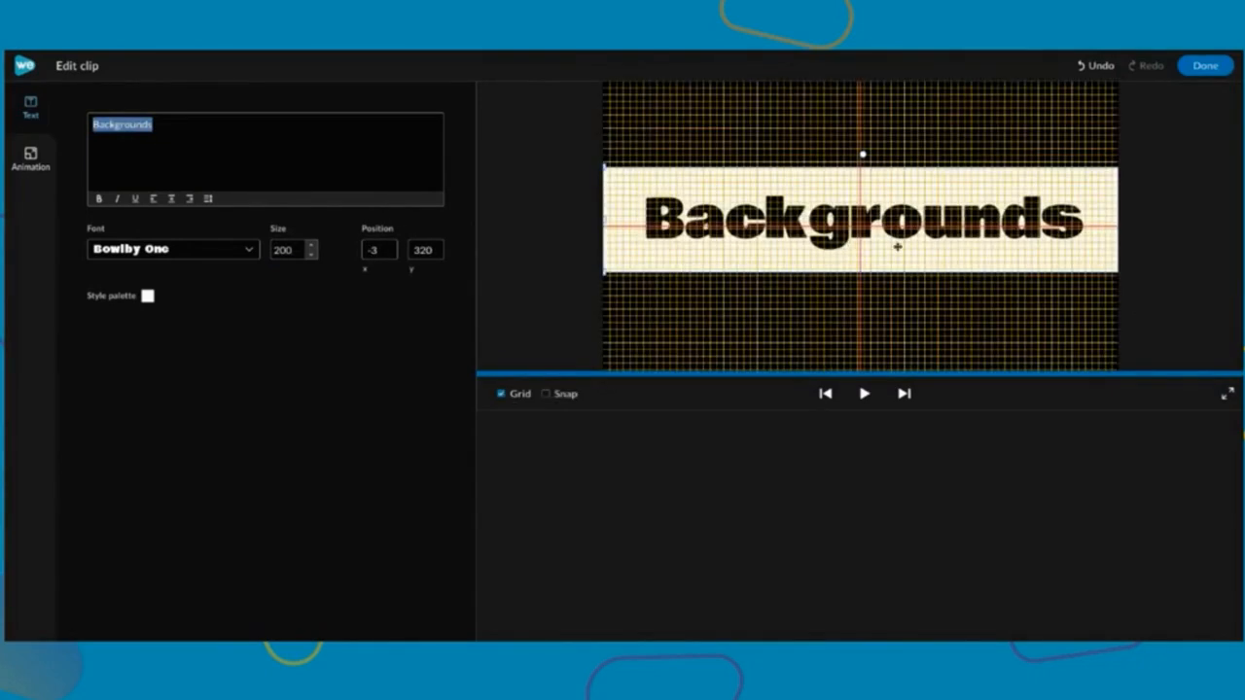
pyautogui.moveTo(912, 256); pyautogui.dragTo(912, 258)
pyautogui.click(501, 394)
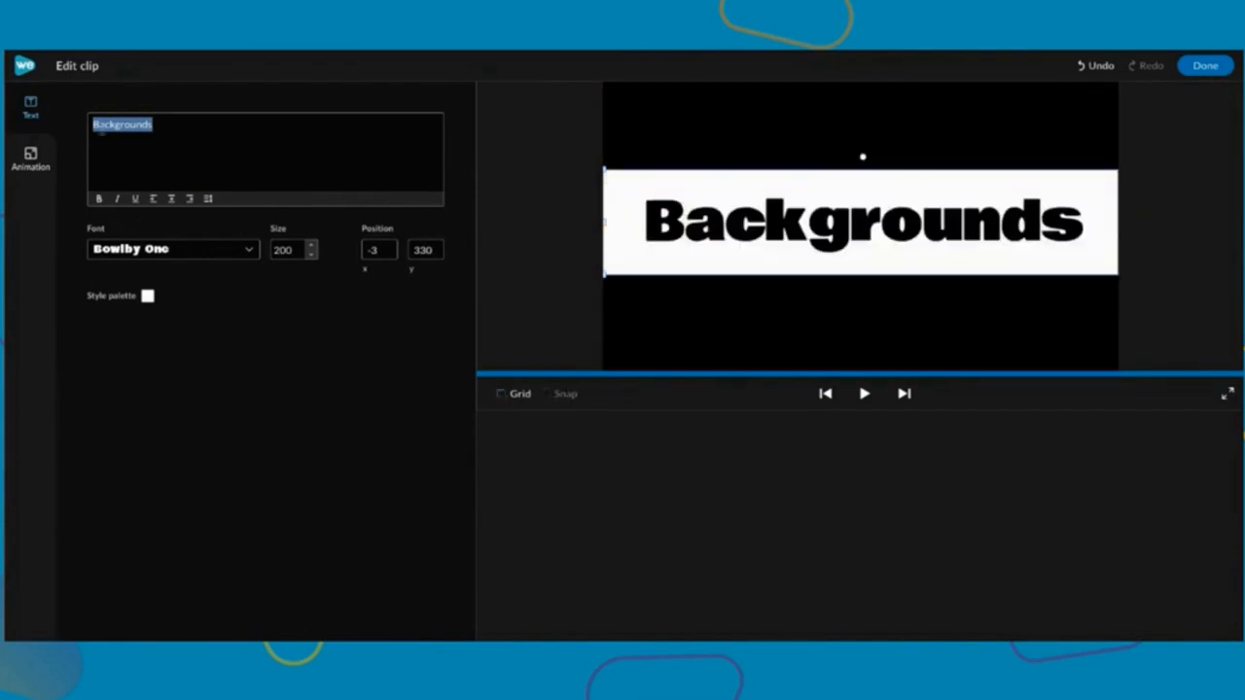
# Extend the title's text with a period line above and below "Backgrounds", each separated from it by a blank line
pyautogui.click(149, 138)
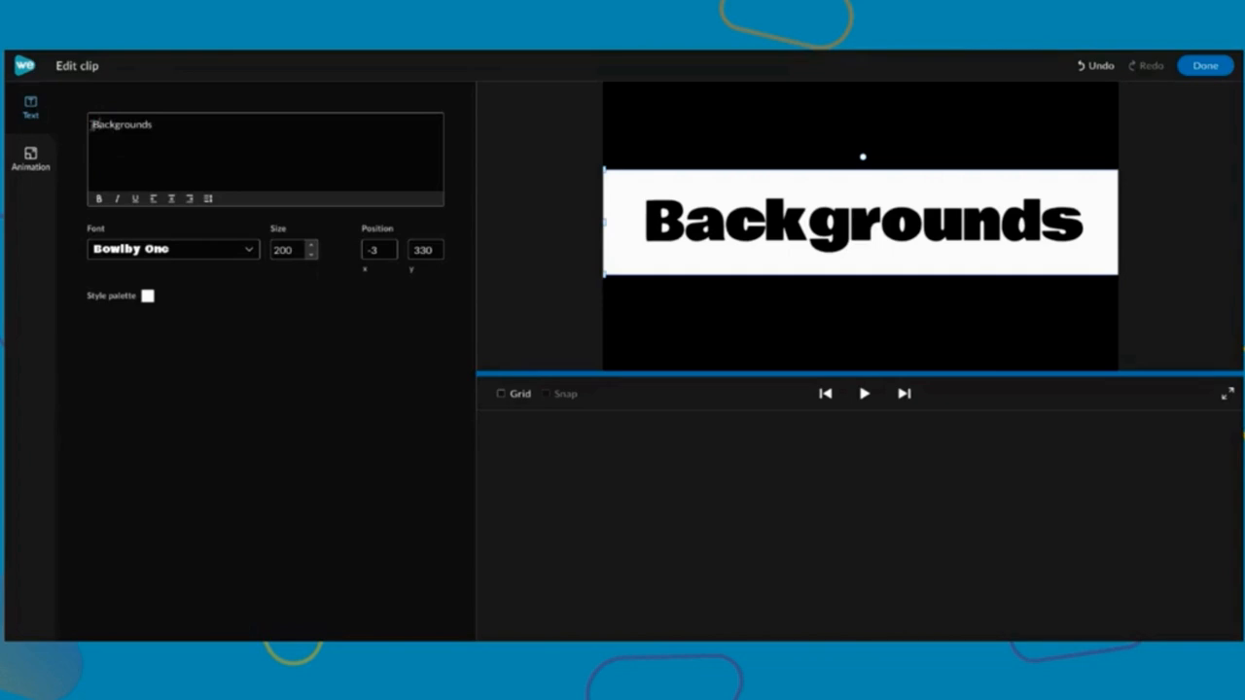
pyautogui.click(863, 394)
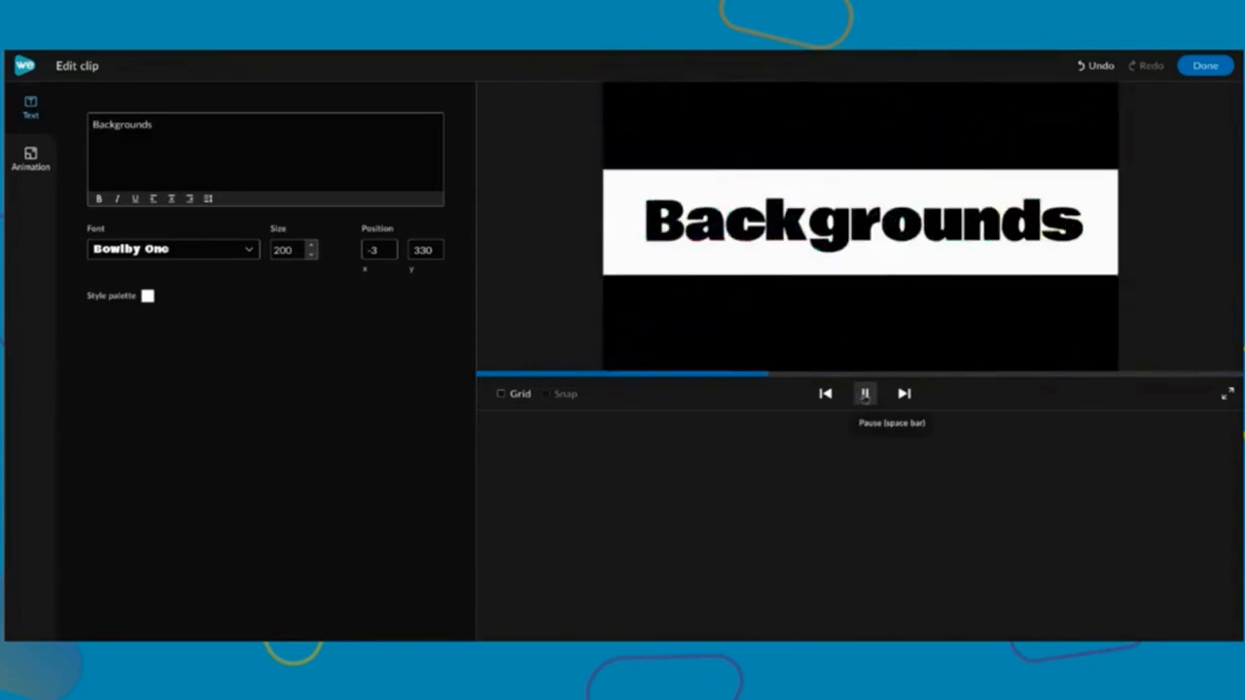
pyautogui.click(863, 394)
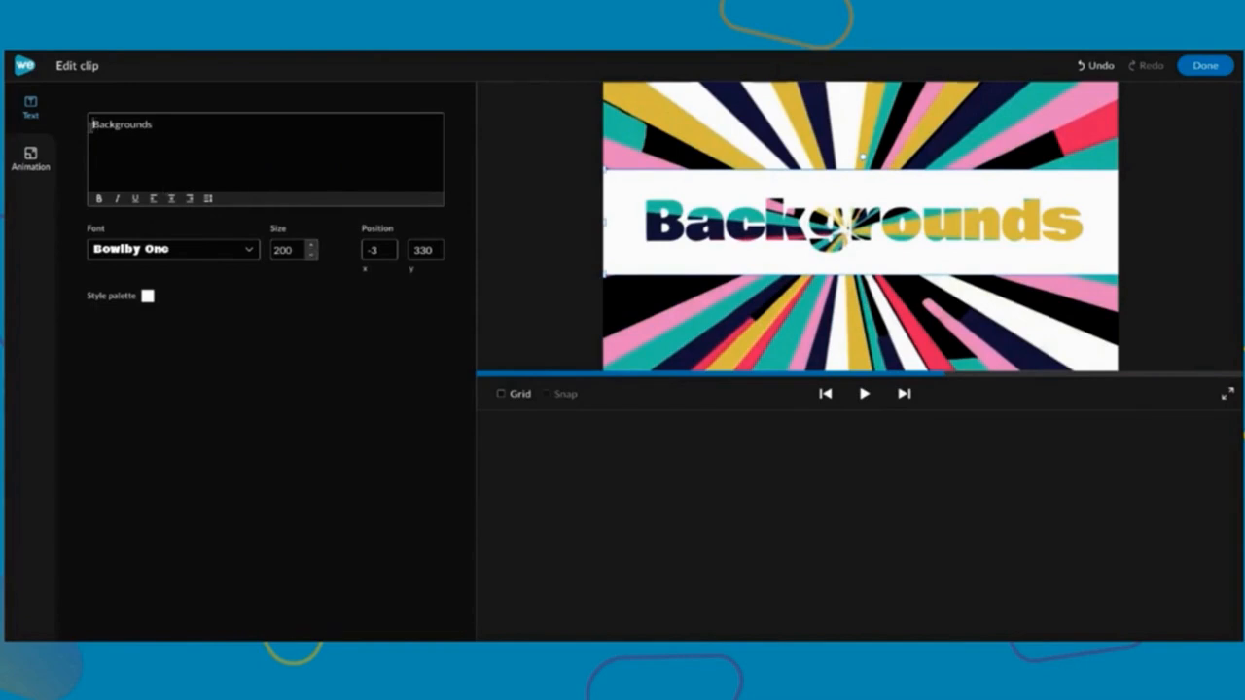
pyautogui.write('.')
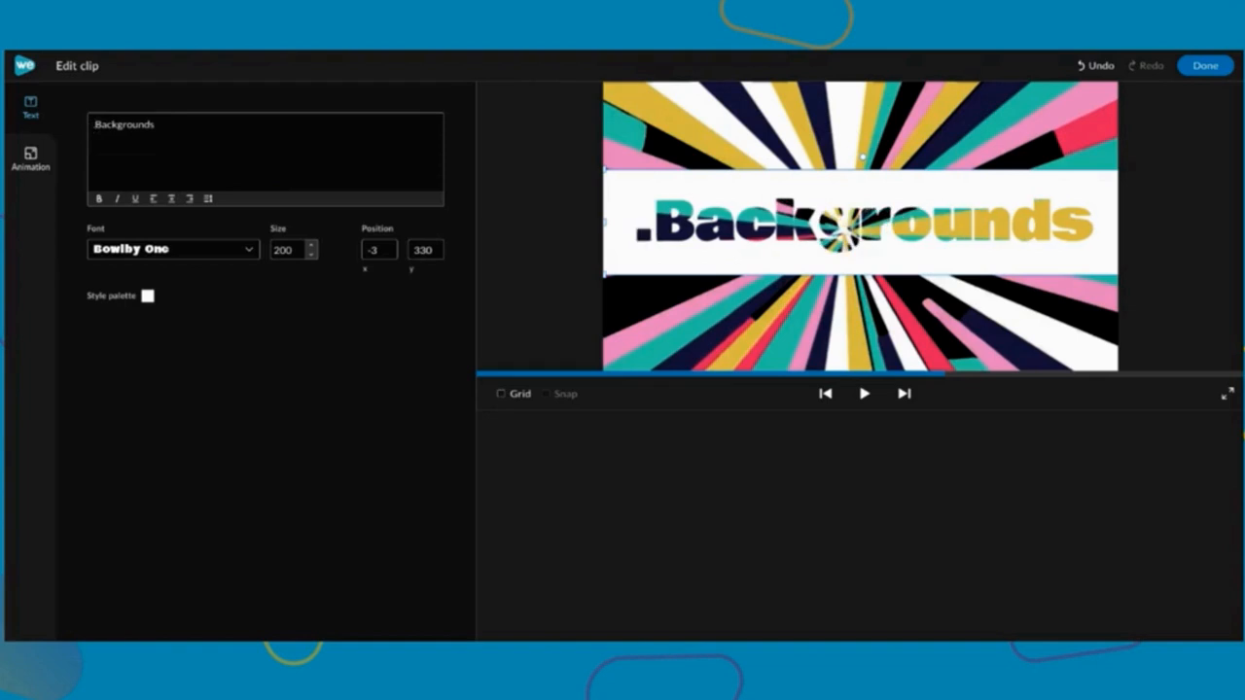
pyautogui.press('Return')
pyautogui.press('Return')
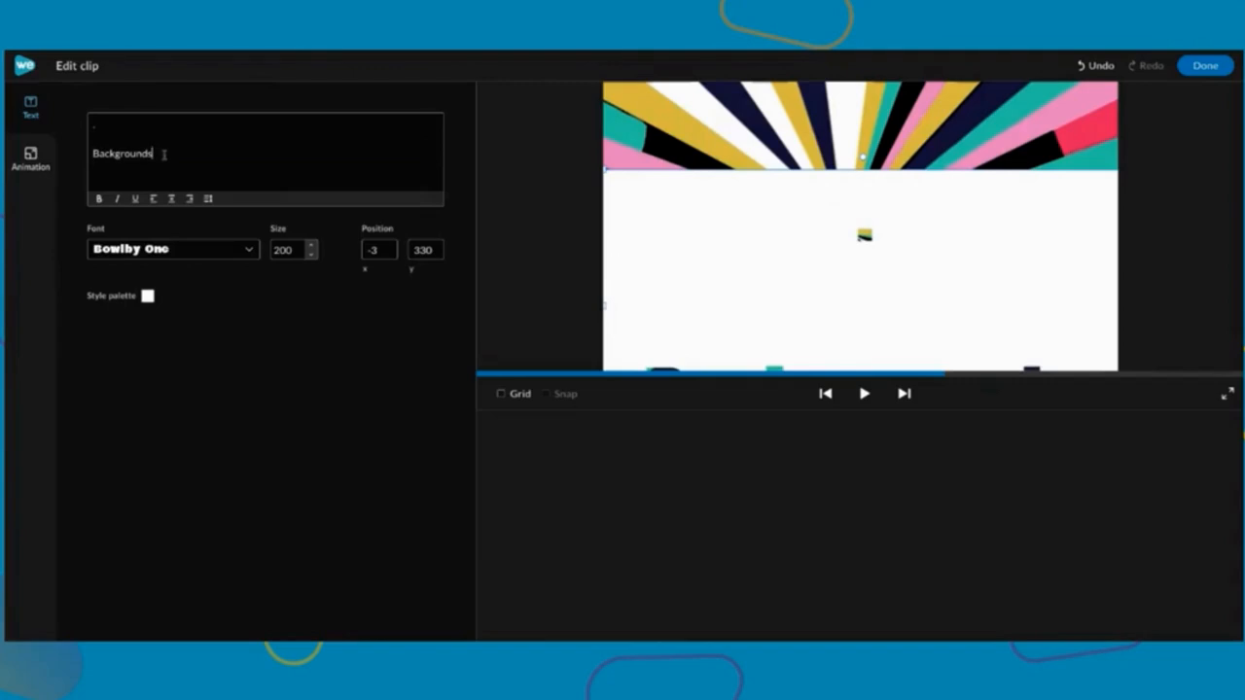
pyautogui.press('Return')
# Centre the enlarged title against the grid at about x -10, y -283
pyautogui.moveTo(947, 303); pyautogui.dragTo(959, 198)
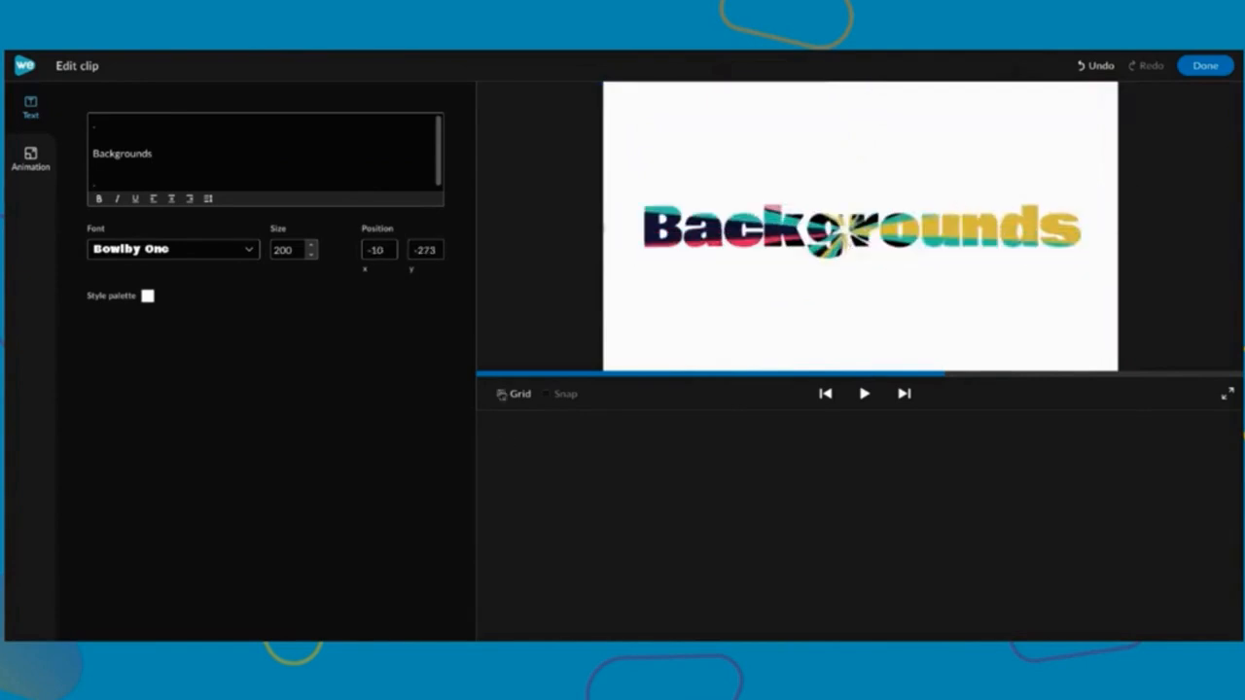
pyautogui.click(501, 394)
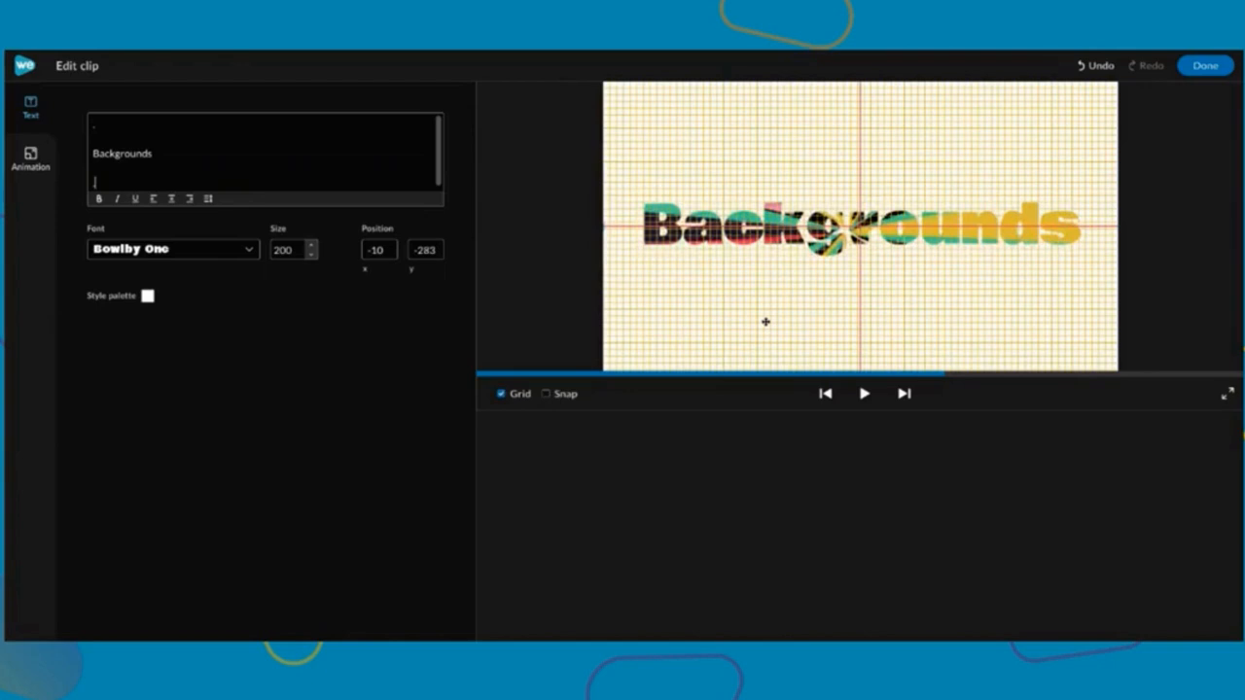
pyautogui.click(499, 395)
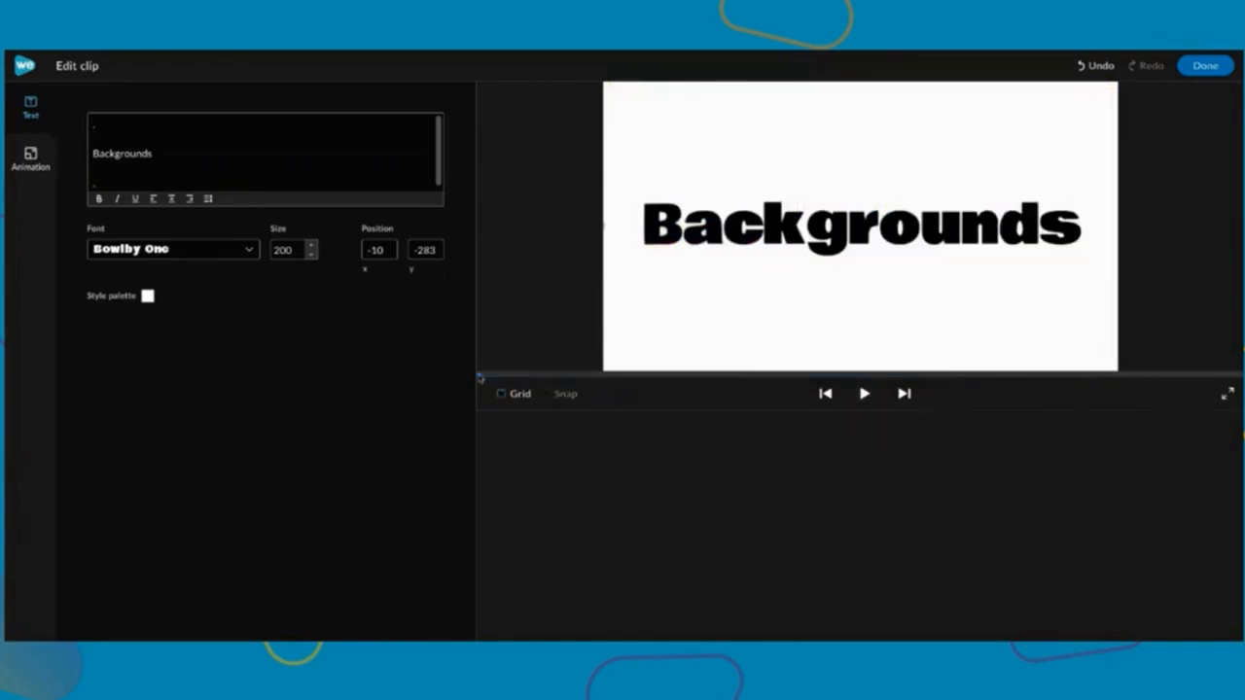
# Play the "Backgrounds" clip to check the video showing through its letters, and return to its start
pyautogui.click(865, 395)
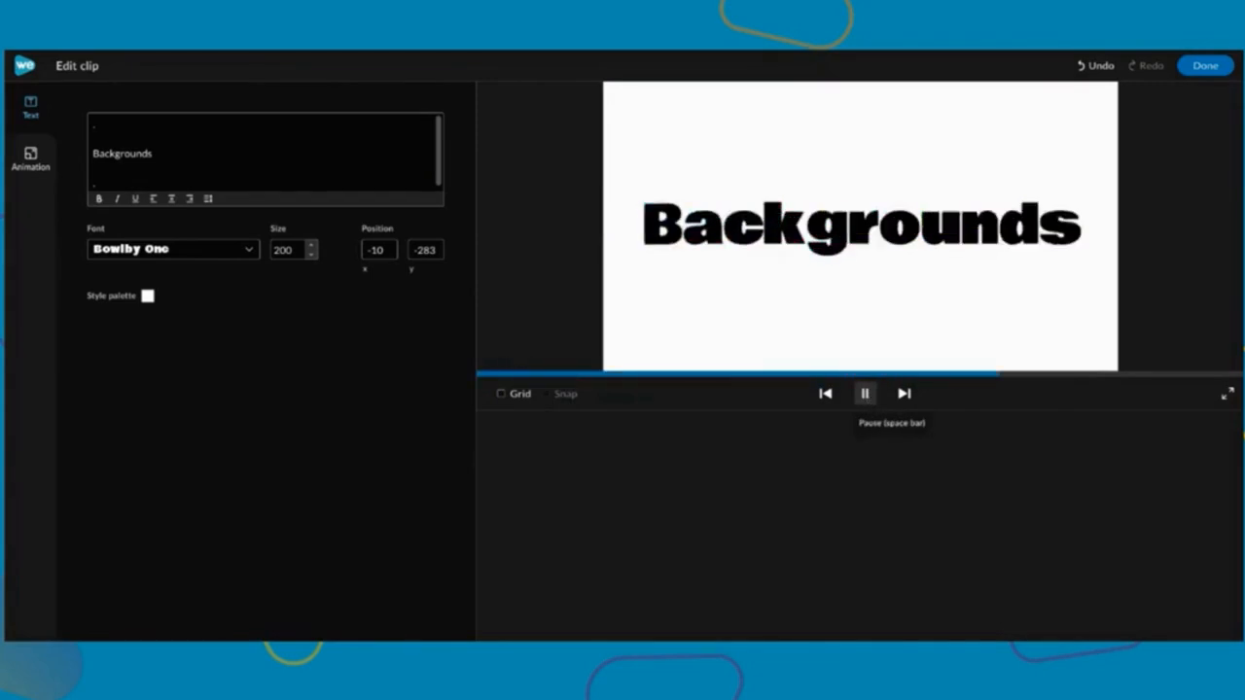
pyautogui.click(863, 393)
pyautogui.click(865, 393)
pyautogui.click(478, 378)
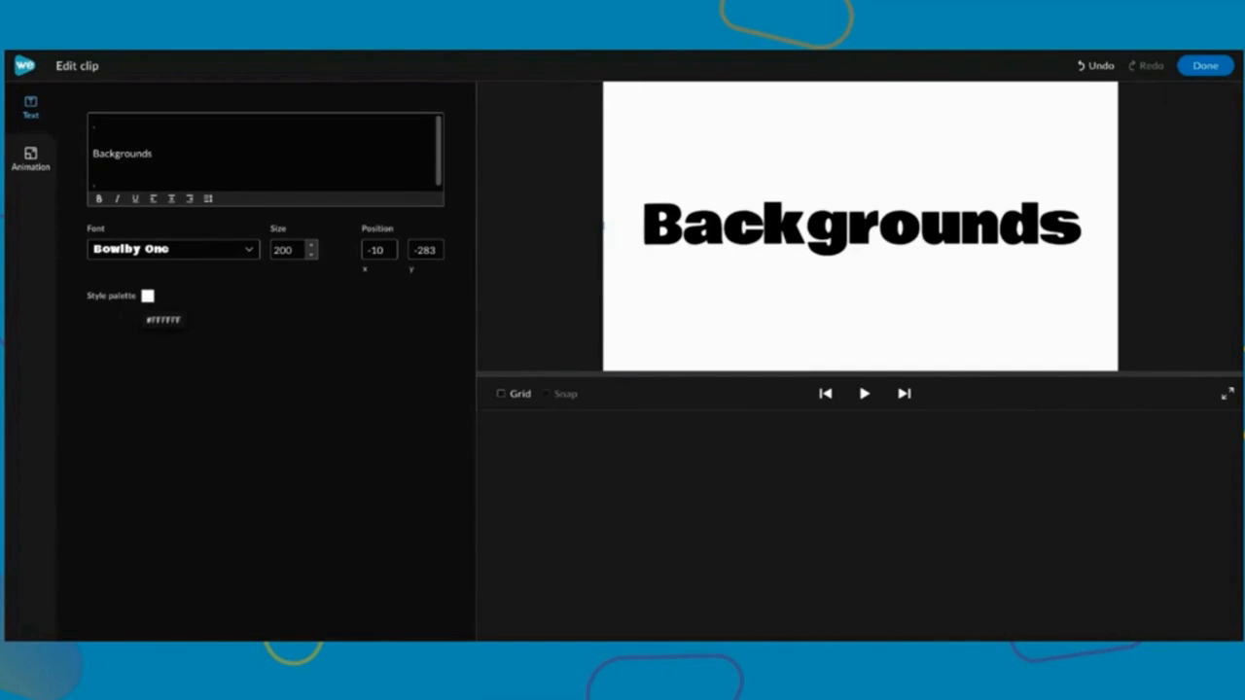
# Set the "Backgrounds" title's colour to black, rgb(0, 0, 0), preview it and finish editing the clip
pyautogui.click(147, 294)
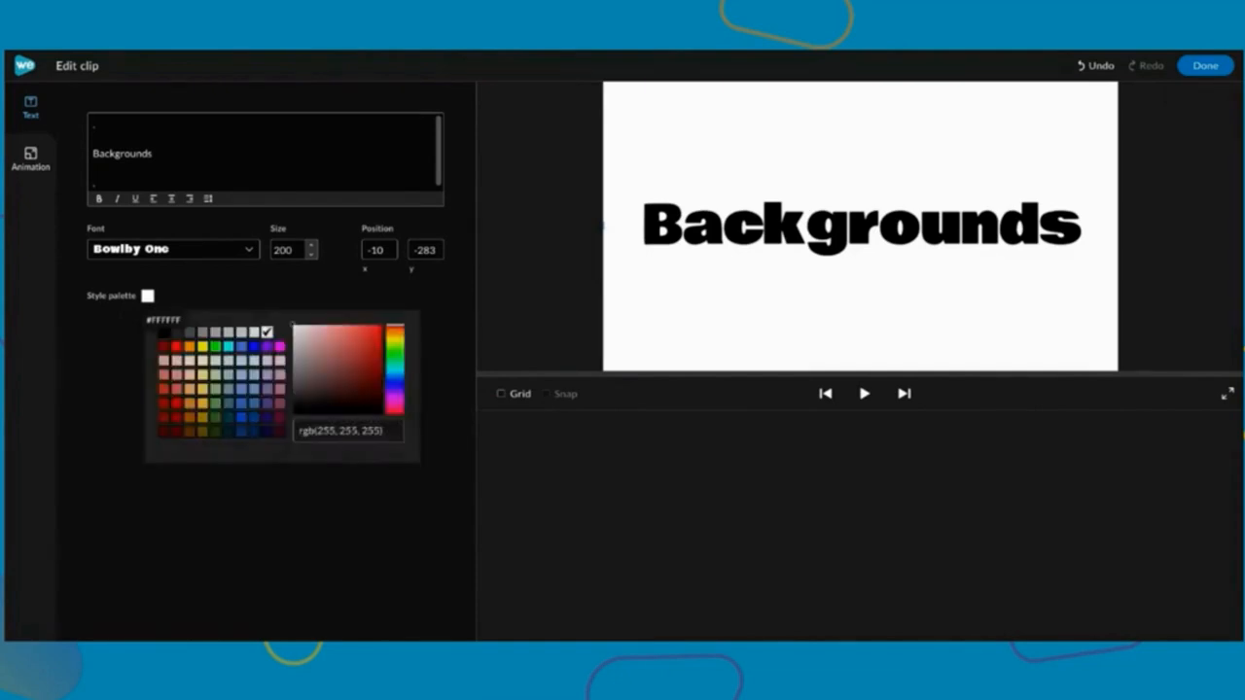
pyautogui.click(163, 333)
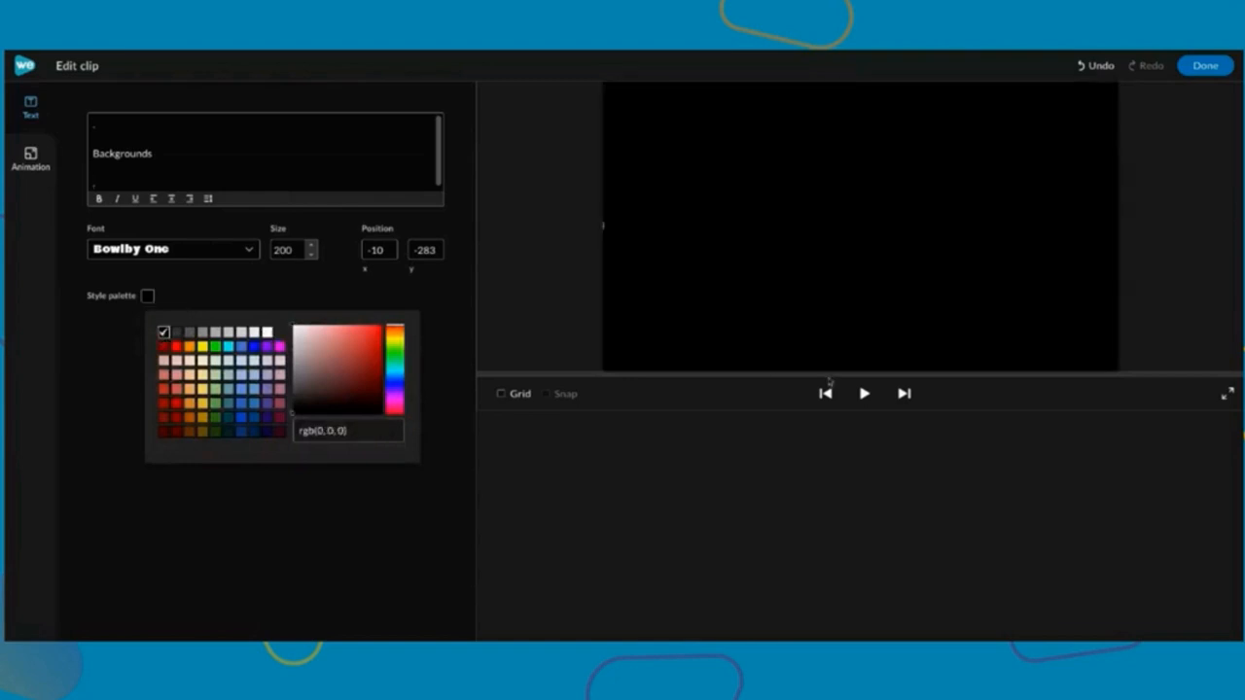
pyautogui.click(864, 394)
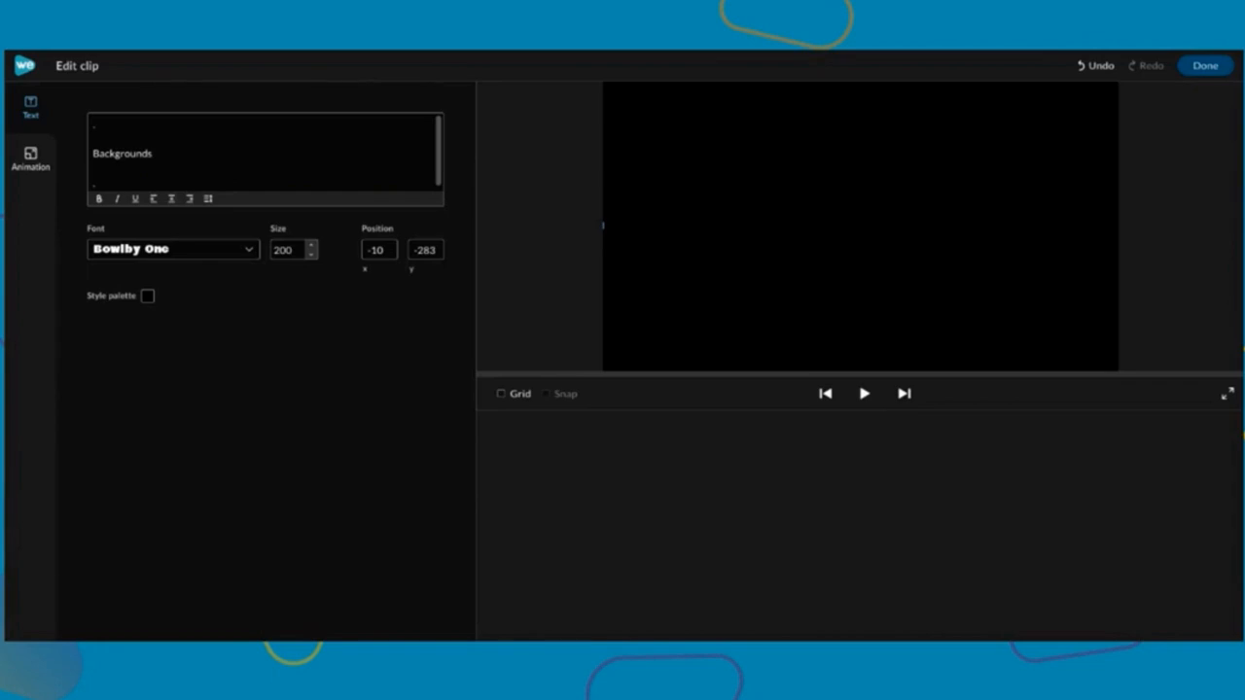
pyautogui.click(1204, 65)
# Find the "layers" clip after 00:16:00 on the Video 1 track and delete it
pyautogui.click(547, 446)
pyautogui.moveTo(546, 447); pyautogui.dragTo(728, 475)
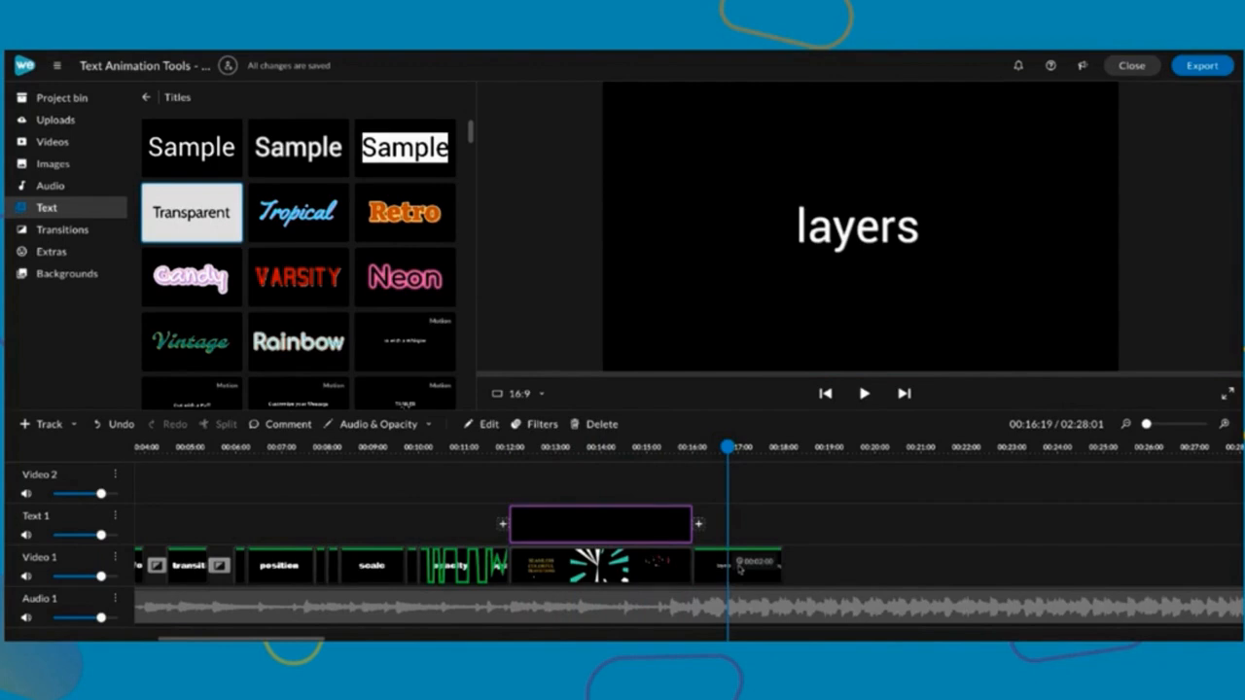
pyautogui.click(736, 565)
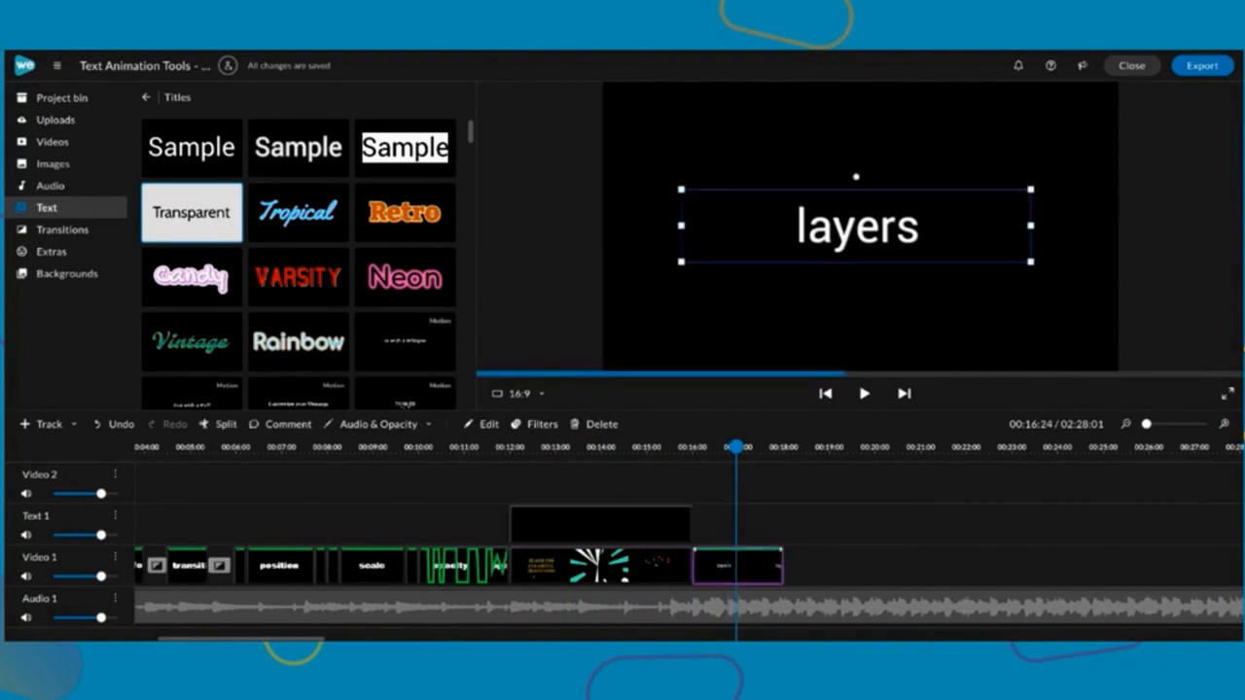
pyautogui.press('Delete')
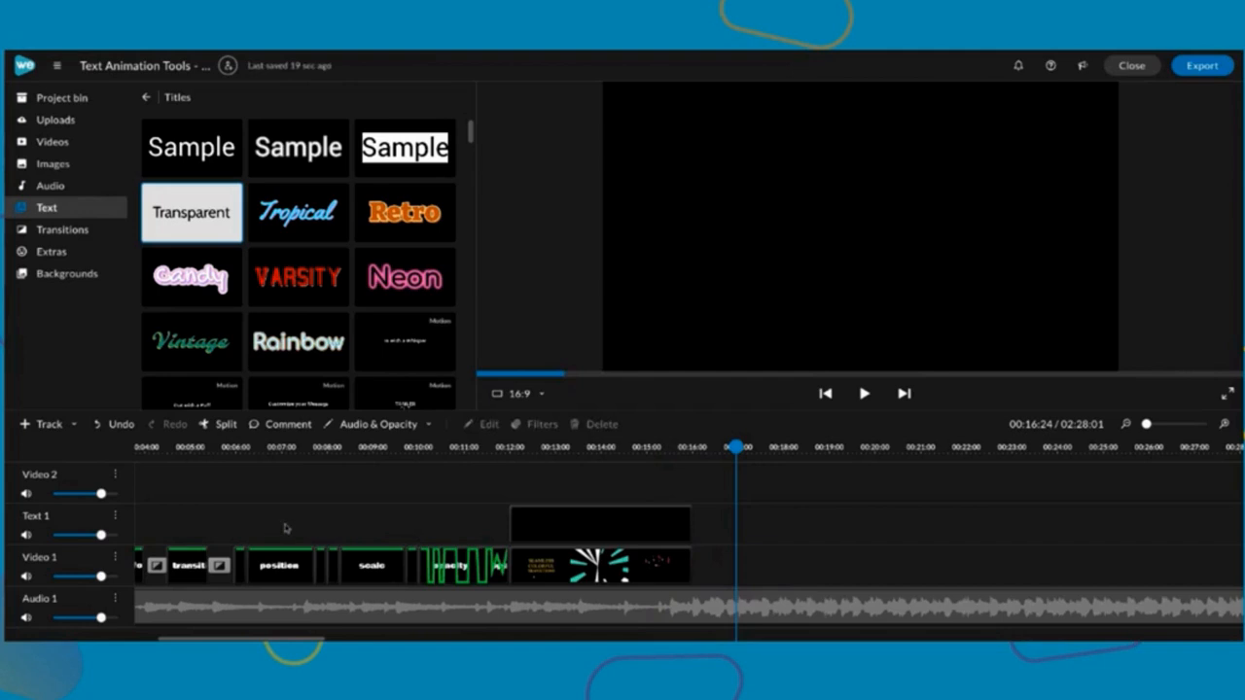
# Duplicate the "opacity" clip on the Video 1 track and place the copy at 00:16:00
pyautogui.click(463, 565)
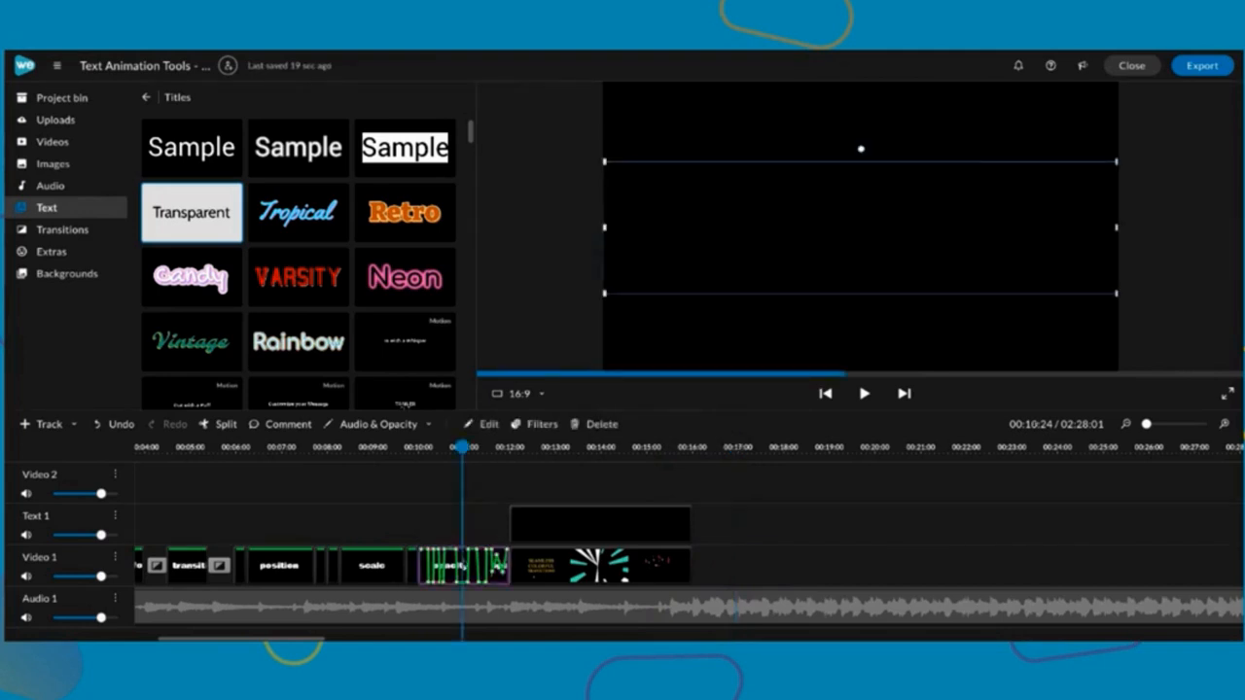
pyautogui.click(710, 459)
pyautogui.hotkey('ctrl', 'v')
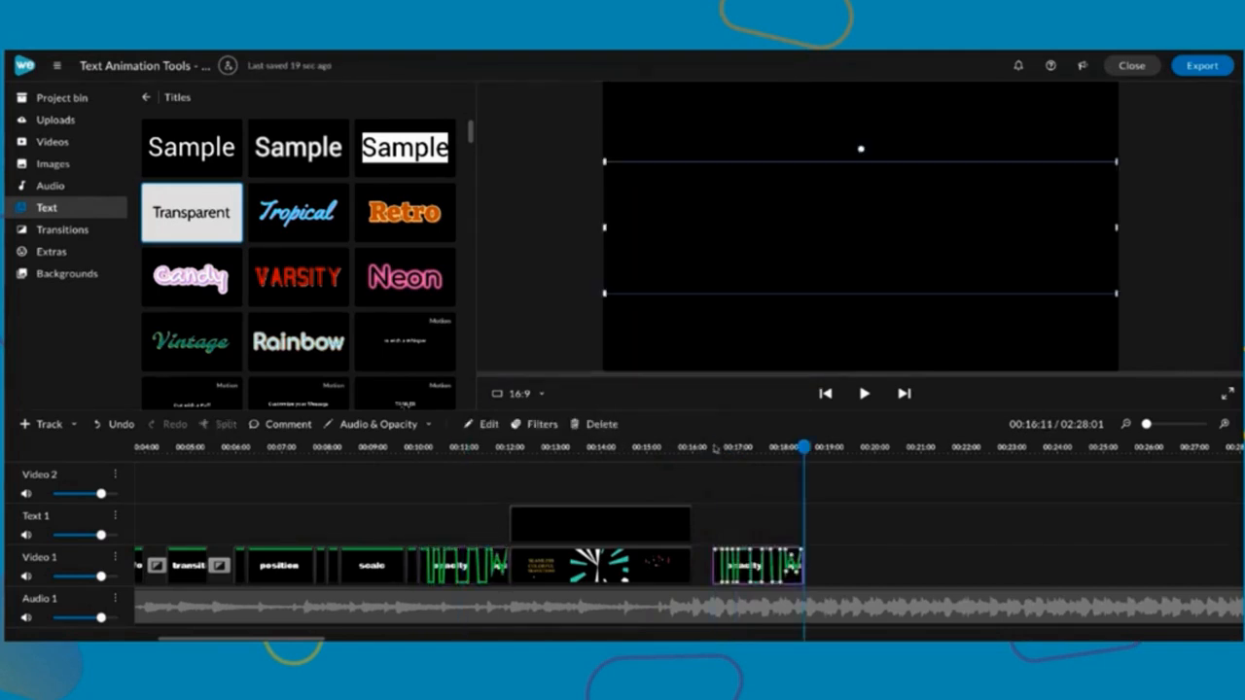
pyautogui.moveTo(789, 574); pyautogui.dragTo(771, 573)
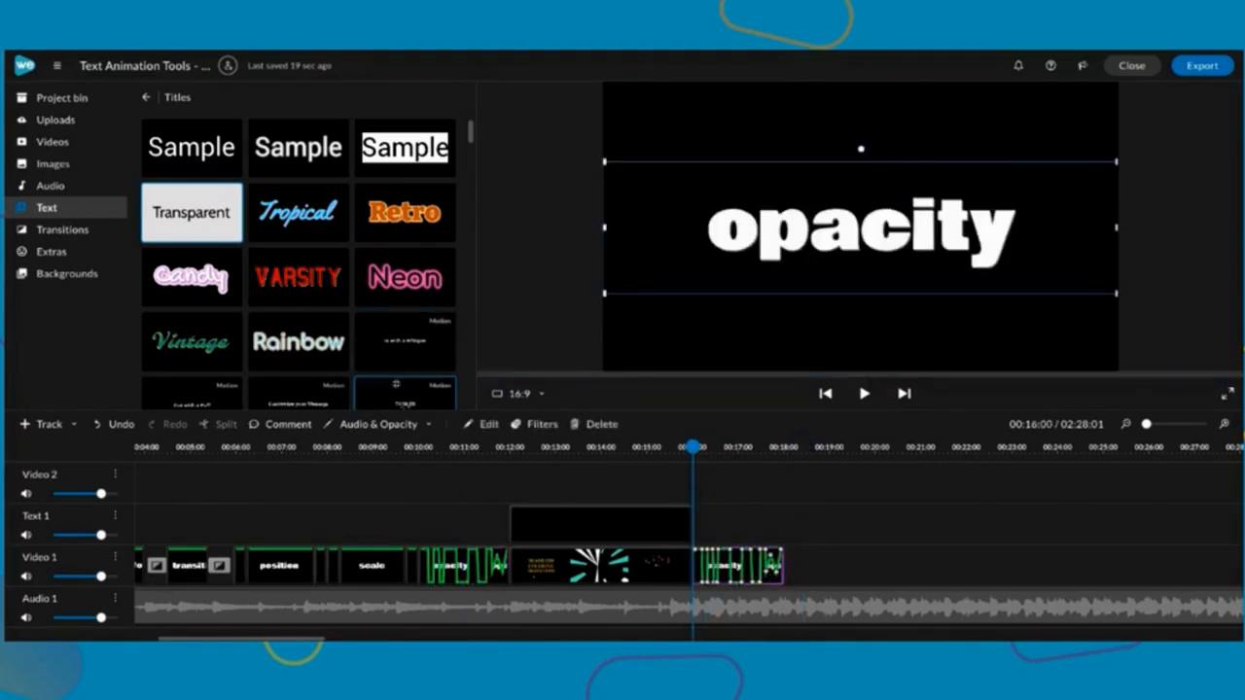
# Hide the opacity levels and stack another copy of the "opacity" clip at 00:16:00, with one on Text 1 and one on Video 1
pyautogui.click(429, 423)
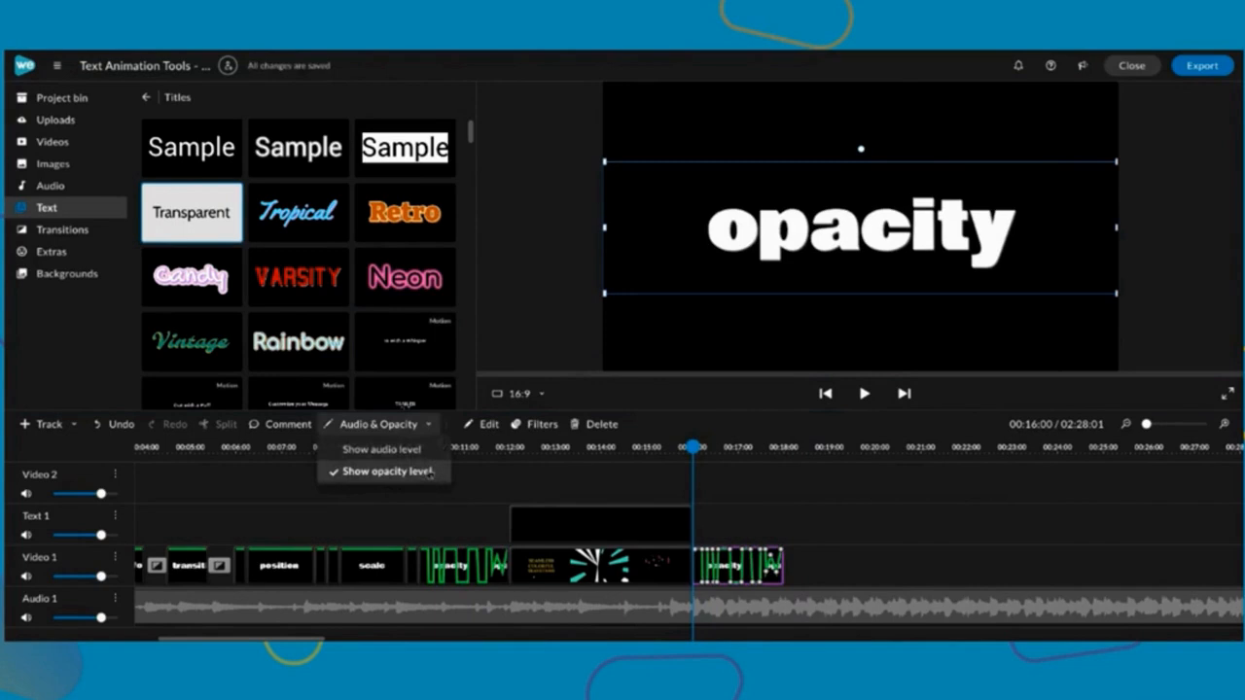
pyautogui.click(430, 472)
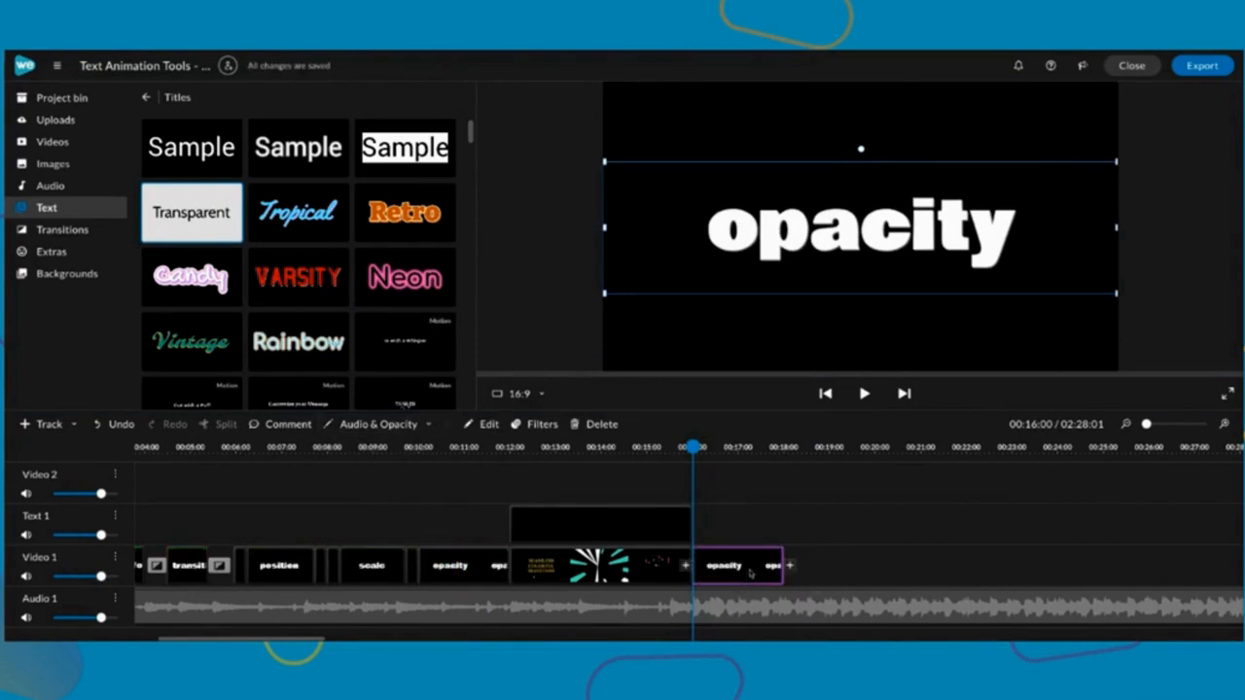
pyautogui.moveTo(694, 445); pyautogui.dragTo(796, 463)
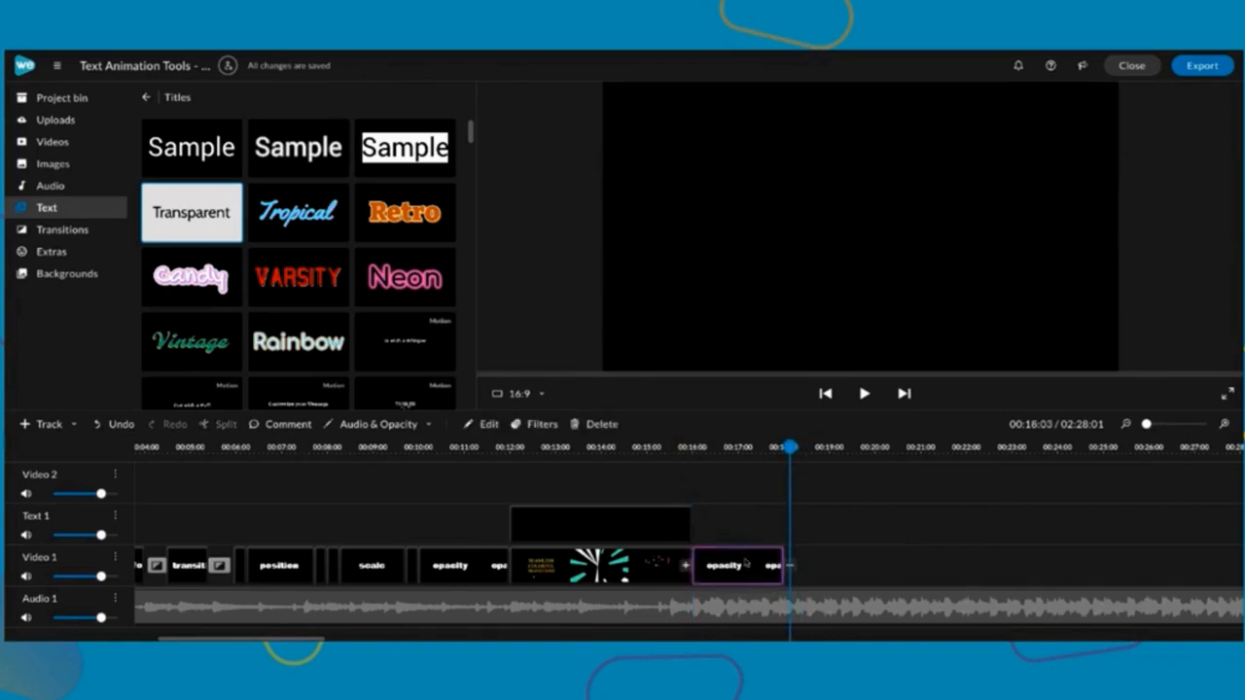
pyautogui.hotkey('ctrl', 'v')
pyautogui.moveTo(736, 564); pyautogui.dragTo(733, 540)
pyautogui.moveTo(817, 568); pyautogui.dragTo(734, 565)
pyautogui.click(738, 530)
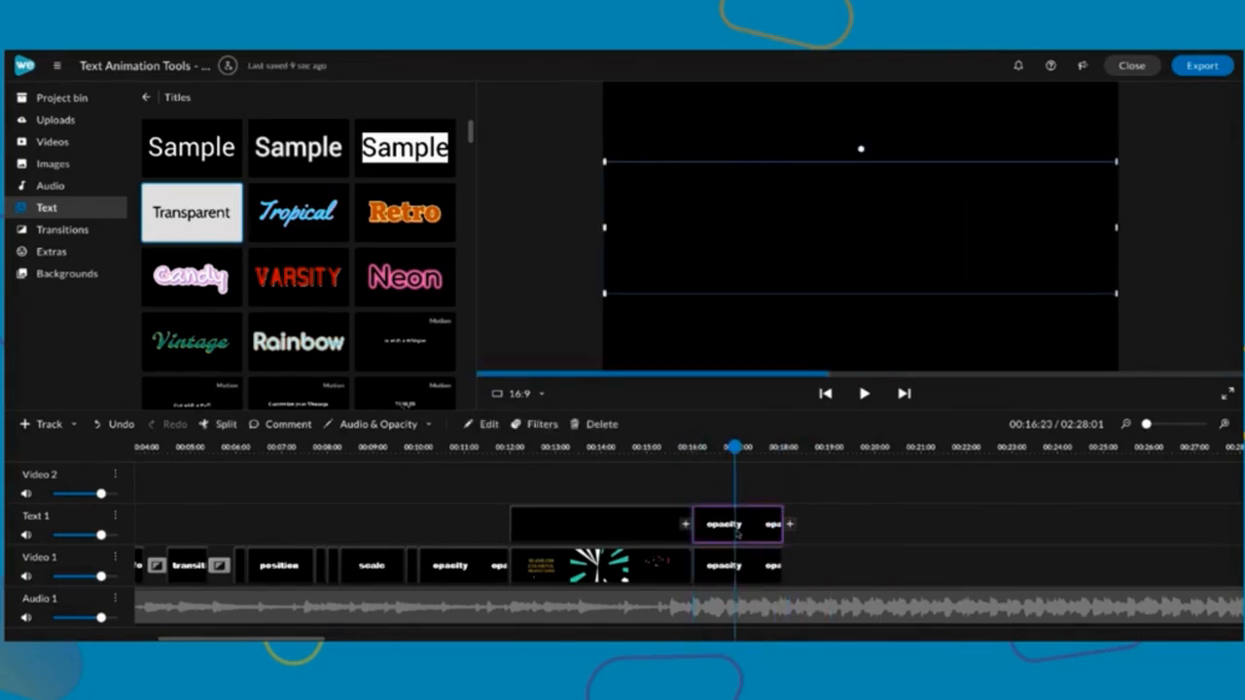
# Set the main text colour of the Text 1 "opacity" clip to black, rgb(0, 0, 0)
pyautogui.doubleClick(739, 529)
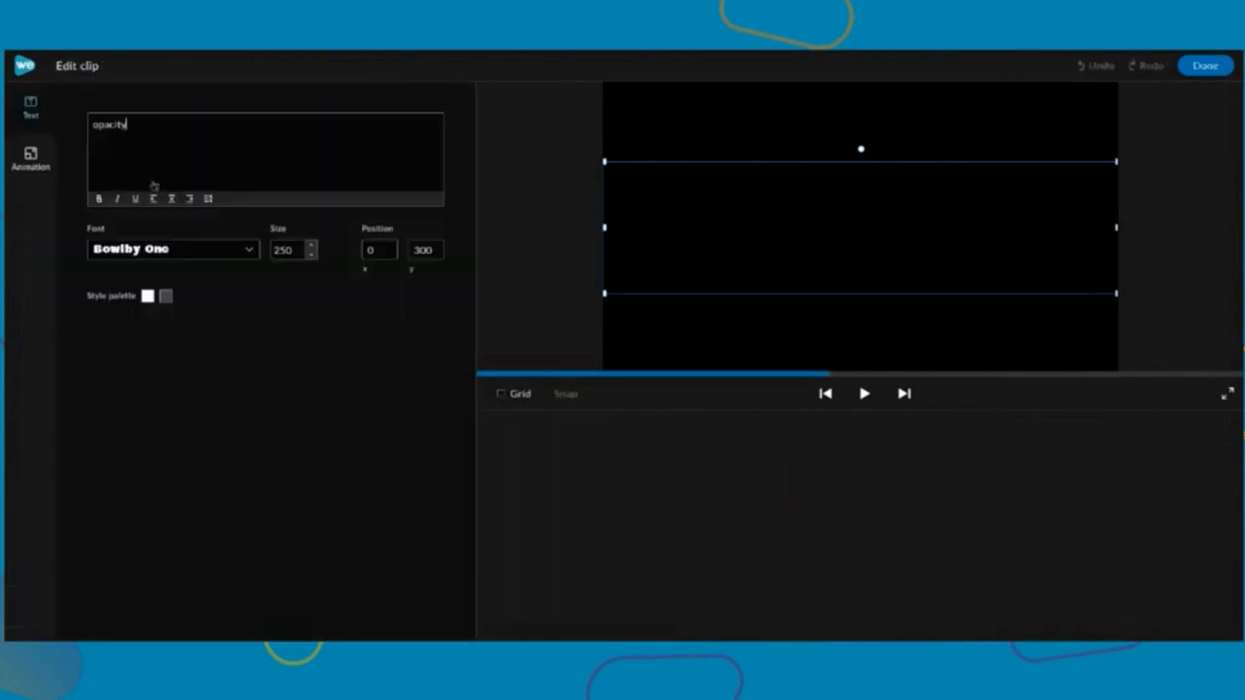
pyautogui.click(146, 297)
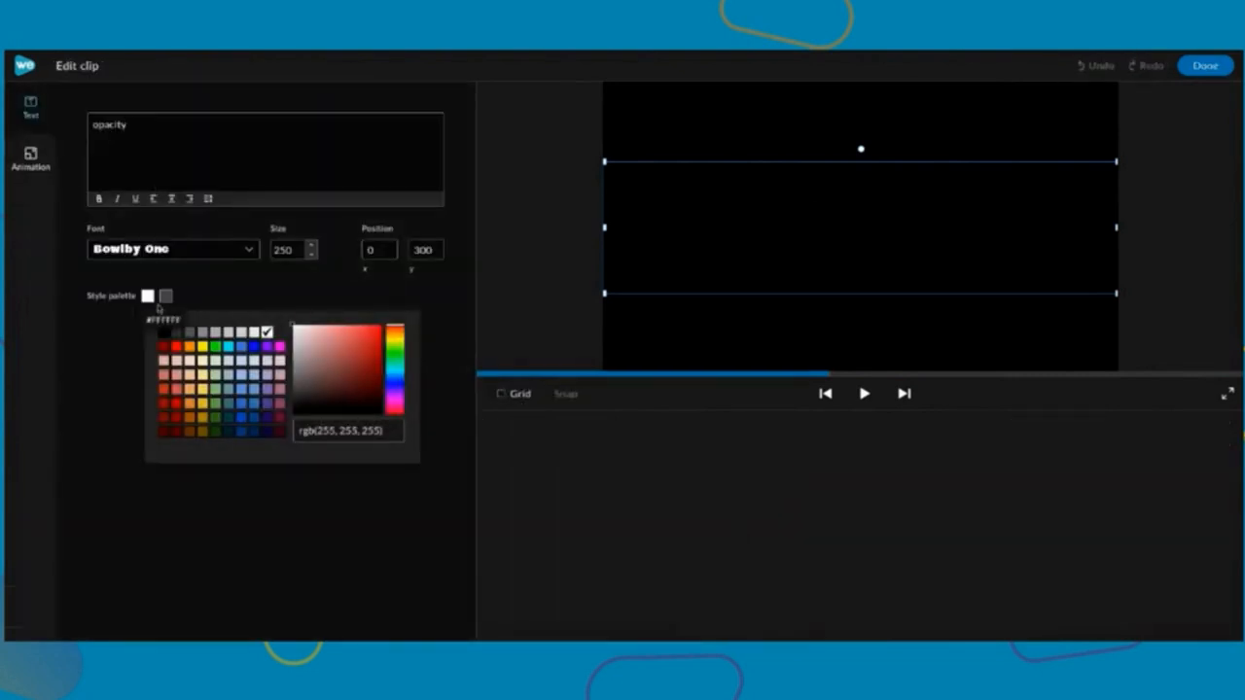
pyautogui.click(163, 332)
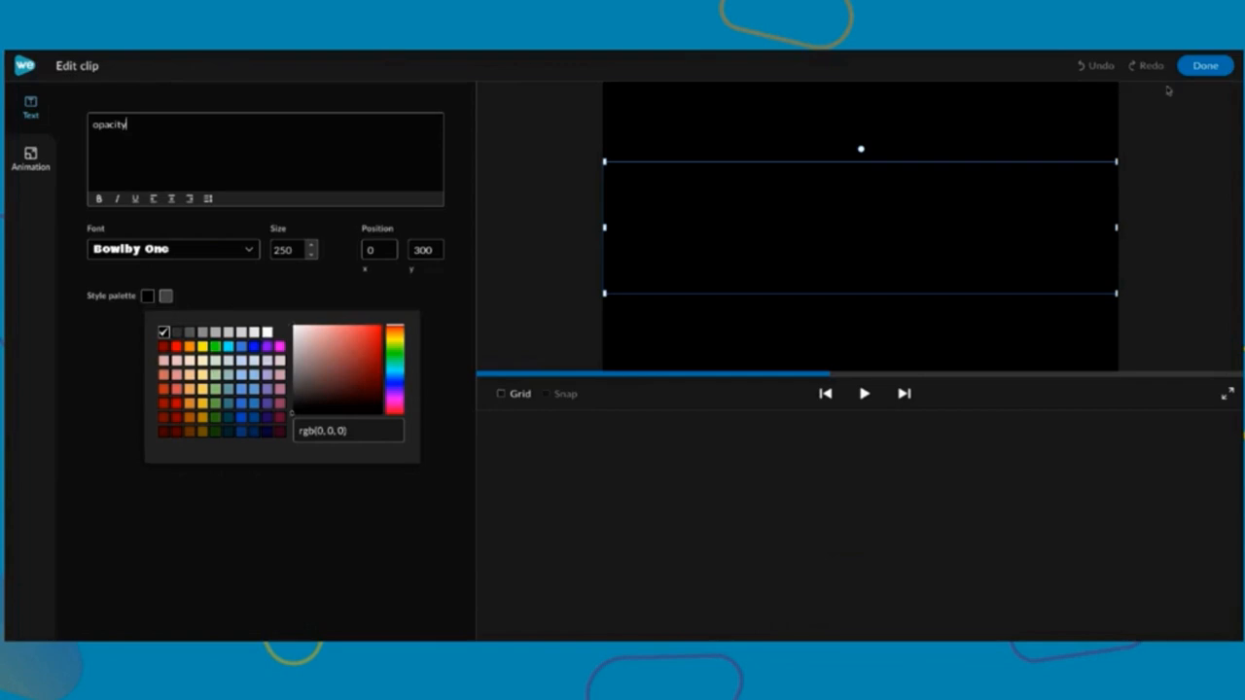
pyautogui.click(1204, 65)
# Show the opacity levels and remove every lowered opacity point from the Video 1 "opacity" clip at 00:16:00, leaving it at full opacity
pyautogui.click(736, 572)
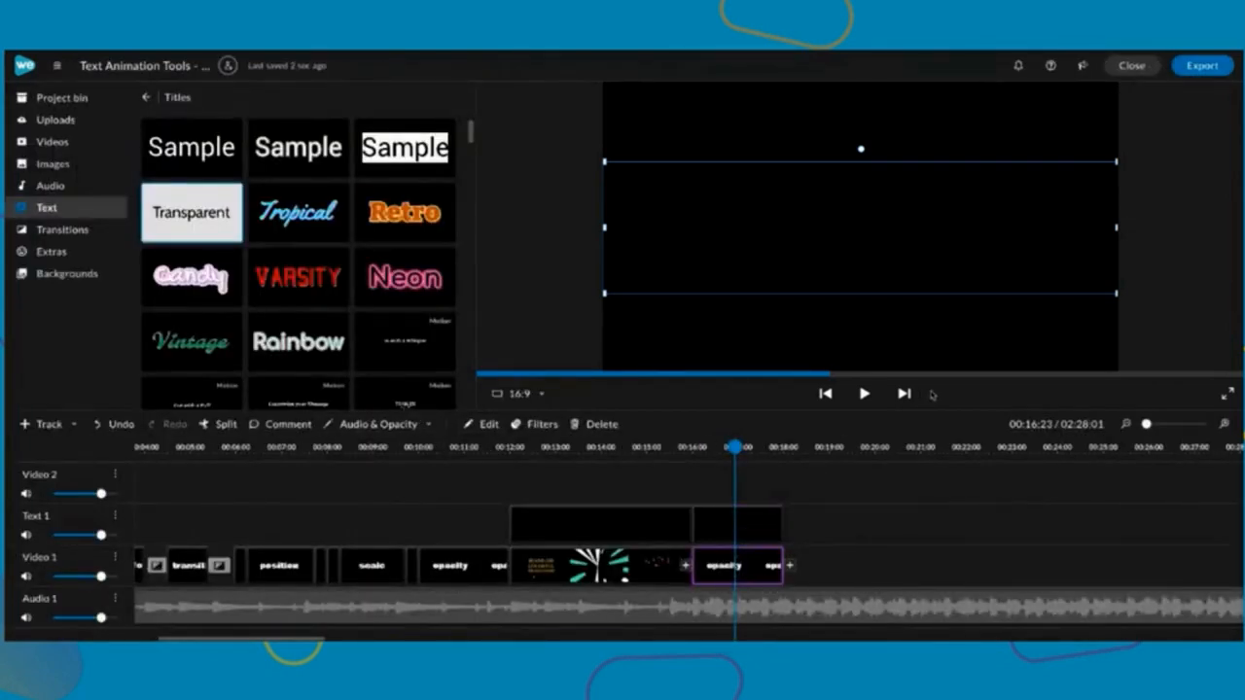
pyautogui.moveTo(1148, 423); pyautogui.dragTo(1174, 424)
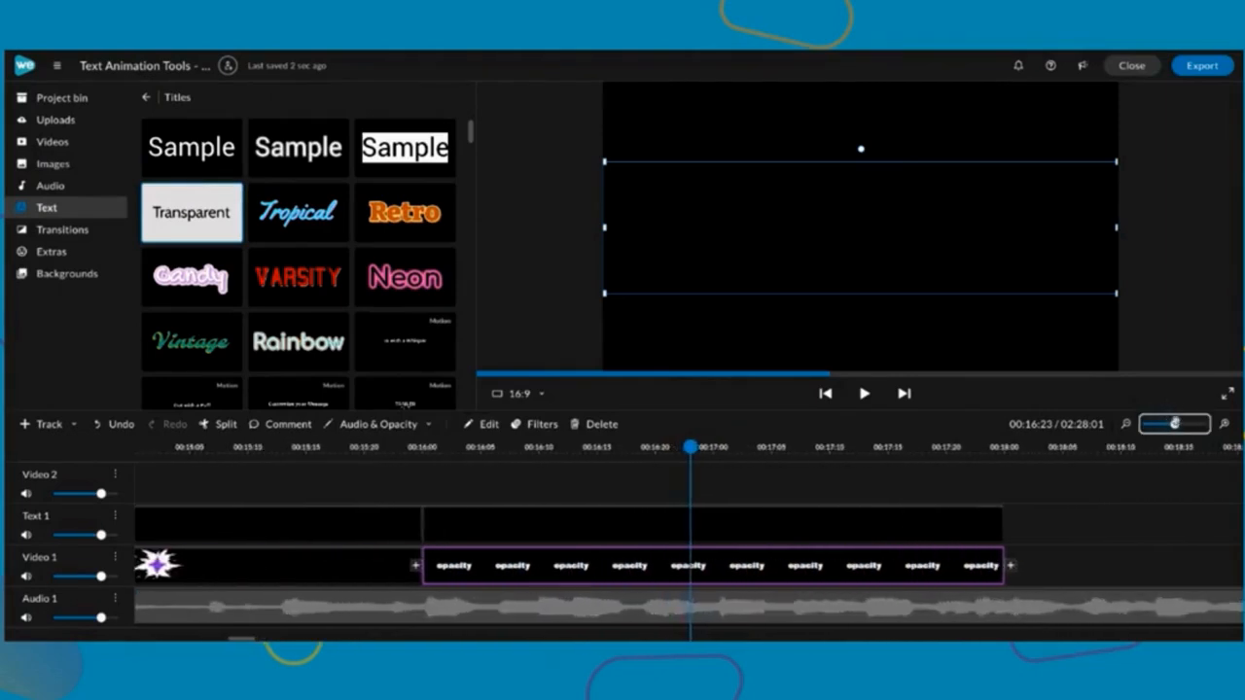
pyautogui.click(417, 425)
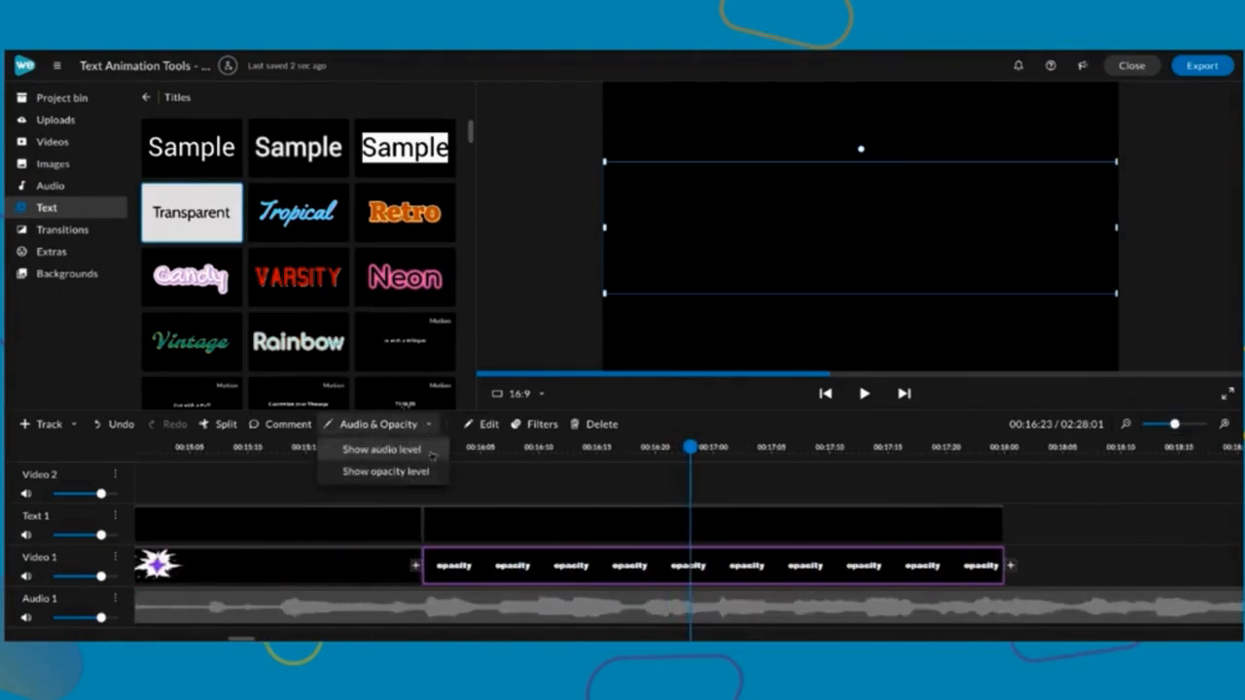
pyautogui.click(430, 472)
pyautogui.moveTo(481, 584); pyautogui.dragTo(509, 588)
pyautogui.doubleClick(508, 583)
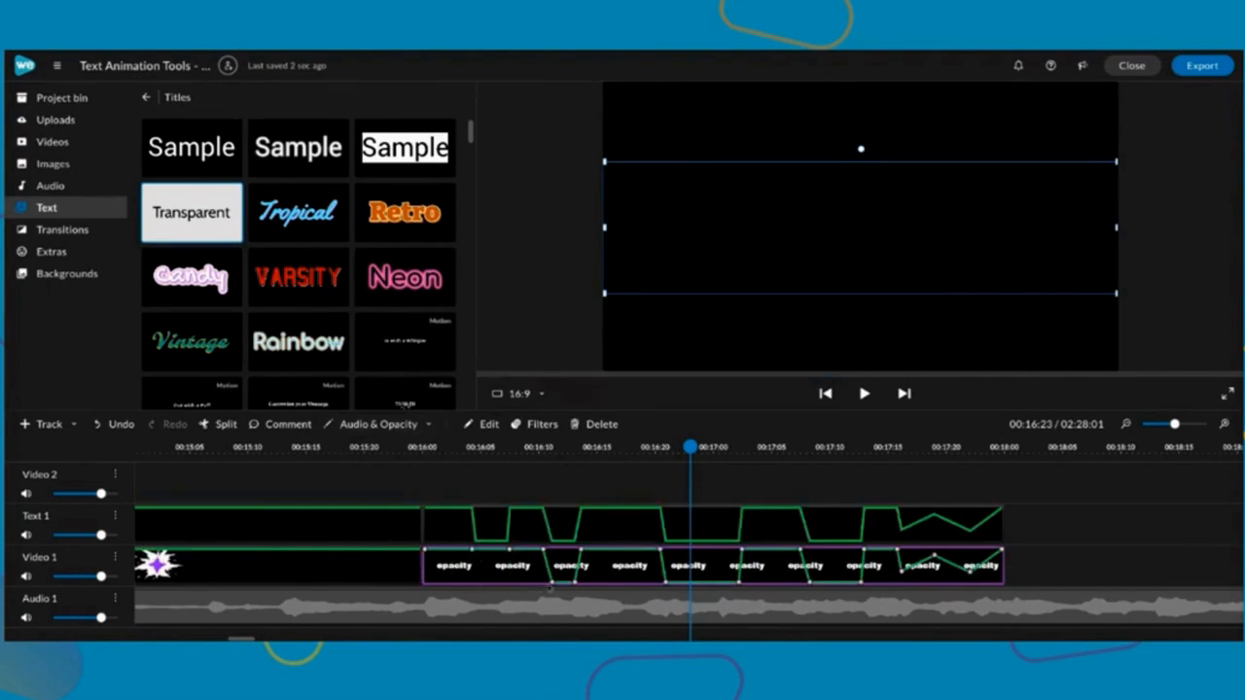
pyautogui.doubleClick(551, 583)
pyautogui.doubleClick(574, 583)
pyautogui.moveTo(667, 583); pyautogui.dragTo(813, 586)
pyautogui.doubleClick(861, 584)
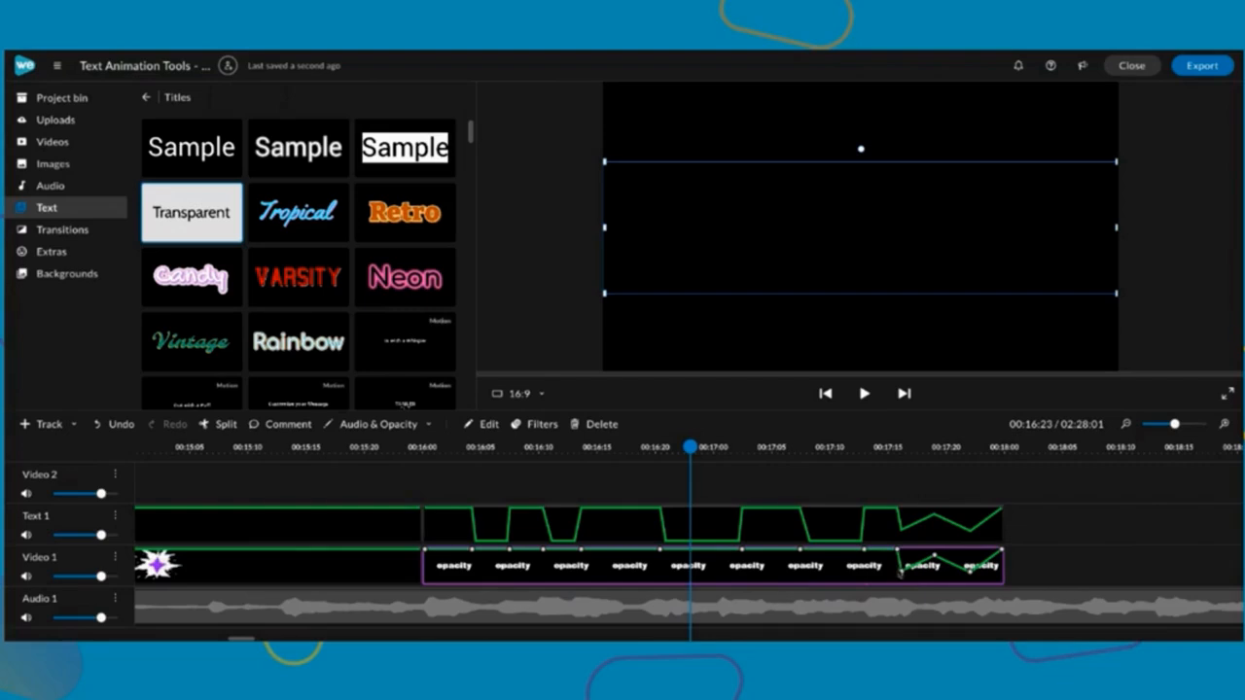
pyautogui.doubleClick(902, 576)
pyautogui.doubleClick(935, 556)
pyautogui.doubleClick(968, 573)
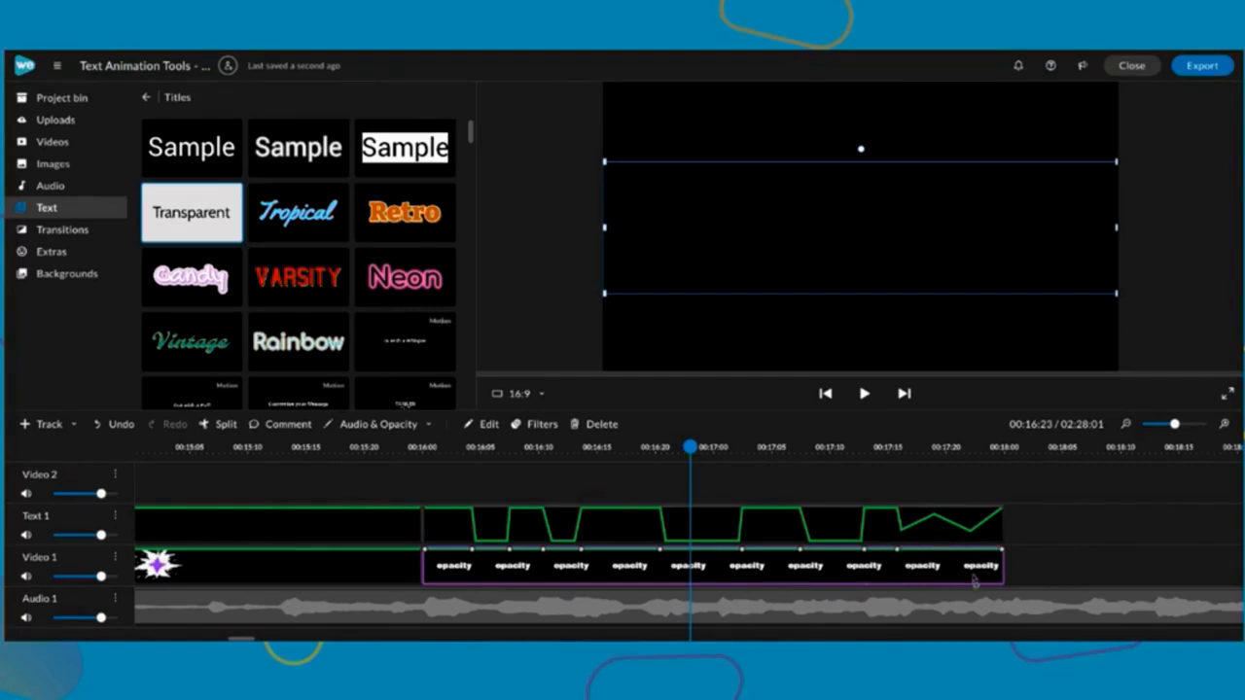
# Play back the layered "opacity" clips from about 00:15:22 to check the opacity effect
pyautogui.click(1053, 561)
pyautogui.click(394, 446)
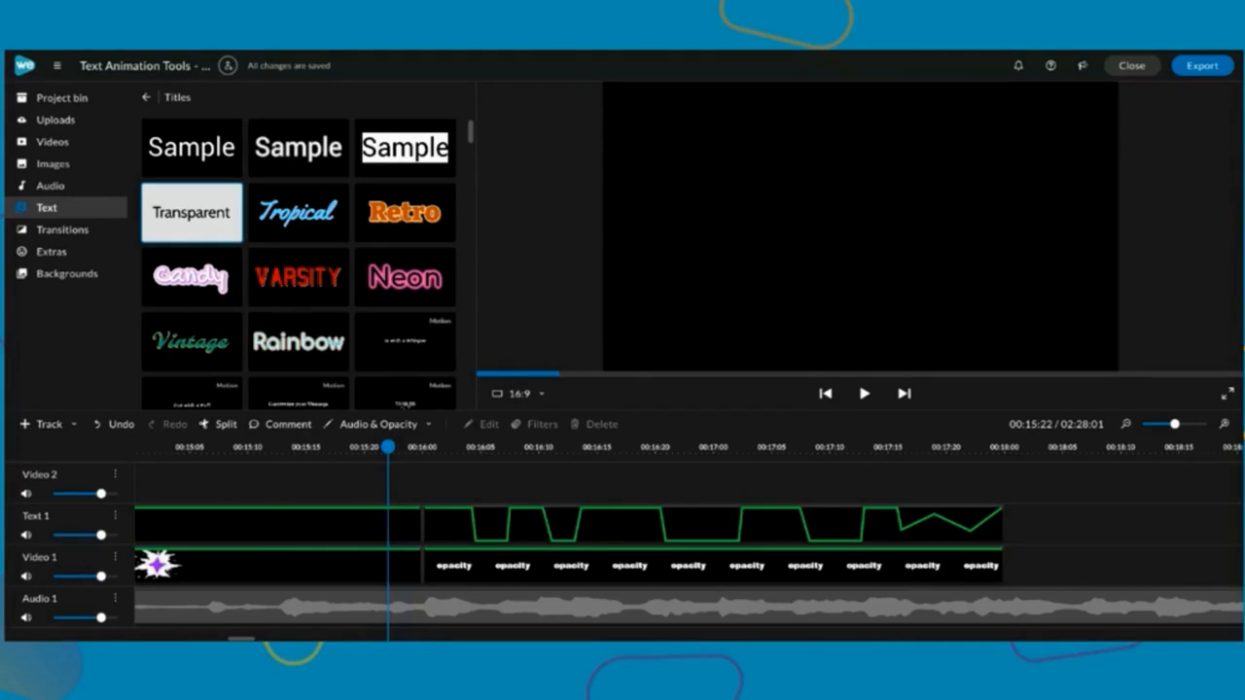
pyautogui.press('space')
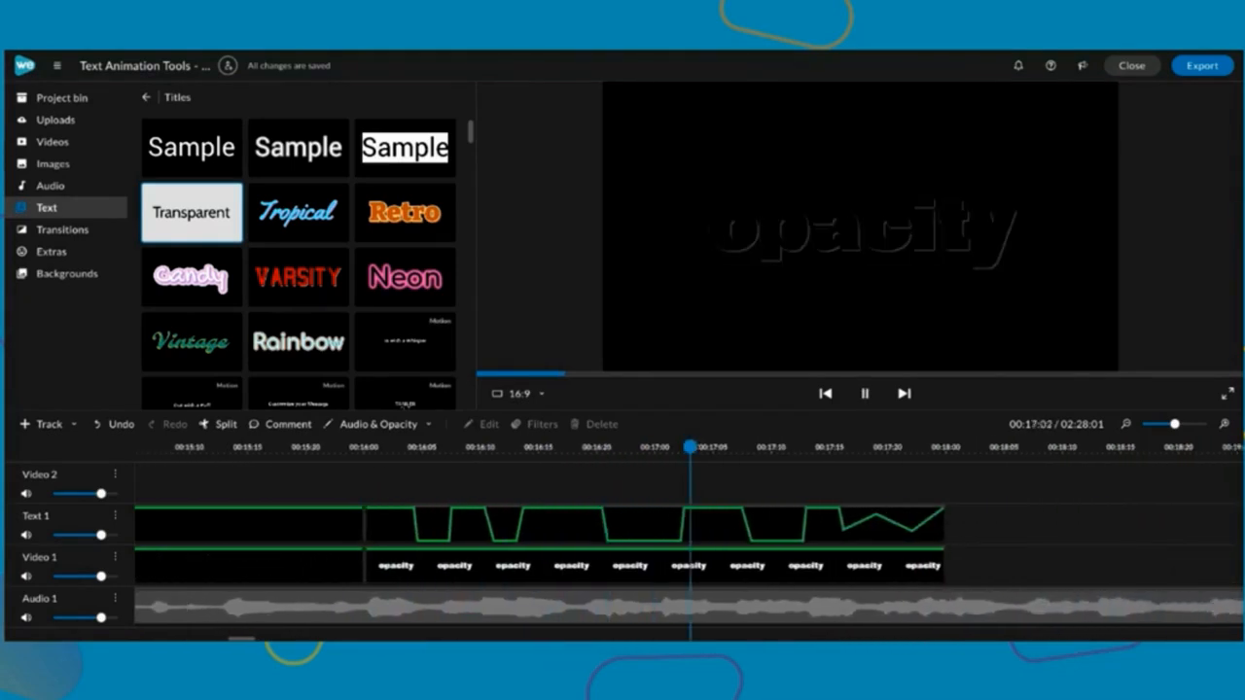
pyautogui.press('space')
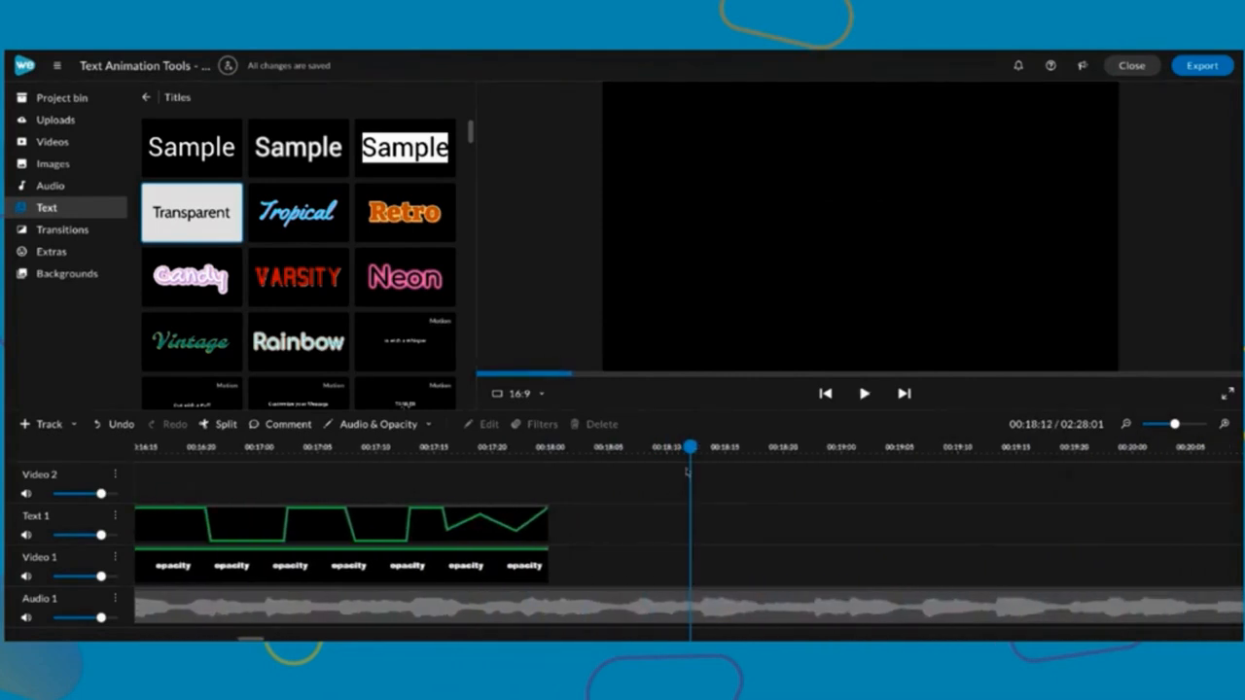
# Split the Audio 1 music at 00:18:00 and delete everything after the cut
pyautogui.moveTo(690, 446); pyautogui.dragTo(552, 446)
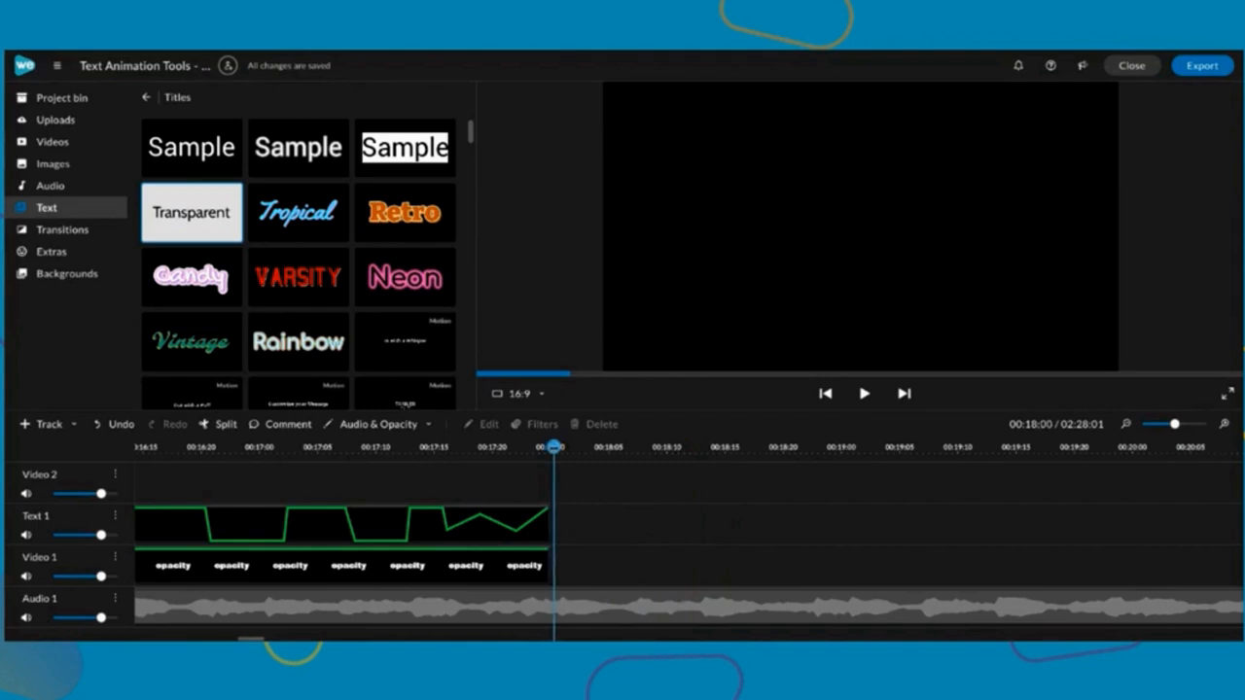
pyautogui.click(553, 604)
pyautogui.press('s')
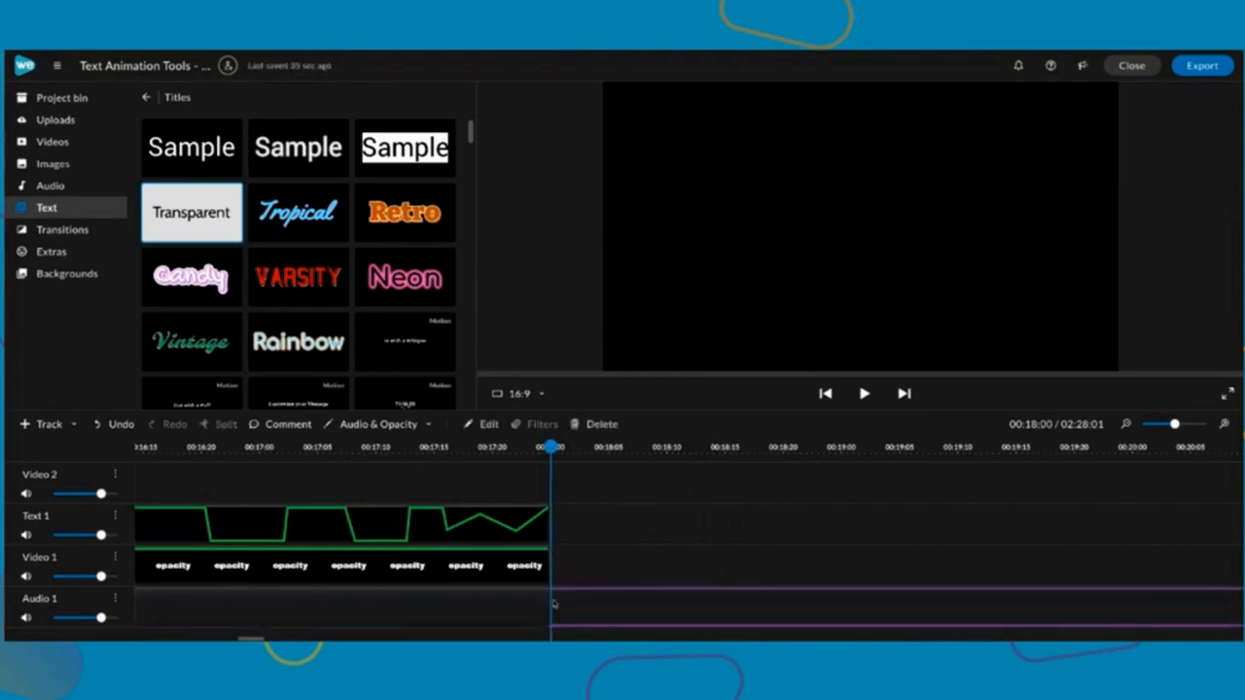
pyautogui.press('Delete')
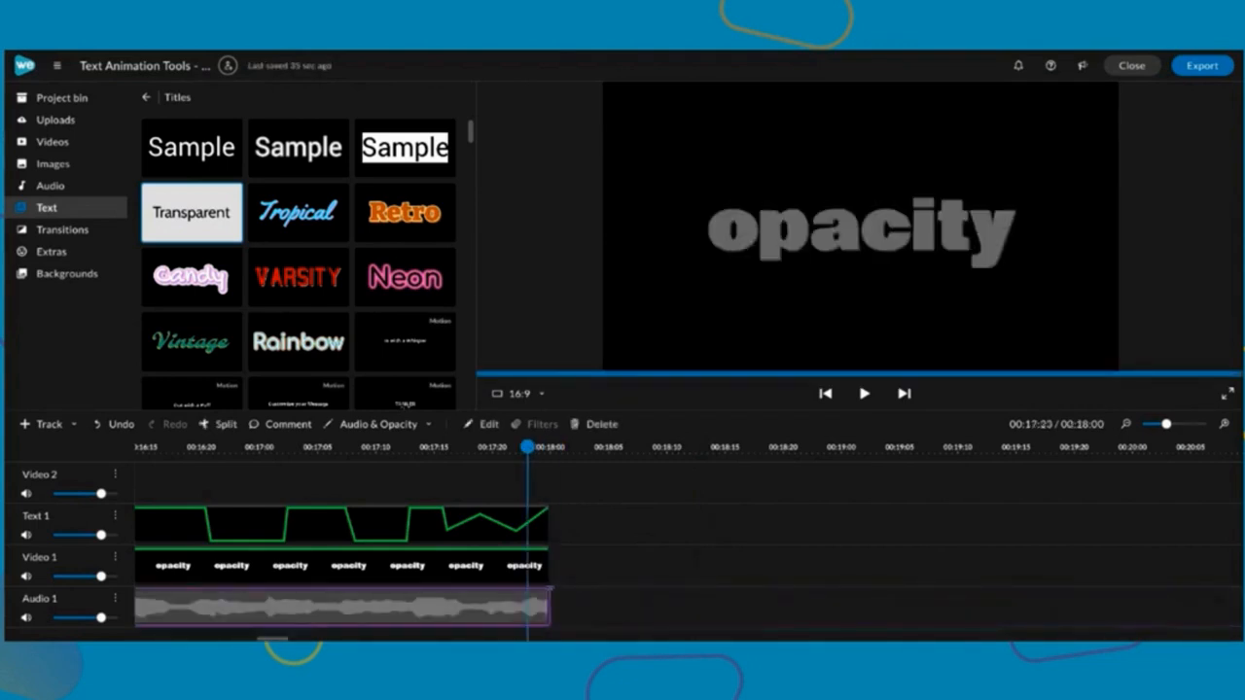
pyautogui.click(546, 595)
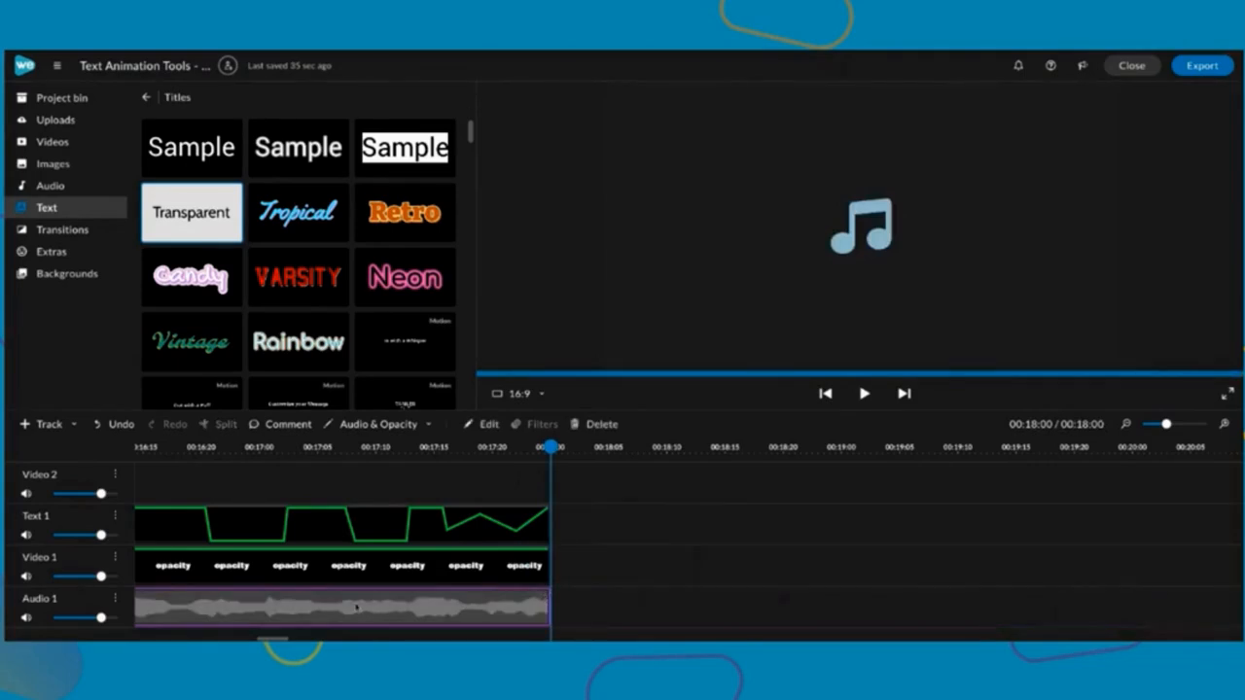
# Turn on fading for the Audio 1 music clip, with fade in at 0 sec and fade out at 1 sec
pyautogui.doubleClick(356, 606)
pyautogui.click(115, 179)
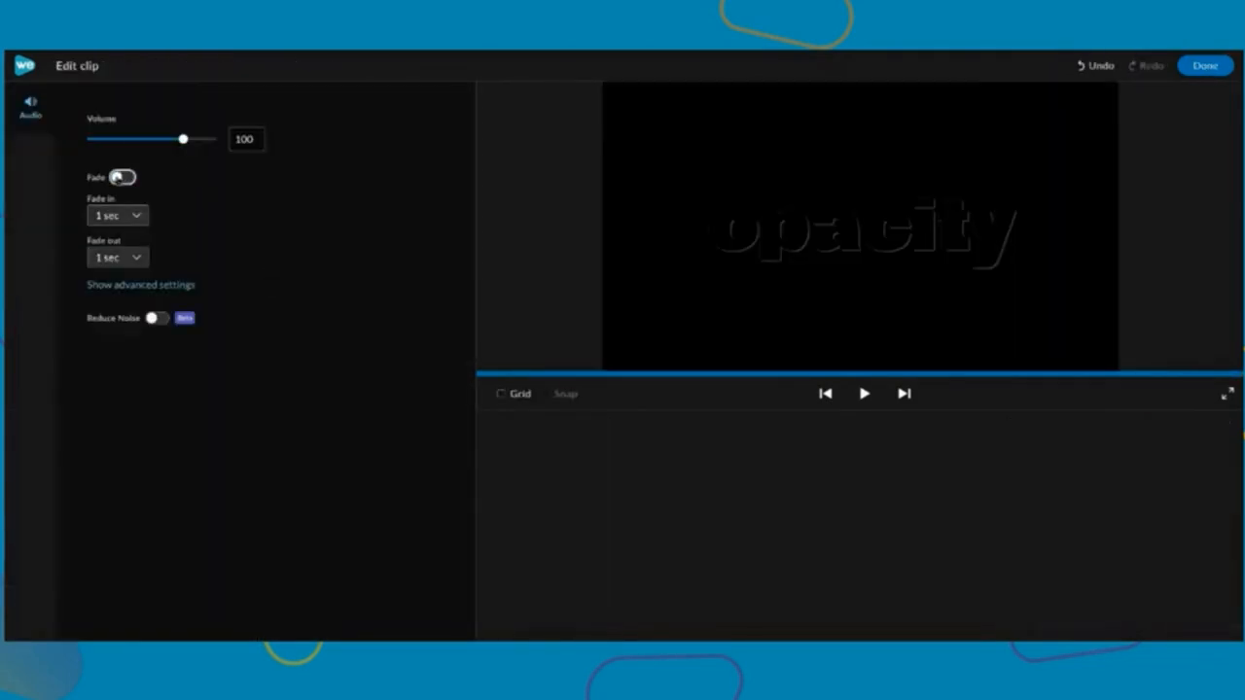
pyautogui.click(132, 221)
pyautogui.click(133, 245)
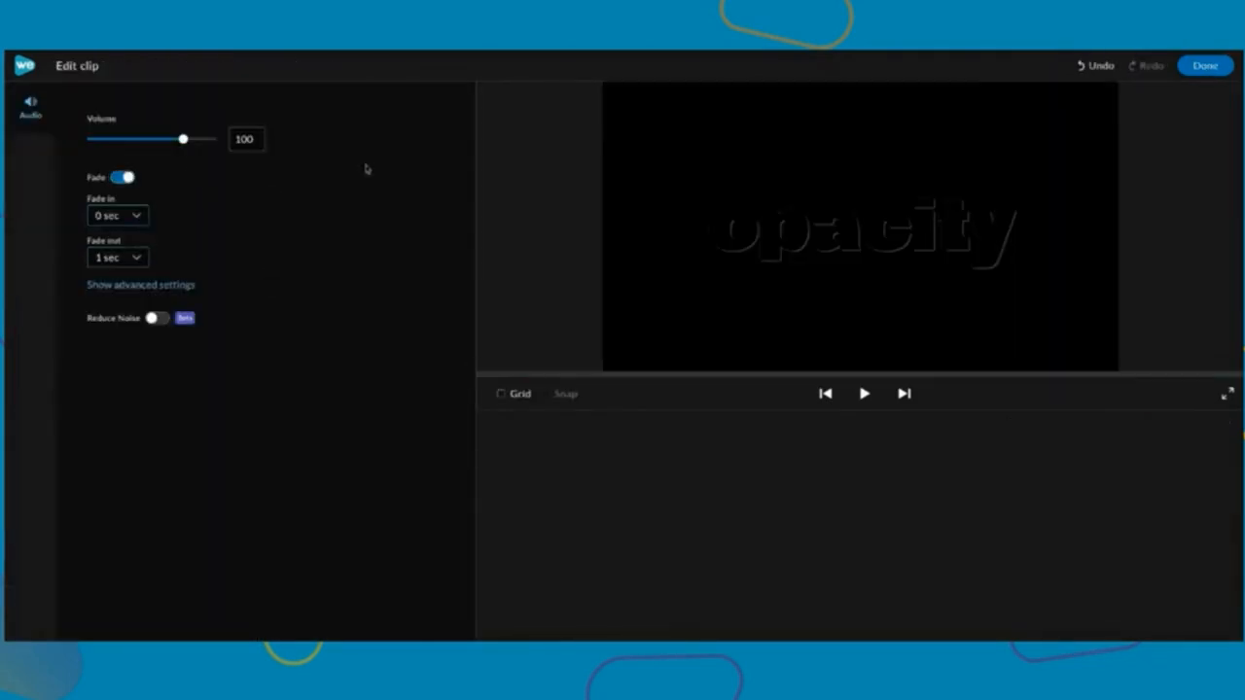
pyautogui.click(1202, 72)
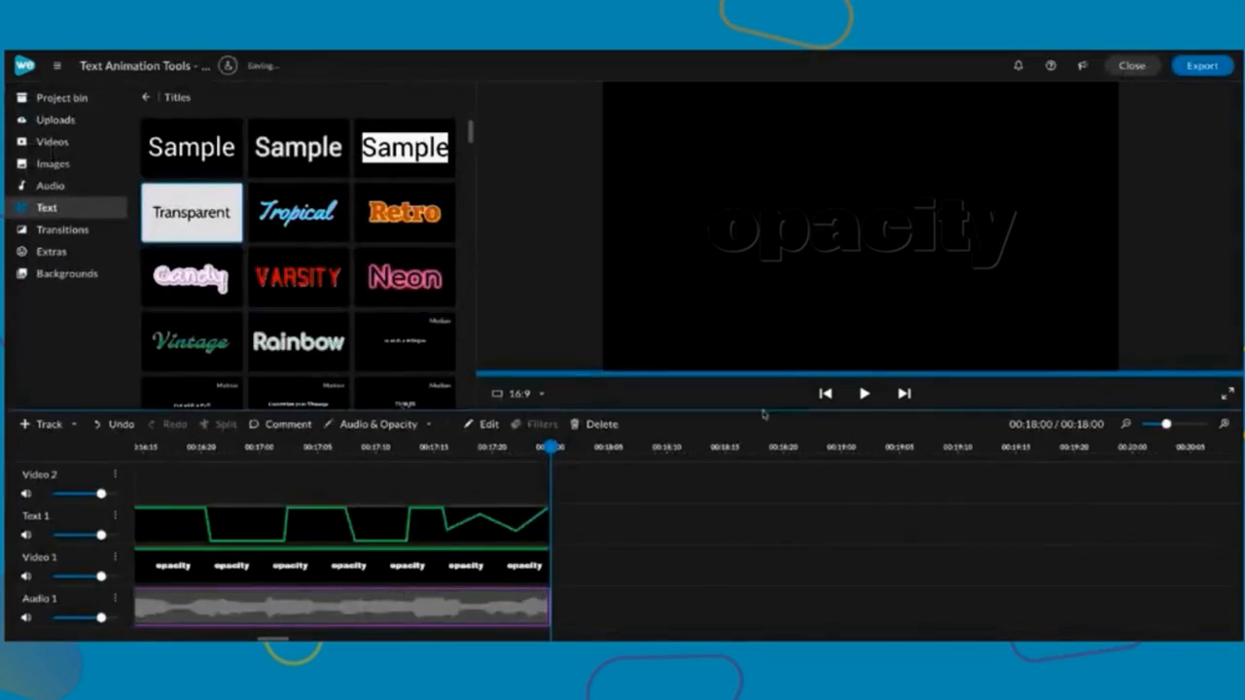
# Play the whole video from the beginning in full-screen preview
pyautogui.click(825, 393)
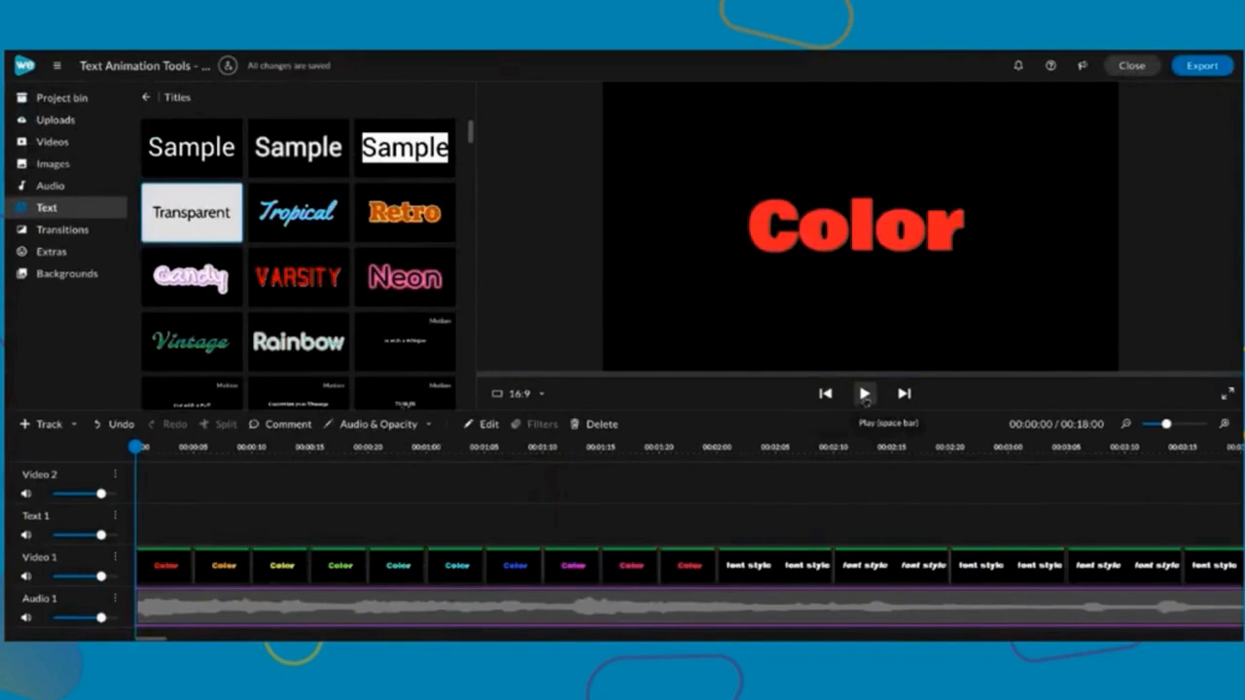
pyautogui.click(1226, 393)
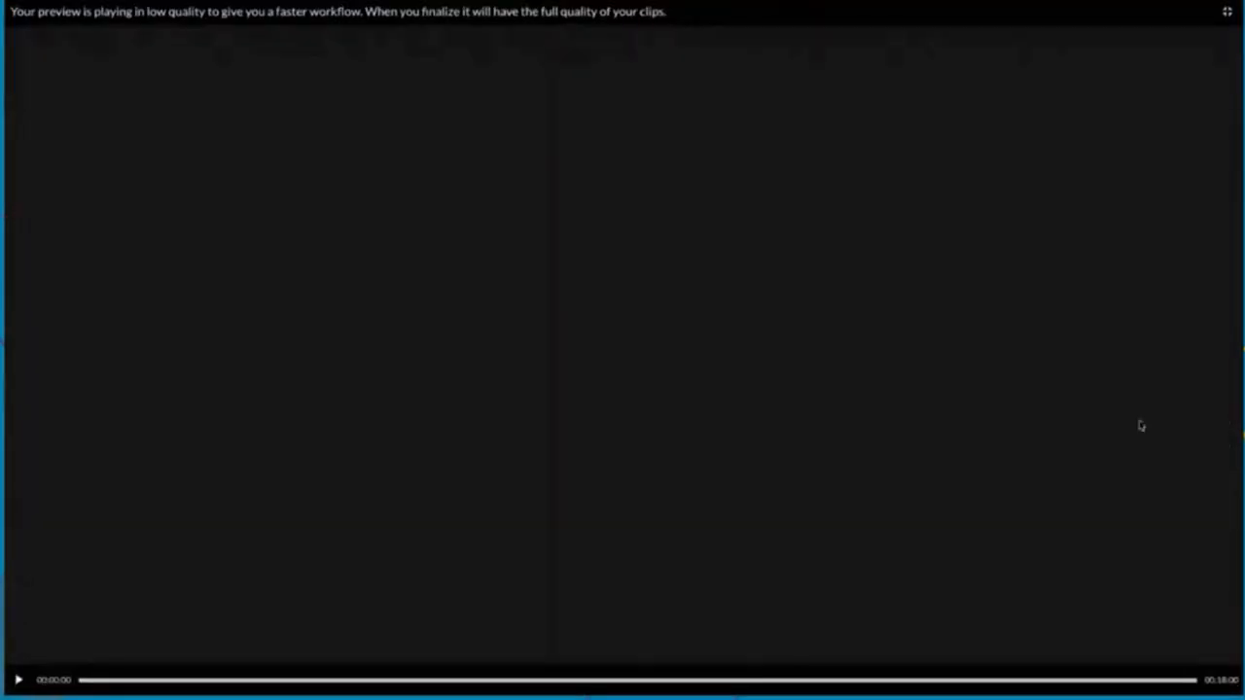
pyautogui.click(19, 681)
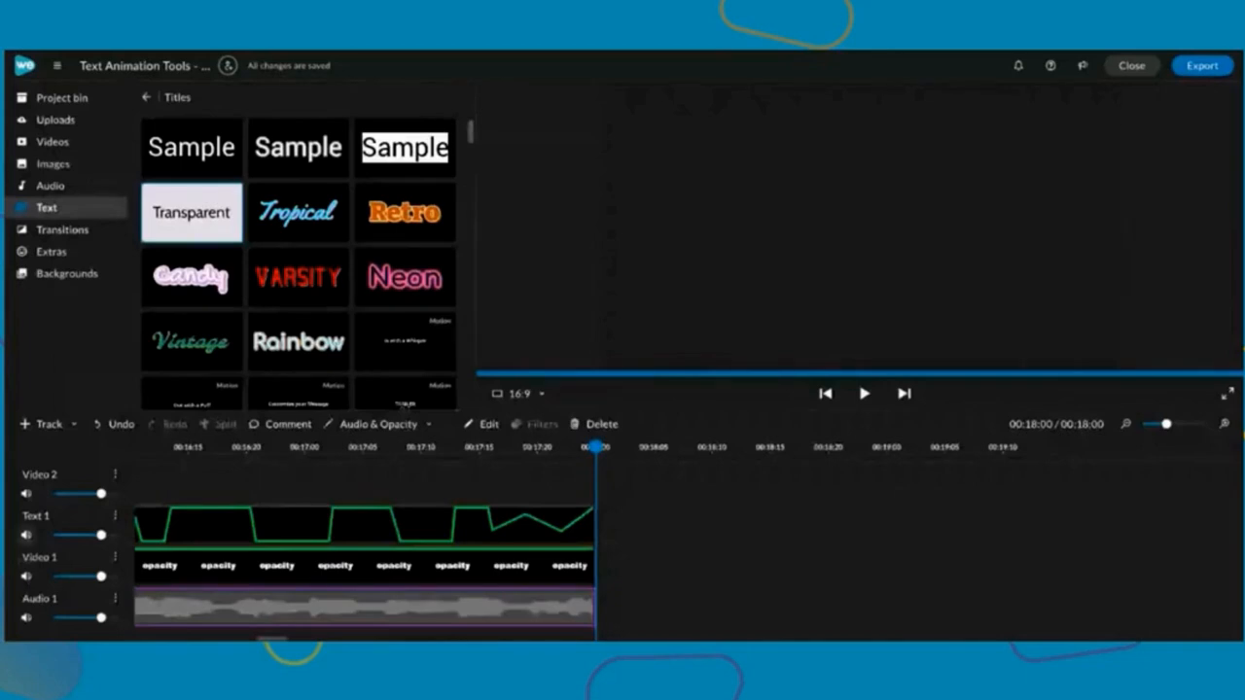
# Close the project and open the exported "Design My Name" GIF for viewing from the list of all projects
pyautogui.click(1131, 65)
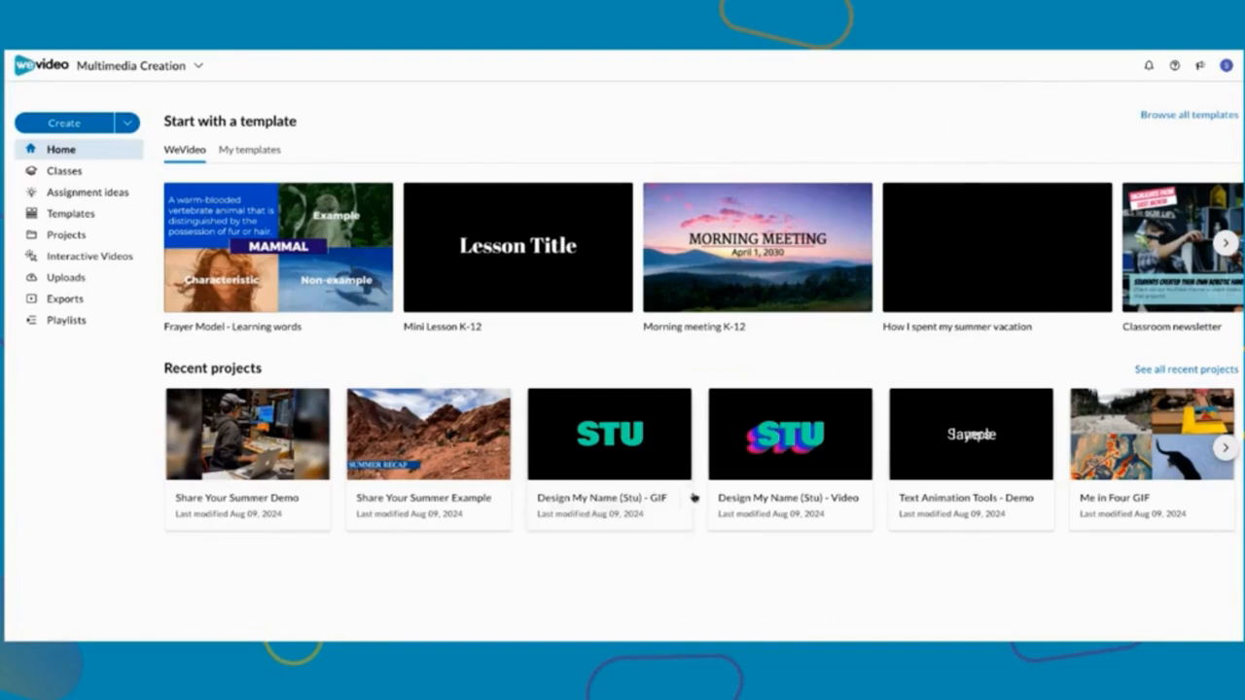
pyautogui.click(602, 499)
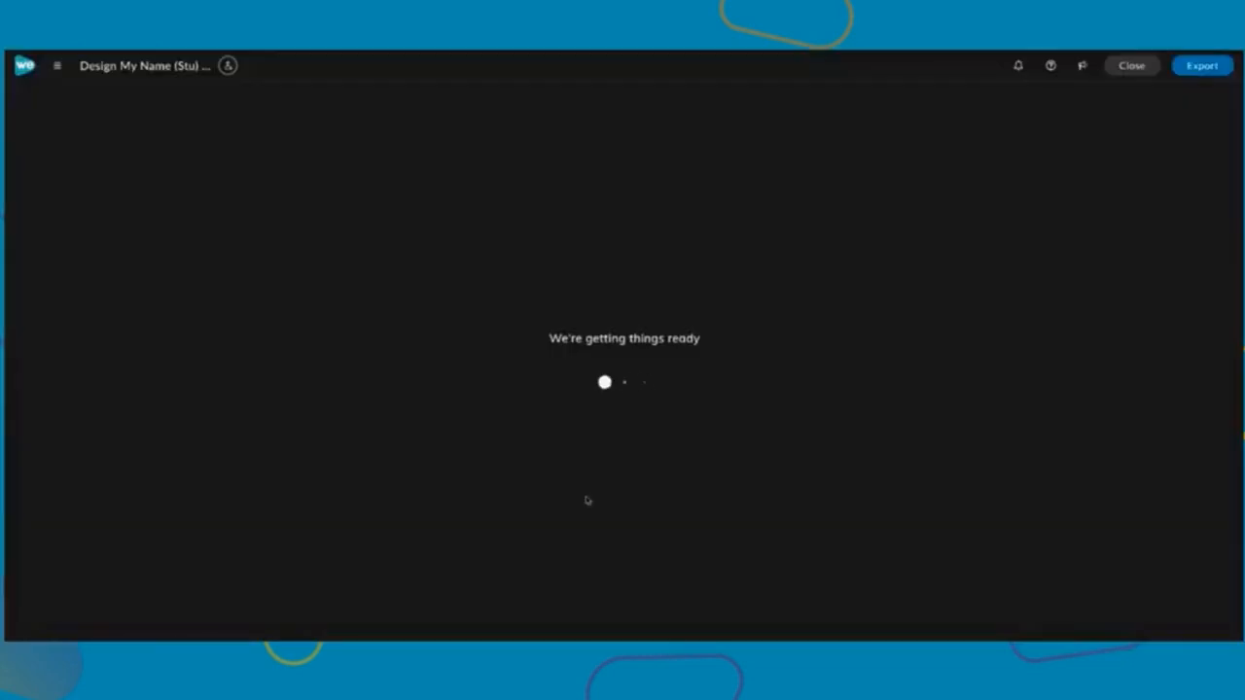
pyautogui.click(1126, 68)
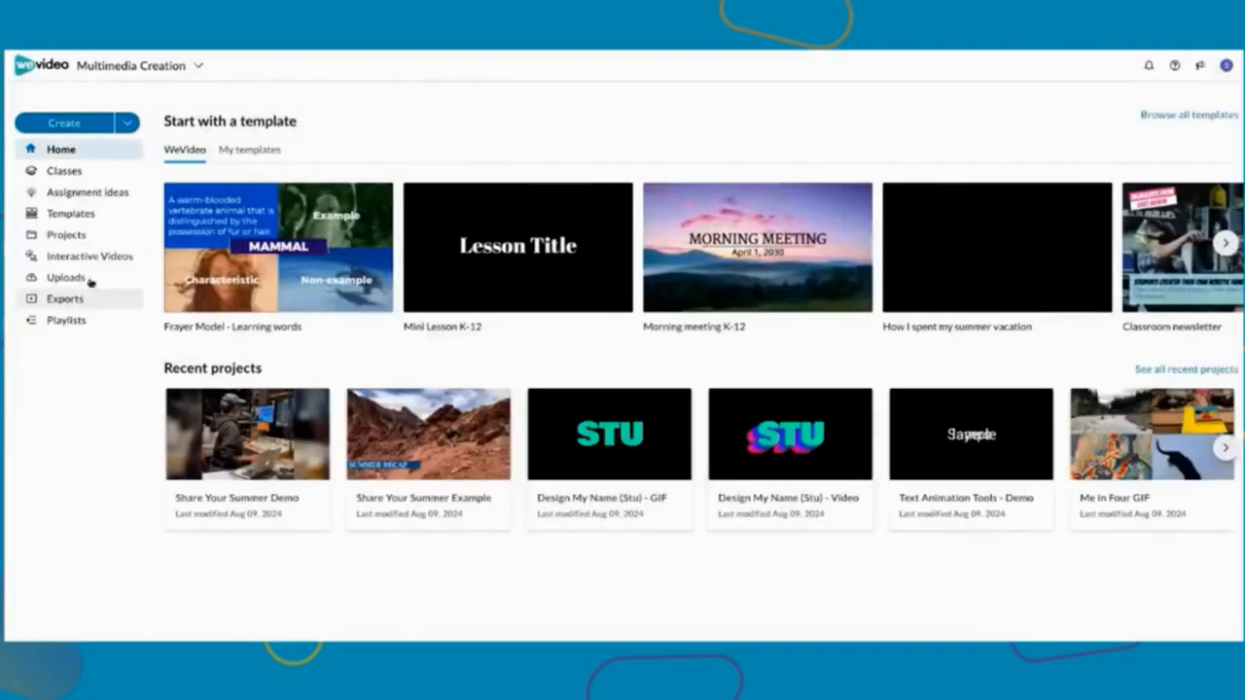
pyautogui.click(87, 237)
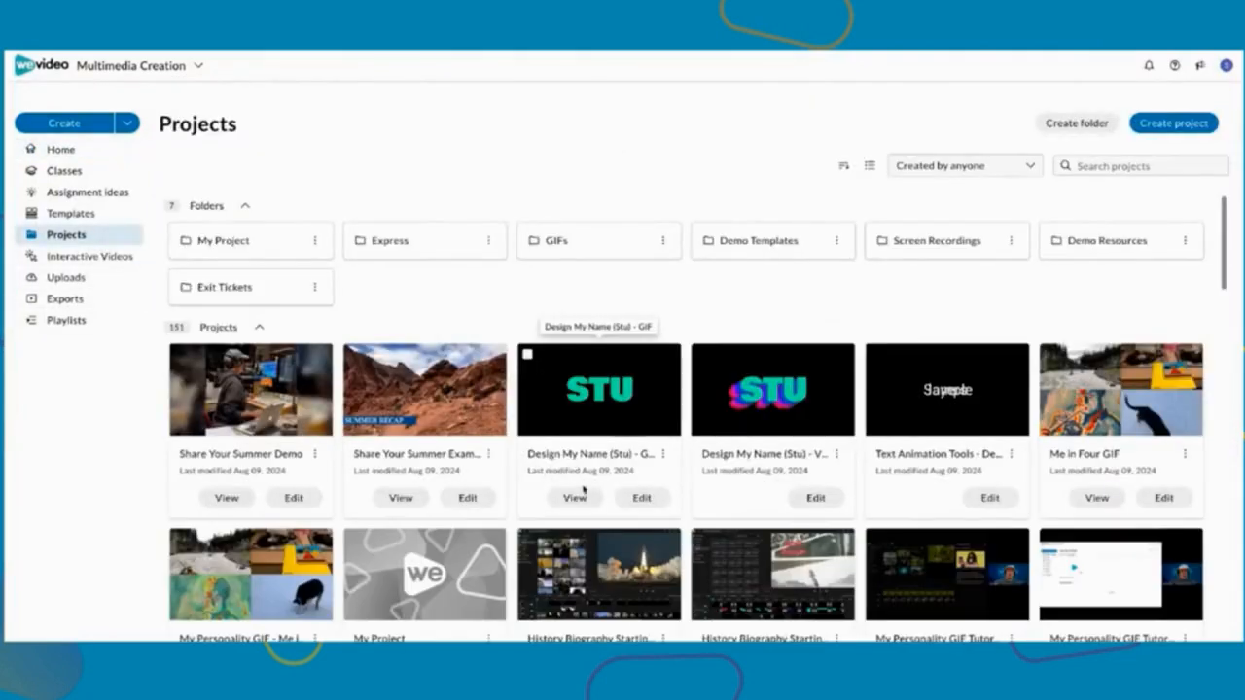
pyautogui.click(574, 497)
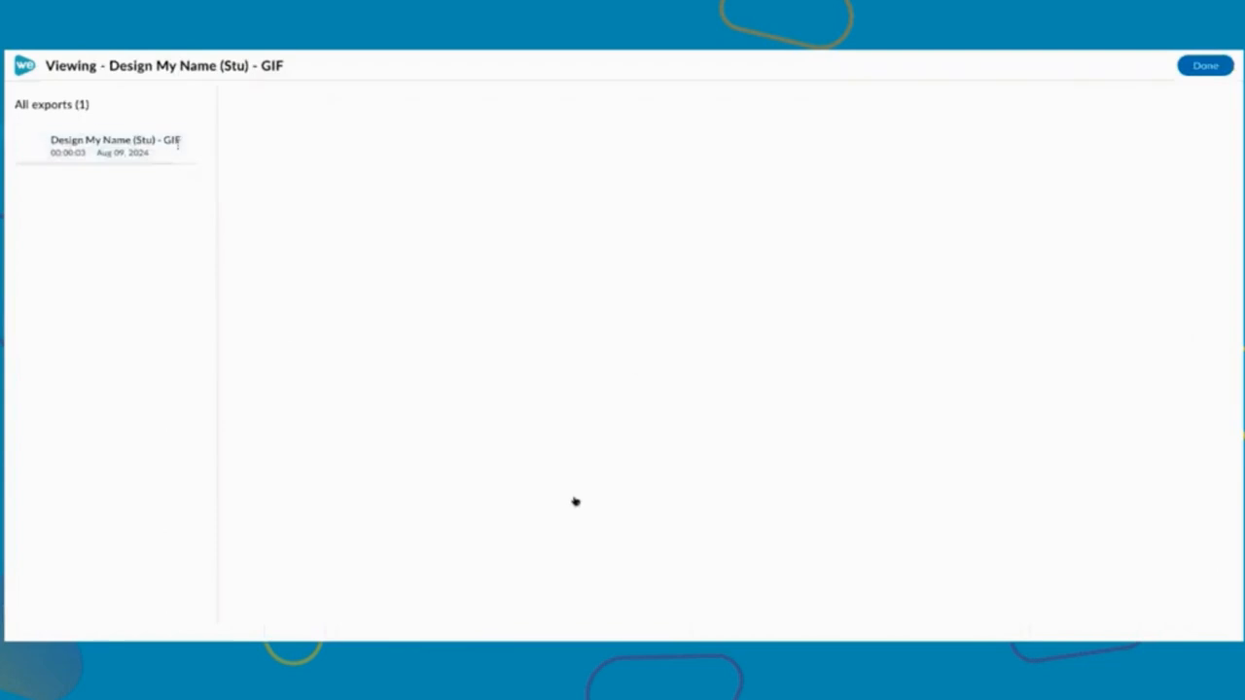